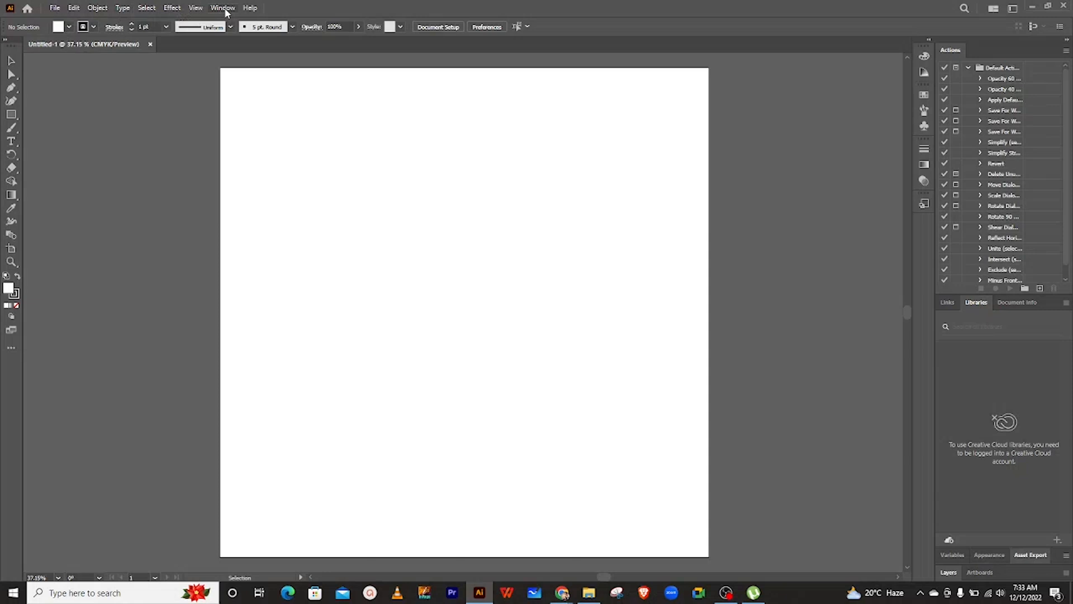
click(225, 10)
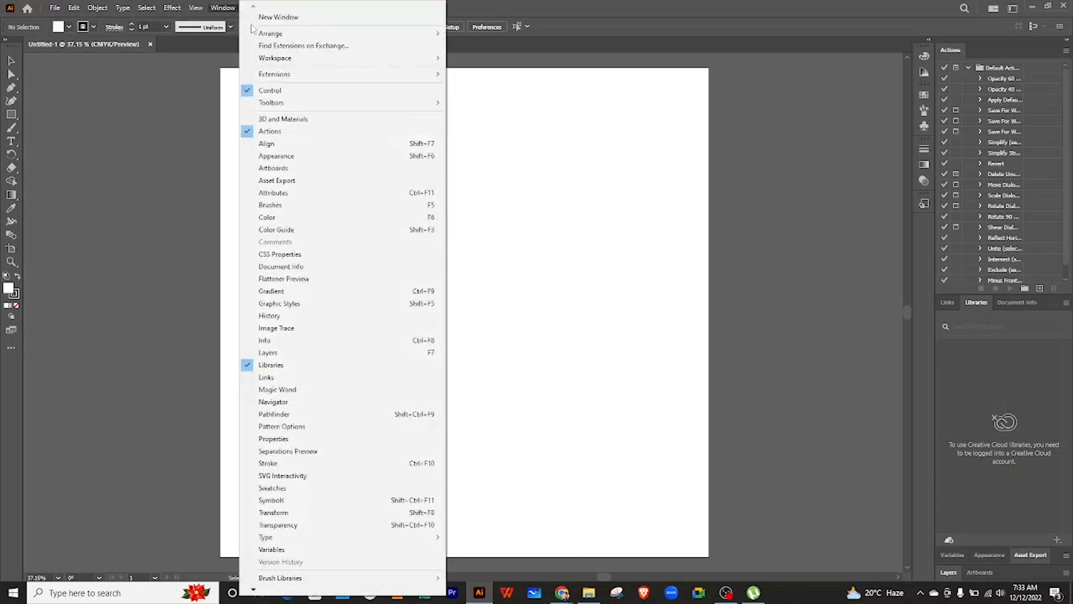
mouse_move(301, 62)
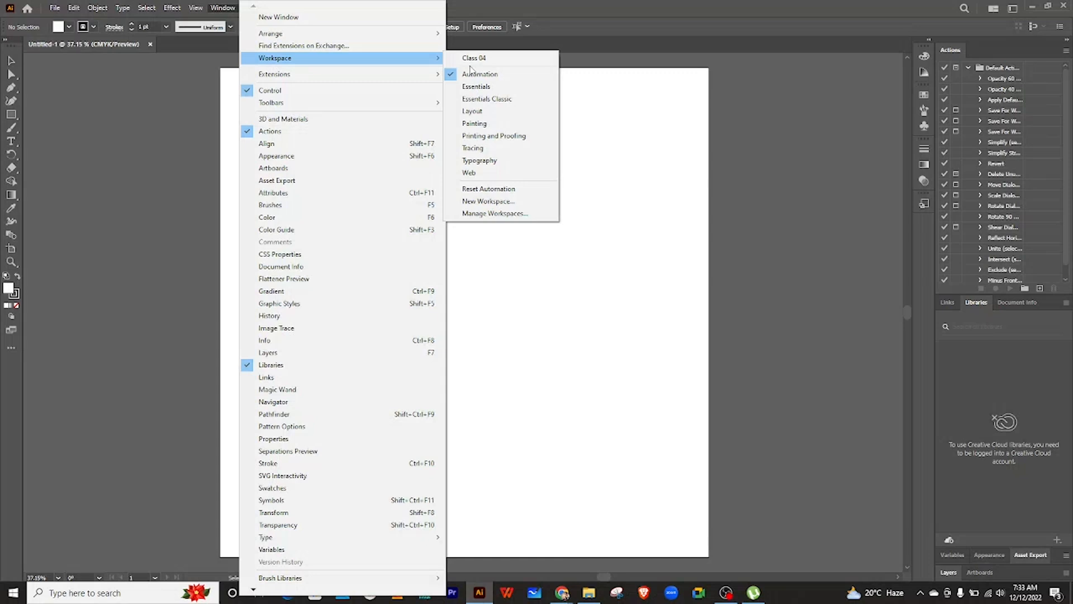
click(604, 178)
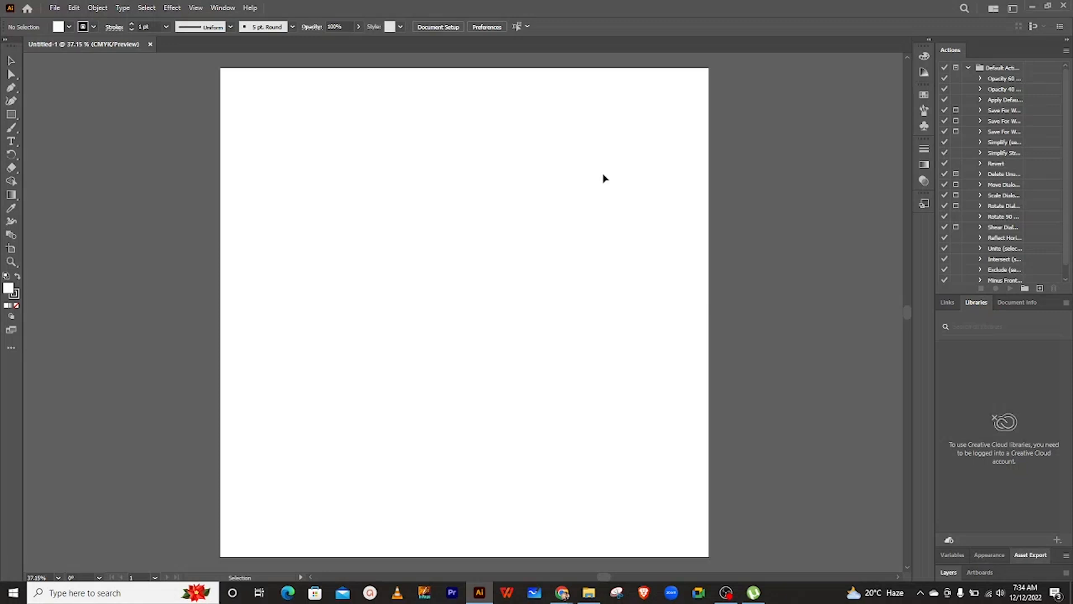
click(223, 7)
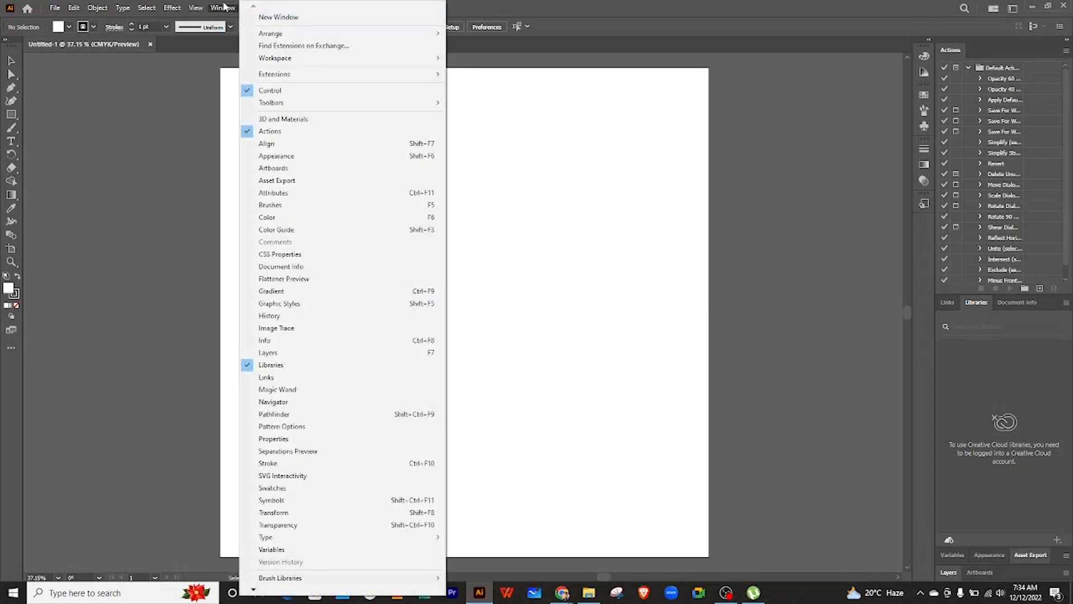
key(Escape)
click(97, 8)
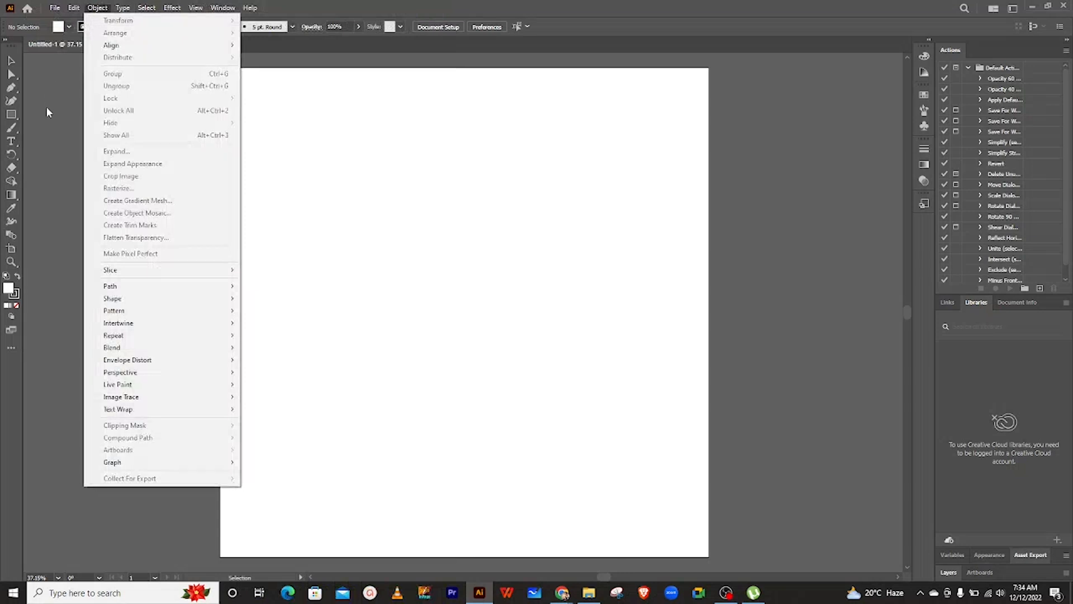
click(101, 8)
Step: Switch the workspace to Class 04
click(214, 7)
click(213, 6)
click(213, 6)
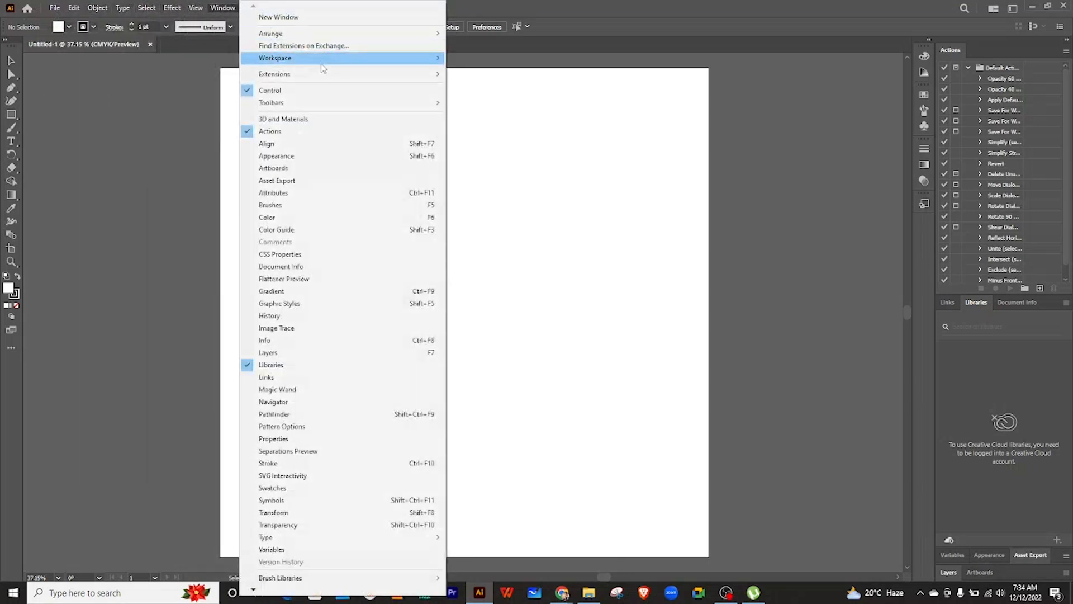
mouse_move(344, 66)
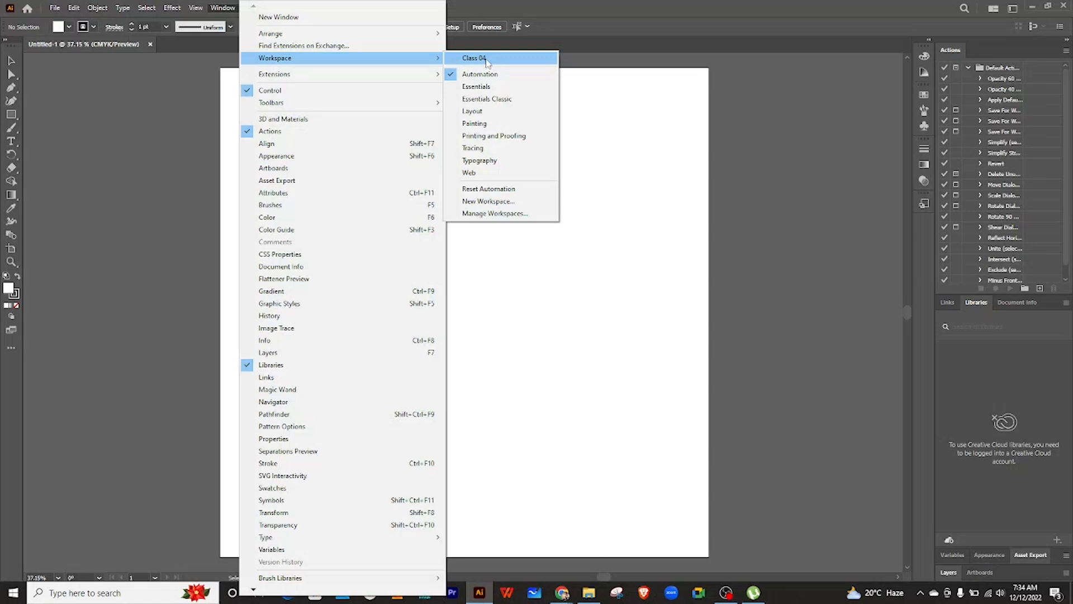
click(486, 59)
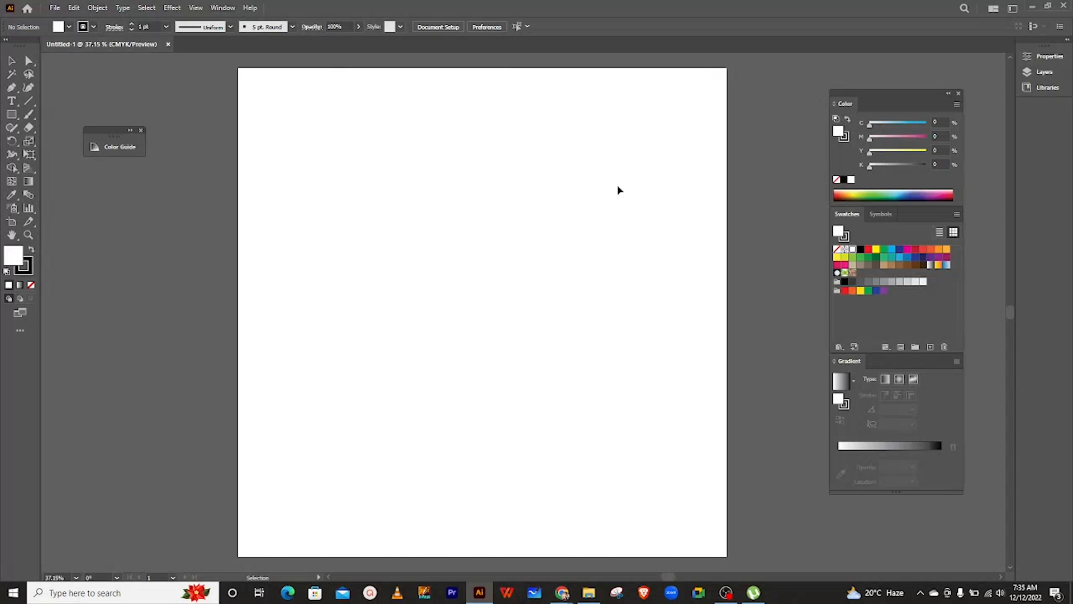
Step: Split the floating panel group so Symbols sits beside Color, Swatches below Color and Gradient separately beneath them
click(886, 93)
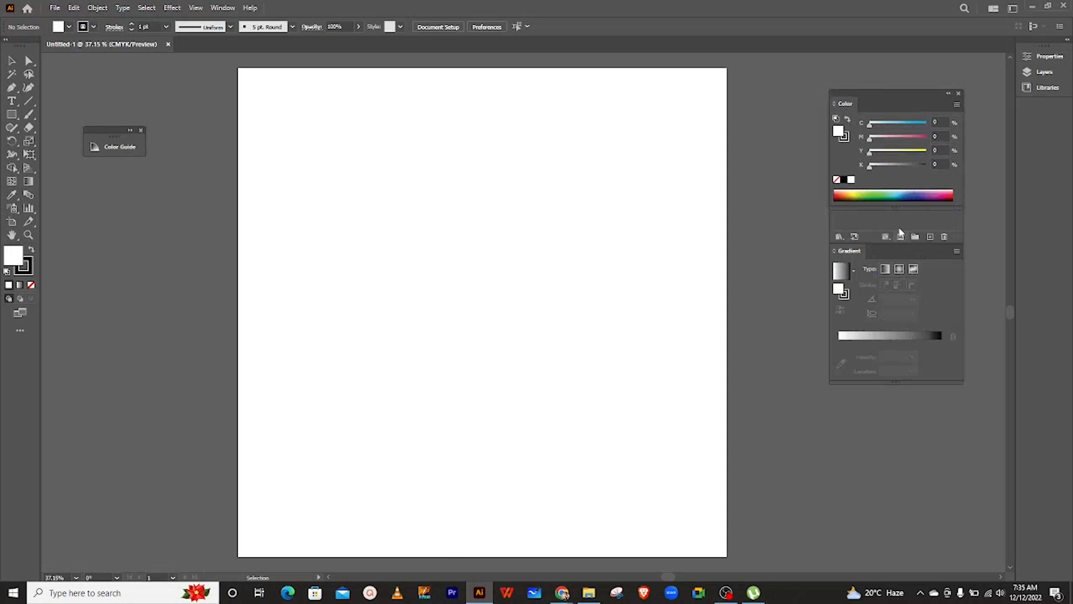
drag(893, 261, 900, 318)
drag(881, 104, 711, 215)
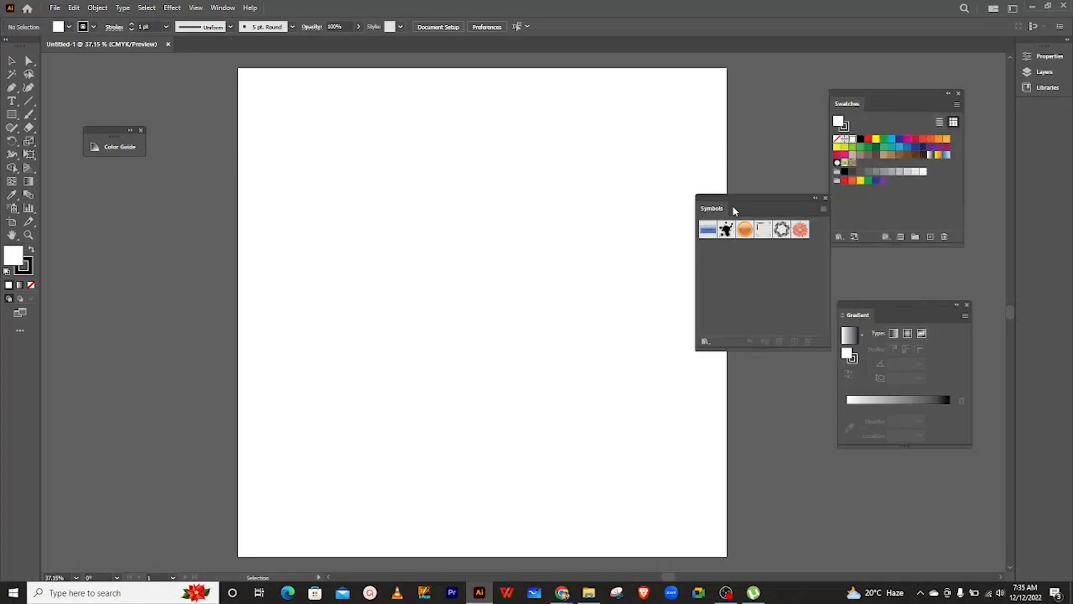
drag(903, 314, 882, 381)
mouse_move(770, 202)
mouse_down()
mouse_move(891, 259)
mouse_move(911, 256)
mouse_move(826, 244)
mouse_move(757, 201)
mouse_up()
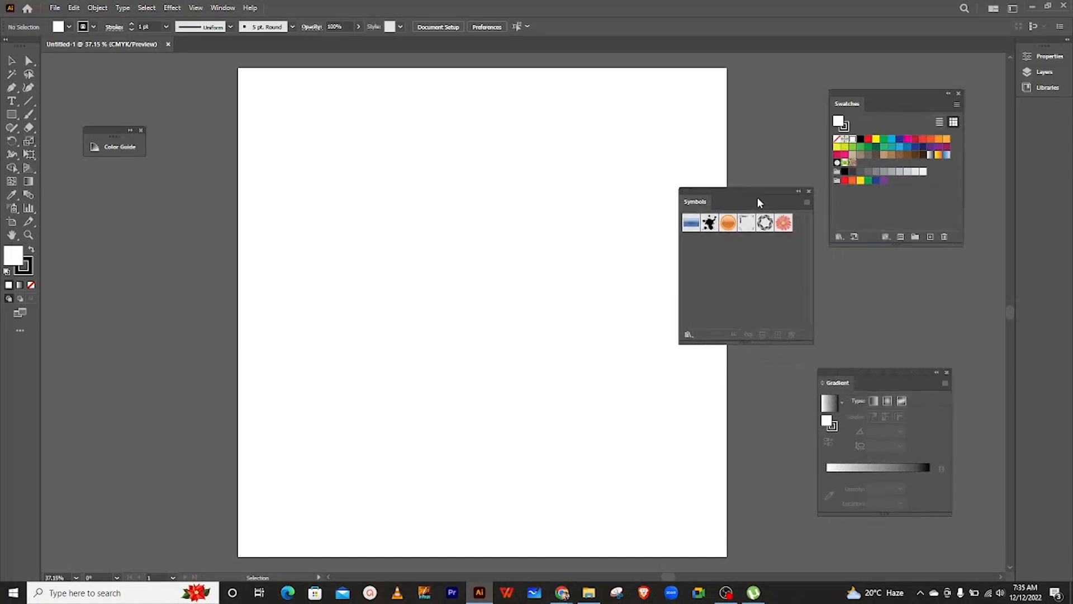
drag(892, 103, 896, 214)
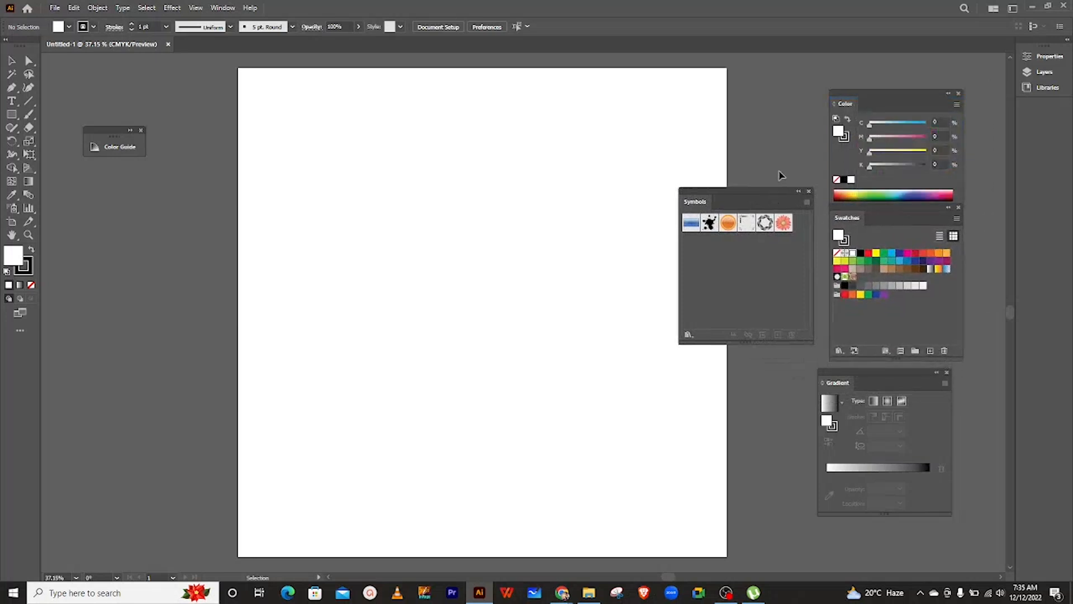
drag(759, 193, 771, 97)
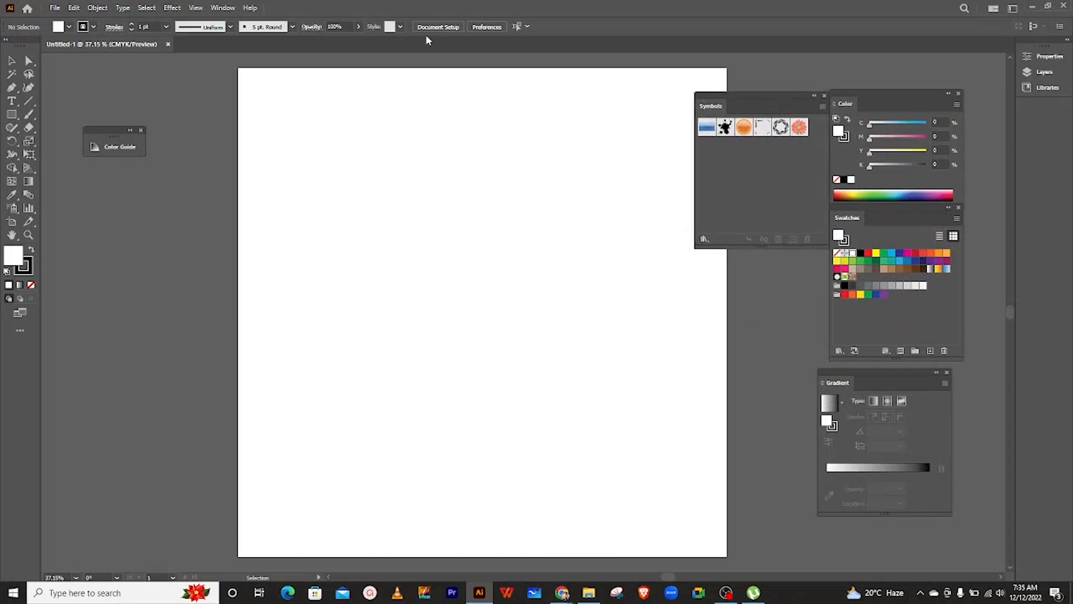
Step: Hide the Color panel and show it again
click(221, 9)
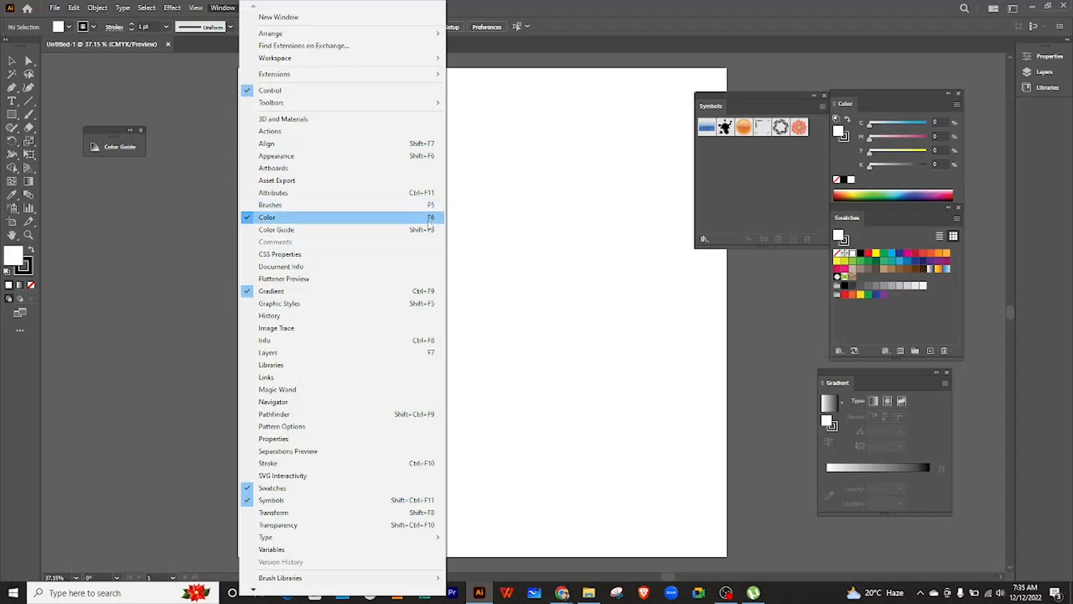
click(247, 222)
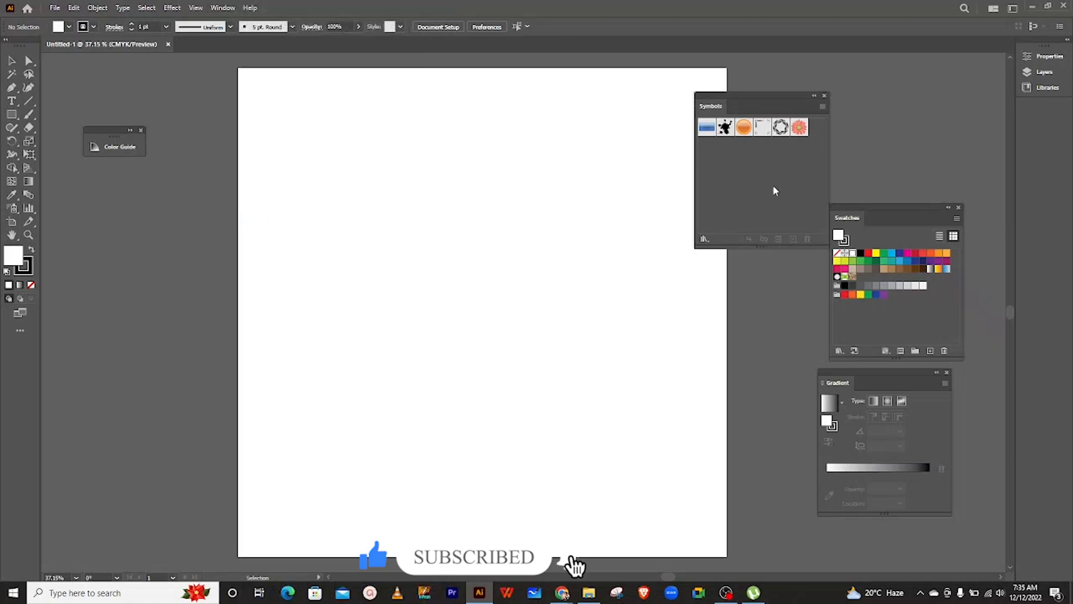
click(215, 9)
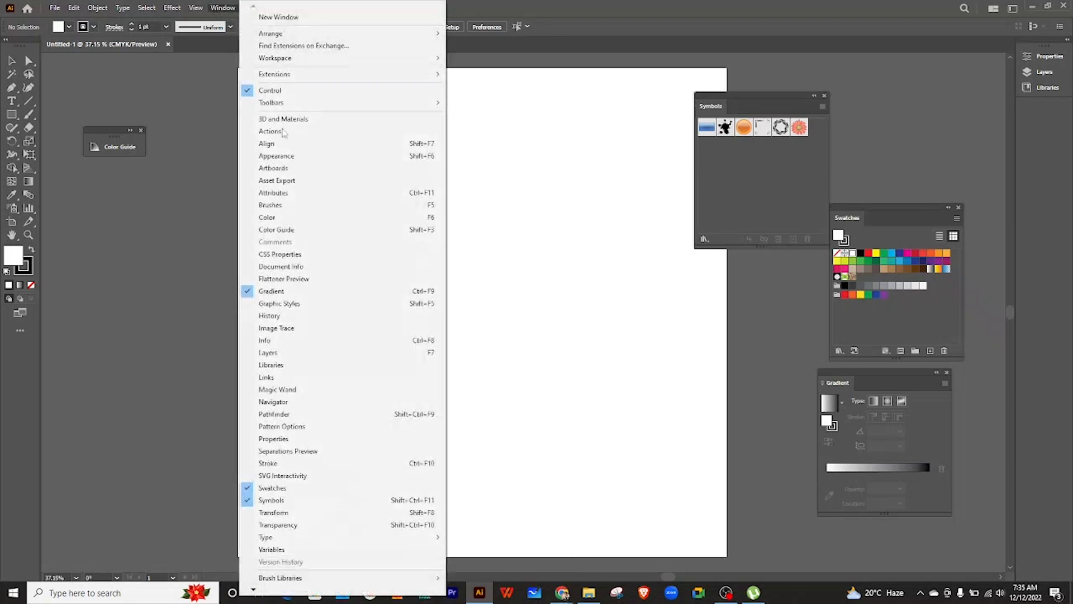
click(262, 219)
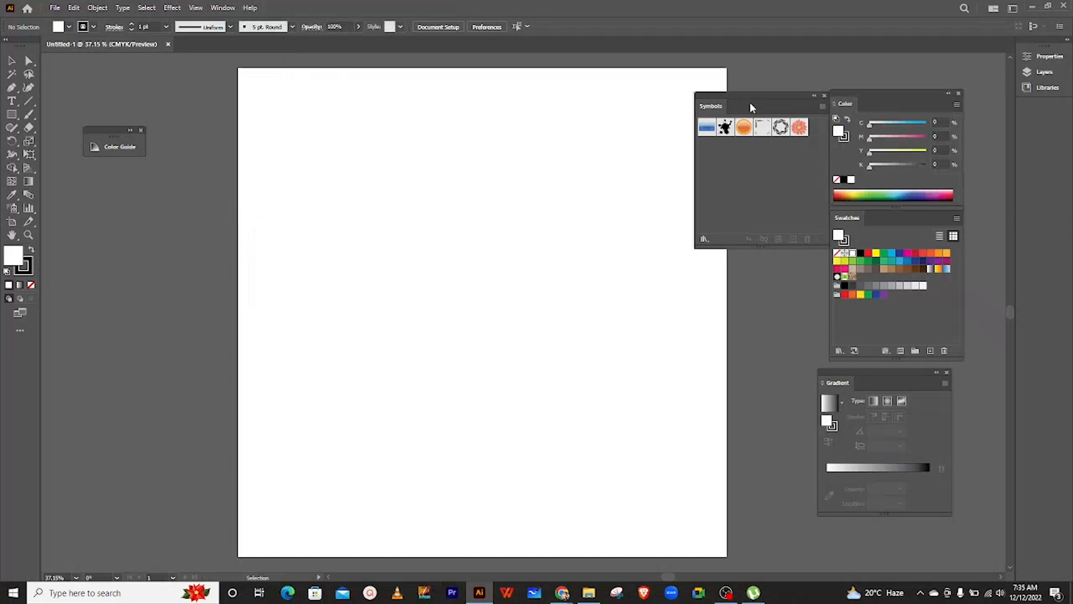
Step: Move the Color panel over the artboard and enlarge it to show a large color spectrum
drag(889, 109, 492, 126)
drag(564, 220, 692, 319)
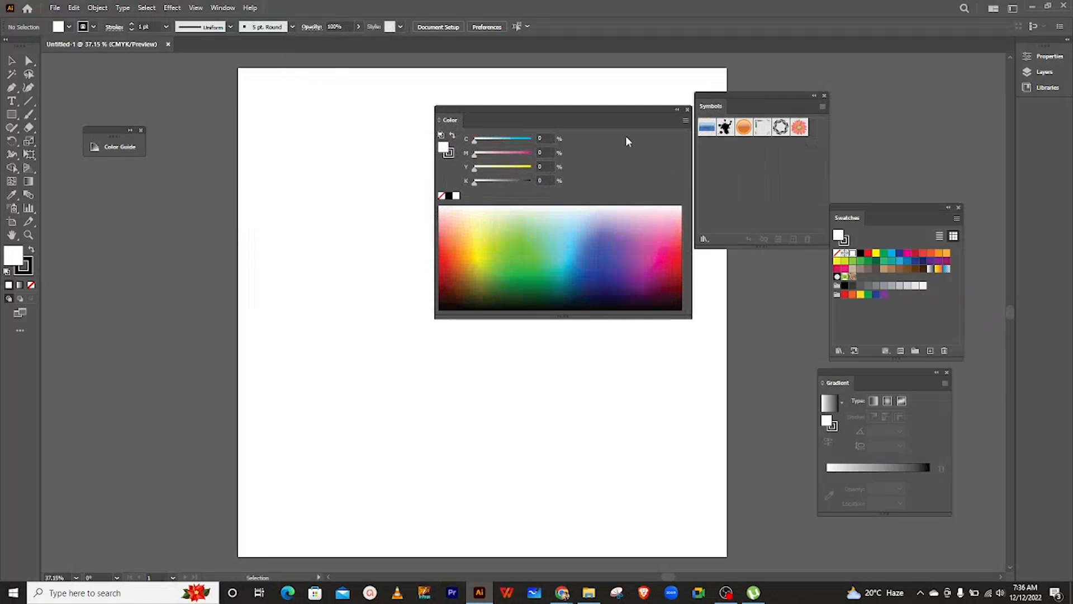
drag(598, 113, 508, 146)
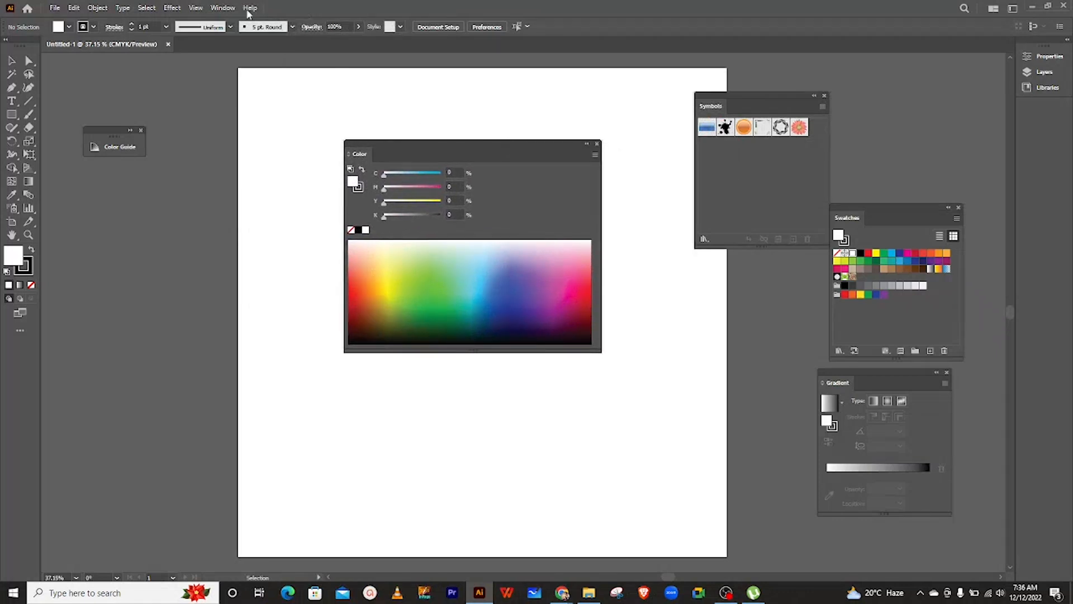
Step: Hide the Gradient panel and show it again
click(223, 8)
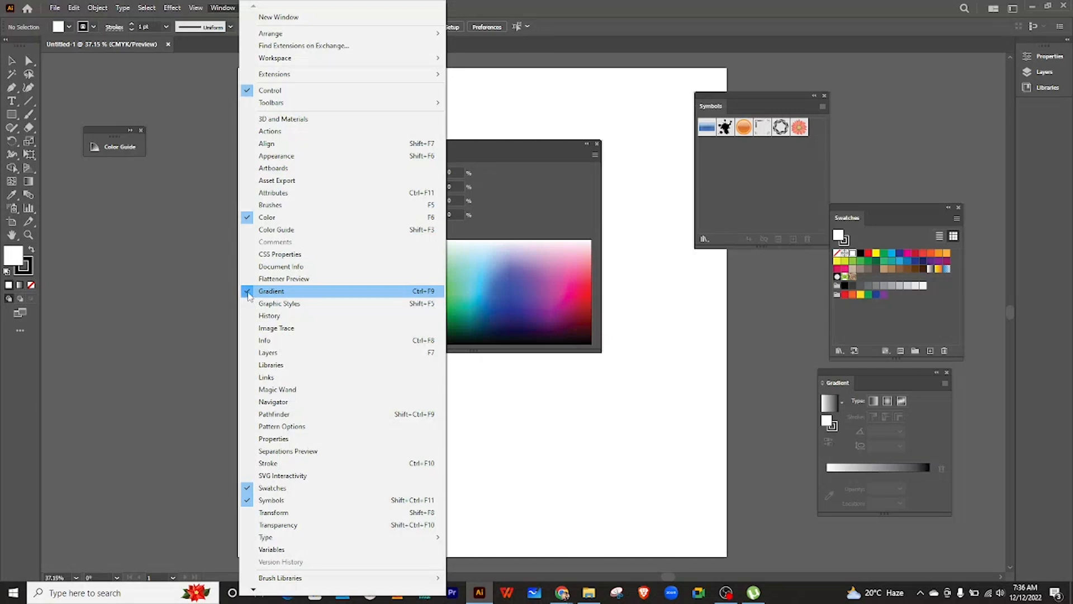
click(249, 295)
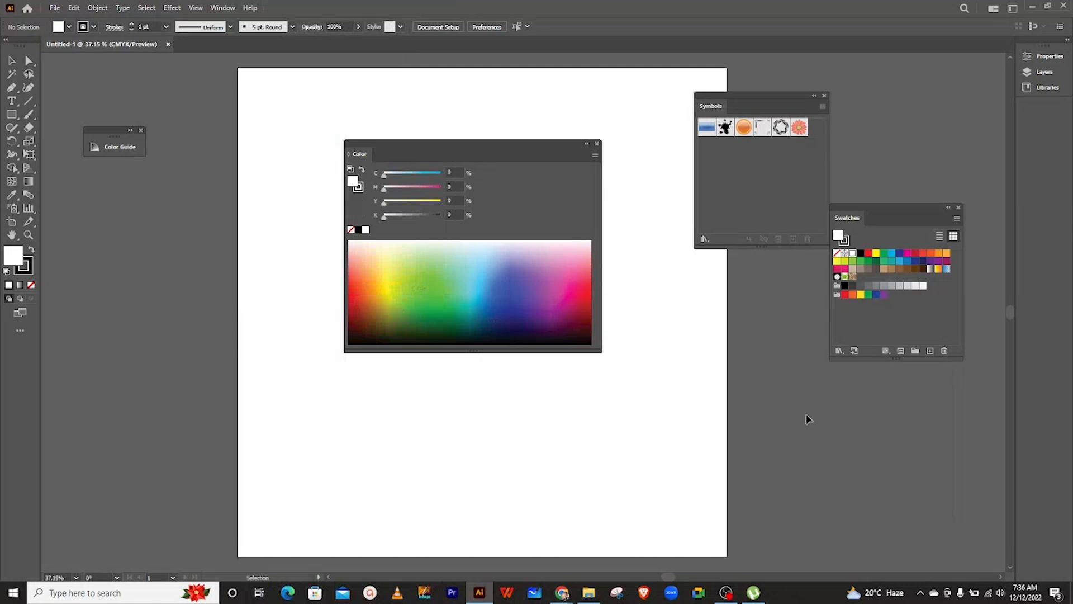
click(222, 8)
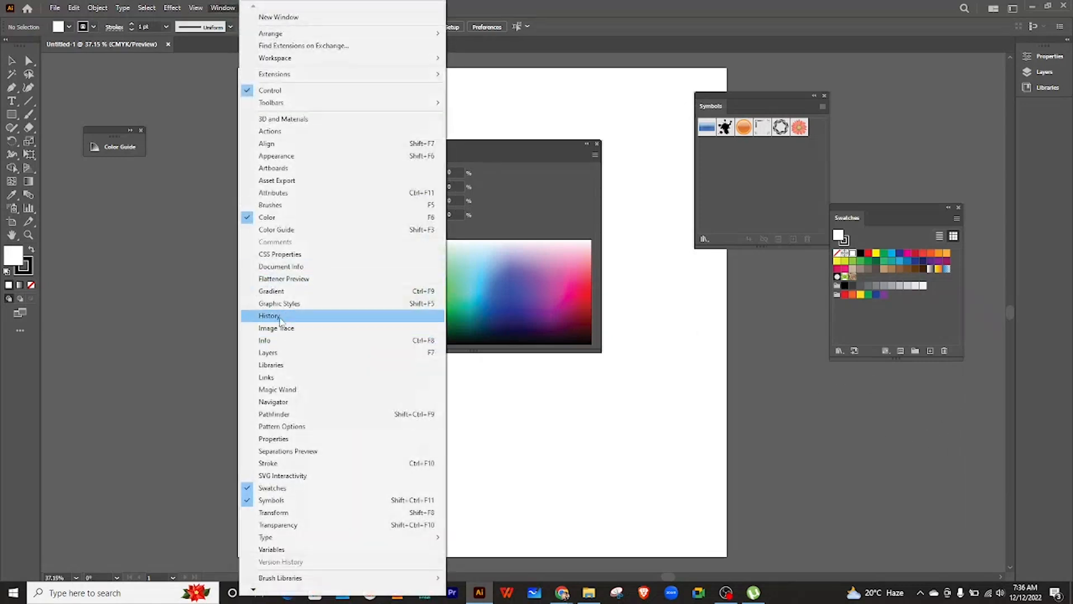
click(266, 292)
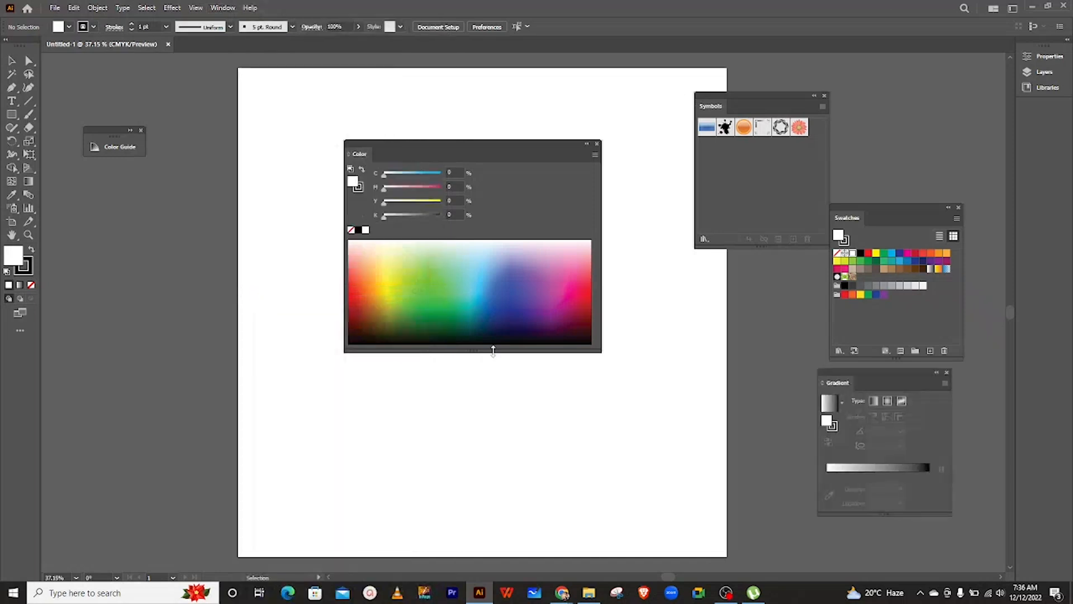
Step: Move the Gradient panel over the artboard, enlarge it and place it directly under the Color panel
drag(861, 386, 511, 390)
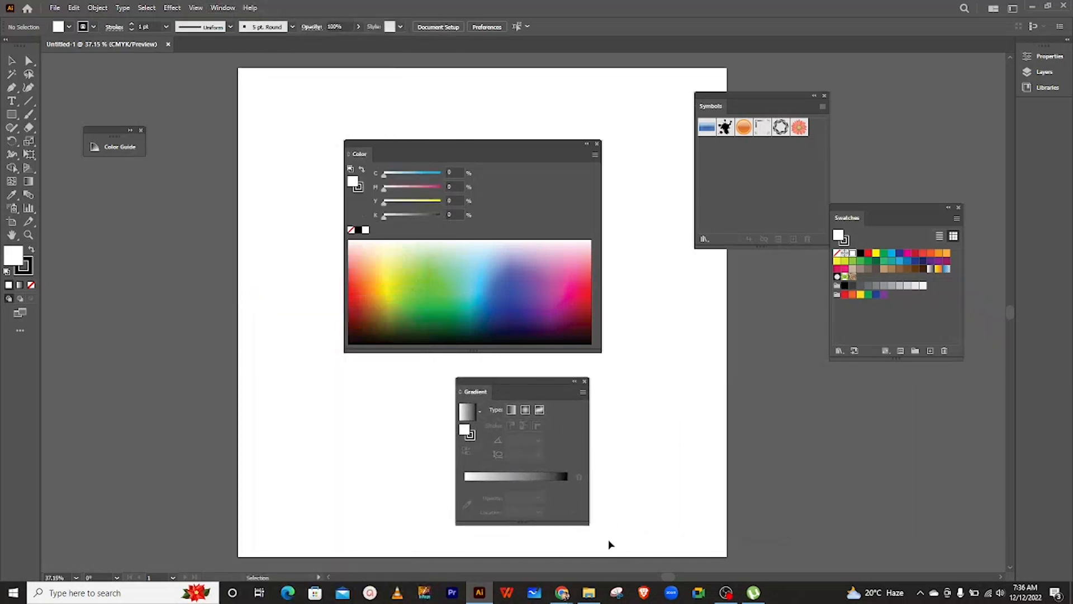
drag(592, 522, 680, 586)
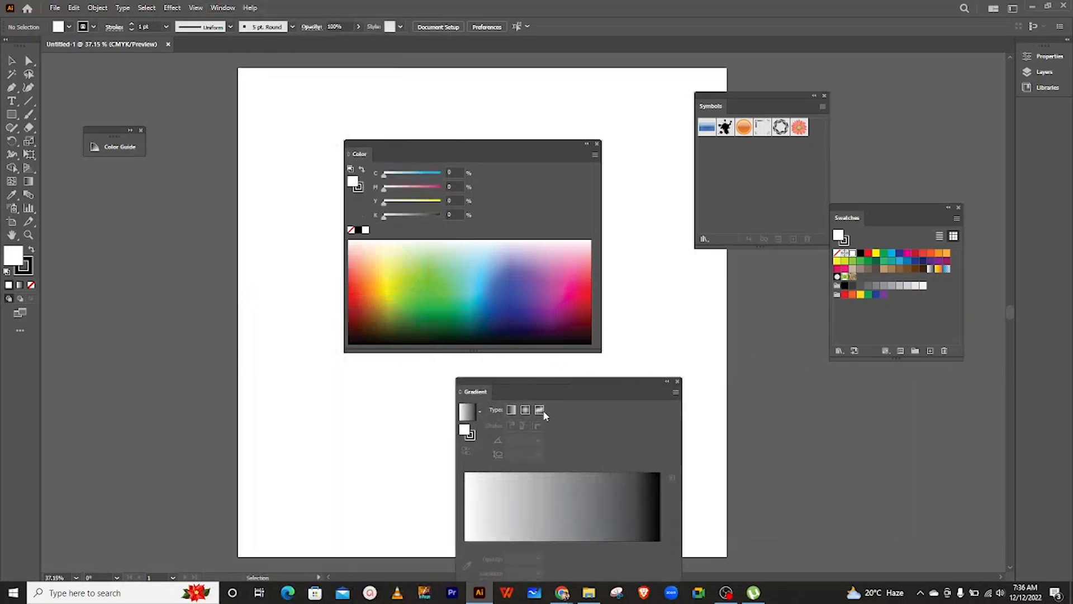
drag(567, 395, 468, 369)
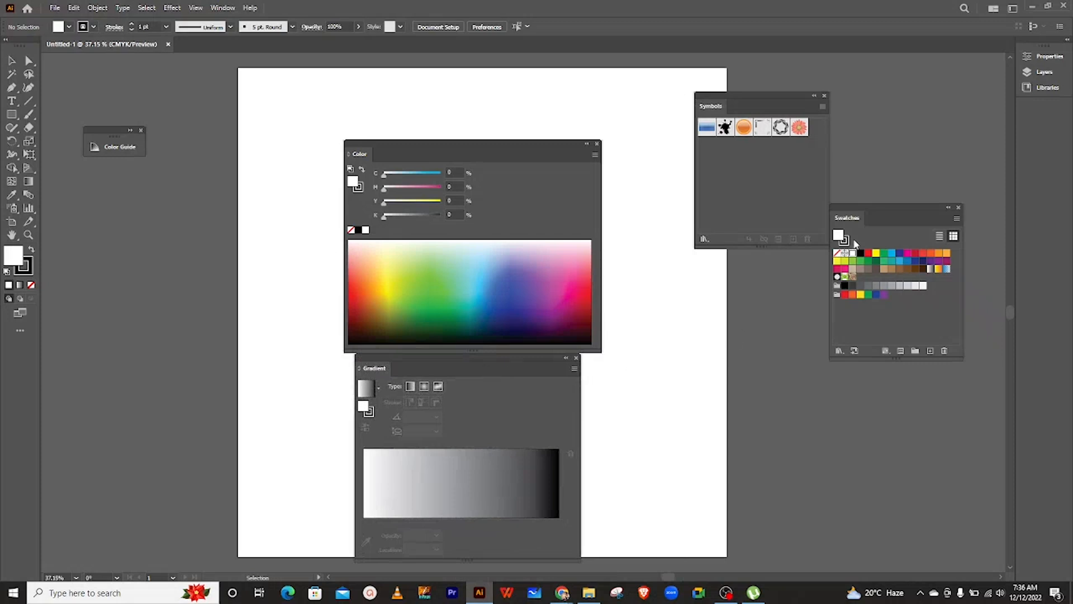
Step: Close the Symbols panel and reposition the Swatches panel outside the artboard's right edge
drag(884, 210, 849, 291)
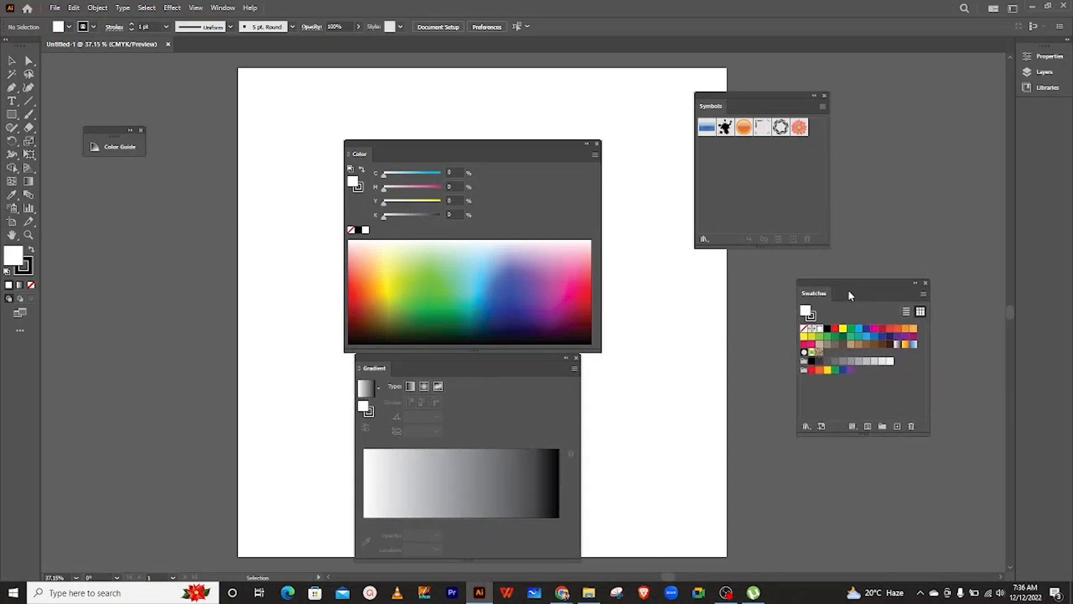
click(823, 96)
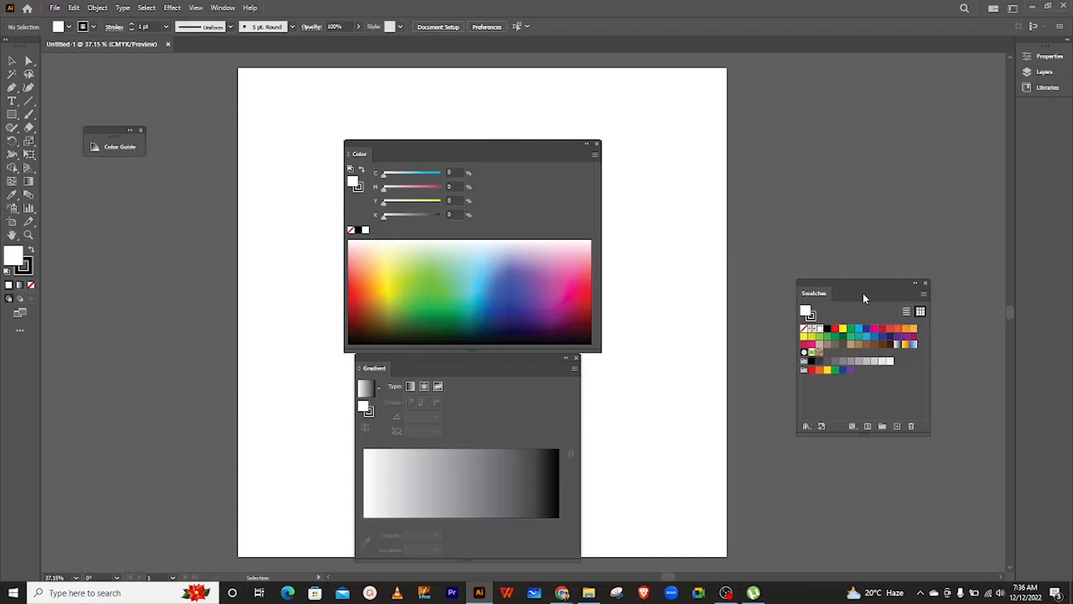
drag(860, 293, 679, 207)
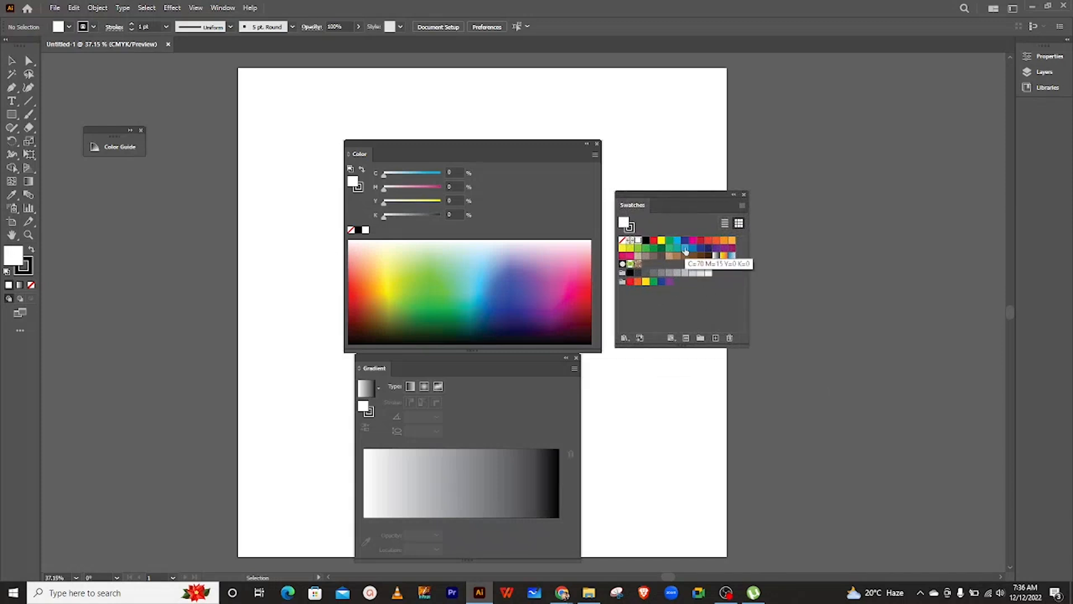
drag(677, 203, 873, 222)
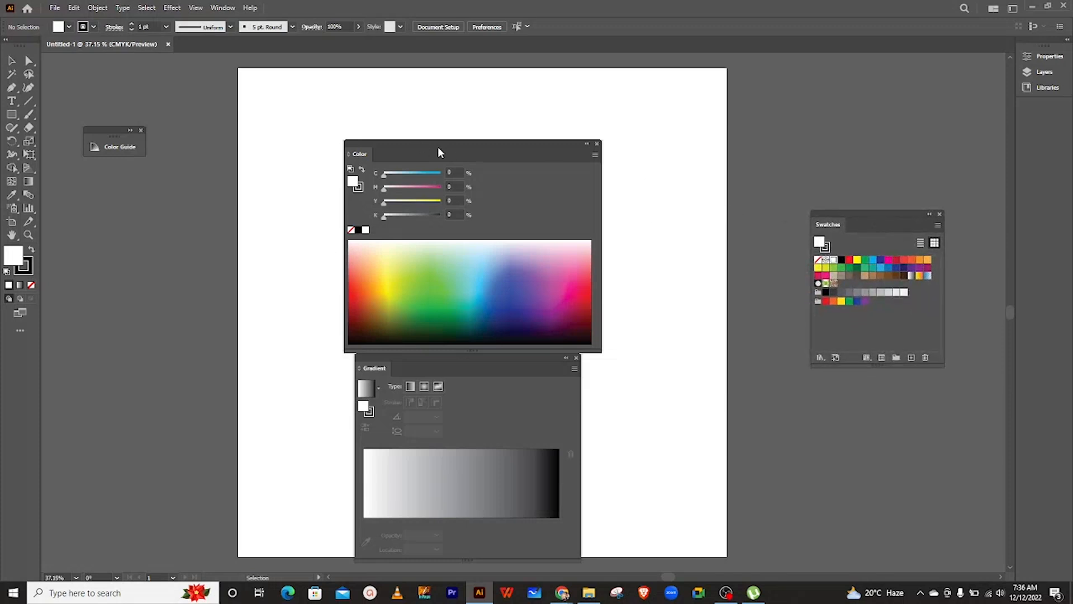
Step: Shrink the Color and Gradient panels and line them up directly above and below the Swatches panel
drag(603, 356, 450, 256)
drag(409, 149, 874, 98)
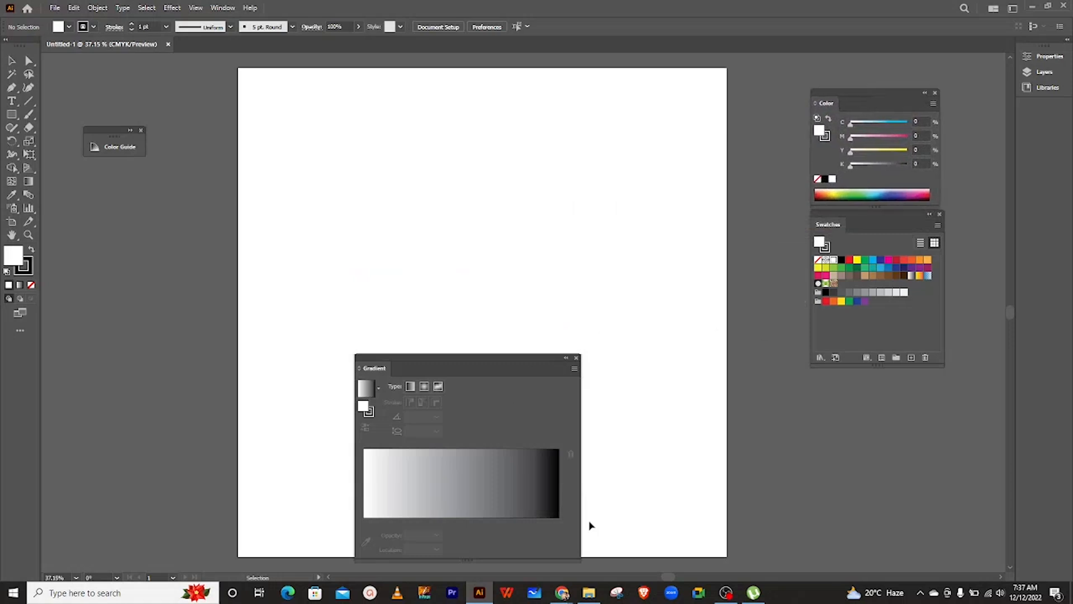
drag(582, 564, 485, 499)
drag(436, 364, 877, 376)
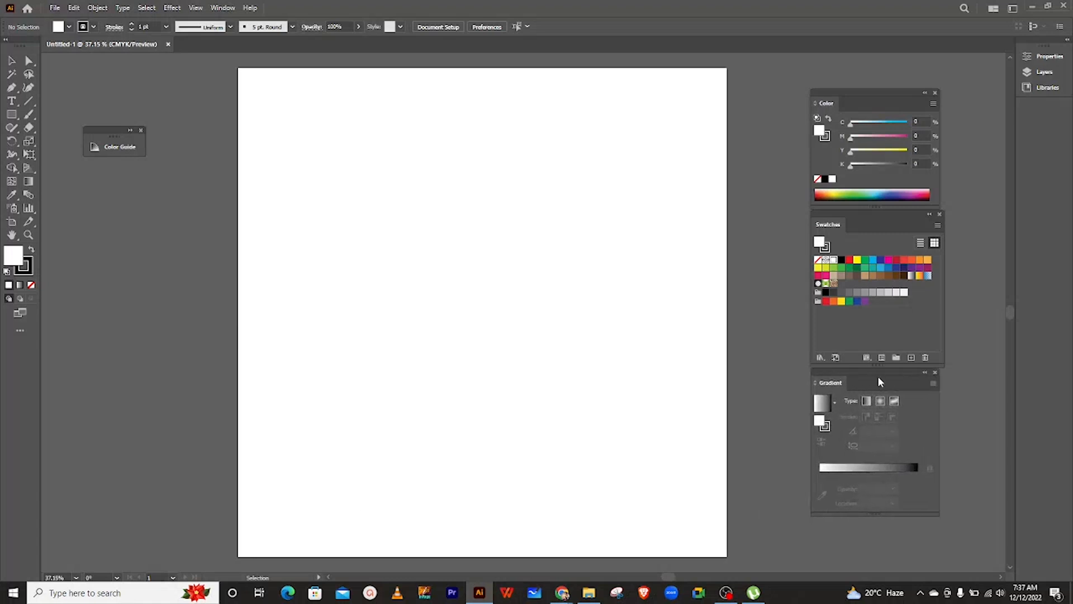
Step: Move the Color panel over the middle of the artboard and enlarge it so its color spectrum is shown large
drag(881, 106, 535, 224)
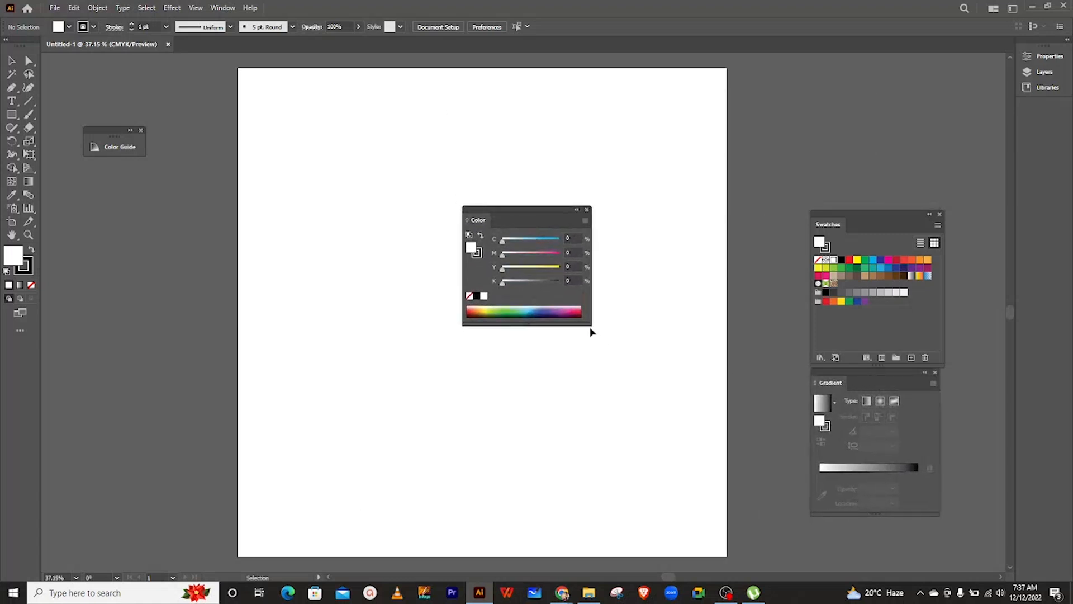
drag(590, 325, 763, 516)
drag(619, 219, 578, 218)
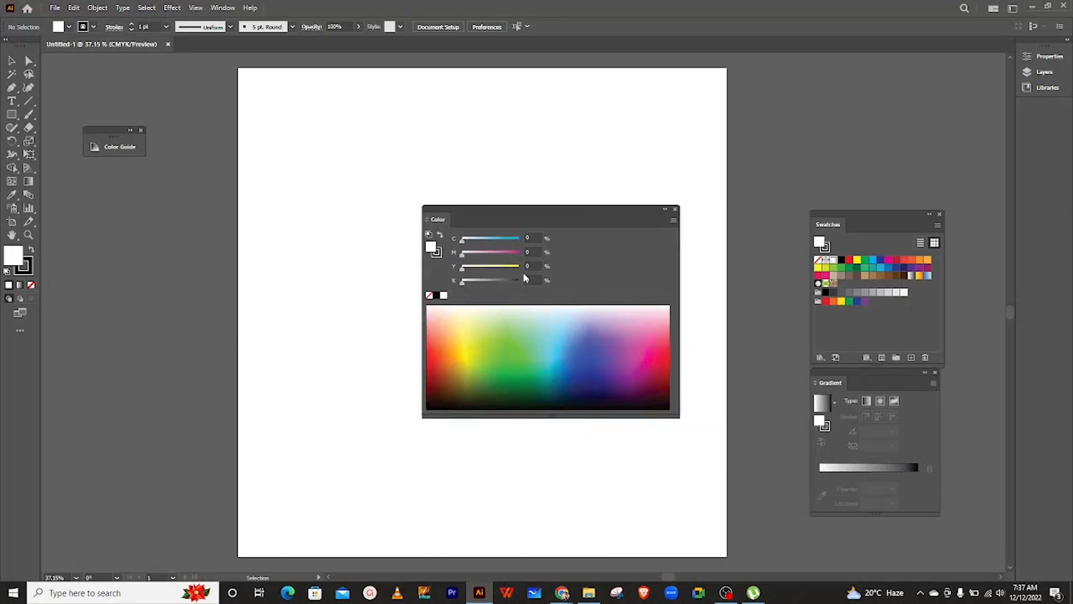
click(673, 222)
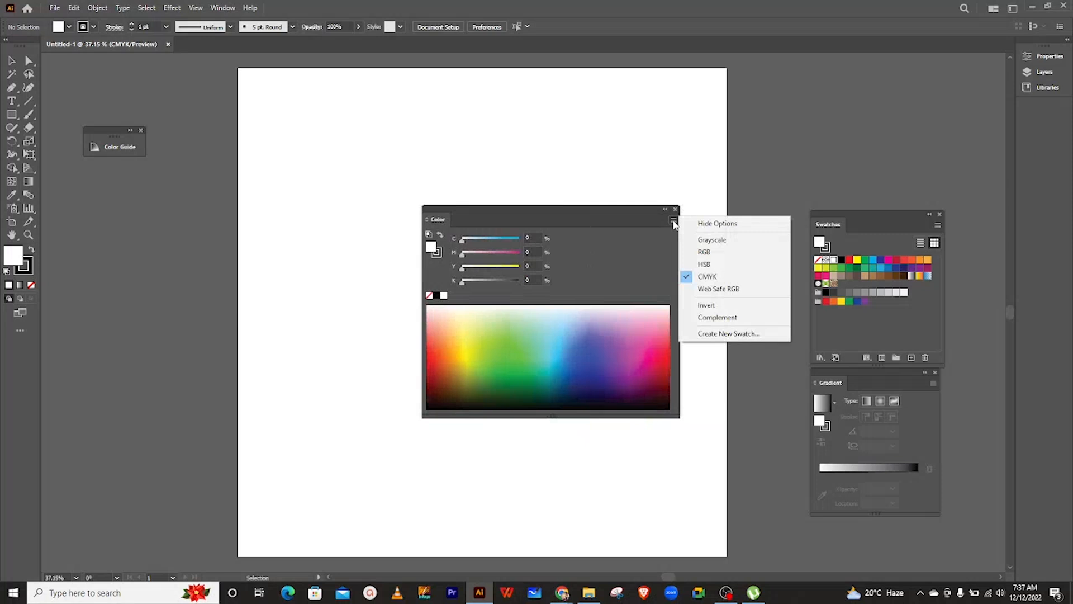
click(625, 218)
drag(580, 218, 554, 218)
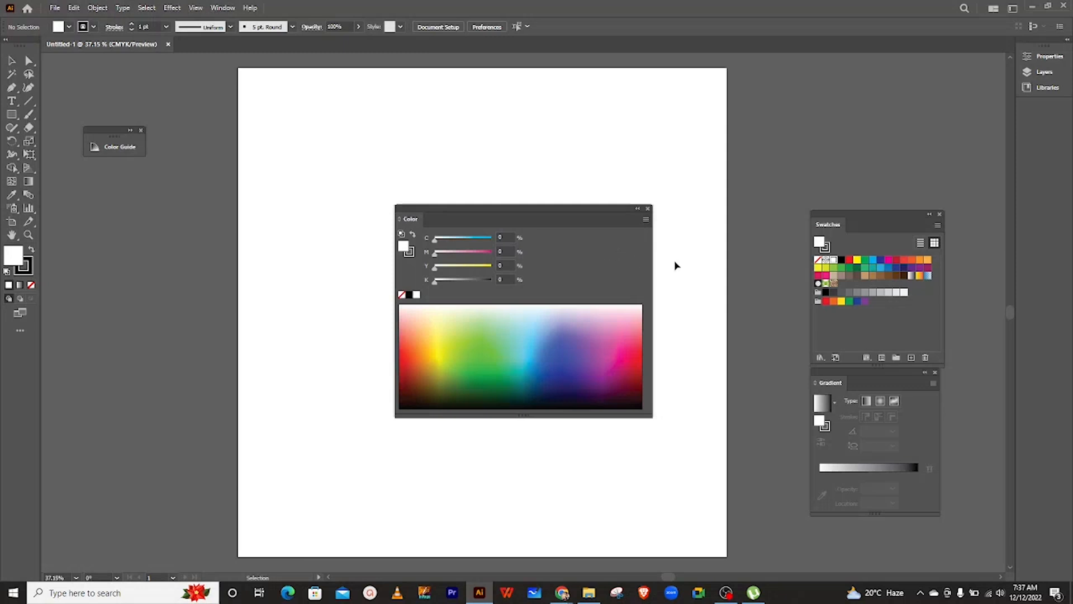
Step: Set the Color panel's color model to Grayscale
alt+scroll(678, 262, up, 2)
alt+scroll(678, 262, up, 3)
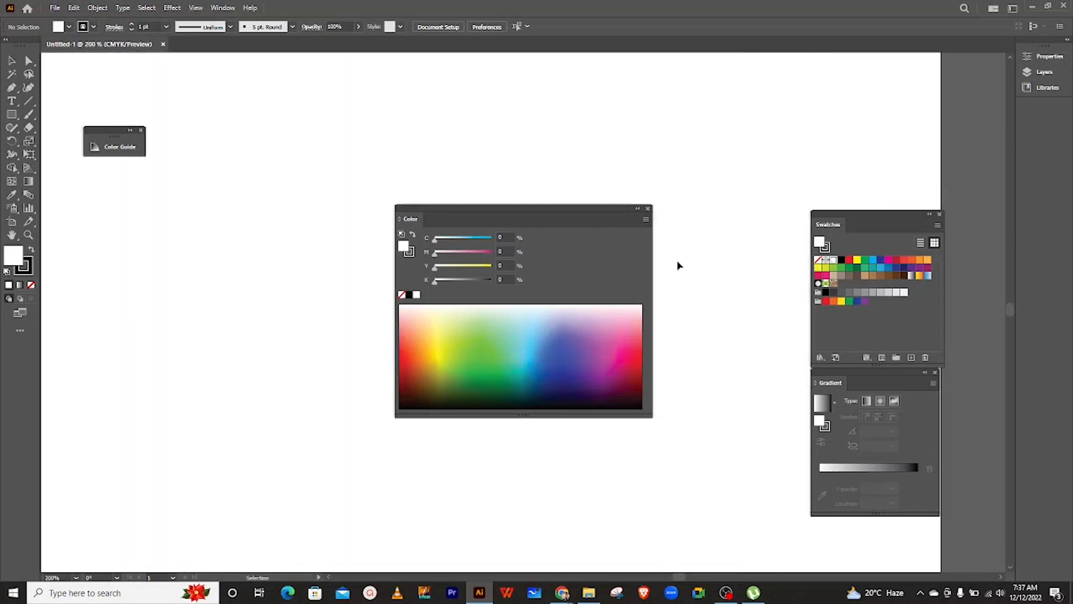
click(646, 221)
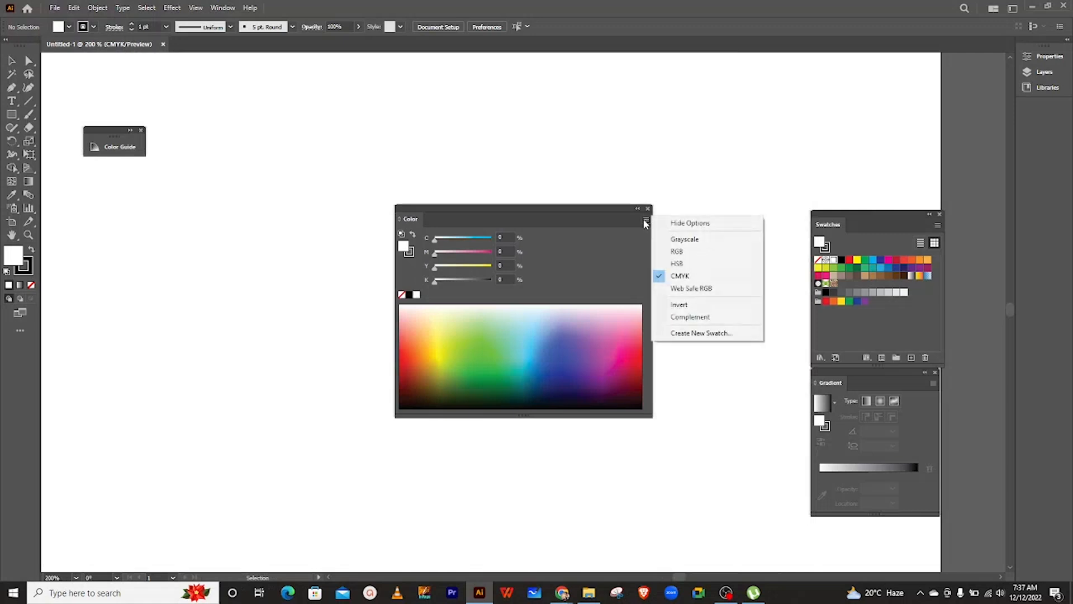
click(631, 233)
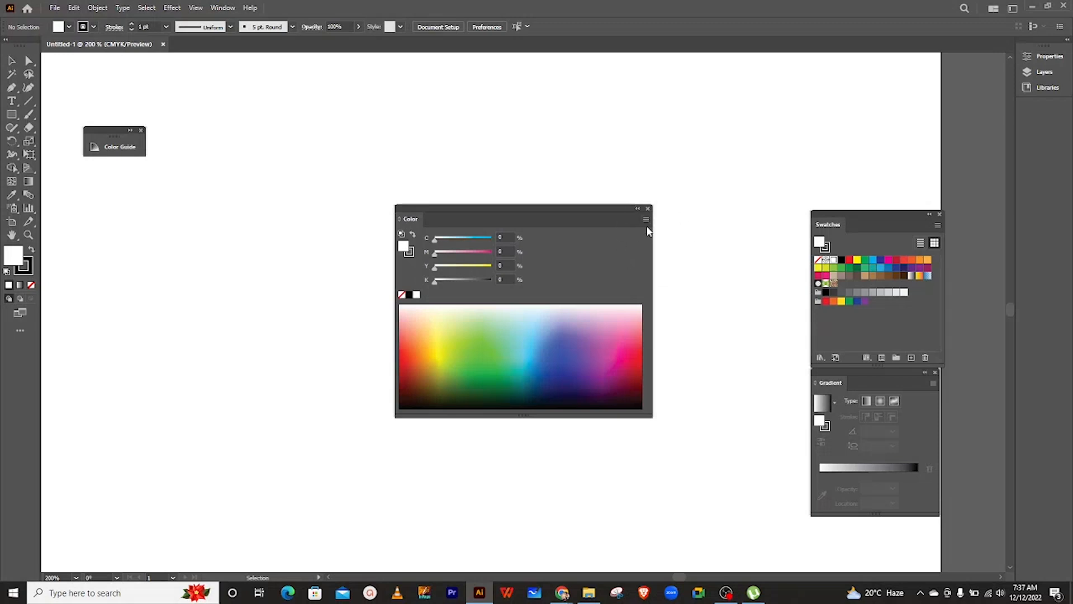
click(647, 221)
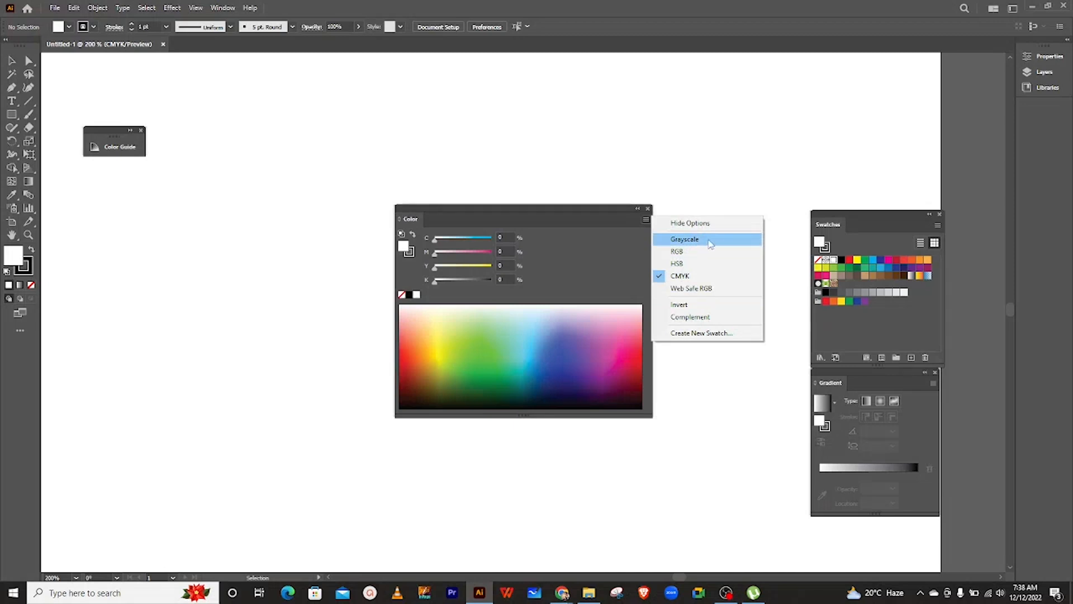
click(710, 243)
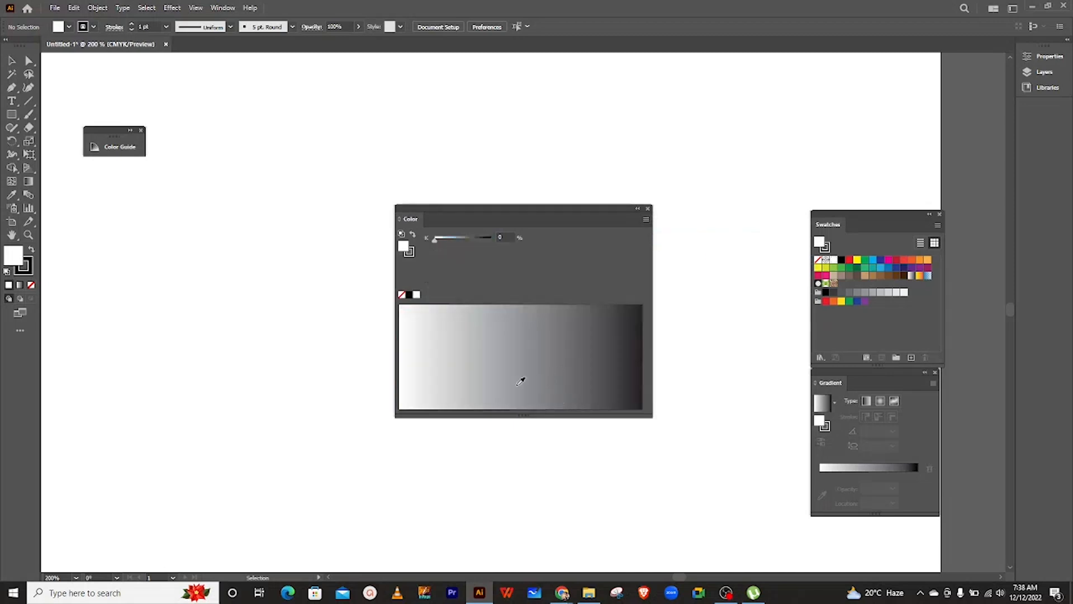
Step: Switch the Color panel through the RGB and HSB color models and set it to CMYK
click(646, 220)
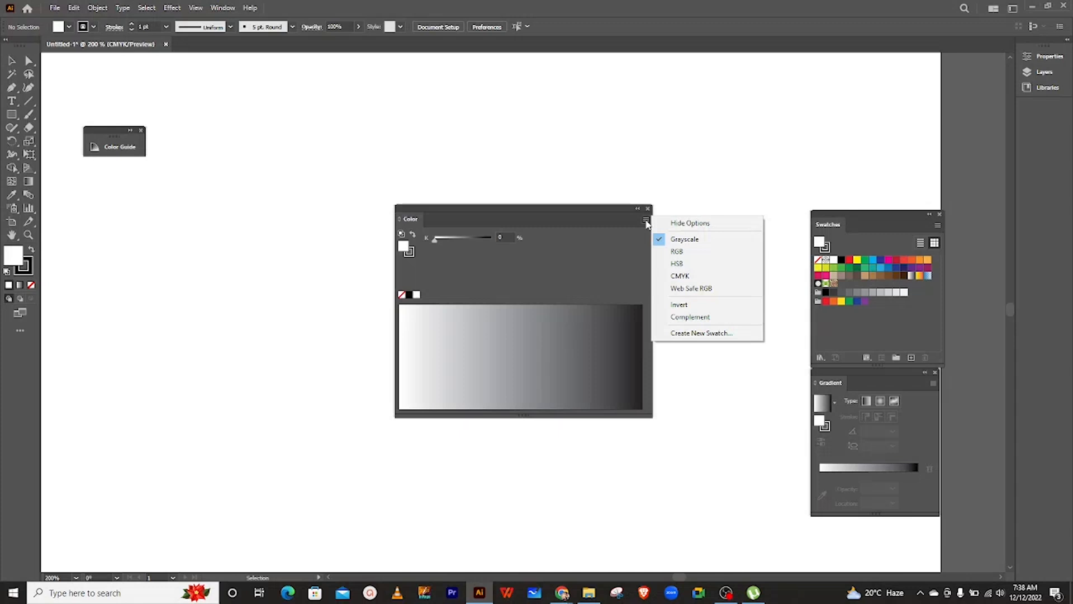
click(686, 255)
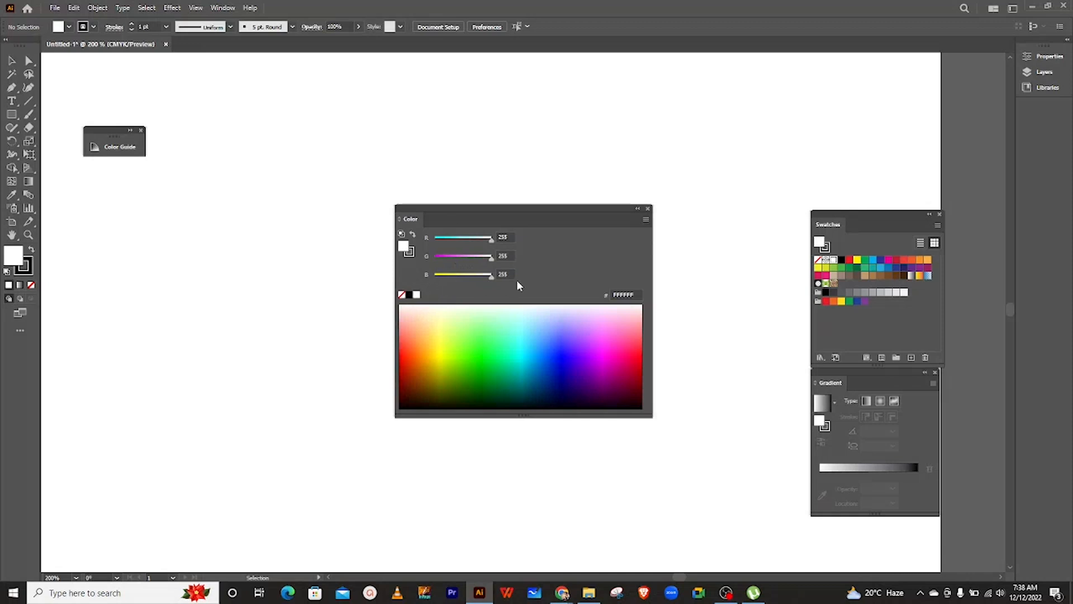
click(646, 221)
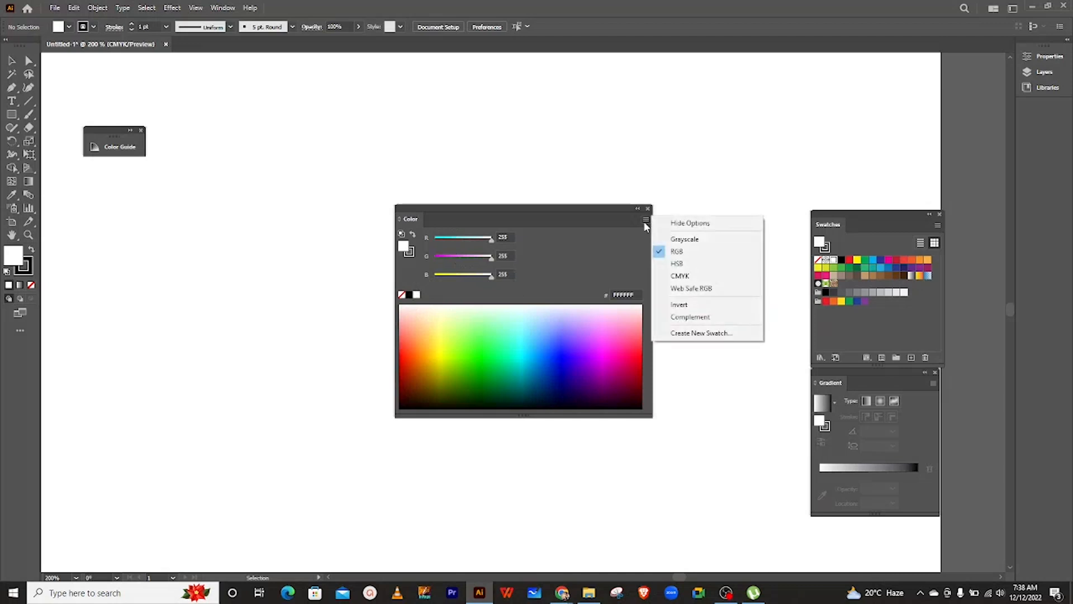
click(677, 264)
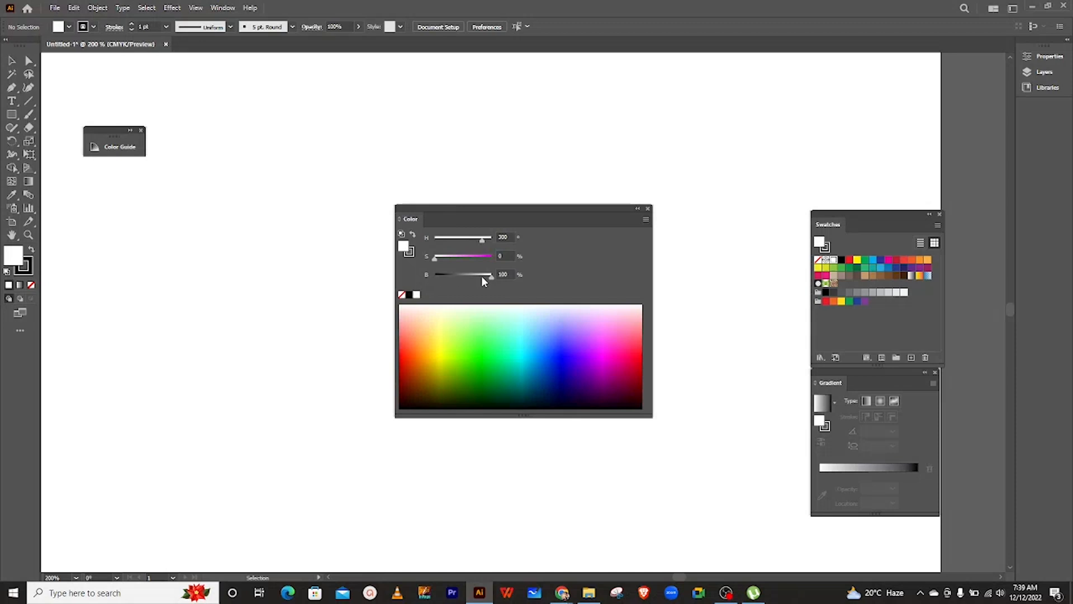
click(646, 220)
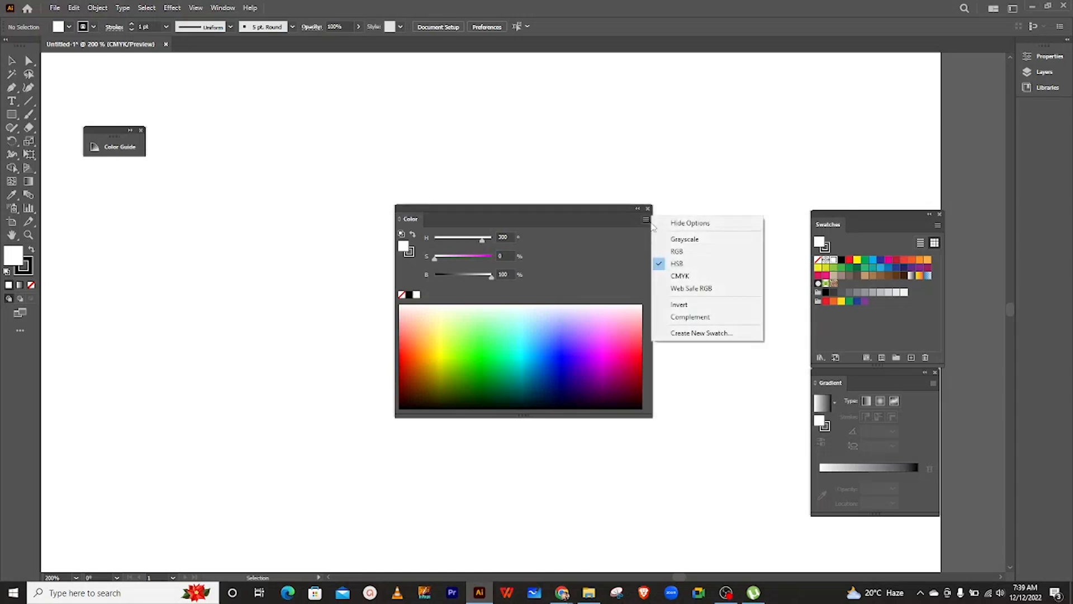
click(679, 277)
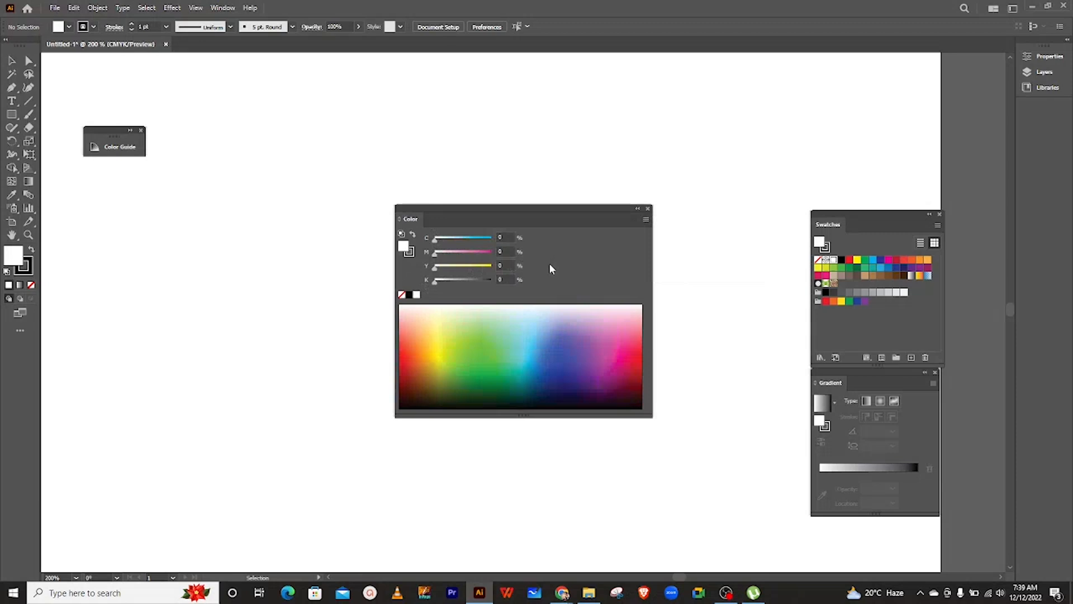
Step: Show the HSB sliders in the Color panel once more and return it to the CMYK model
click(646, 219)
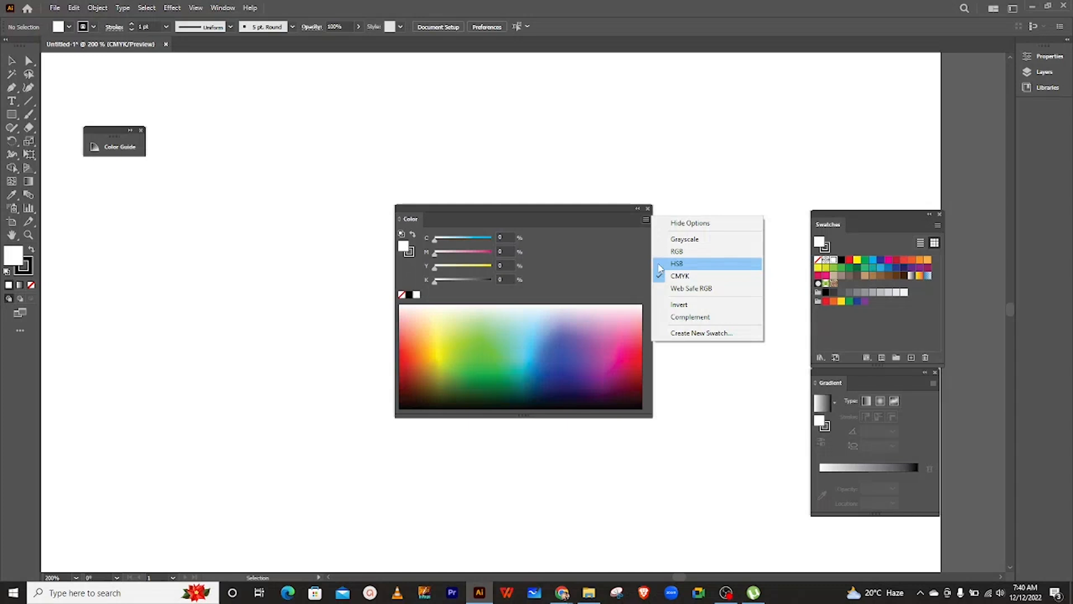
click(660, 266)
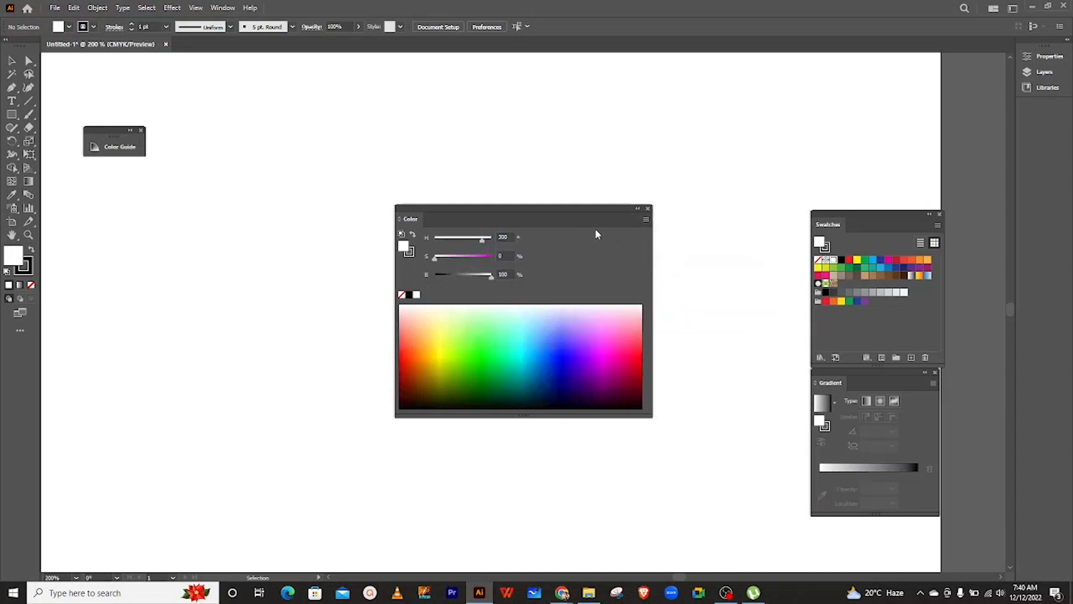
click(647, 219)
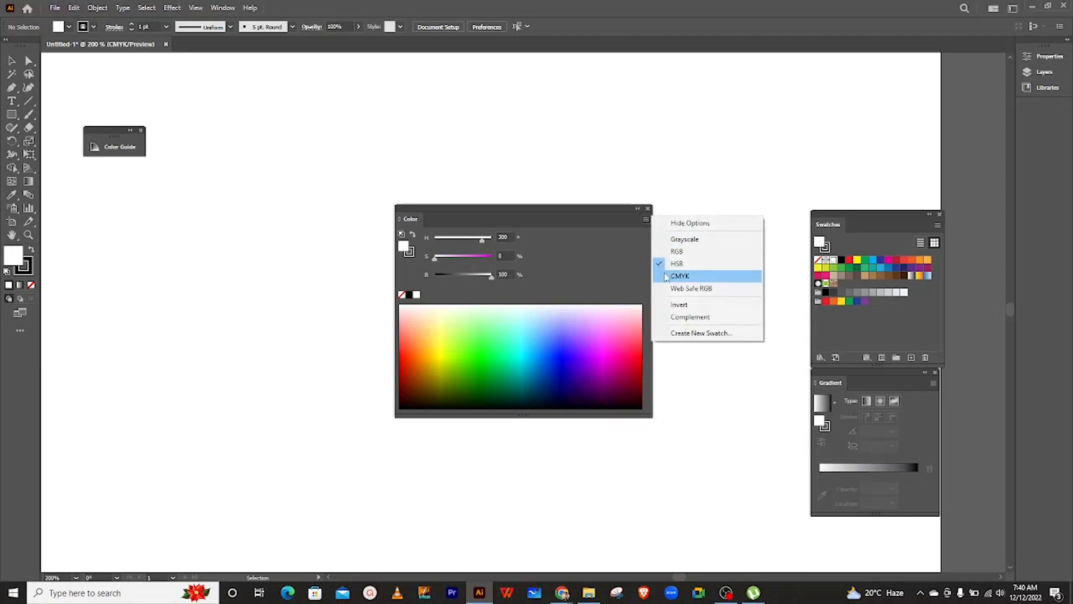
click(664, 276)
Step: Collapse the Color panel to an icon, expand it again and move it higher on the artboard
click(636, 209)
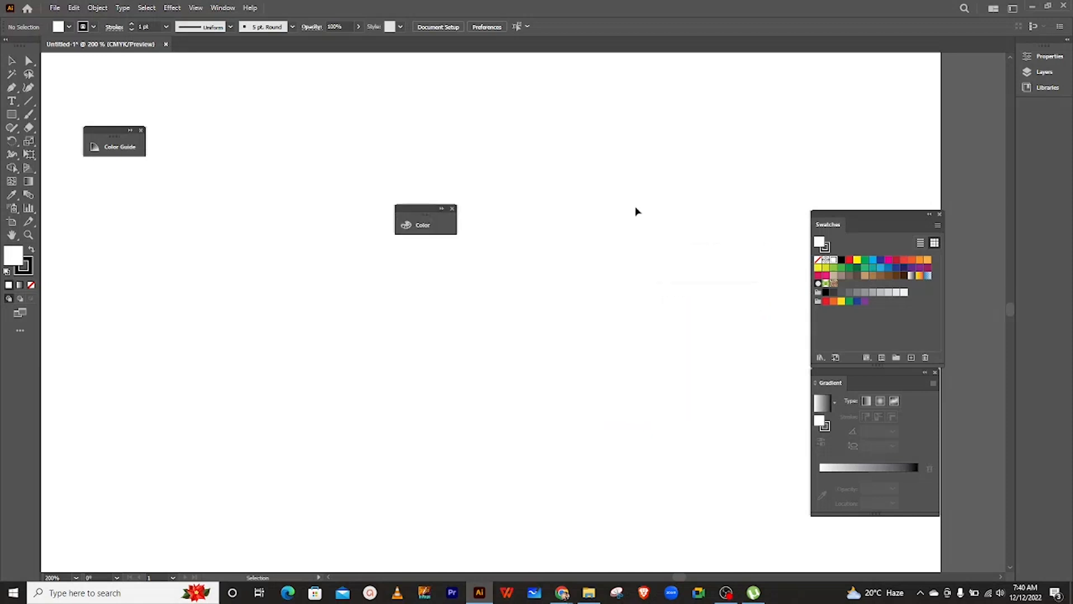
click(444, 217)
drag(522, 199, 564, 121)
Step: Rearrange the panels with Swatches near the artboard's upper-right edge, Color below it and Gradient over the artboard's middle
drag(856, 215, 533, 353)
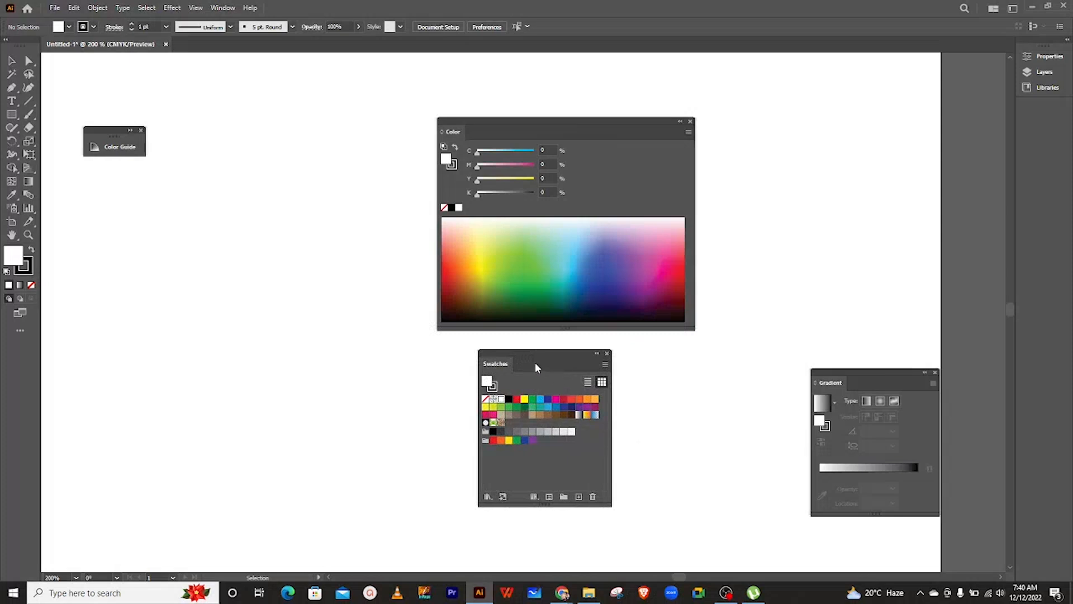
drag(535, 363, 840, 127)
drag(883, 376, 490, 309)
drag(579, 140, 820, 308)
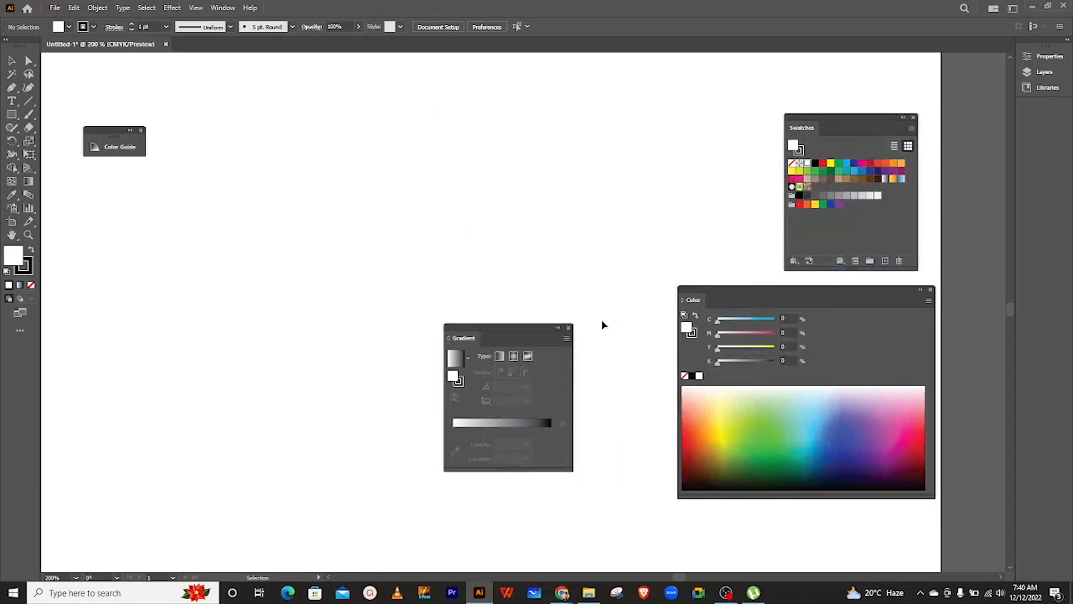
Step: Enlarge the Gradient panel and reposition it over the artboard beside the Color panel
drag(513, 338, 503, 171)
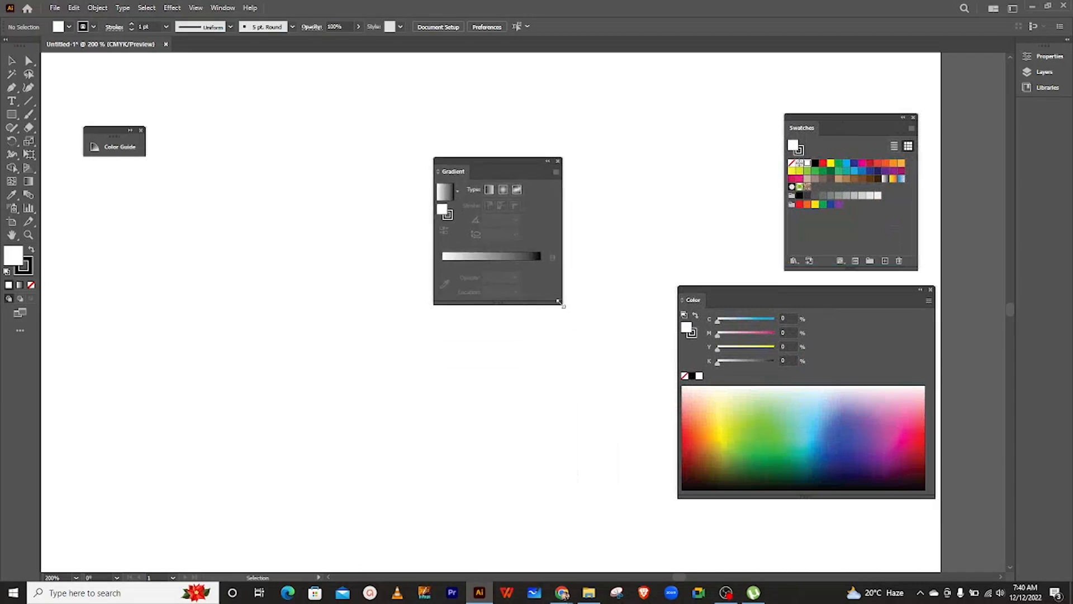
drag(561, 305, 633, 396)
drag(557, 175, 530, 173)
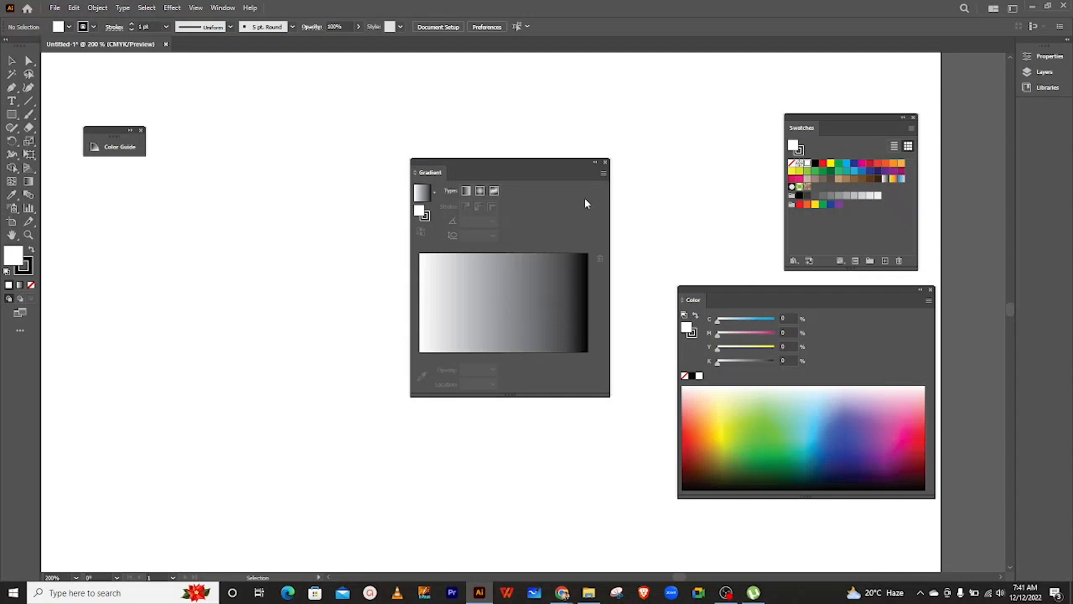
drag(515, 171, 566, 214)
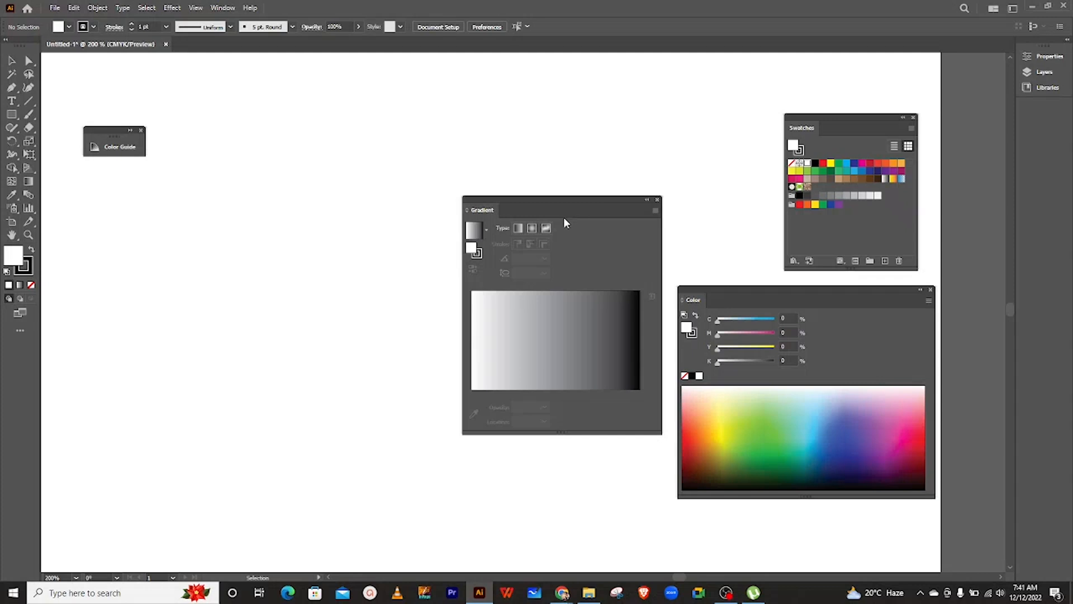
drag(561, 212, 561, 231)
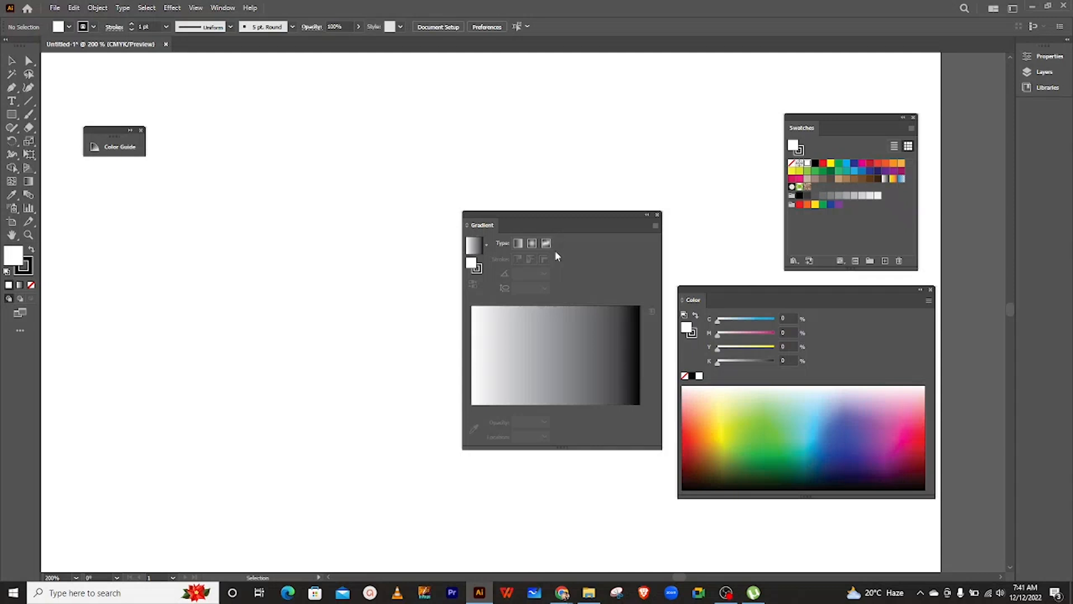
Step: Switch to the Google Meet call in Chrome, admit the waiting participant and return to Illustrator
mouse_move(562, 592)
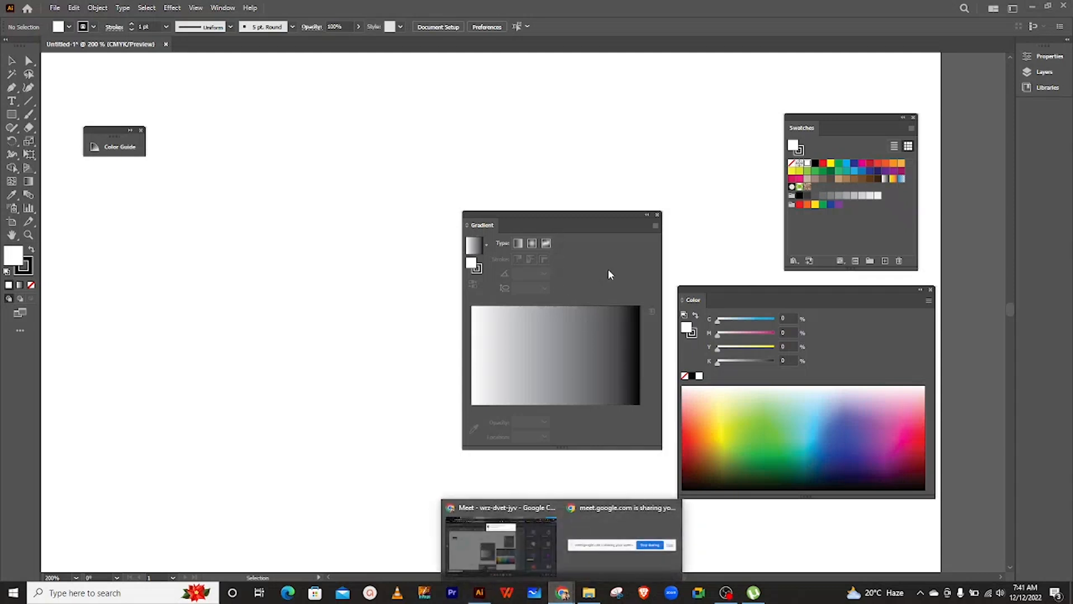
click(491, 538)
click(653, 122)
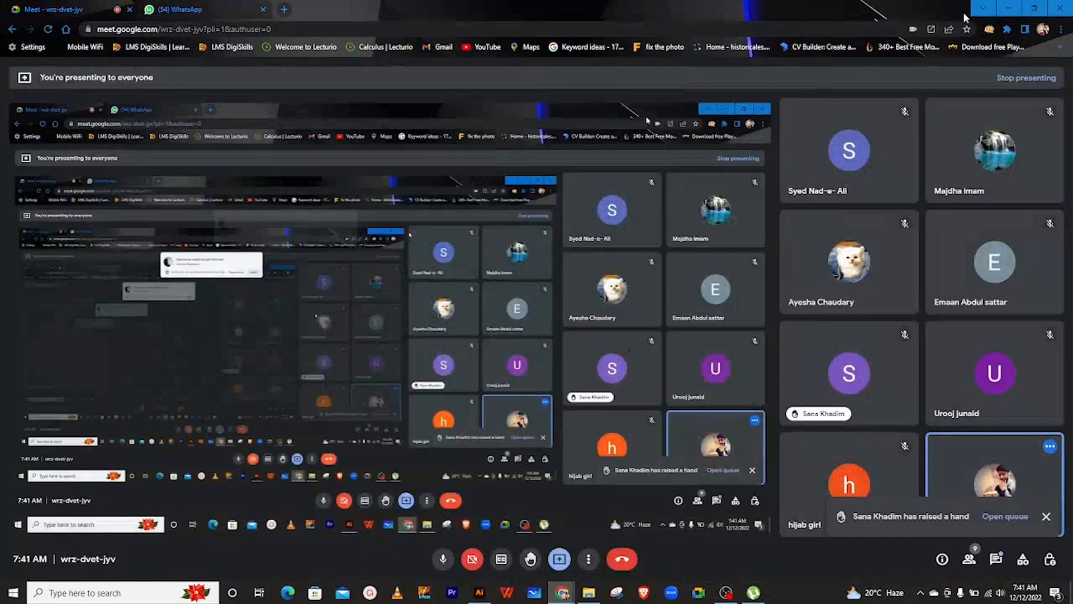
click(1011, 9)
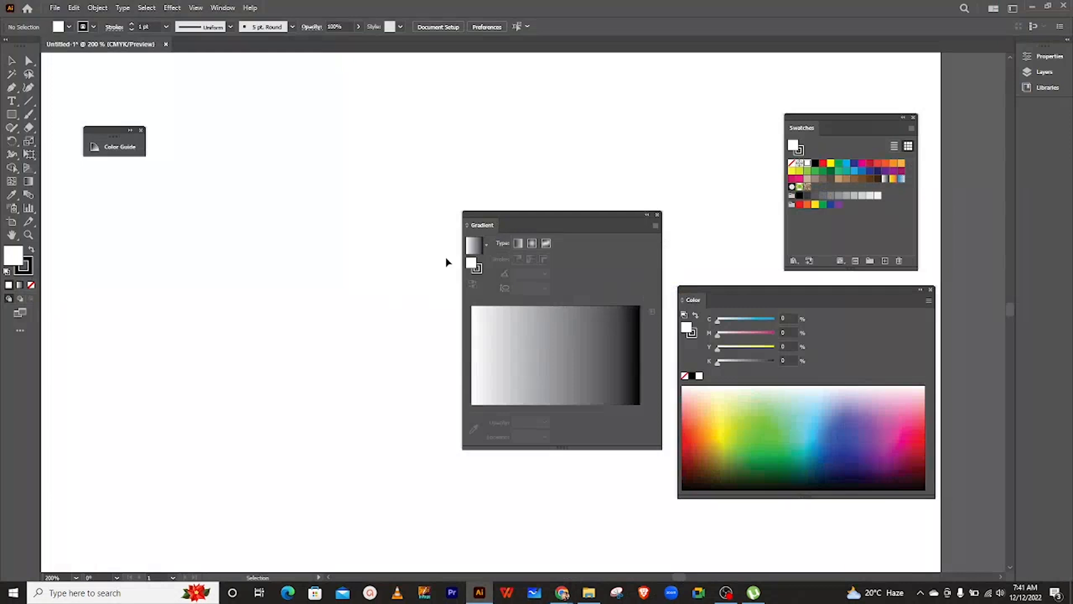
Step: Shrink the Color panel, narrow the Gradient panel, and place both side by side outside the artboard's right edge, below the Swatches panel
key(ctrl+minus)
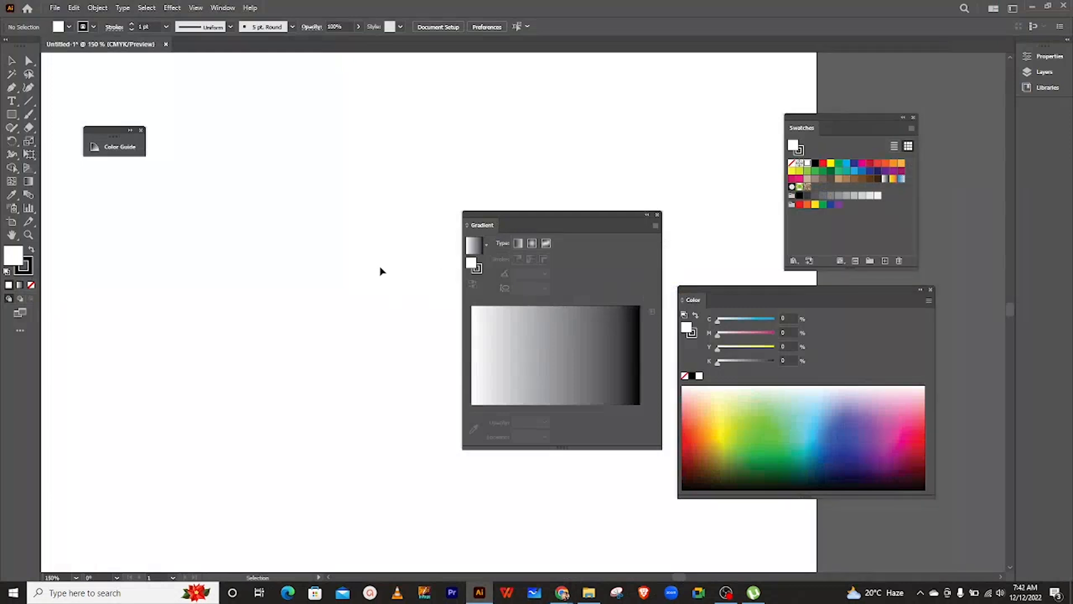
key(ctrl+minus)
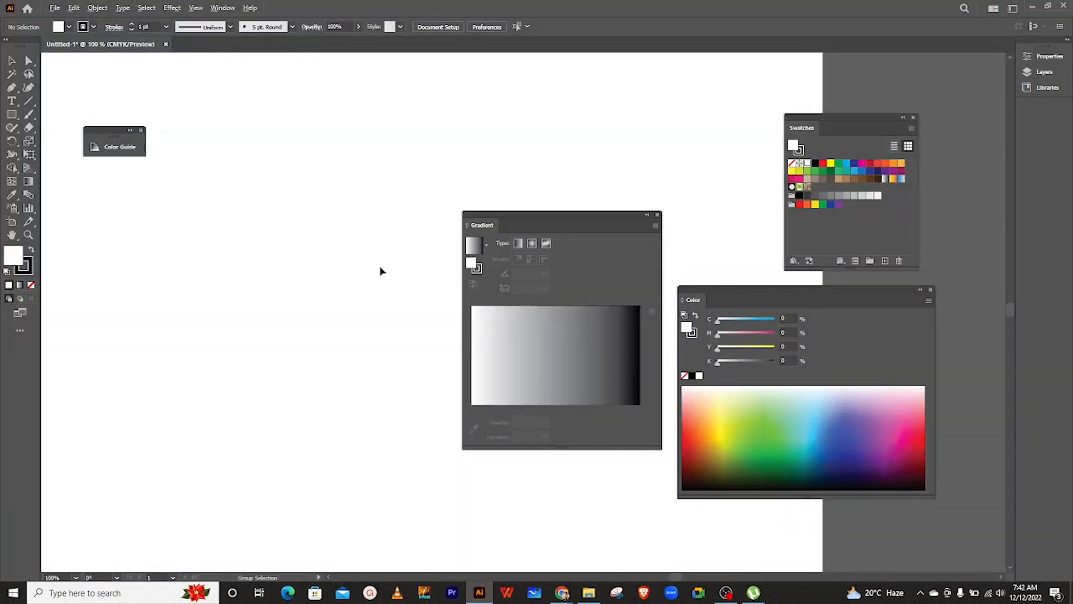
key(ctrl+minus)
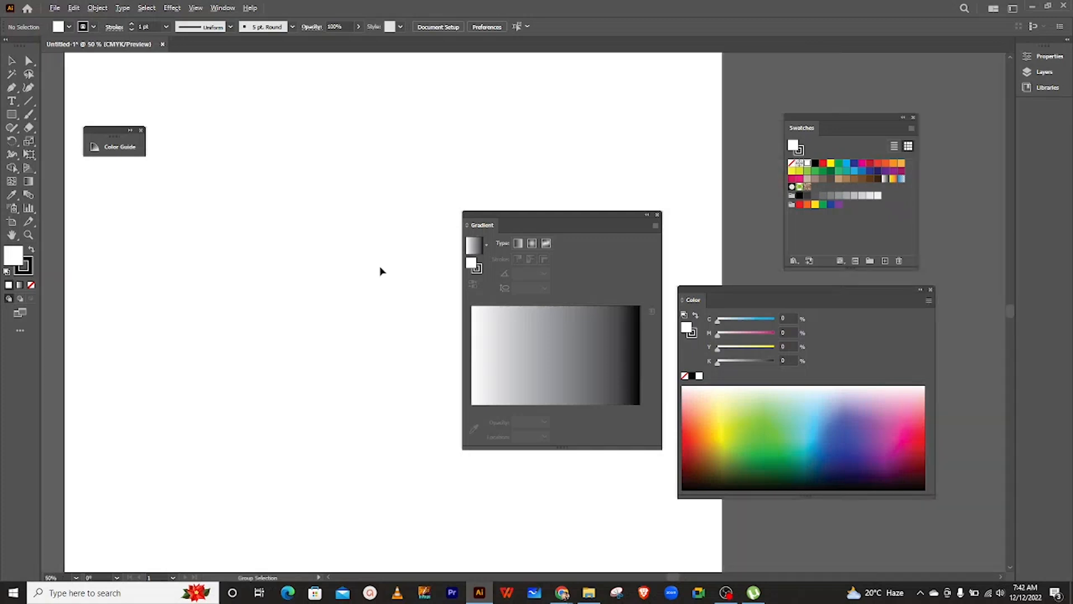
scroll(380, 271, left, 4)
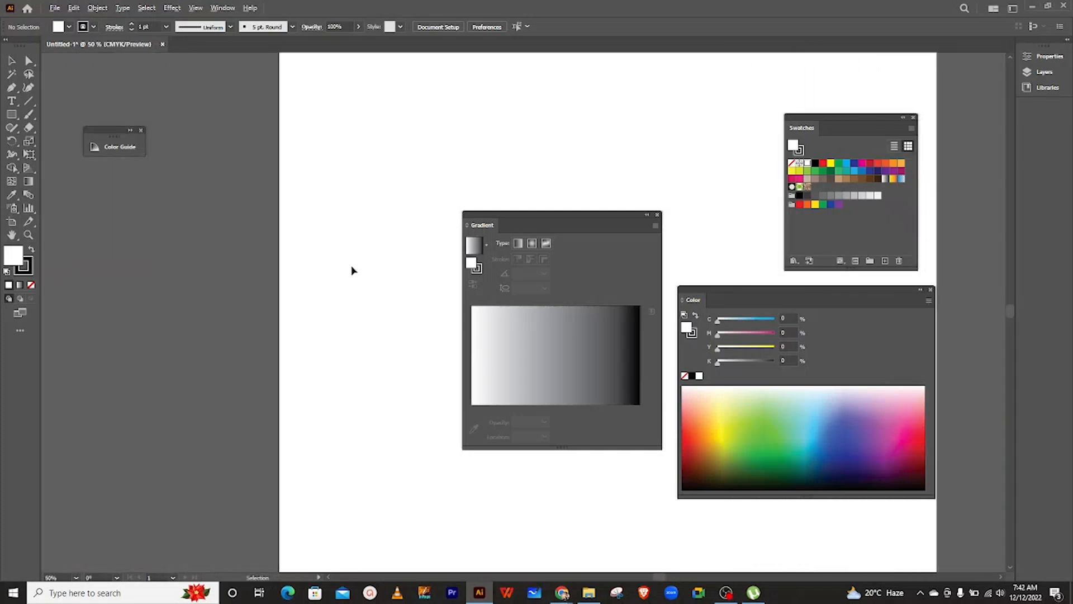
key(ctrl+minus)
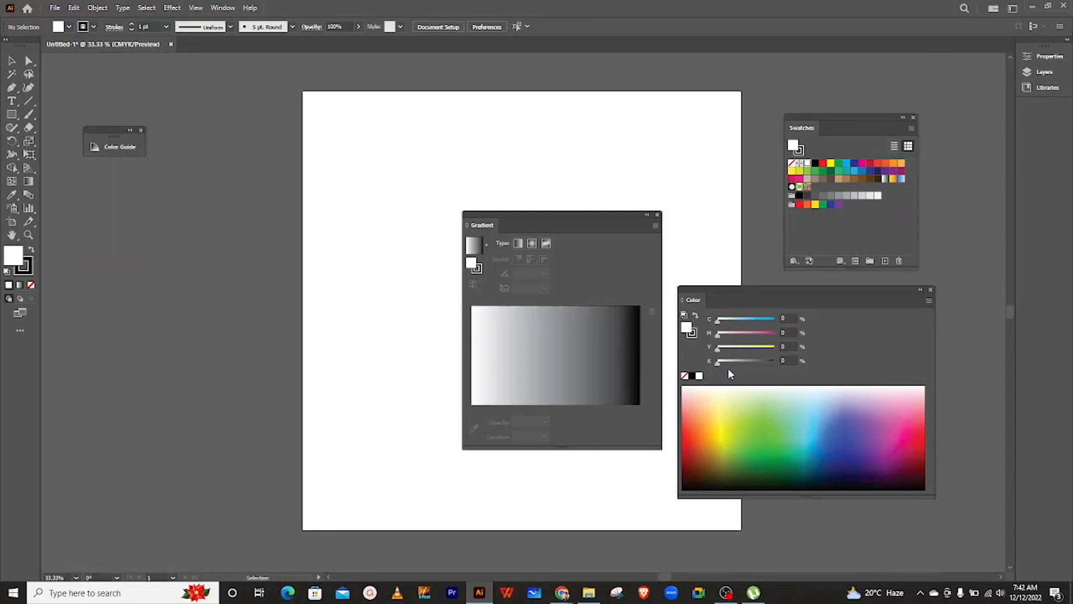
drag(930, 494, 805, 400)
drag(736, 311, 837, 354)
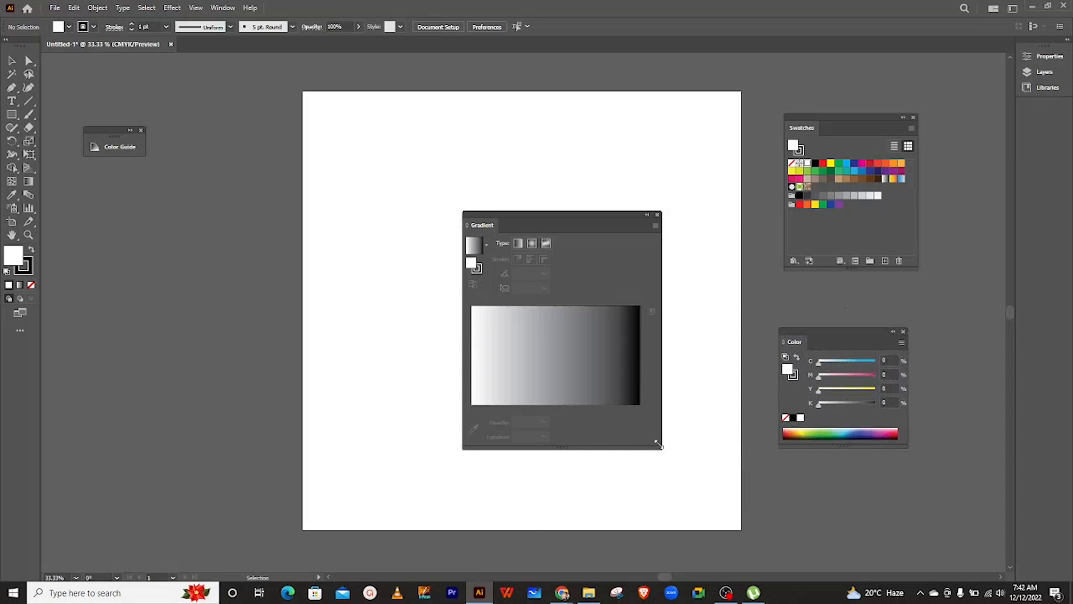
drag(660, 445, 591, 445)
drag(536, 221, 986, 337)
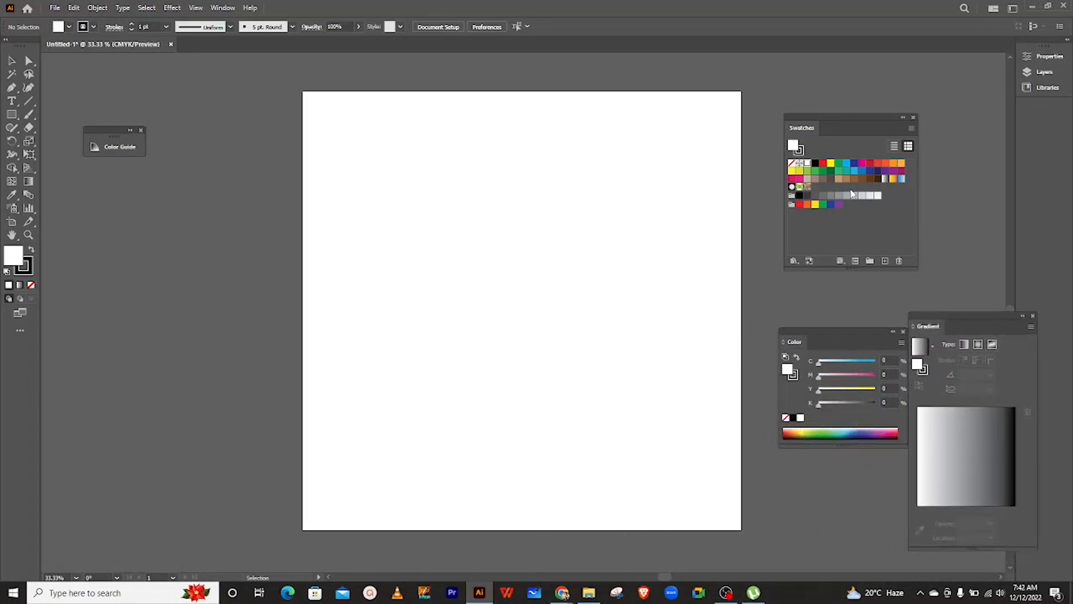
Step: Dock the Color, Swatches and Gradient panels together in one column beside the artboard's right edge
drag(865, 134, 875, 175)
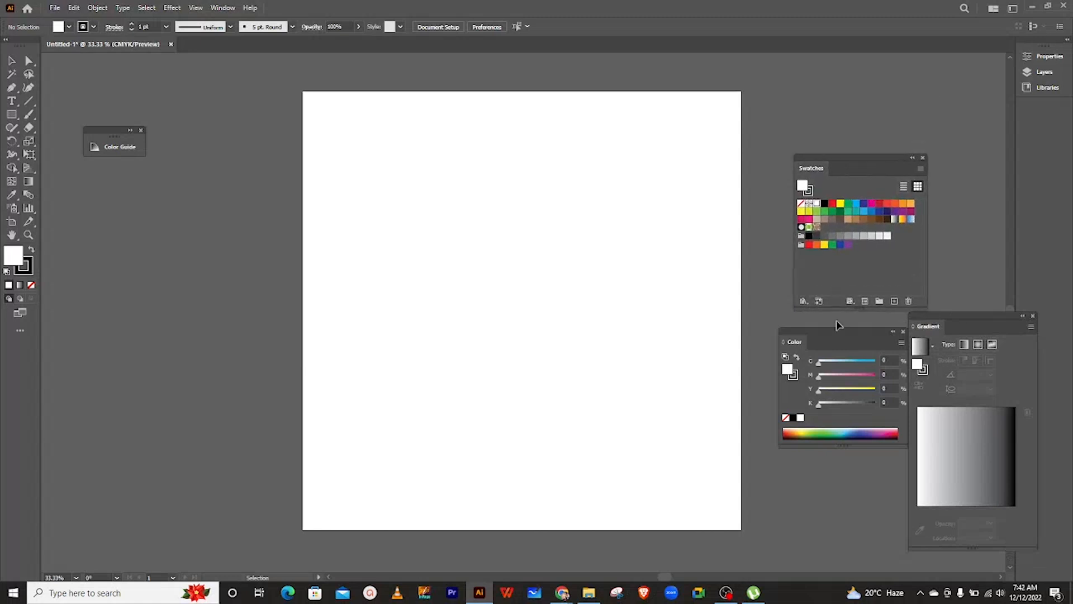
drag(842, 345, 889, 59)
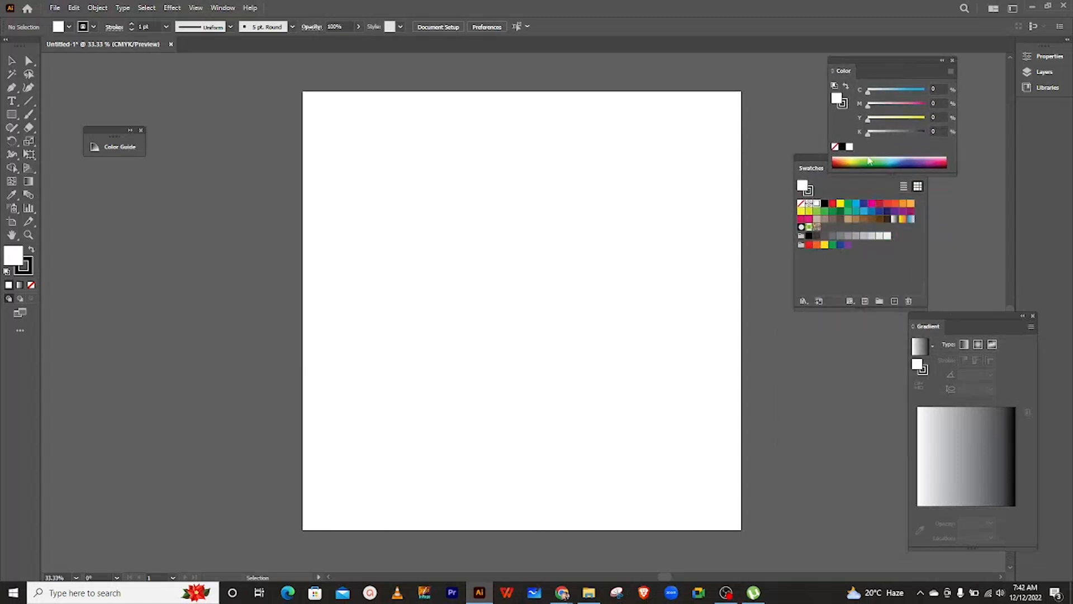
drag(869, 166, 891, 175)
drag(993, 334, 906, 318)
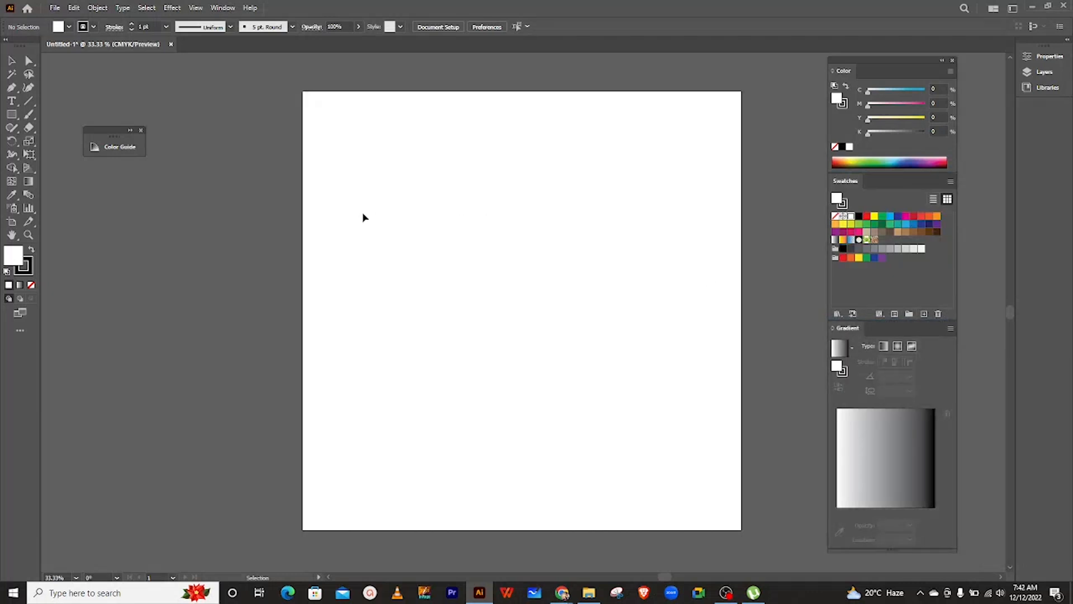
Step: Draw a square about 495 px wide in the middle of the artboard, leaving it selected
click(10, 115)
drag(426, 190, 627, 392)
click(12, 61)
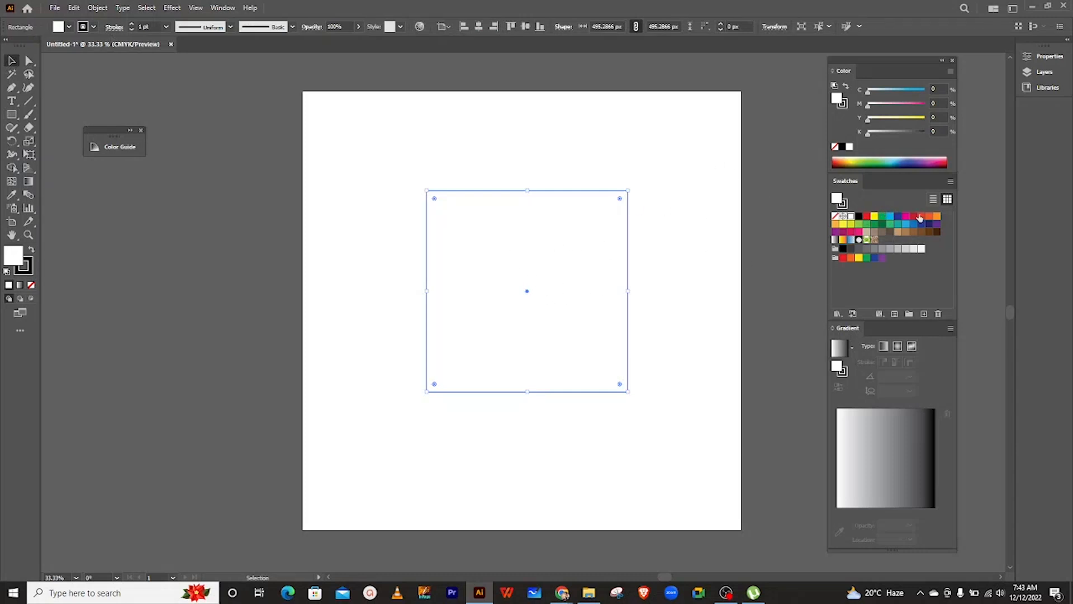
Step: Try dark blue, red and dark green swatches as the square's fill, finishing with the medium blue swatch (C 85, M 50)
click(899, 217)
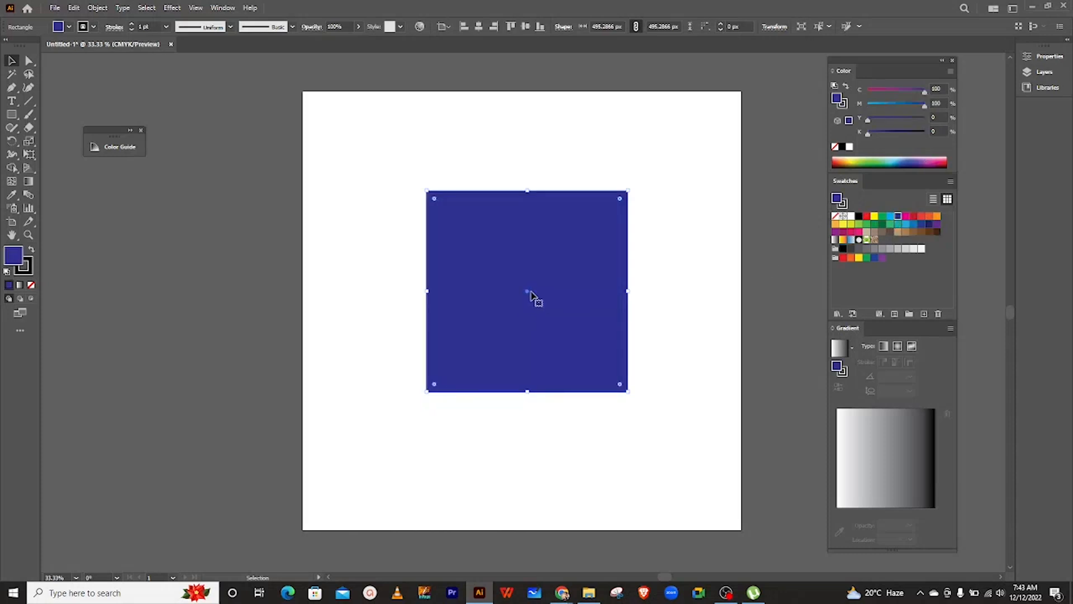
click(914, 220)
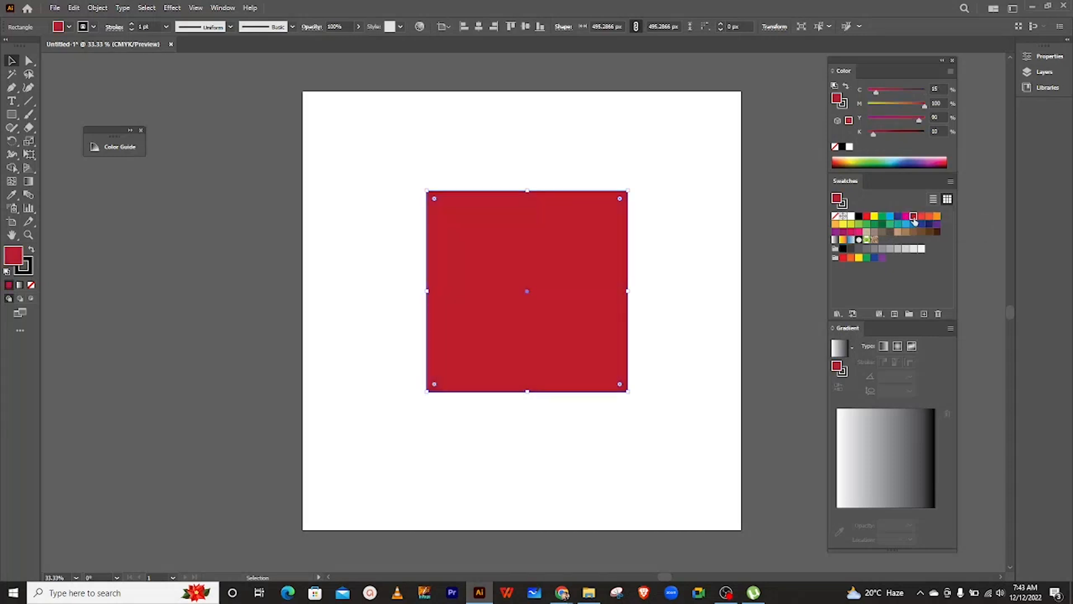
click(883, 223)
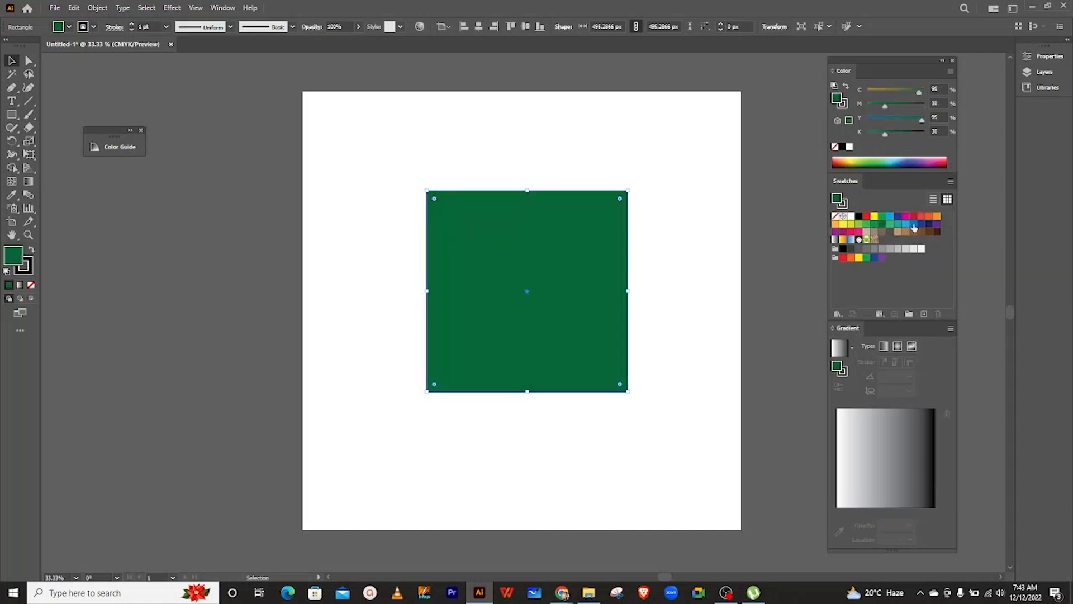
click(914, 223)
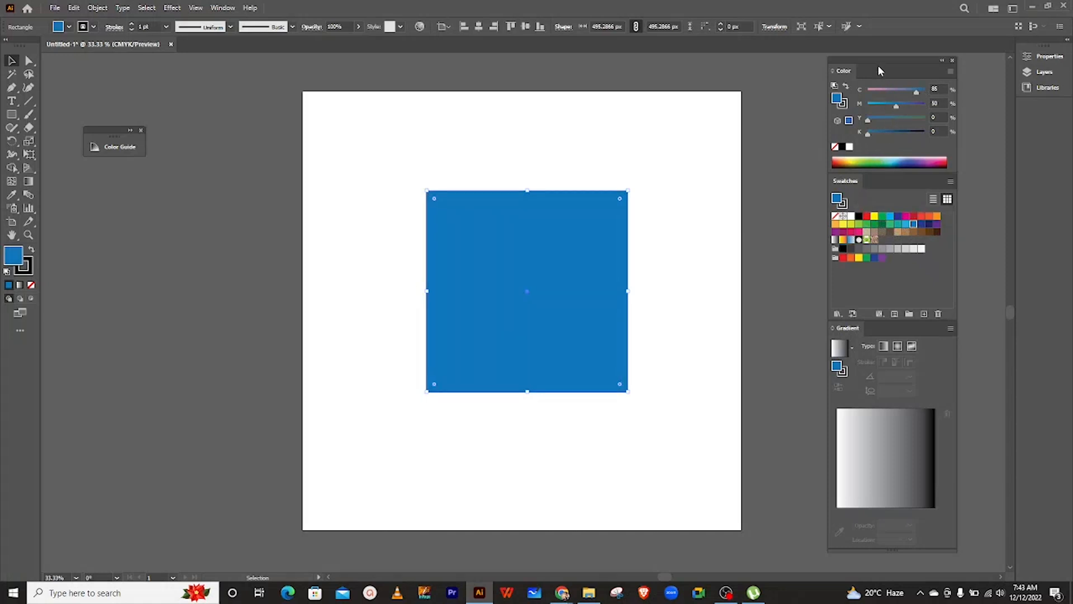
Step: Detach the Color panel, enlarge it over the artboard's left edge, and shift the square slightly up and right of it
drag(879, 70, 710, 85)
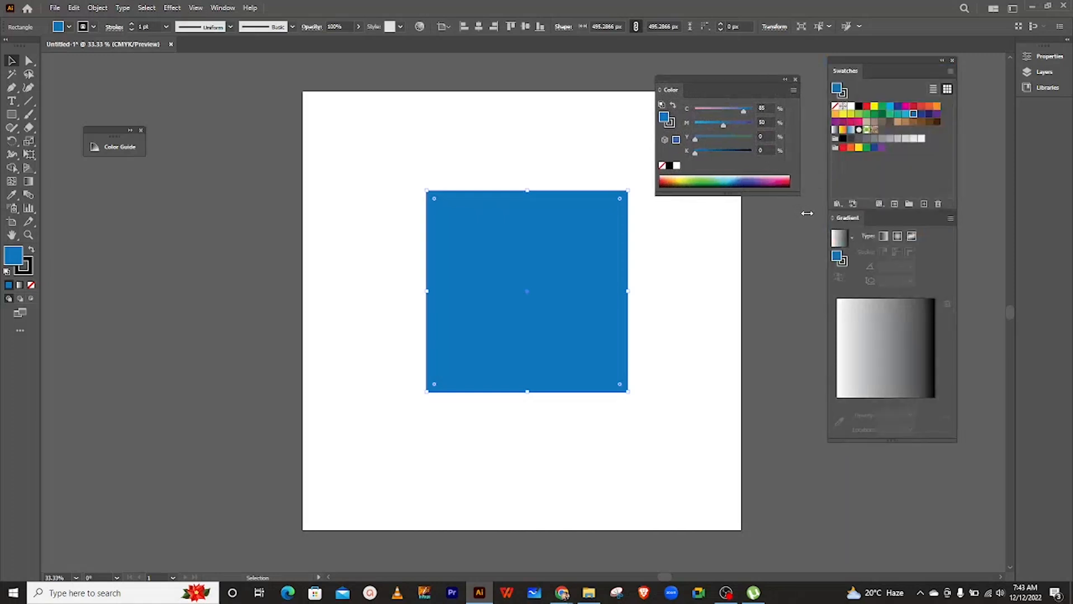
drag(752, 82, 303, 128)
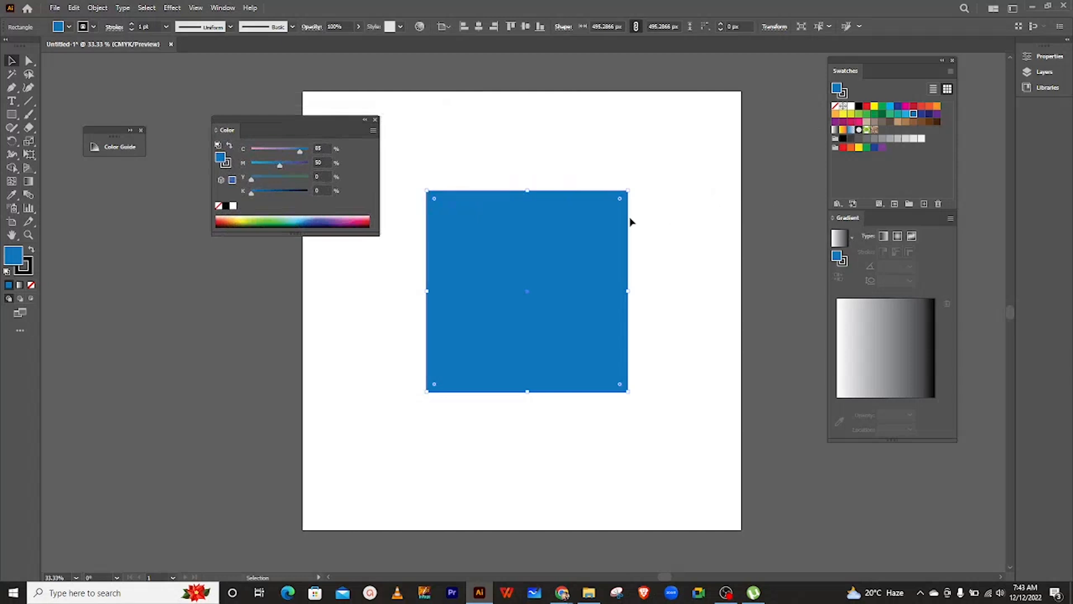
drag(530, 297, 545, 274)
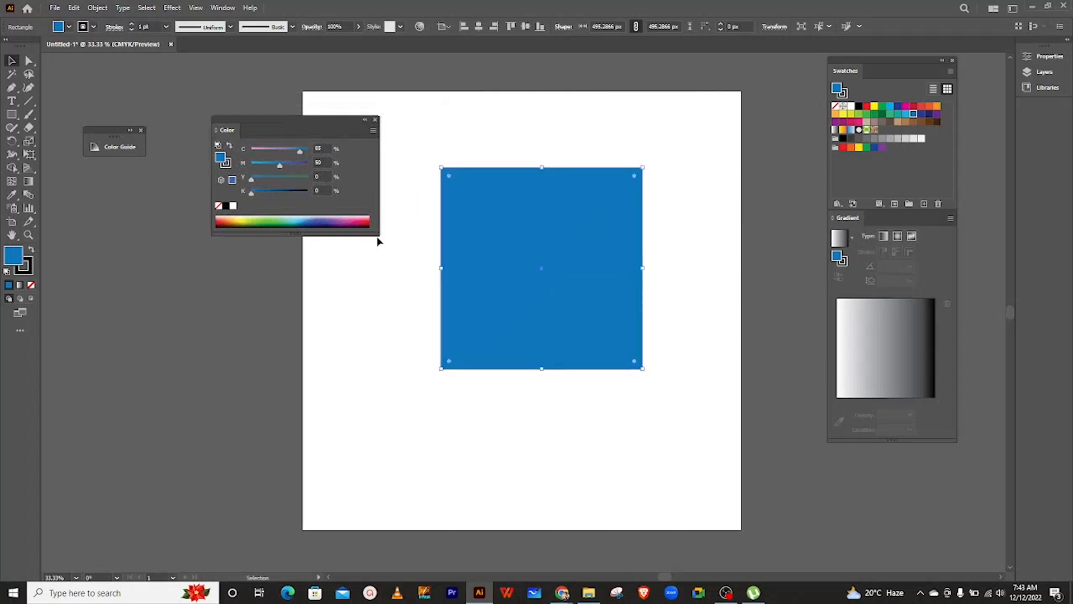
drag(378, 234, 415, 271)
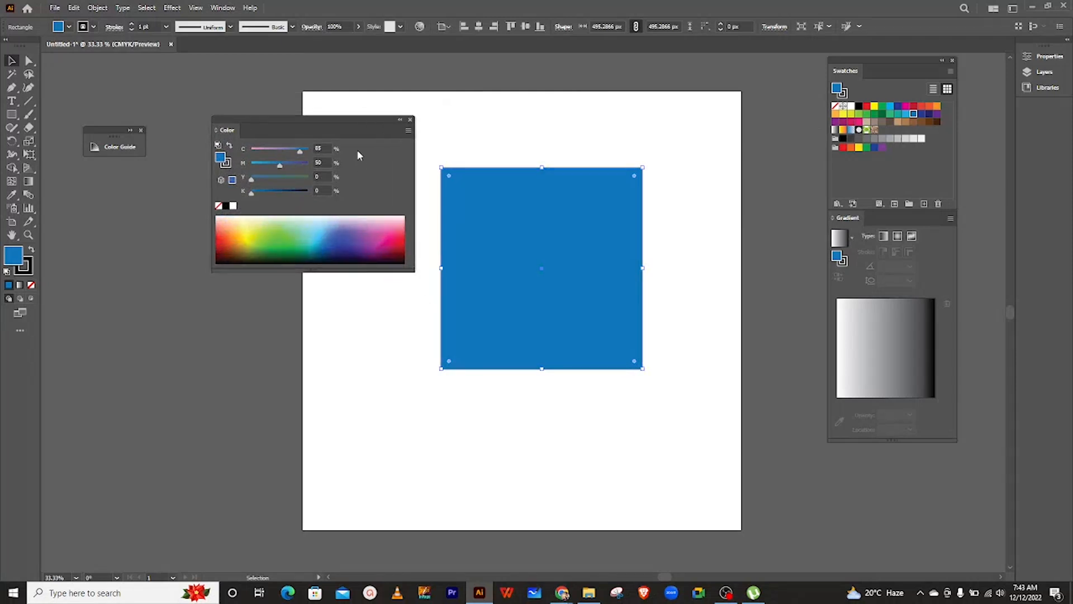
drag(353, 131, 371, 185)
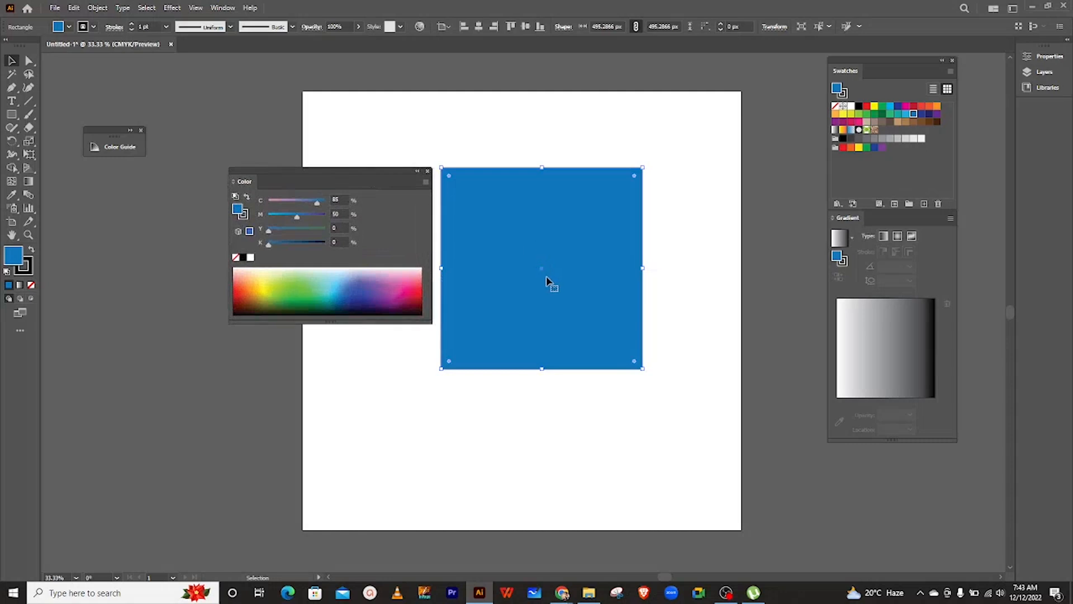
drag(542, 270, 556, 250)
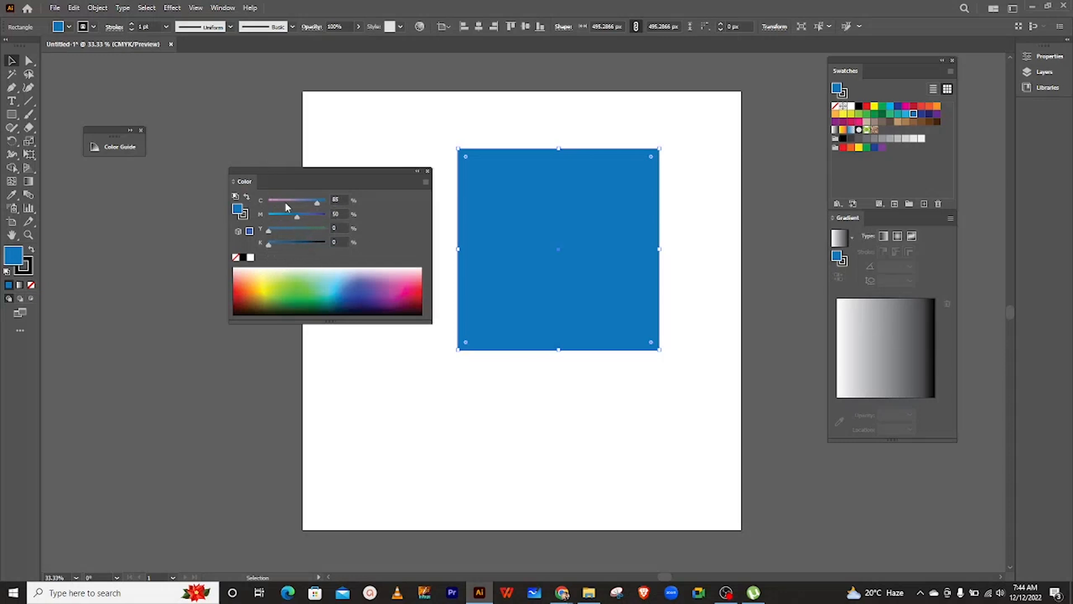
Step: Enlarge the Color panel further and place it over the lower part of the blue square
drag(335, 183, 422, 188)
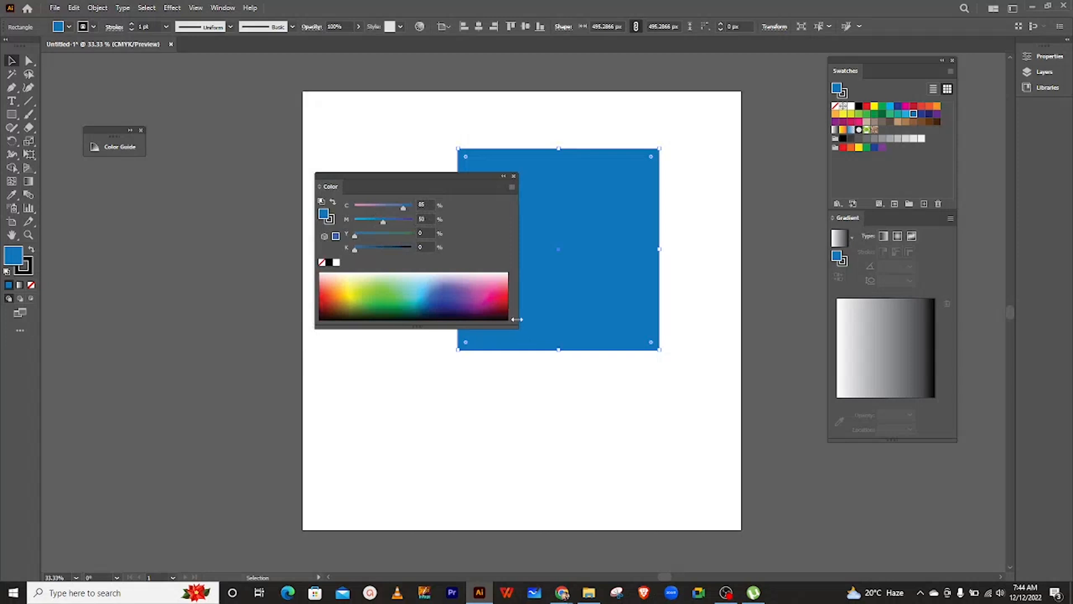
drag(519, 324, 727, 494)
drag(475, 187, 552, 263)
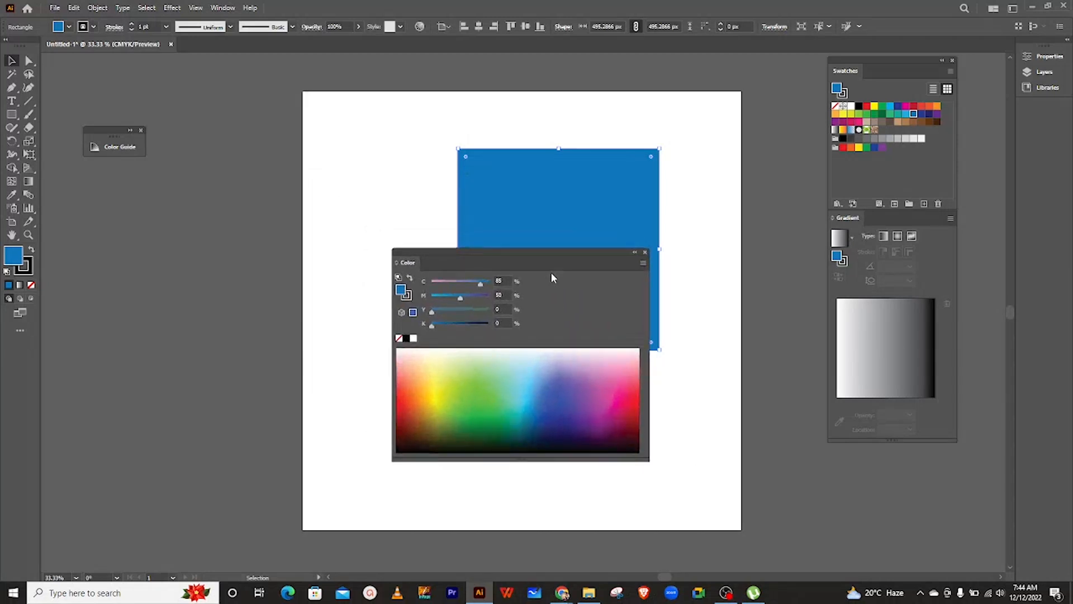
Step: Zoom the artboard to 100% and arrange the Color panel and the blue square side by side
click(348, 377)
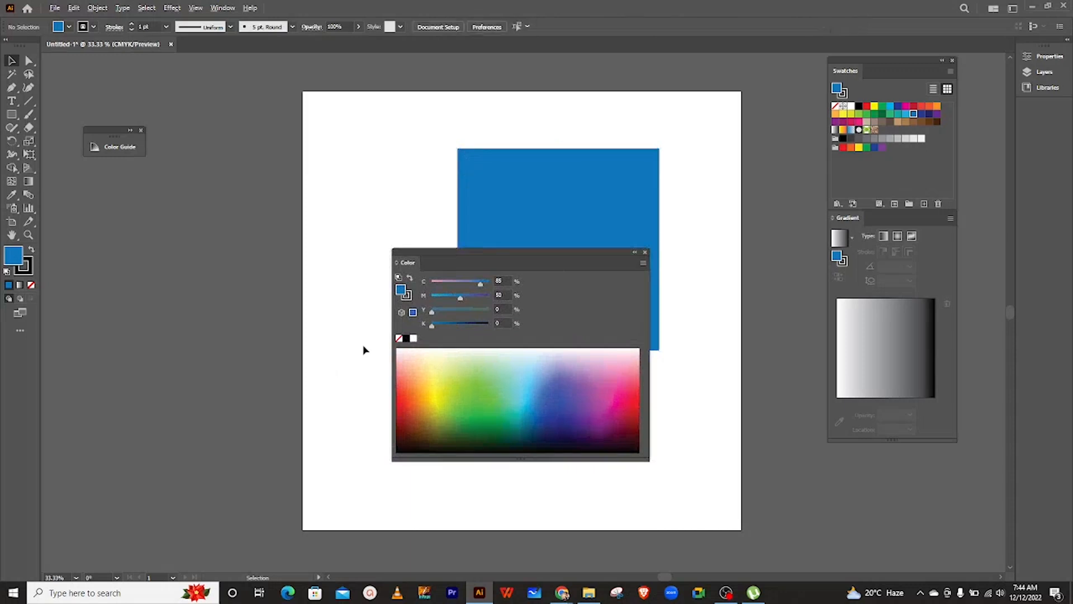
scroll(363, 350, up, 3)
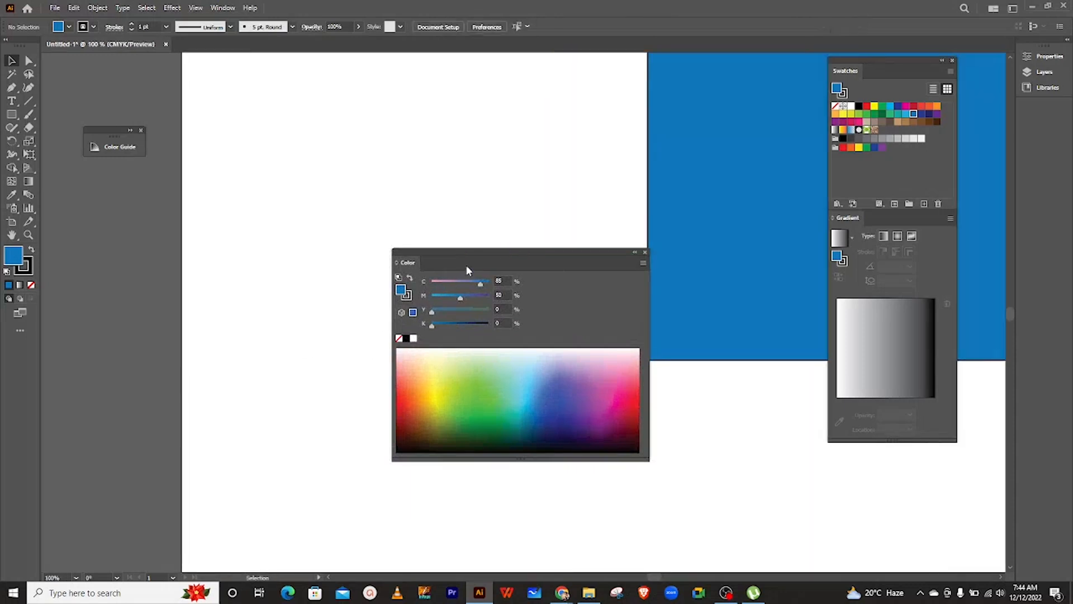
drag(467, 266, 444, 250)
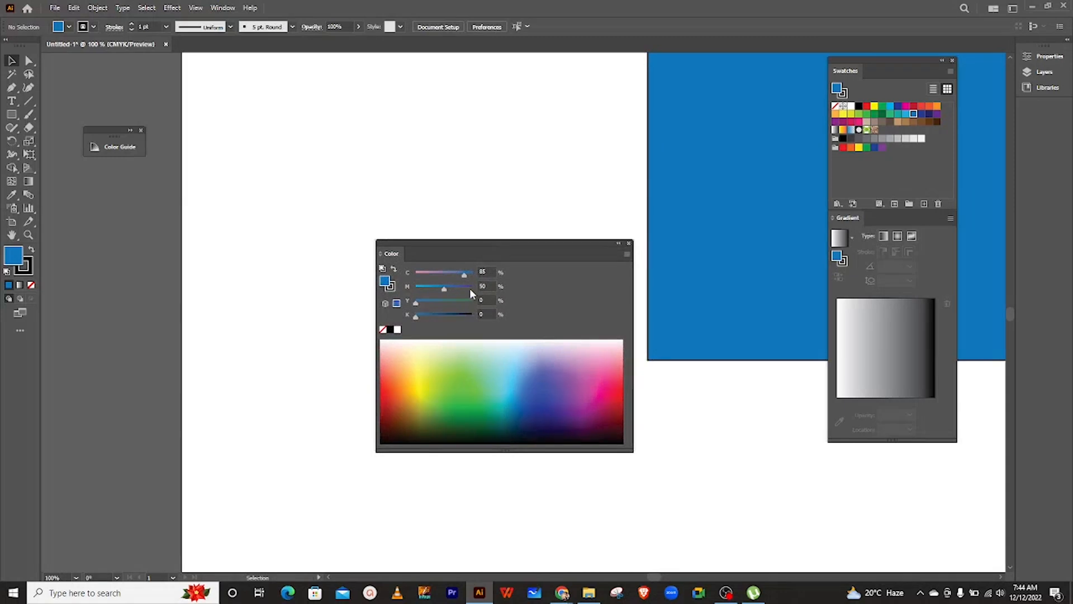
drag(700, 192, 693, 287)
drag(601, 259, 488, 241)
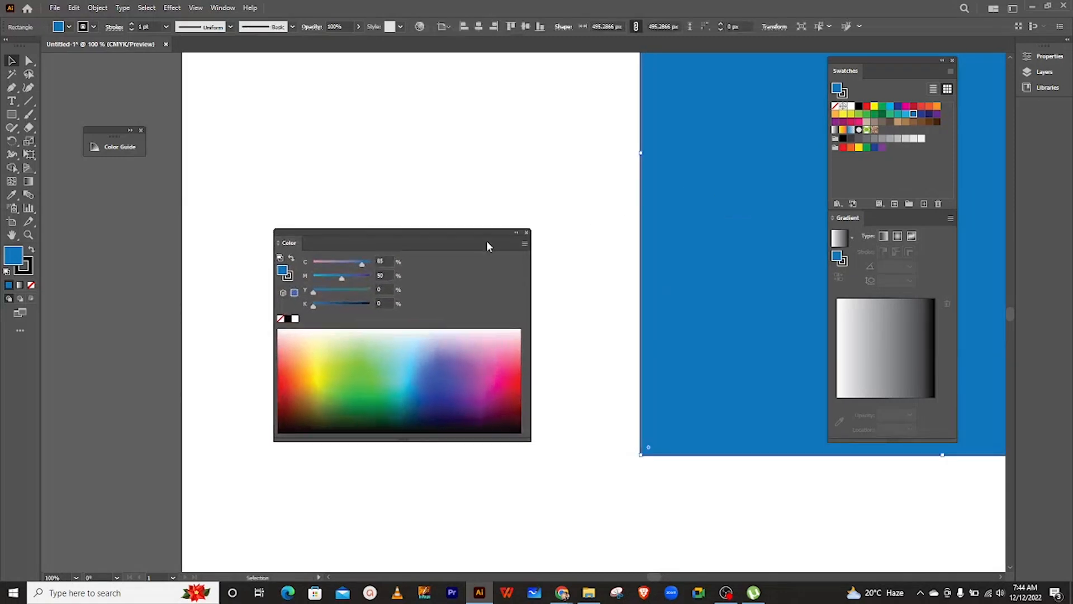
drag(740, 232, 646, 257)
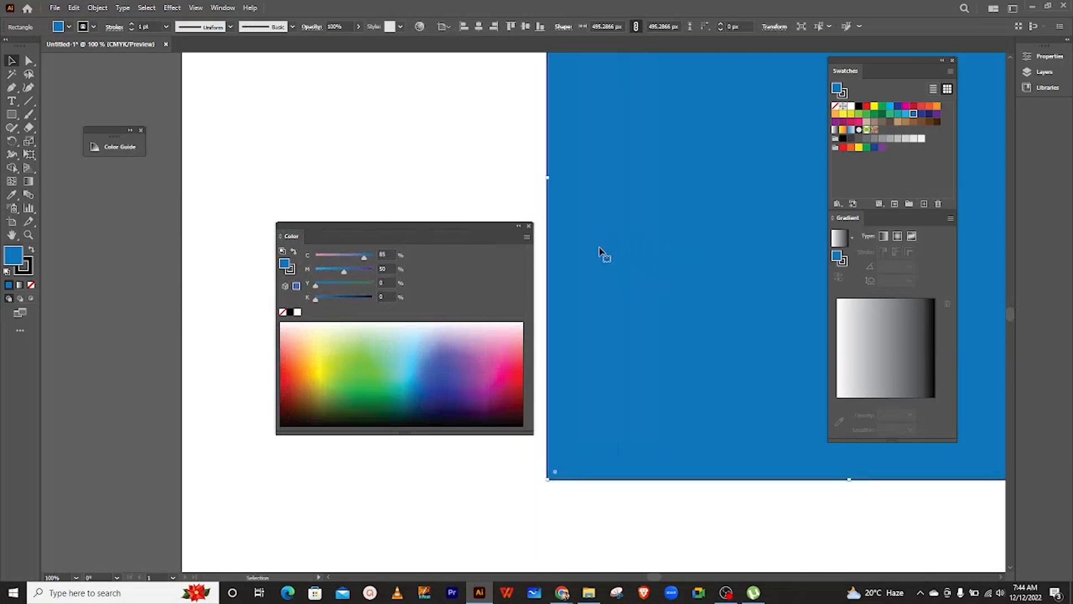
mouse_move(452, 241)
mouse_down()
mouse_move(435, 220)
mouse_move(453, 231)
mouse_up()
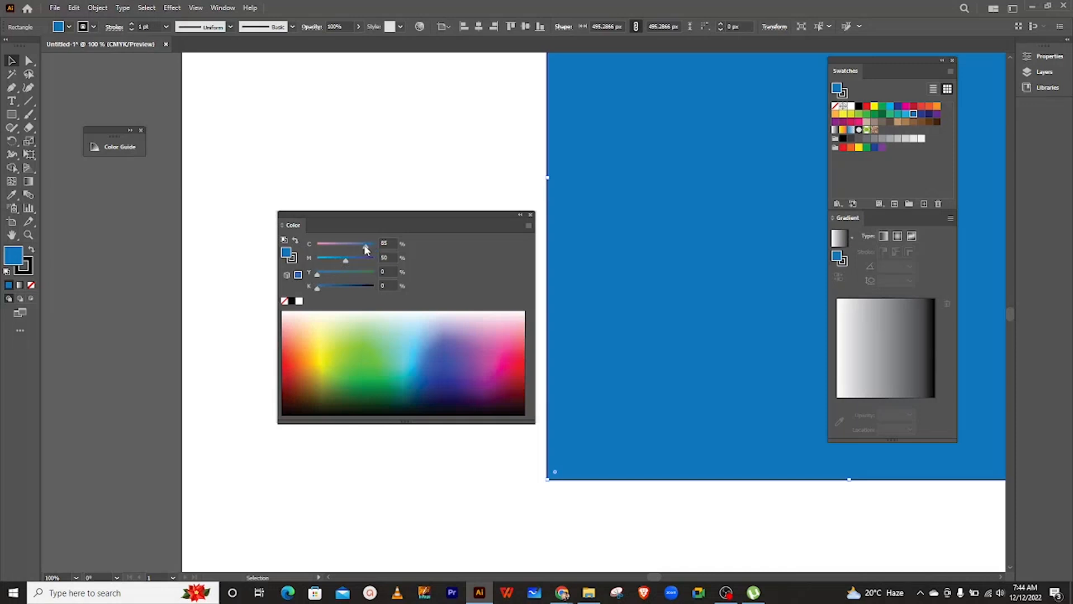
Step: Raise the square's cyan to 100% and scale the square down to about 273 px beside the Color panel
drag(366, 251, 390, 251)
drag(640, 206, 570, 382)
drag(549, 72, 711, 237)
drag(766, 314, 576, 161)
drag(545, 103, 659, 211)
drag(709, 283, 608, 193)
drag(445, 224, 441, 198)
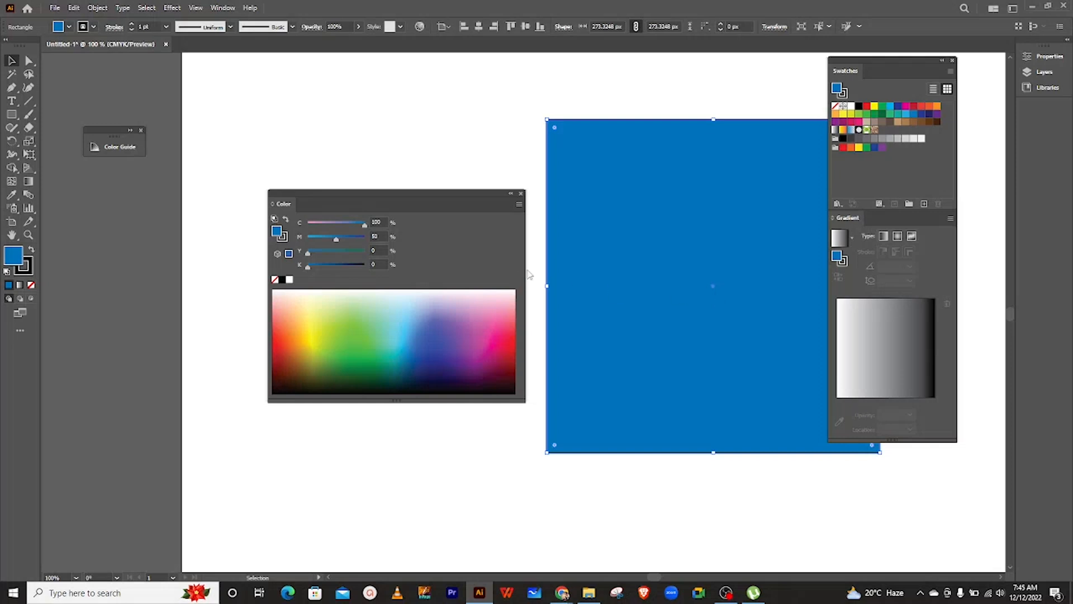
Step: Try about 48% black in the square's fill, then reset black to 0% and set yellow to 57%
drag(307, 268, 335, 268)
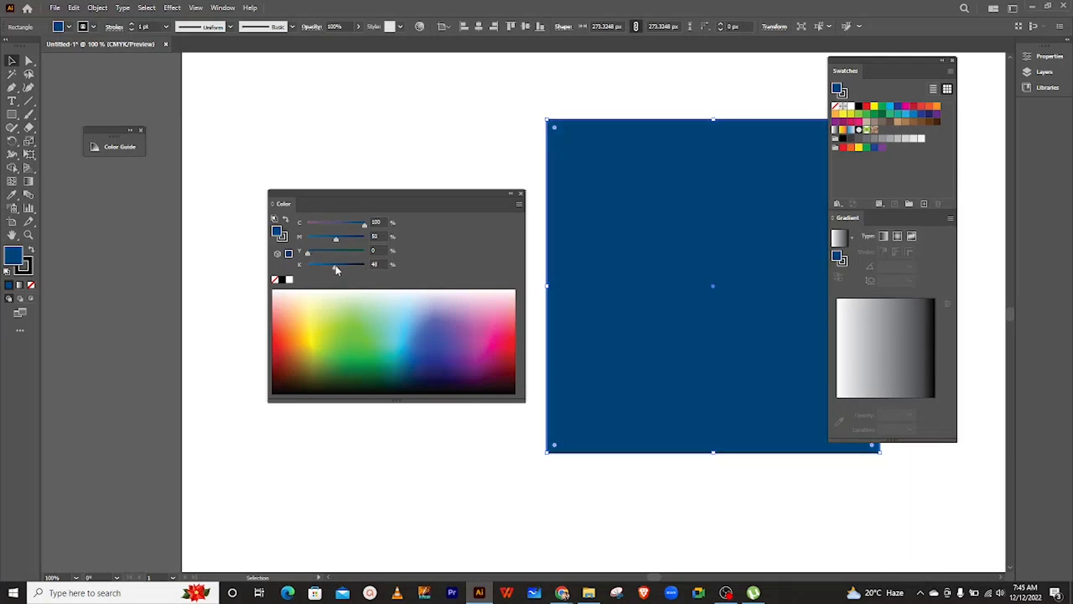
drag(334, 271, 298, 271)
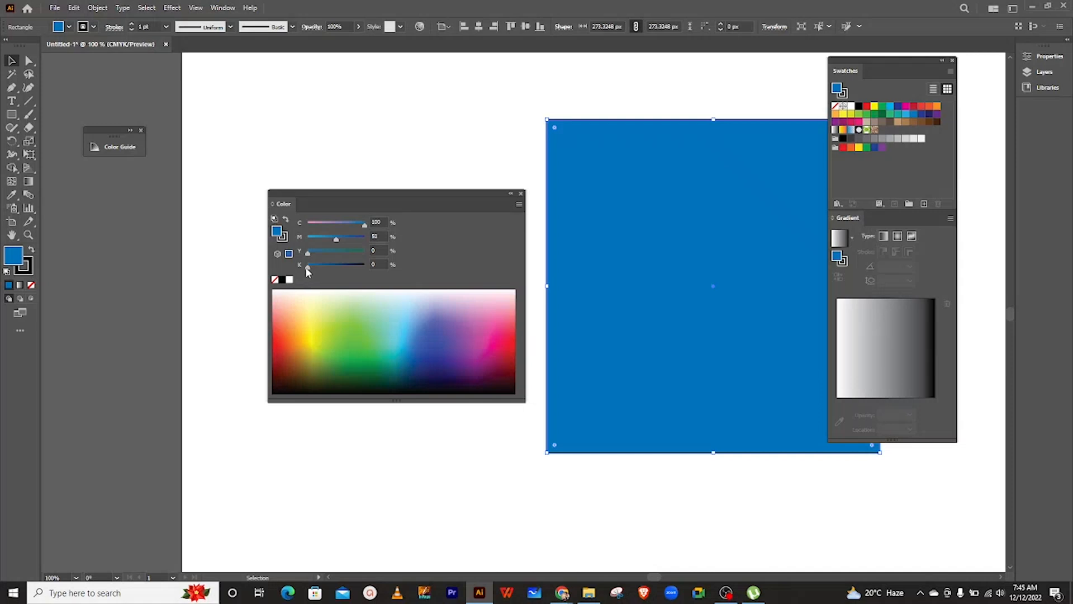
mouse_move(308, 269)
mouse_down()
mouse_move(371, 274)
mouse_move(309, 267)
mouse_up()
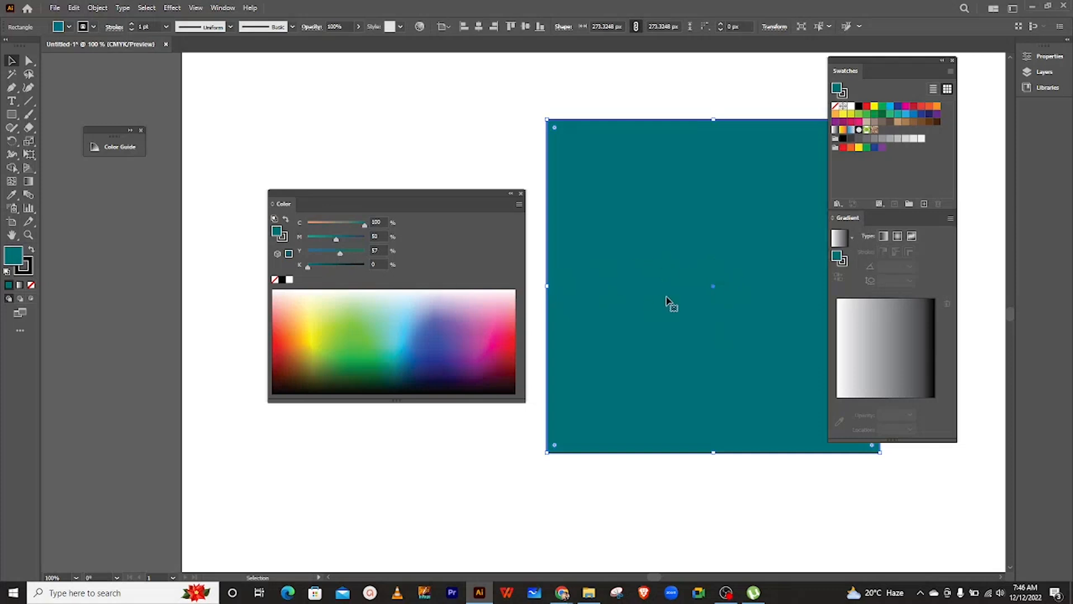
Step: Nudge the teal square and the Color panel left on the artboard, keeping a small gap between them
drag(714, 292, 700, 293)
drag(437, 208, 410, 205)
drag(702, 297, 695, 295)
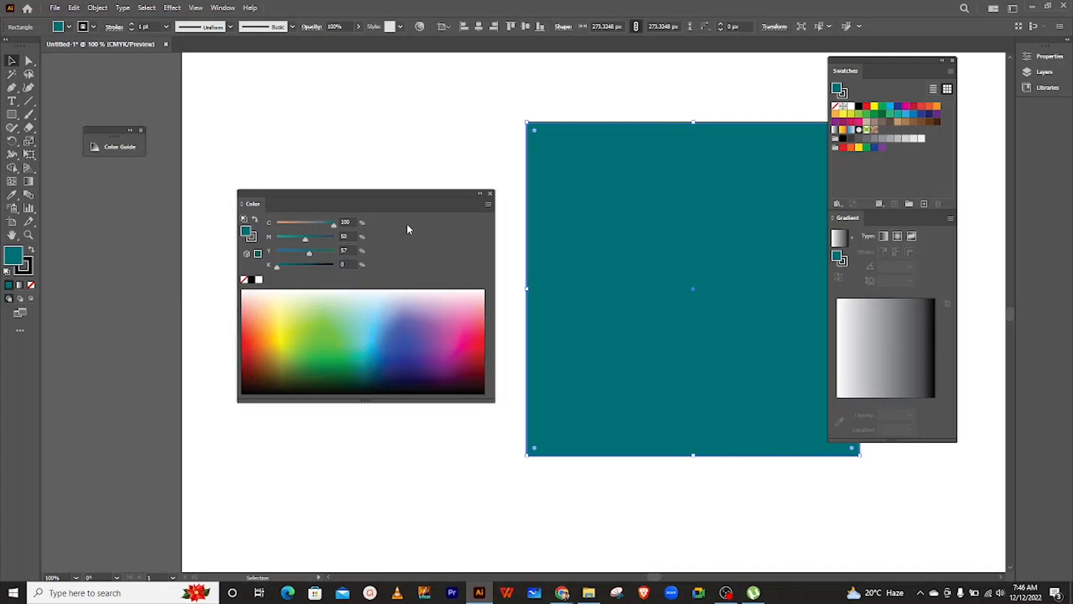
mouse_move(394, 216)
mouse_down()
mouse_move(404, 209)
mouse_move(395, 209)
mouse_up()
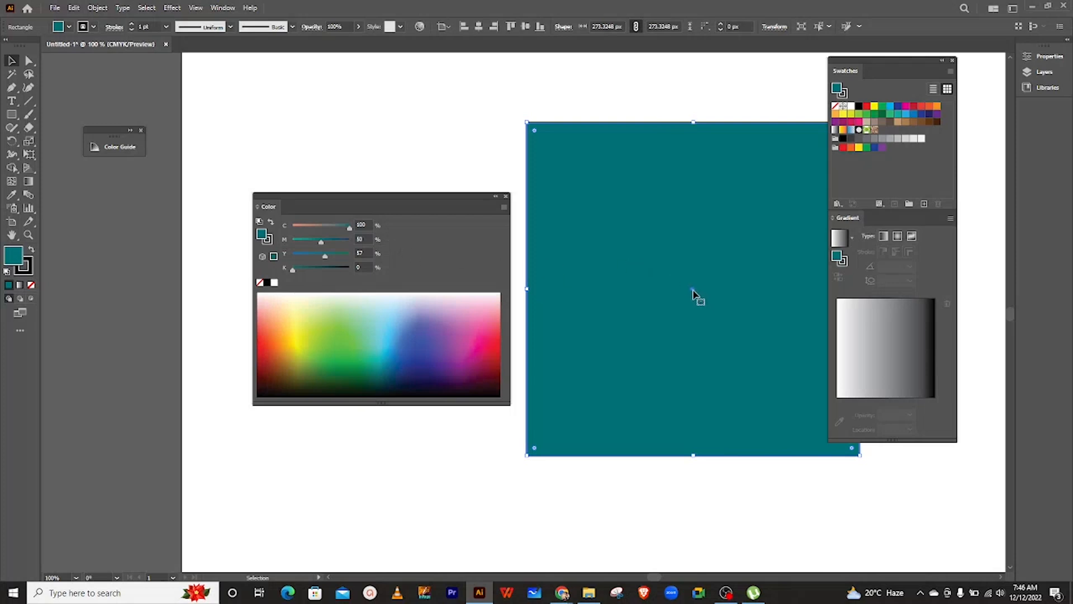
drag(693, 294, 687, 294)
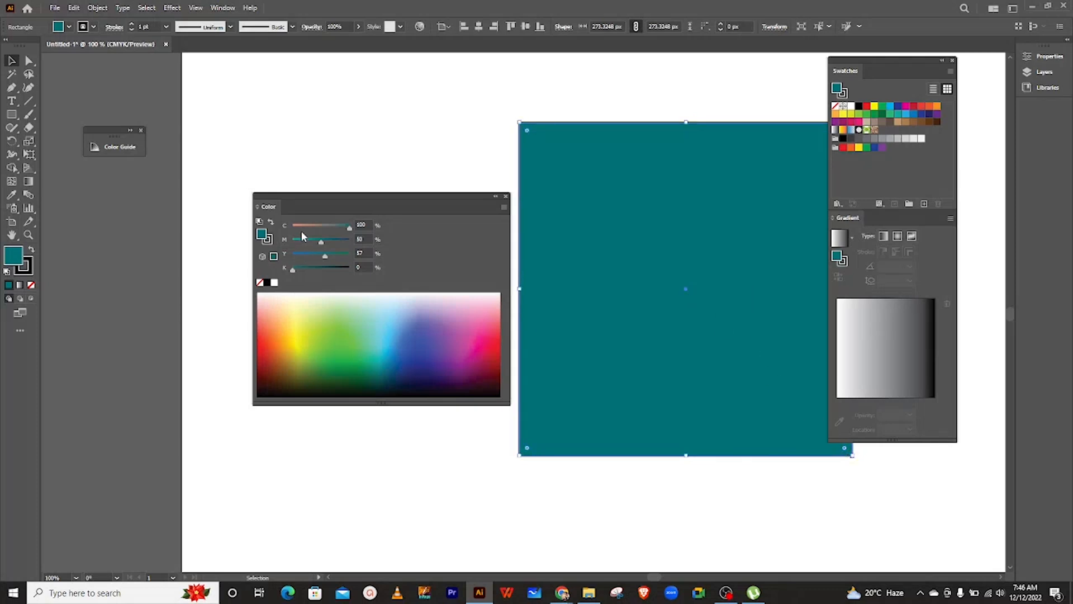
drag(314, 209, 295, 208)
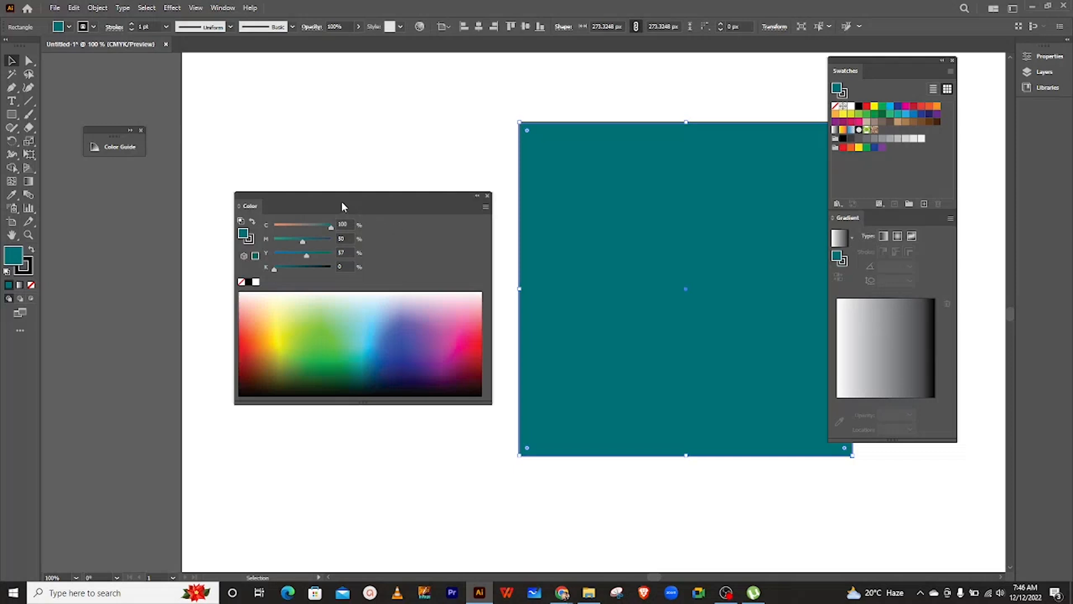
drag(347, 201, 371, 201)
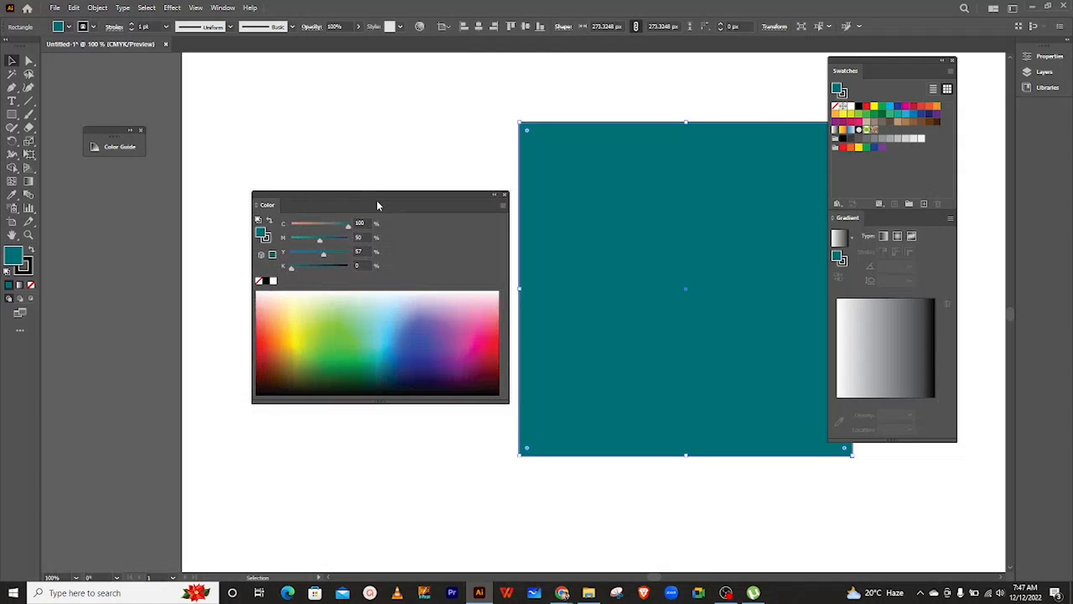
drag(377, 200, 360, 202)
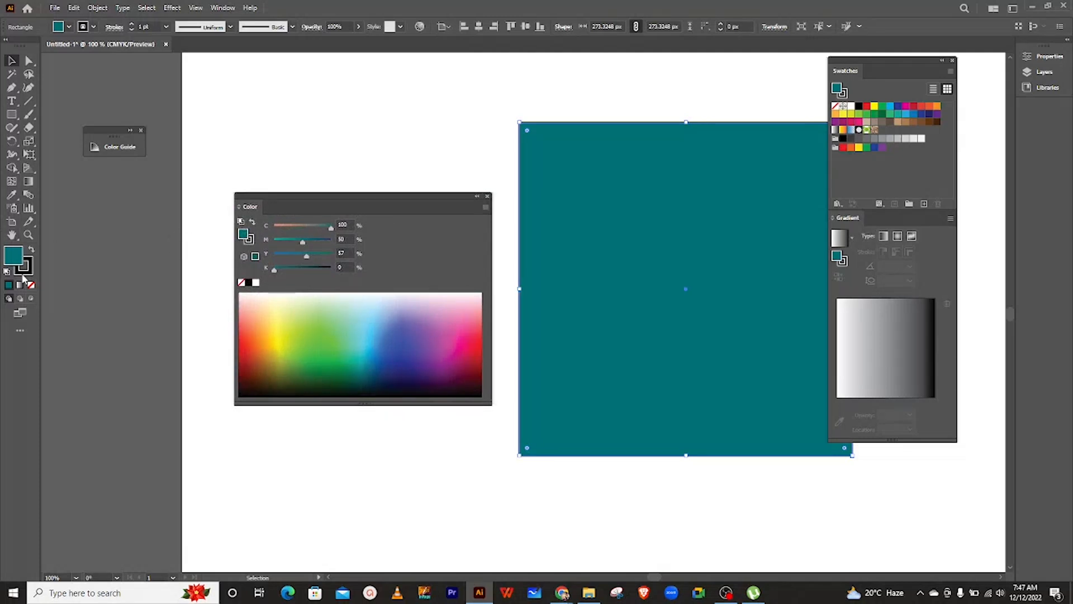
Step: Undock the toolbar to float over the artboard's left part and move the Color panel over the square's left edge
drag(14, 48, 204, 122)
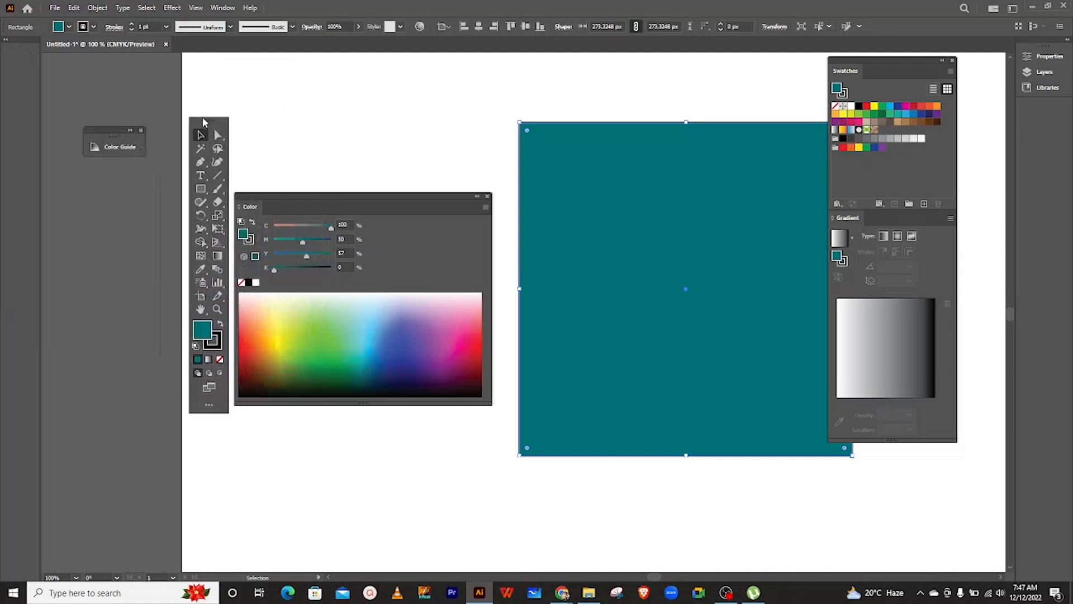
drag(363, 210, 442, 171)
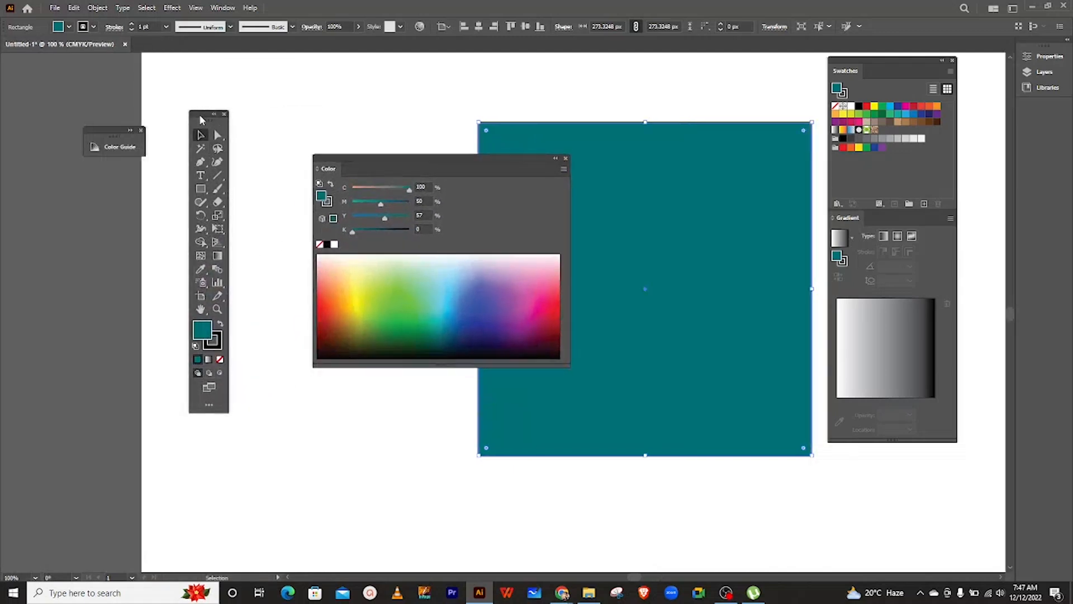
drag(202, 119, 215, 121)
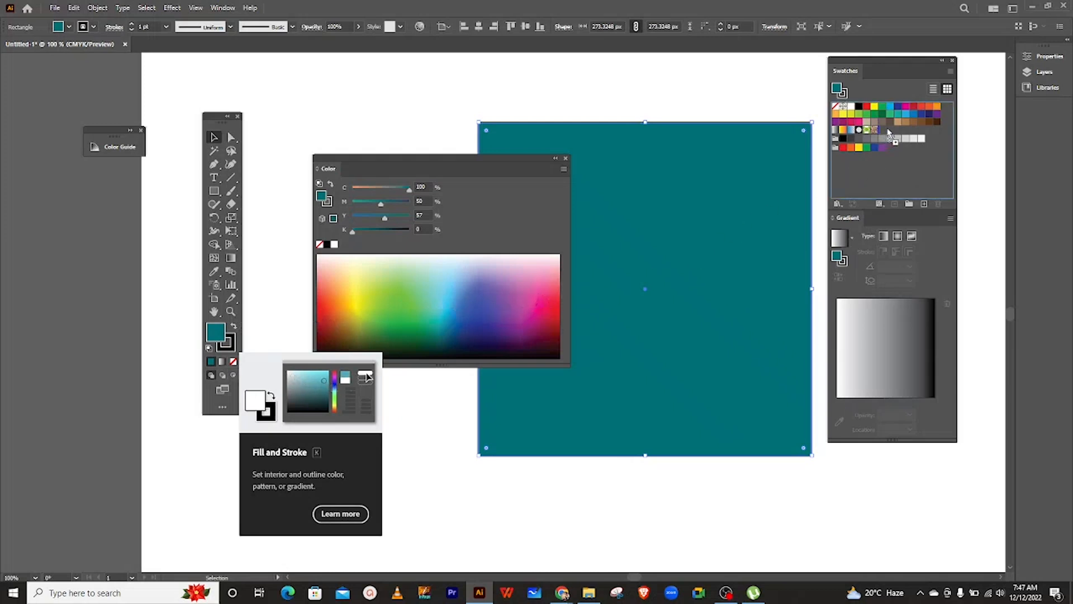
Step: Save the teal fill (C=100 M=50 Y=57 K=0) as a swatch and place it at the end of the bright color group
drag(884, 133, 883, 130)
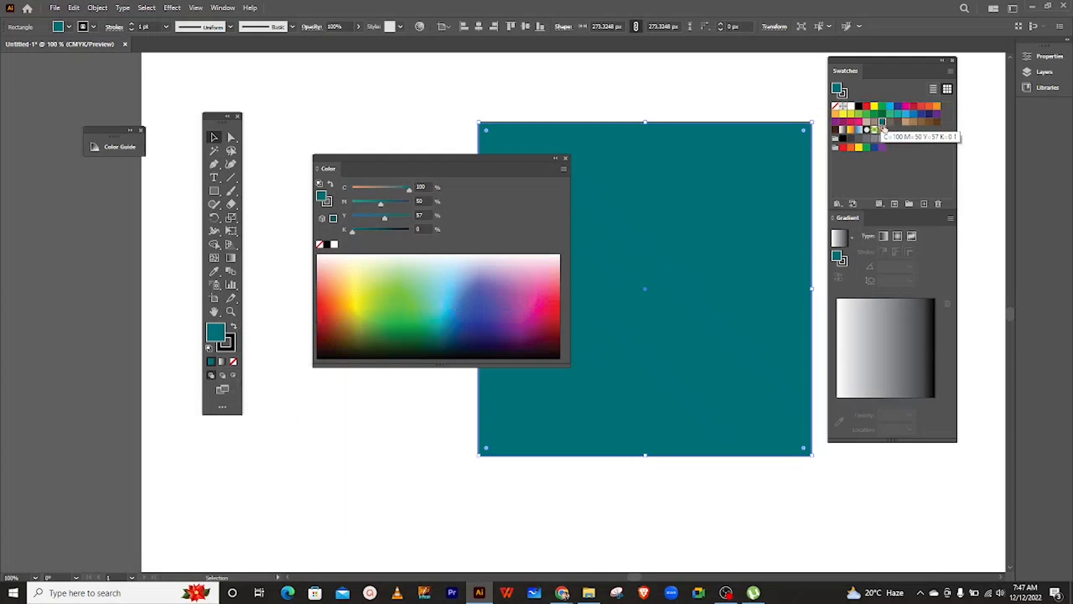
drag(882, 129, 898, 149)
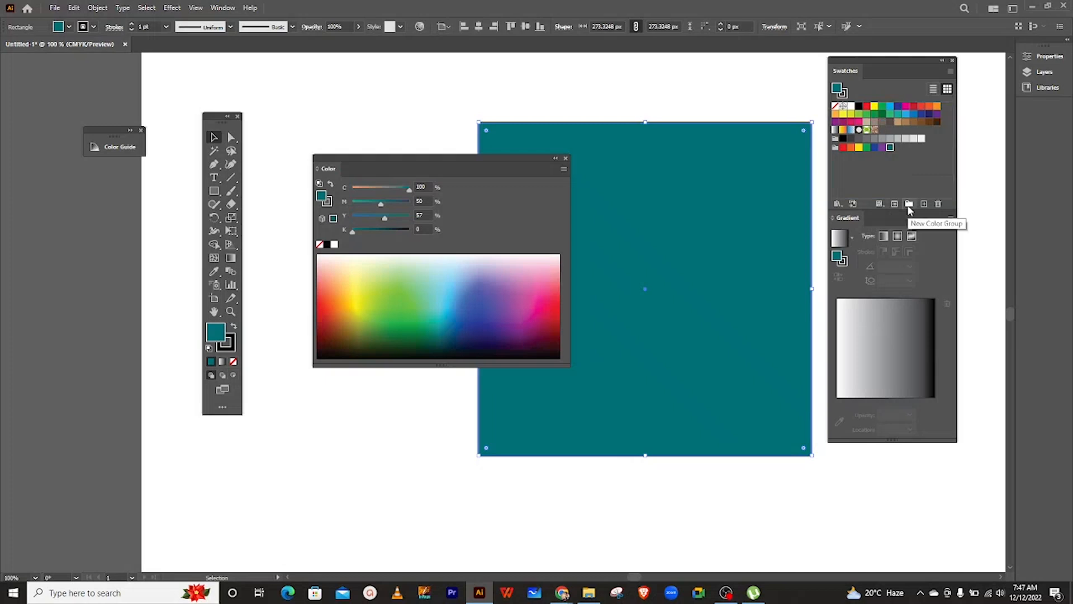
Step: Detach the Gradient panel from the Swatches panel, placing it just below, and dock the floating toolbar again
drag(913, 228, 922, 258)
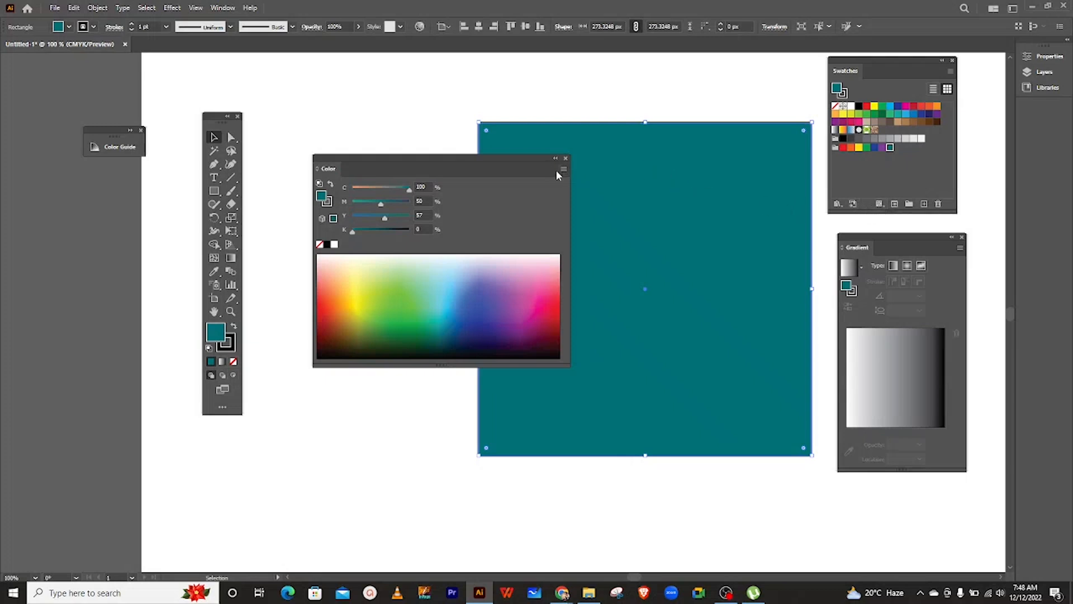
drag(468, 163, 413, 170)
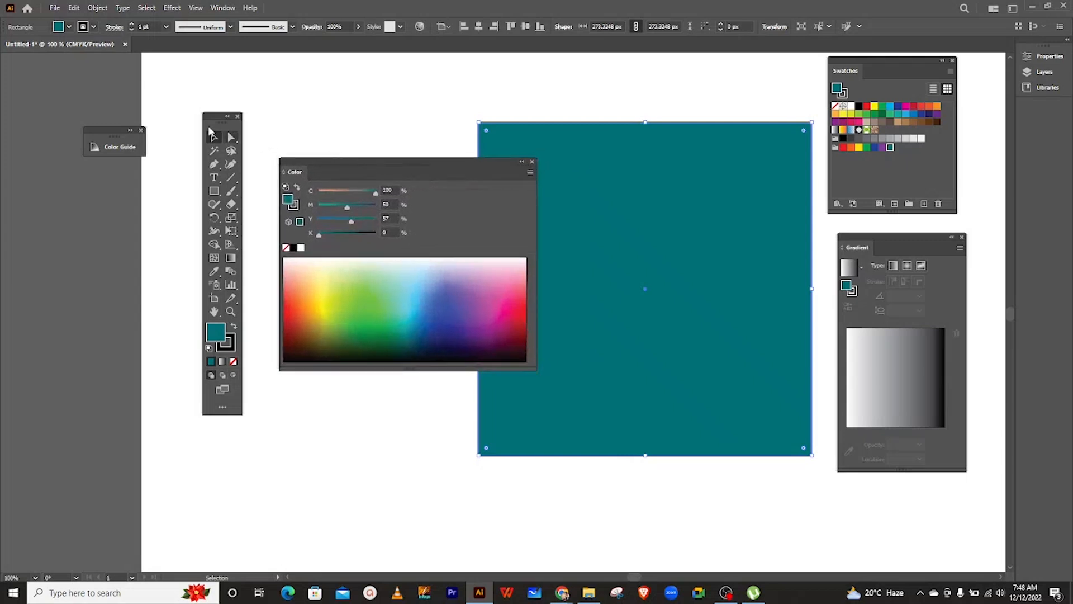
drag(212, 129, 9, 55)
Step: Move the Color panel beside the toolbar and the teal square into the gap between the Color and Gradient panels
drag(457, 188, 229, 201)
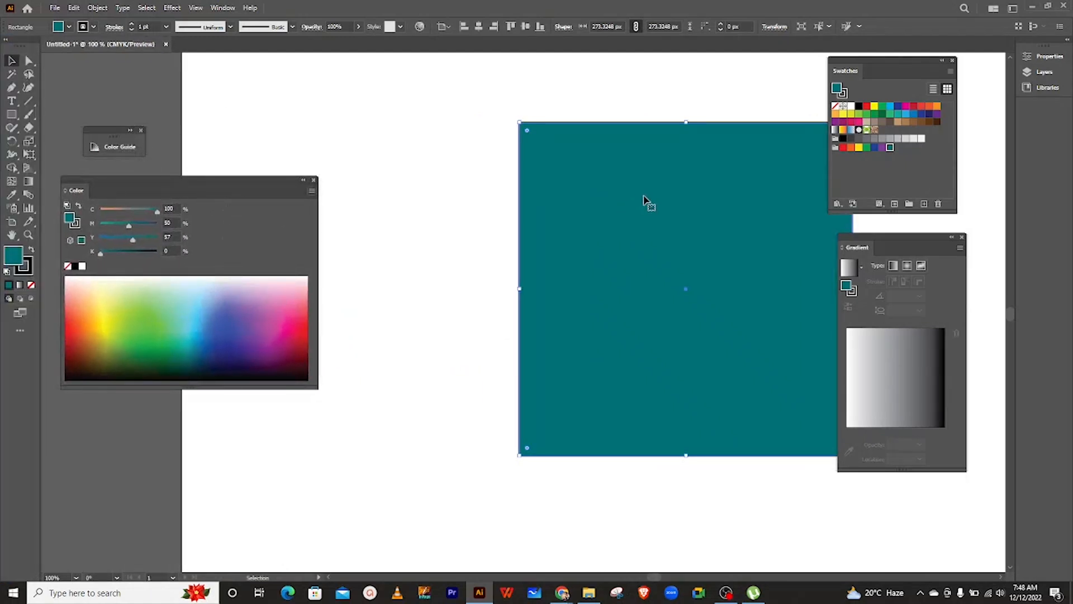
drag(700, 244, 542, 248)
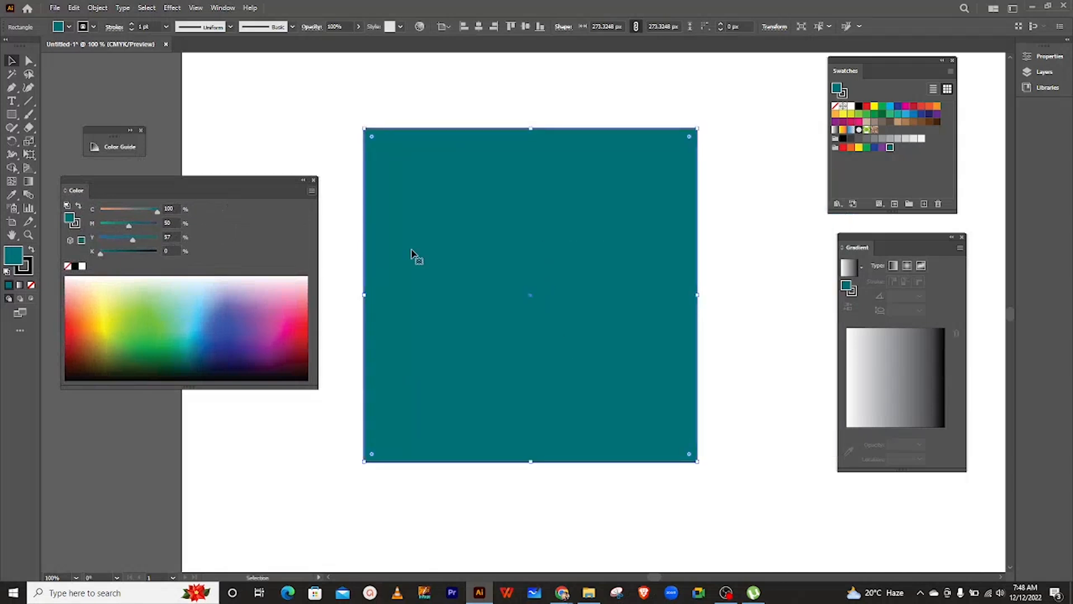
click(757, 294)
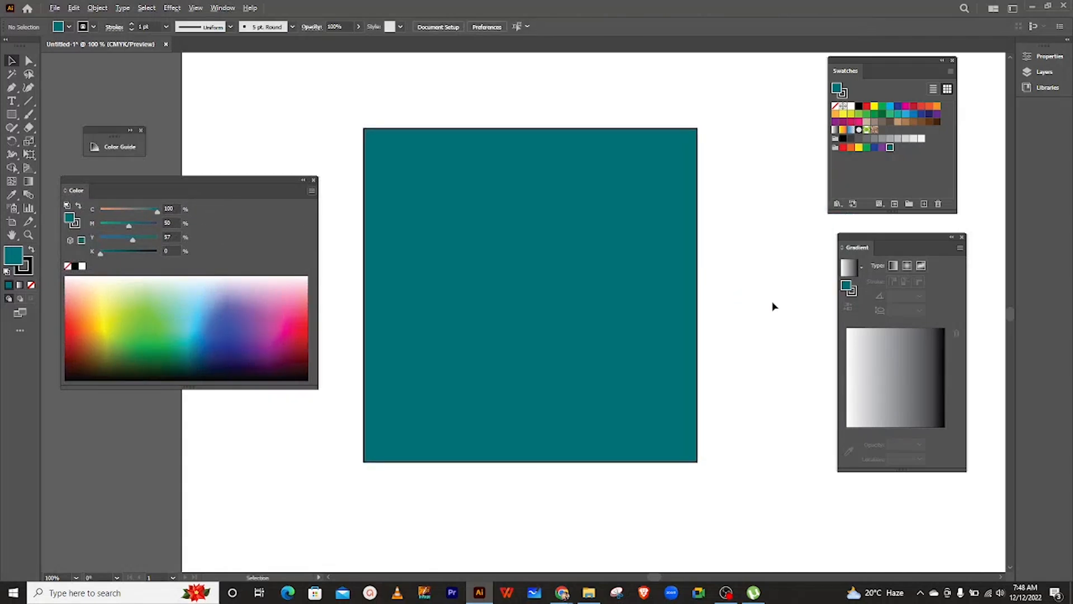
Step: Move the Color panel clear of the teal square and enlarge the square to about 531 × 549 px
scroll(773, 305, down, 1)
scroll(773, 306, right, 5)
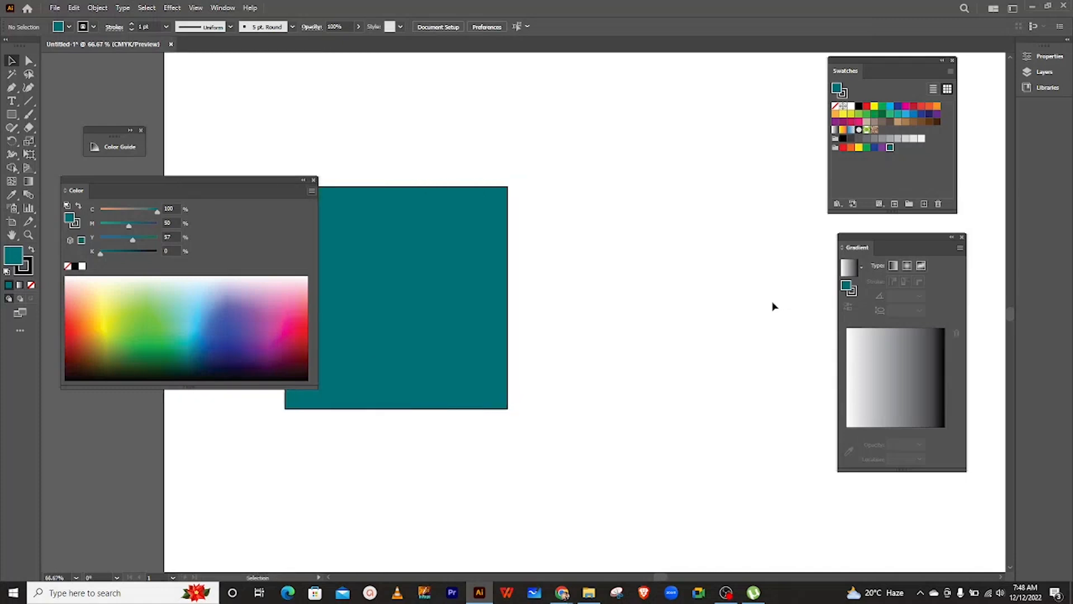
scroll(773, 306, down, 1)
scroll(773, 306, right, 3)
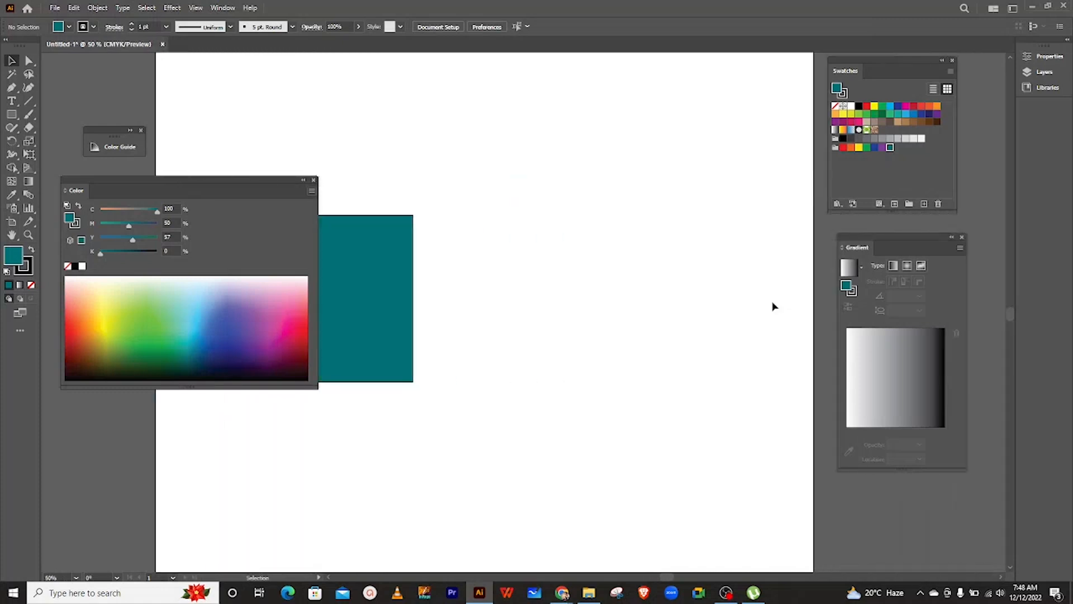
scroll(773, 305, down, 2)
right_click(774, 306)
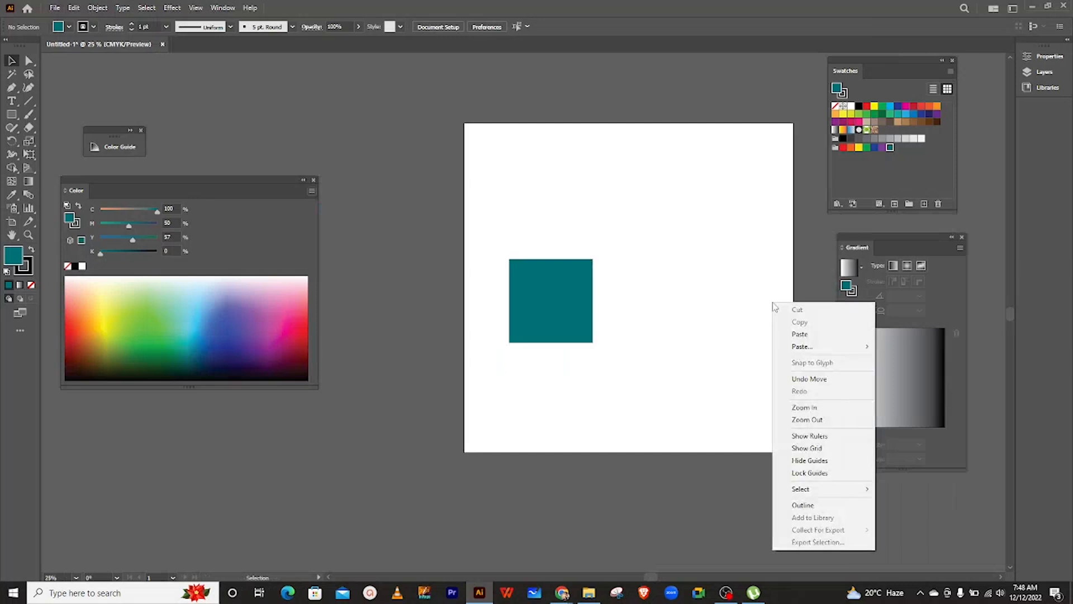
click(668, 491)
scroll(712, 411, right, 4)
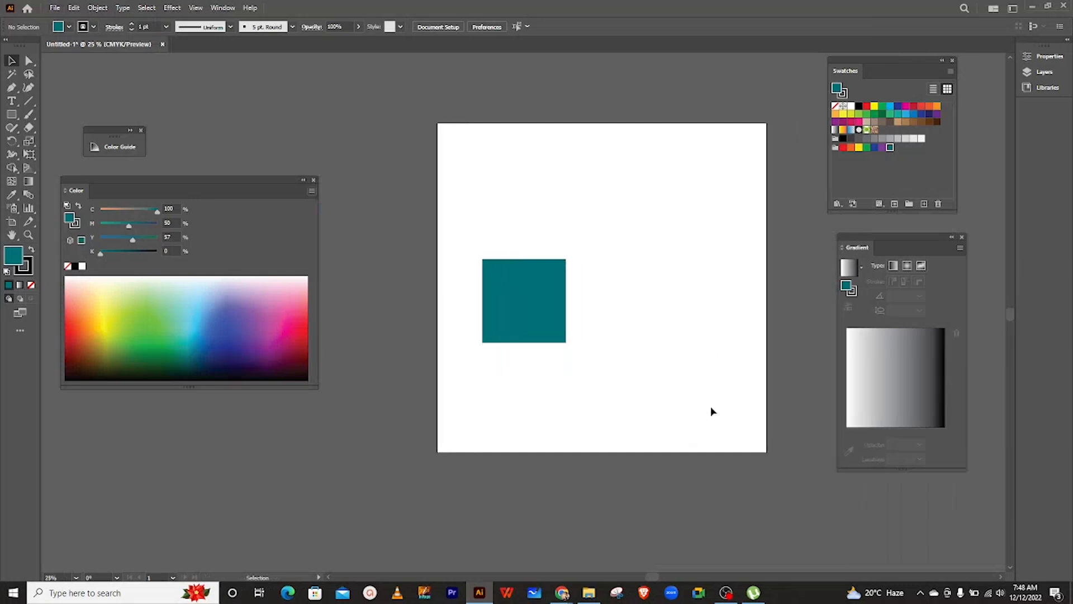
scroll(712, 412, left, 2)
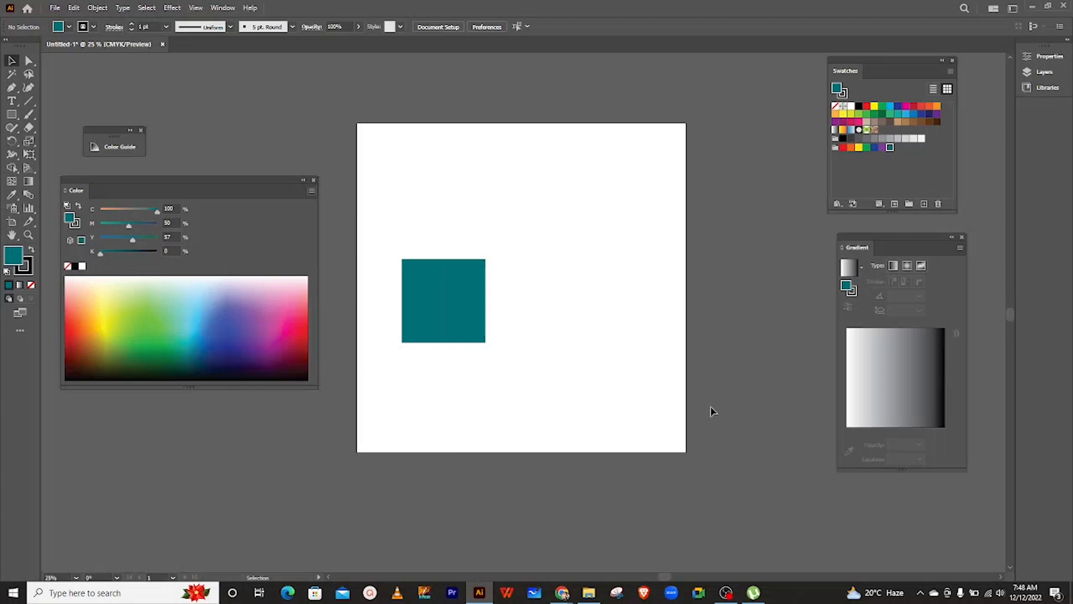
key(ctrl)
scroll(533, 275, up, 1)
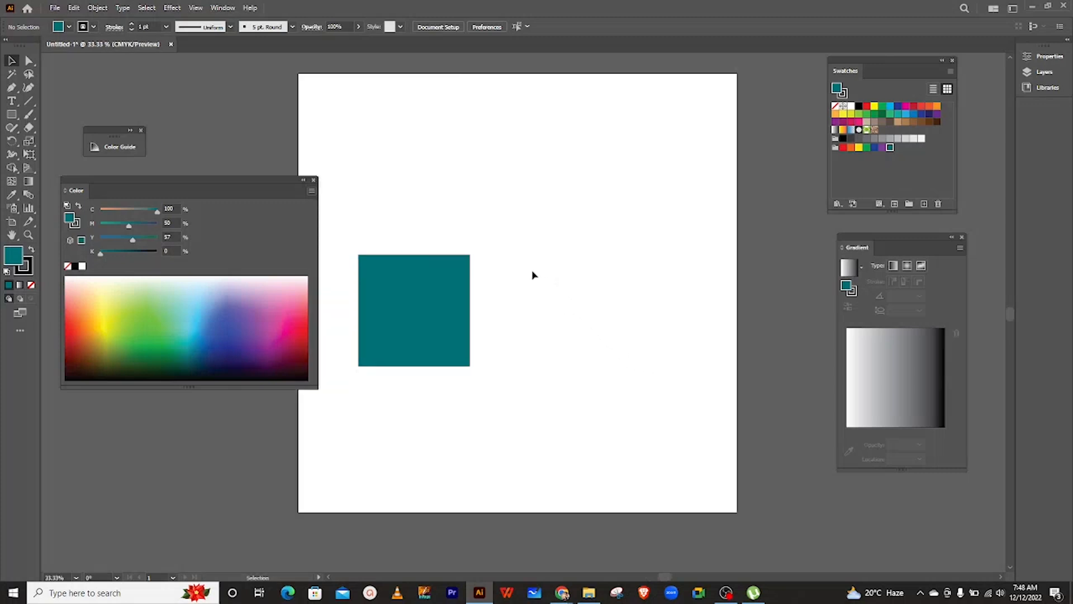
click(435, 313)
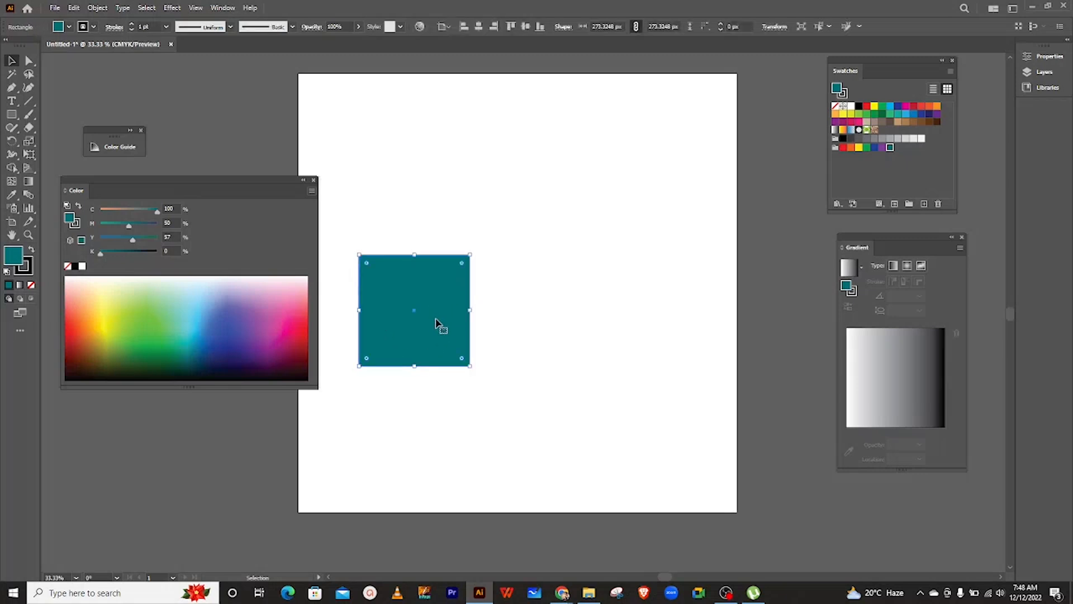
drag(196, 186, 701, 204)
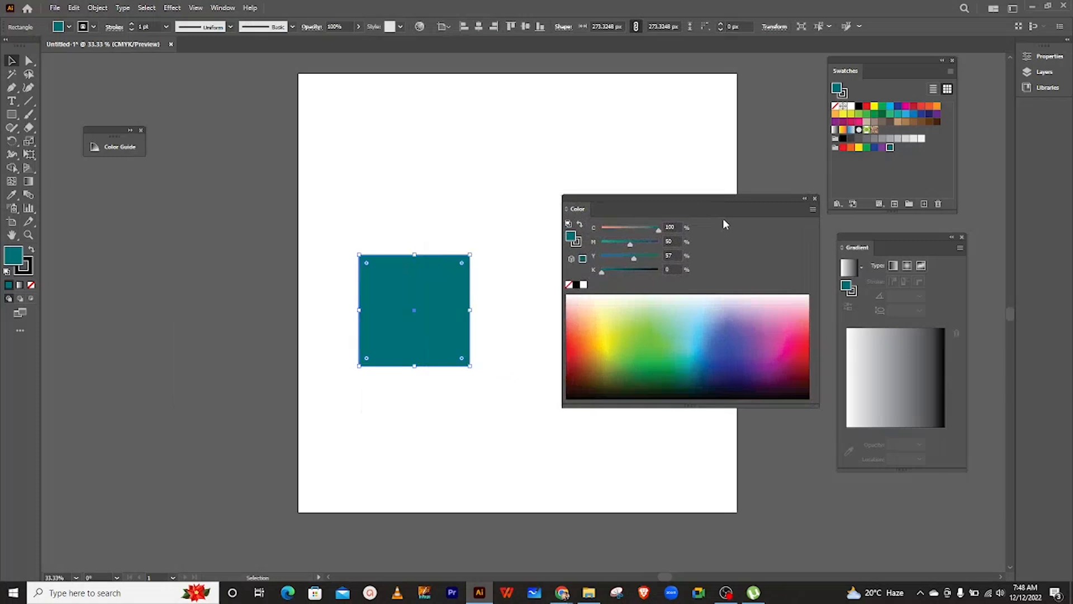
drag(472, 369, 522, 421)
drag(419, 316, 453, 298)
Step: Move the Color panel off the artboard beside the toolbar and shift the square to the artboard's center
drag(632, 214, 132, 245)
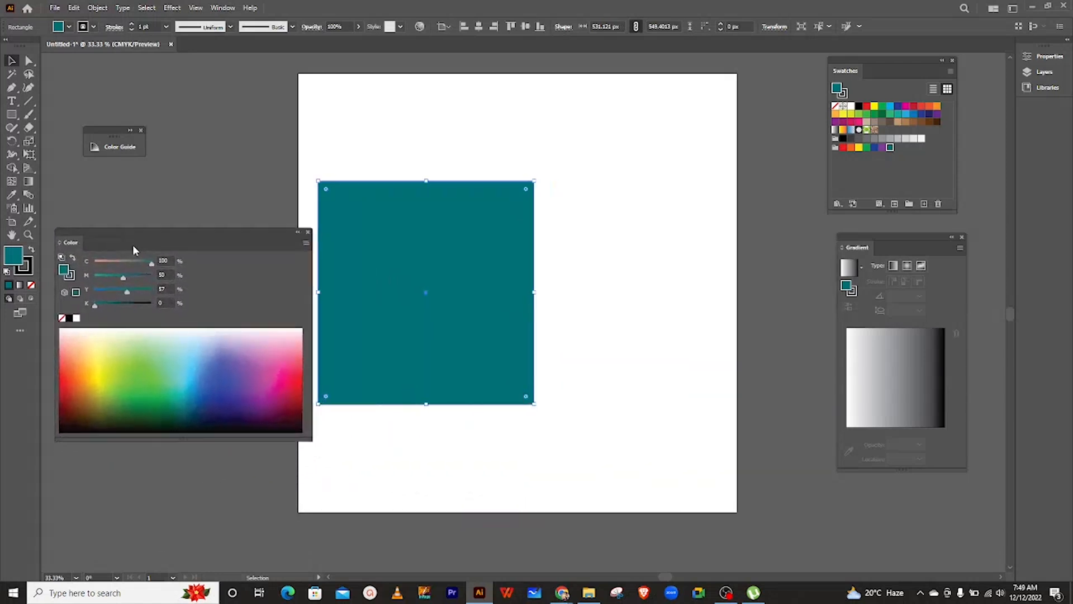
drag(259, 242, 229, 237)
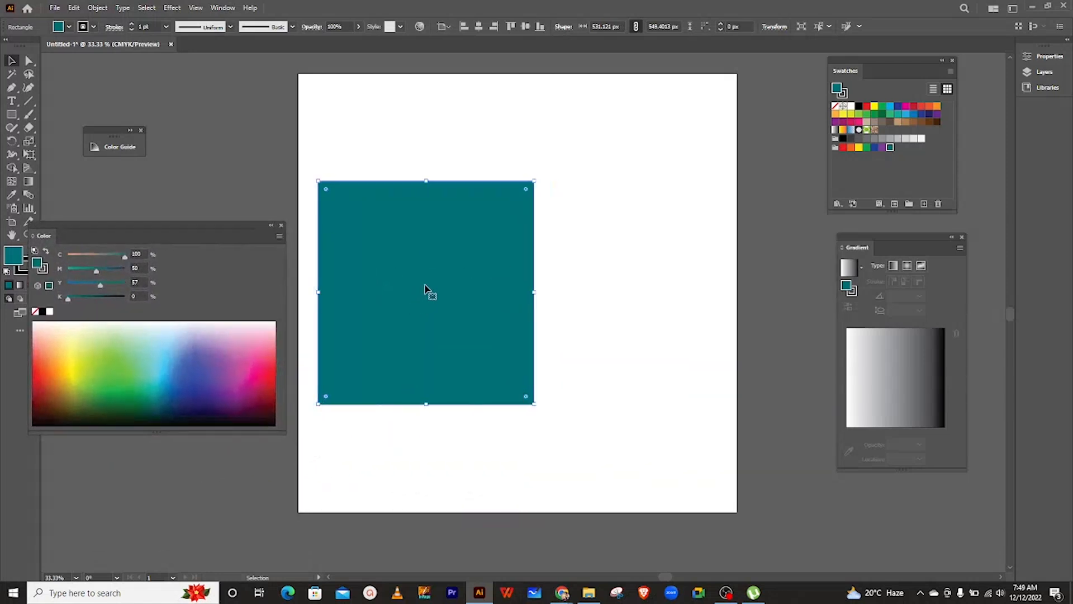
drag(426, 293, 516, 283)
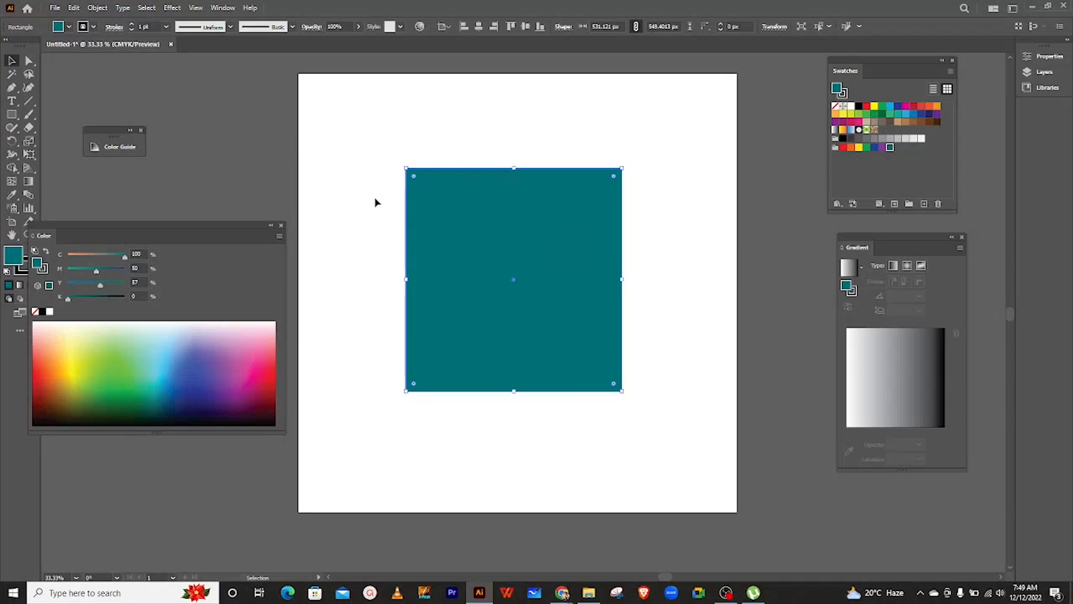
Step: Draw a second square about 426 px wide beside the teal square with the Rectangle tool, then delete it
click(13, 116)
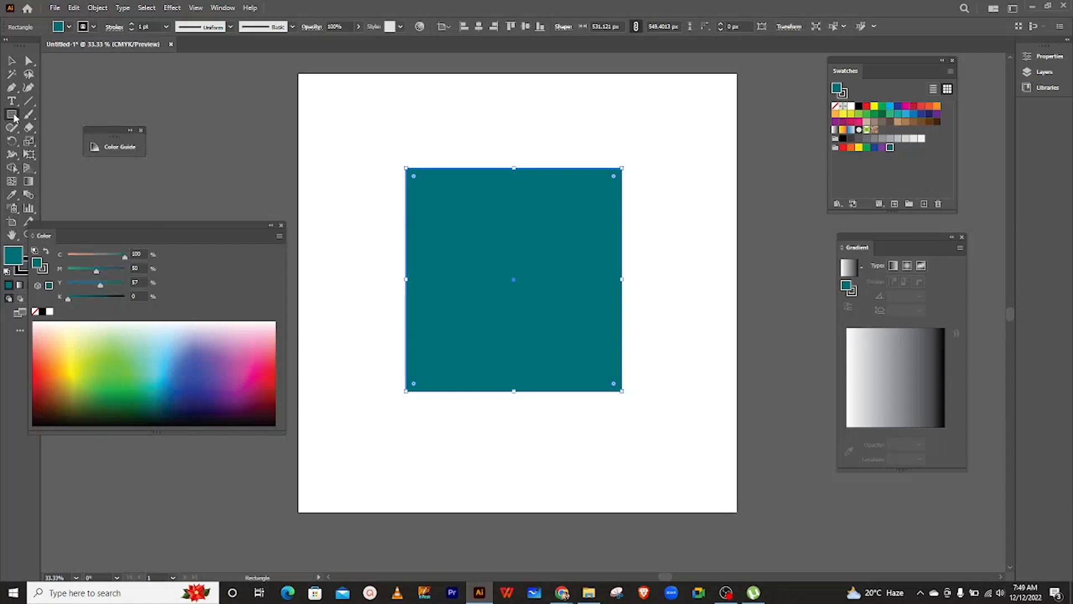
drag(638, 124, 812, 296)
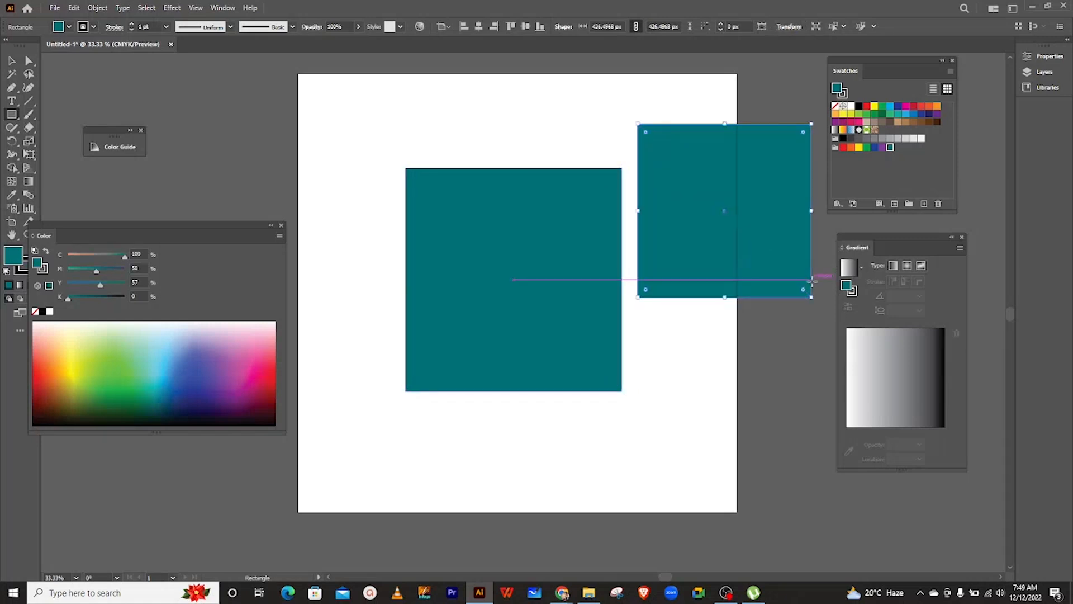
key(Delete)
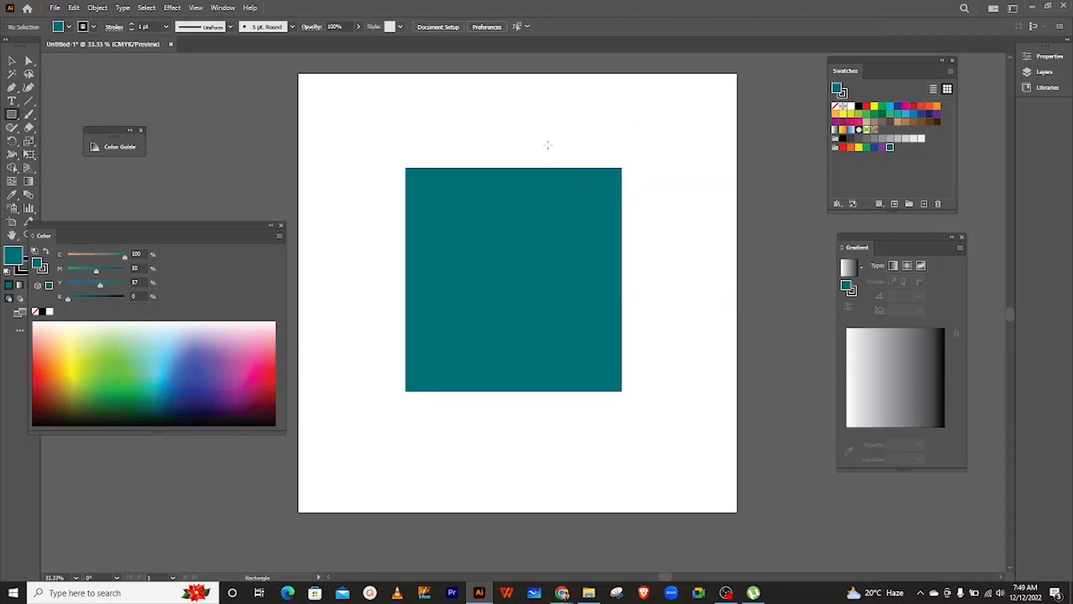
Step: Create a 426.4968 × 426.4968 px square by exact dimensions and center it over the larger teal square
click(551, 112)
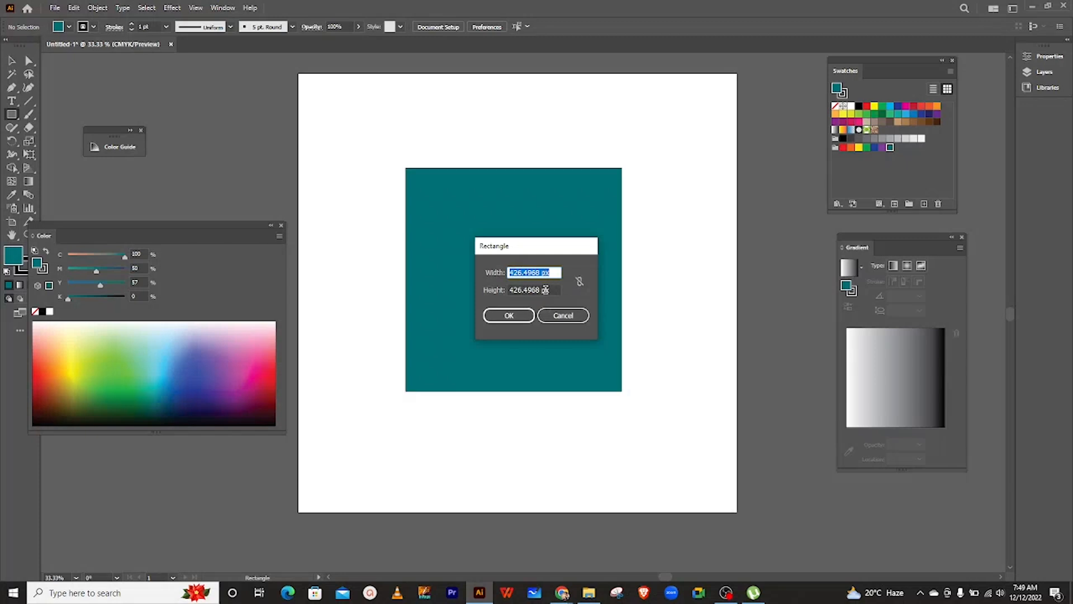
click(511, 316)
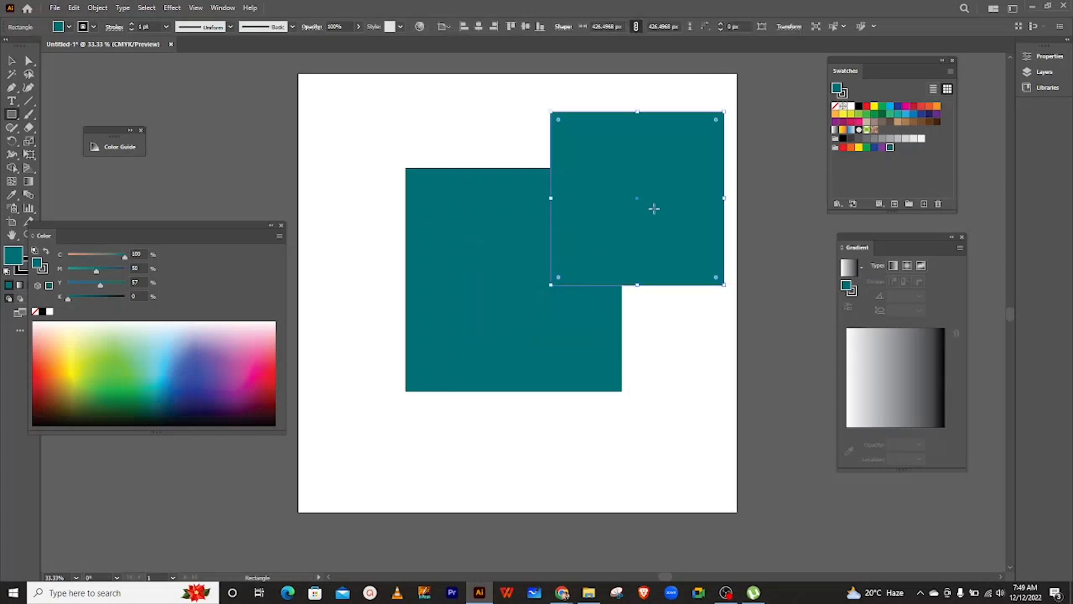
drag(643, 204, 617, 283)
click(12, 61)
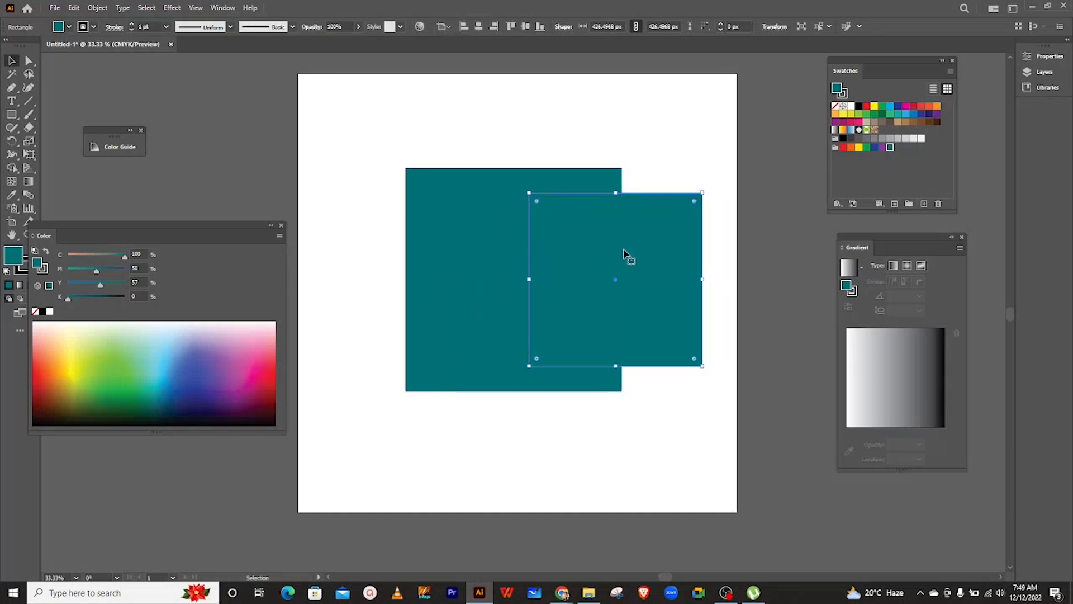
drag(617, 280, 596, 283)
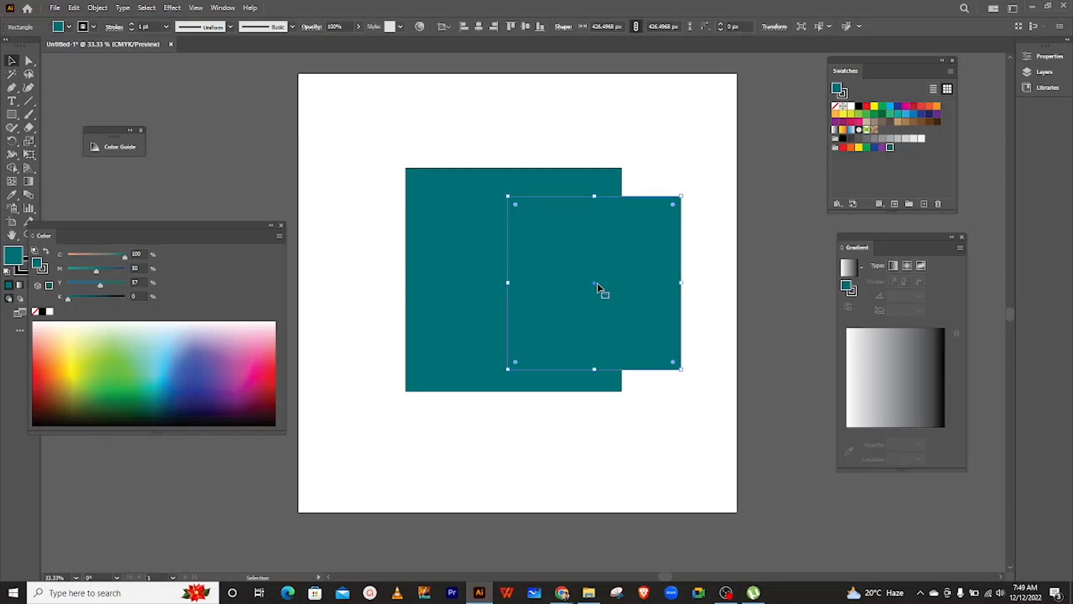
drag(597, 284, 517, 285)
click(679, 251)
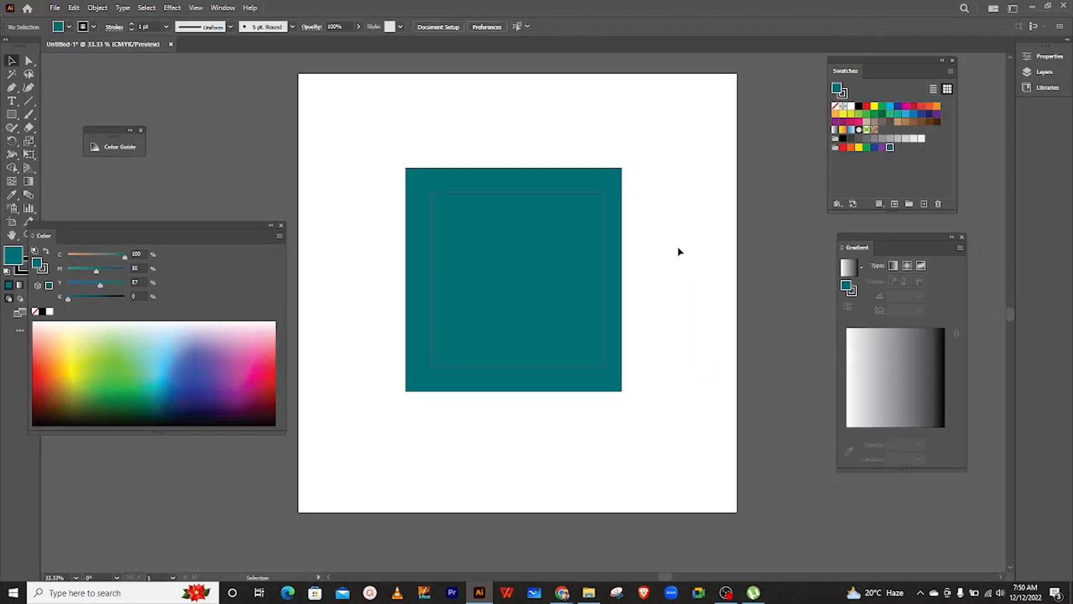
Step: Delete the smaller square lying on top of the large teal square
drag(518, 285, 561, 286)
key(Delete)
Step: Move the Color panel off the toolbar and look up the Gradient panel in the list of available panels
drag(154, 230, 190, 217)
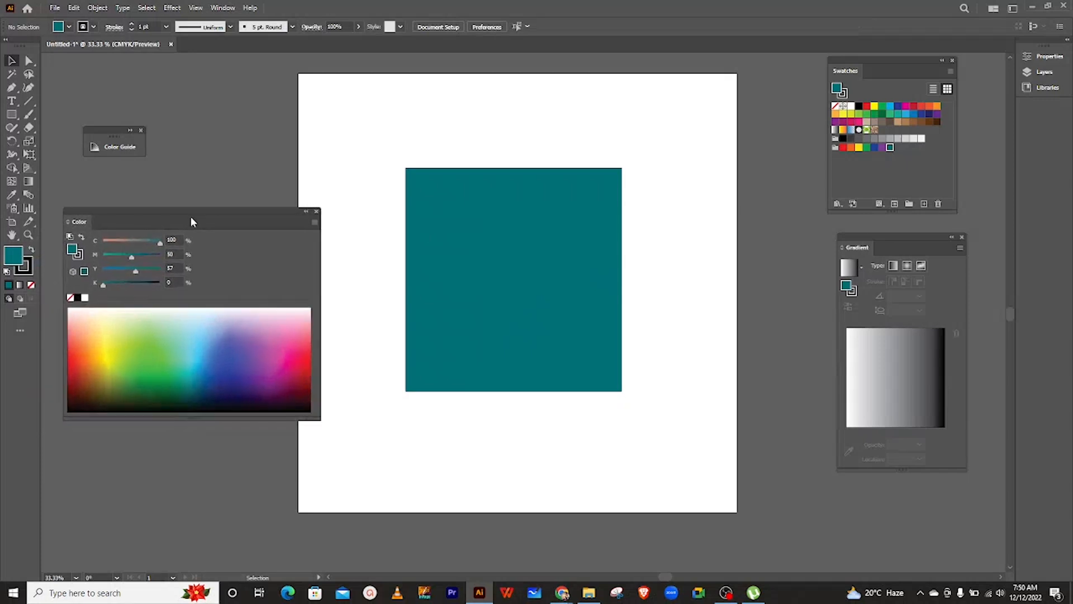
click(222, 8)
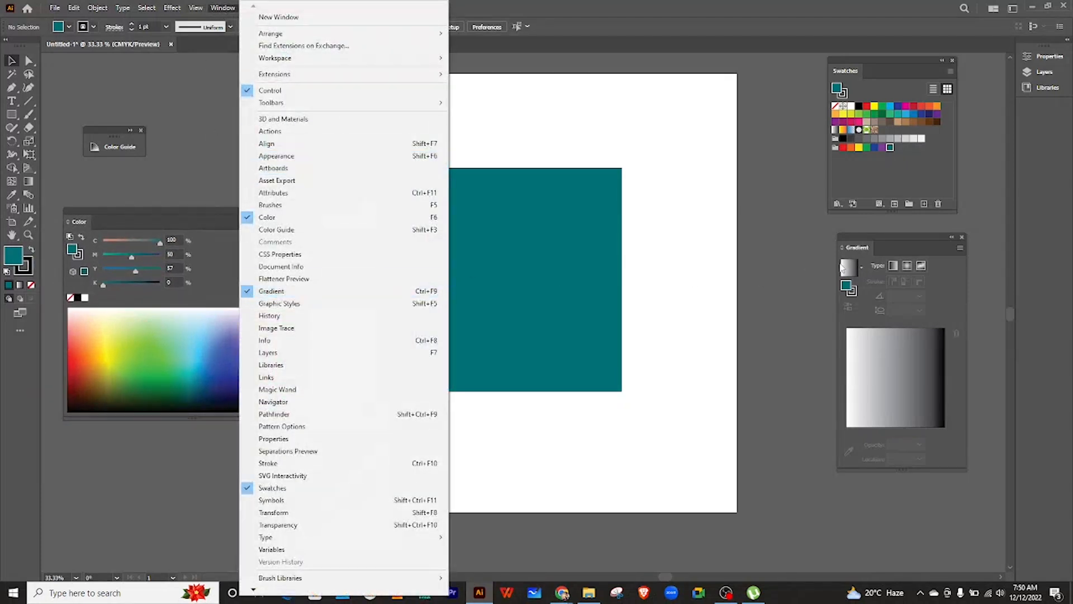
click(922, 246)
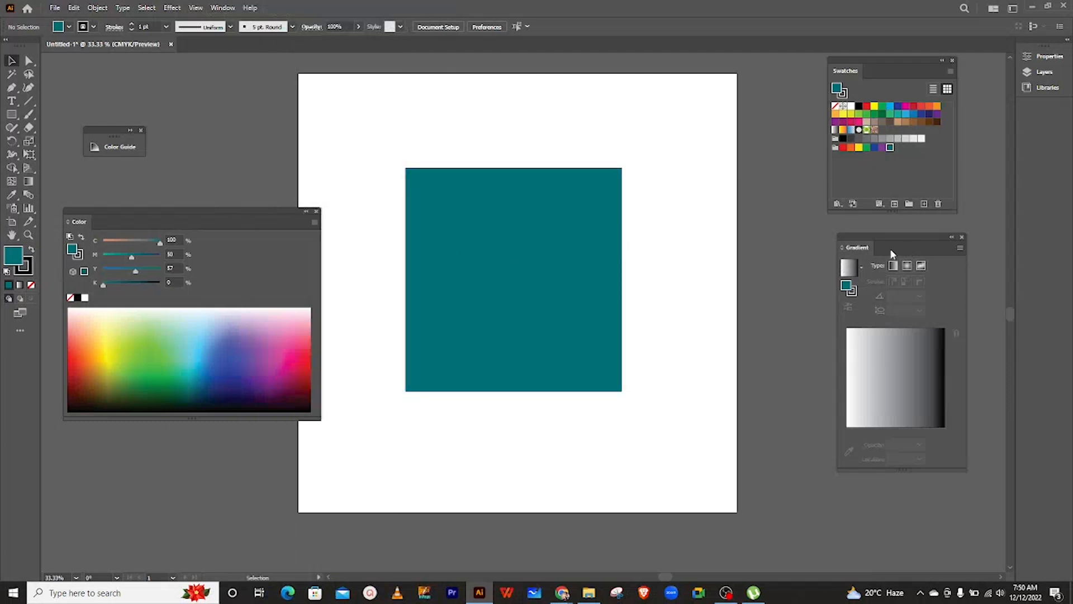
Step: Try the white-to-black linear gradient as the teal square's fill, then undo it
click(538, 287)
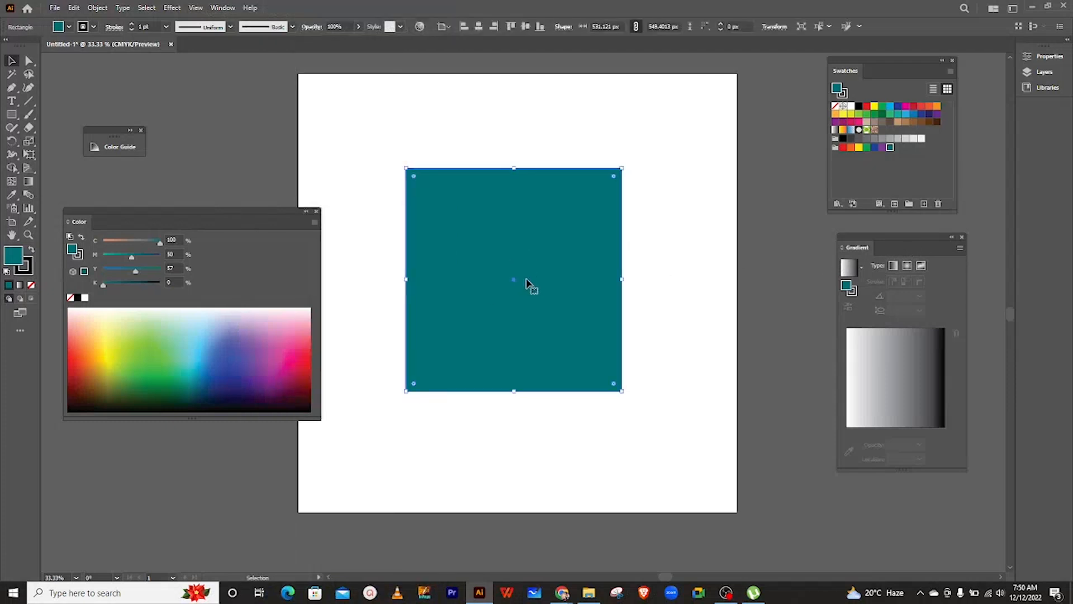
click(427, 134)
drag(671, 143, 580, 254)
click(850, 267)
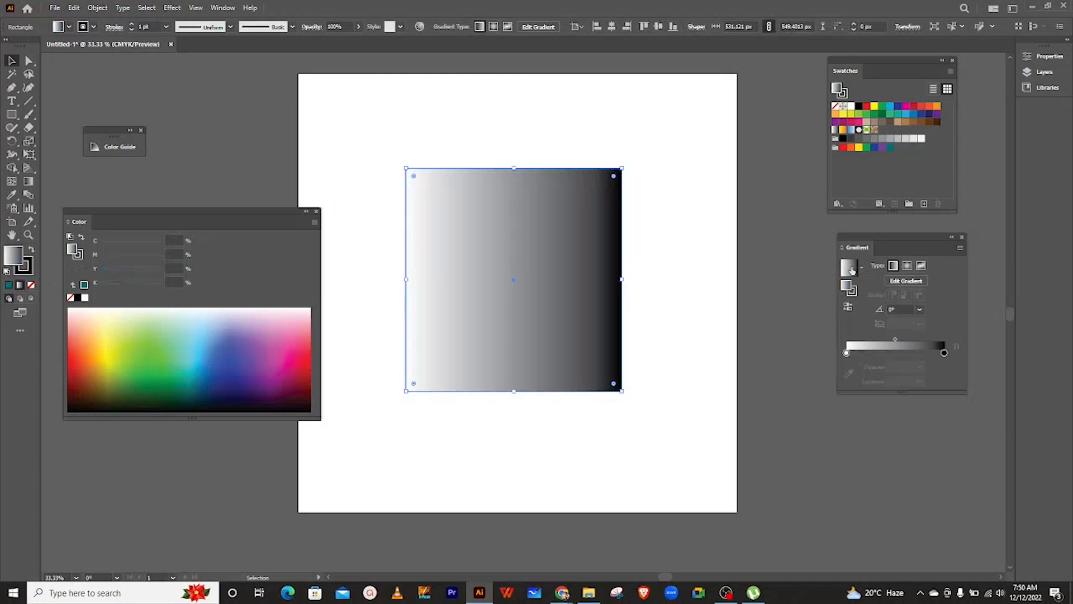
key(ctrl+z)
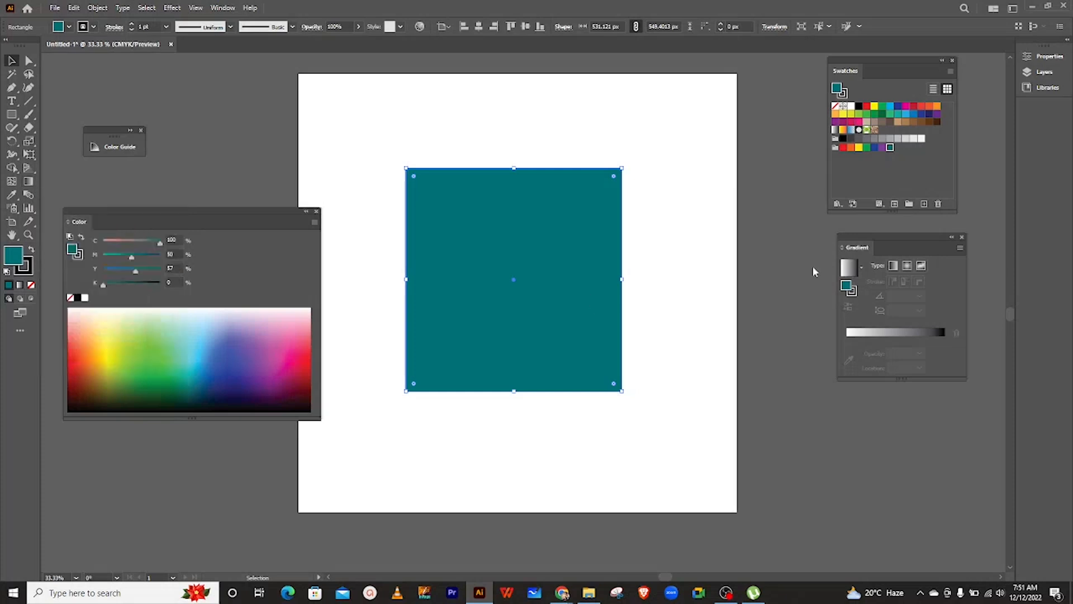
Step: Move the Gradient panel closer to the artboard and fill the square with the white-to-black linear gradient, with the Gradient tool active
drag(901, 246, 805, 257)
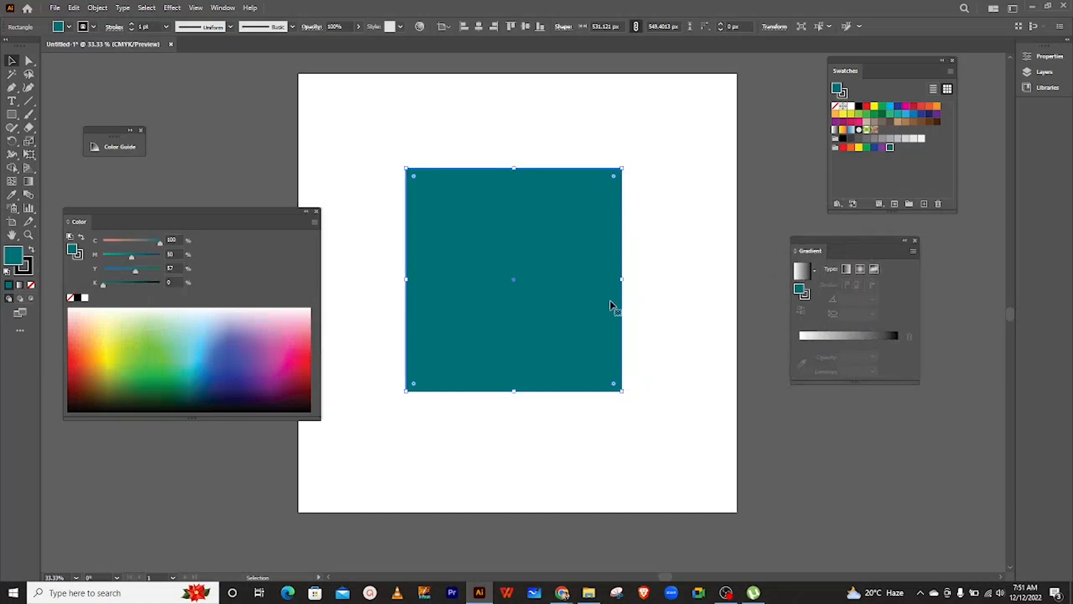
click(28, 185)
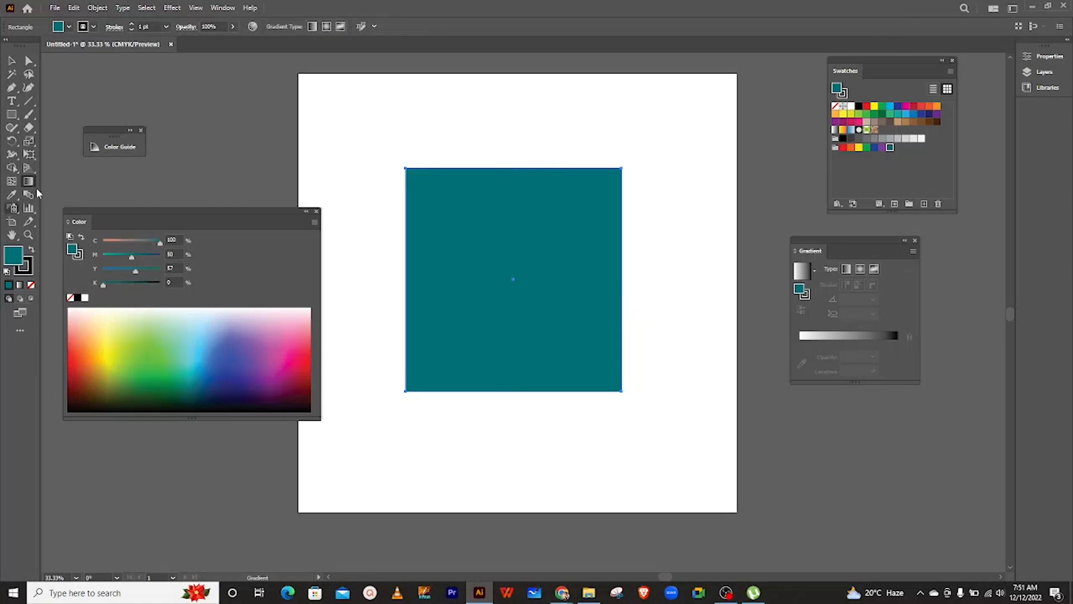
click(12, 60)
click(491, 275)
click(28, 182)
click(803, 274)
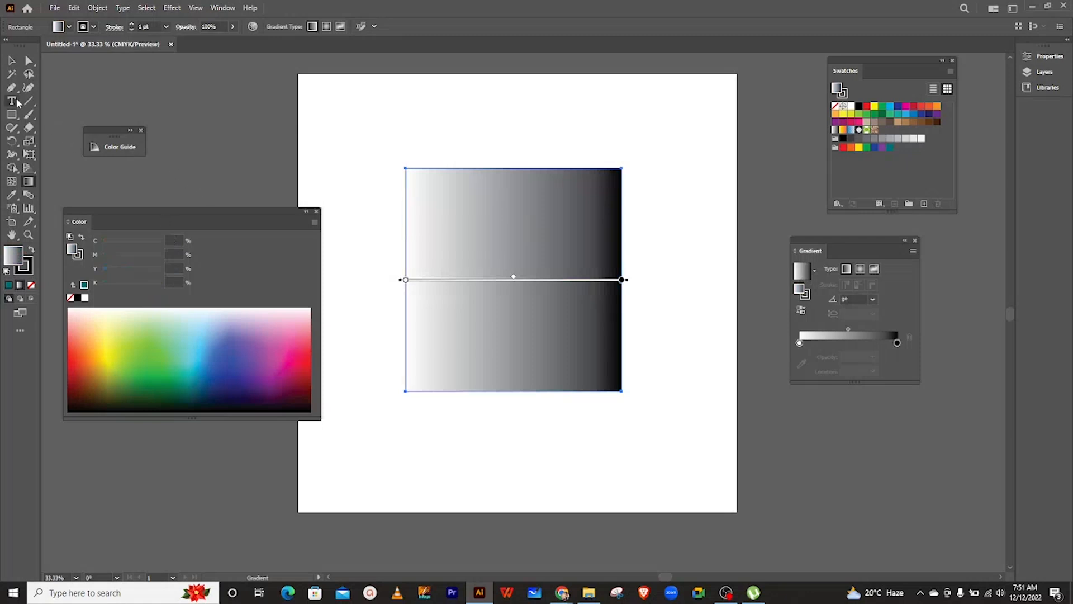
Step: Switch to the Selection tool and reposition the Gradient panel beside the artboard, below the Swatches panel
key(v)
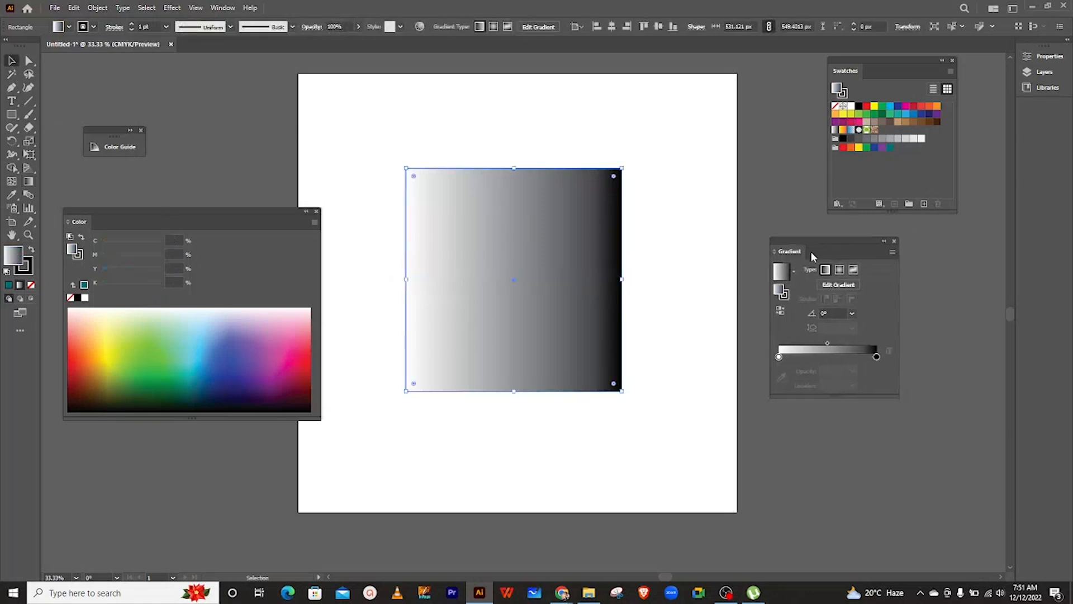
mouse_move(869, 254)
mouse_down()
mouse_move(868, 265)
mouse_move(875, 252)
mouse_up()
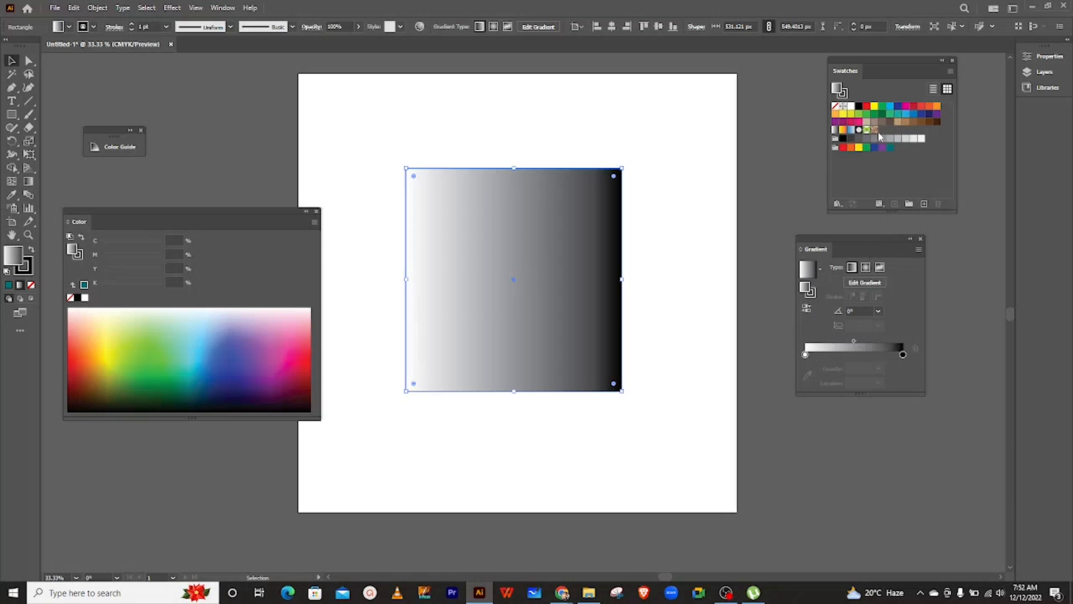
drag(873, 252, 884, 250)
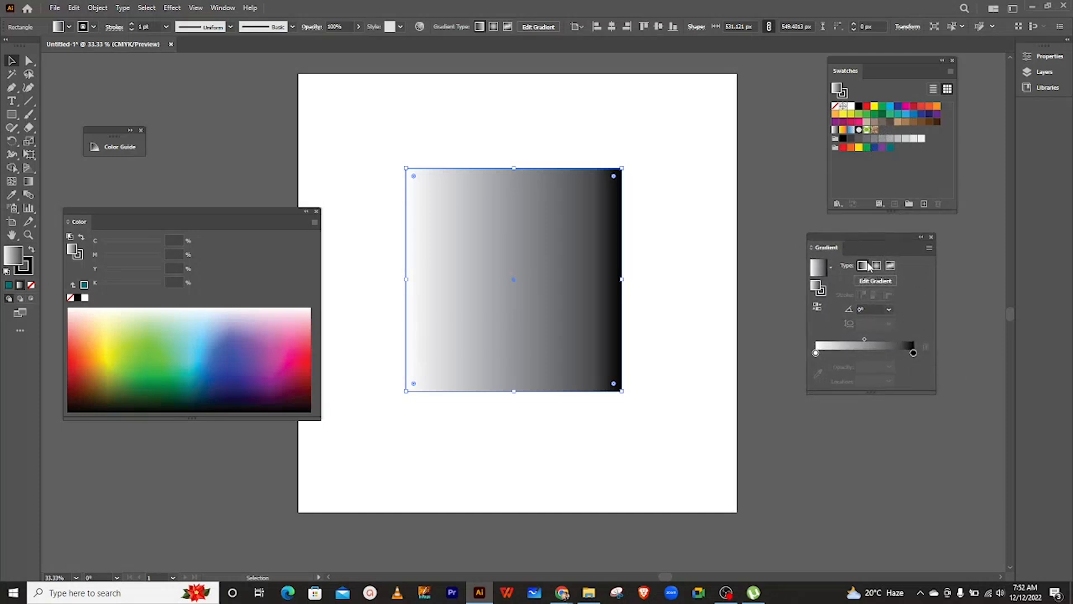
drag(862, 247, 812, 253)
Step: Fill the square with the Orange, Yellow preset gradient, try shifting its inner colour stops, and reapply the preset
click(791, 277)
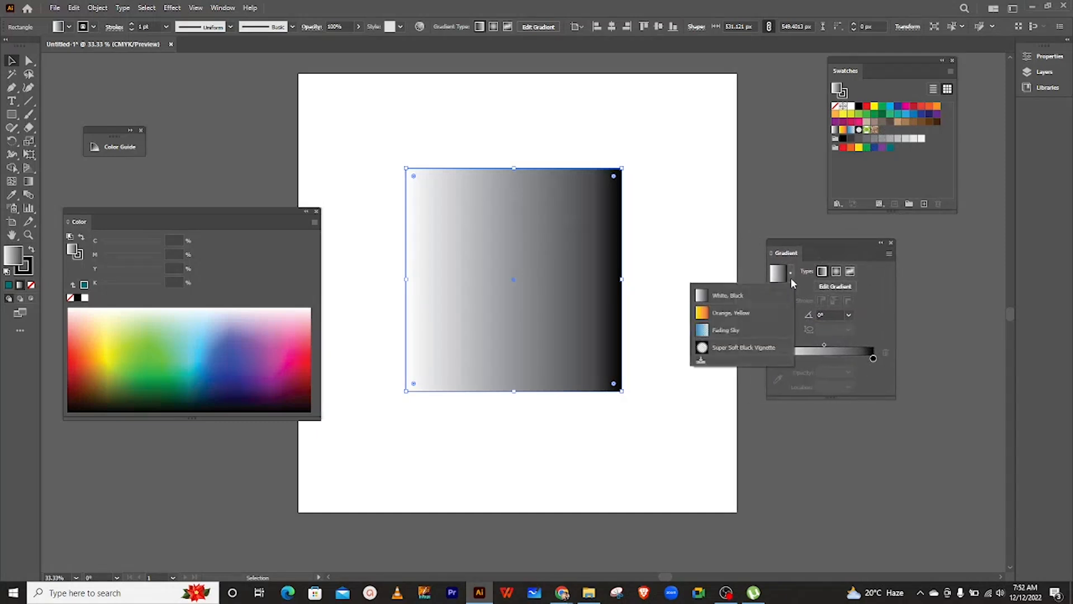
click(712, 317)
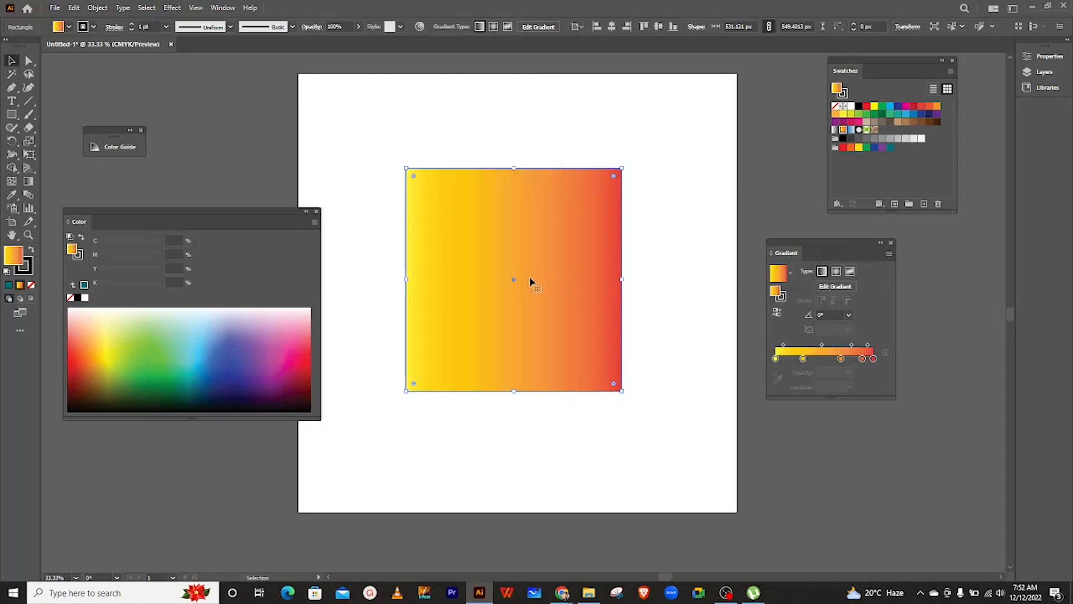
mouse_move(843, 359)
mouse_down()
mouse_move(828, 359)
mouse_move(851, 359)
mouse_up()
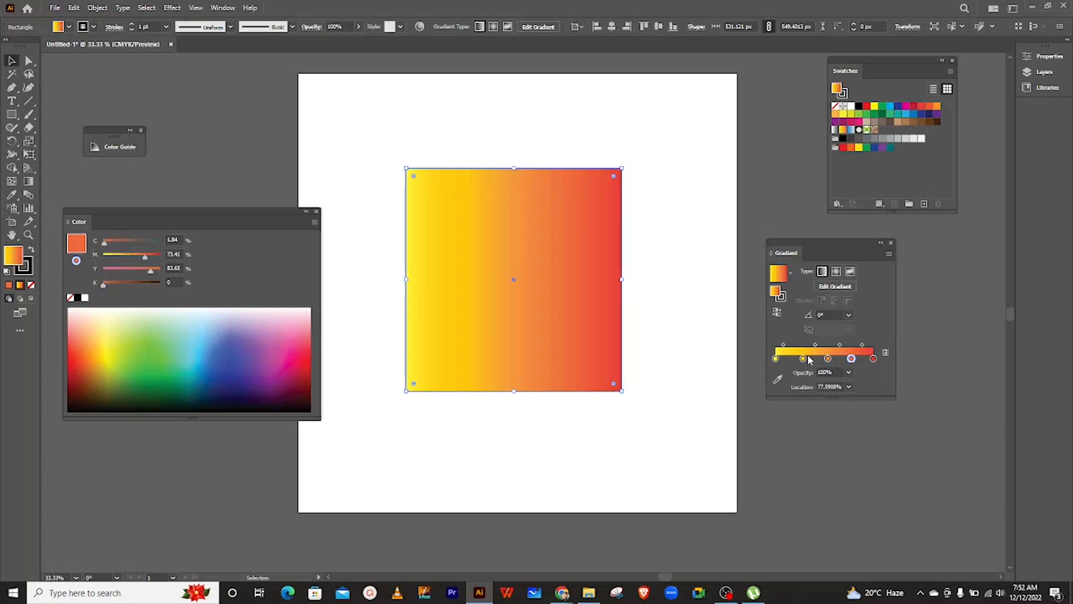
click(791, 274)
click(733, 334)
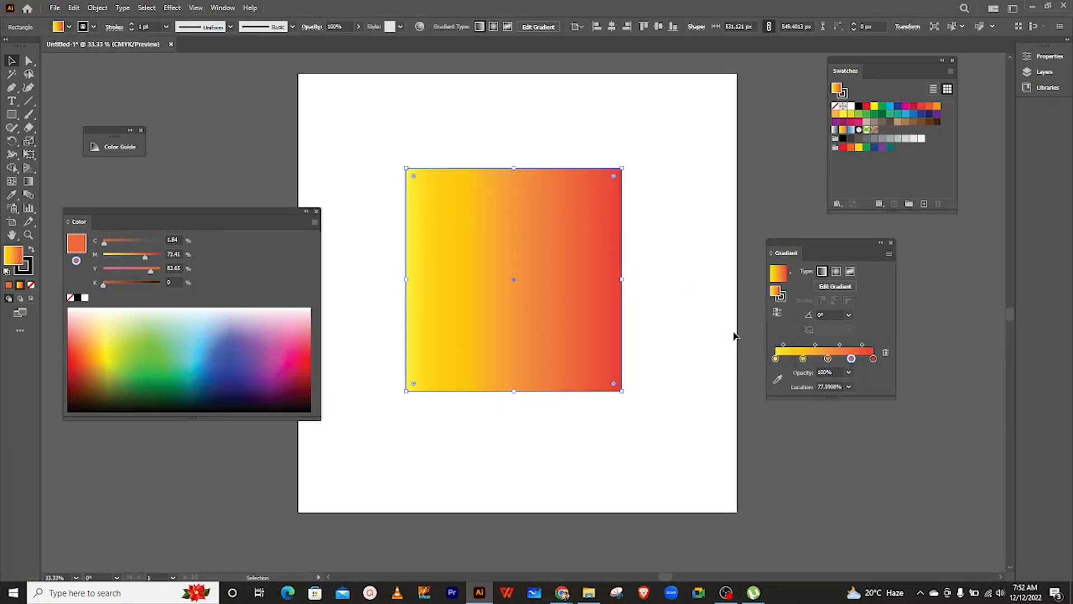
click(791, 277)
click(754, 310)
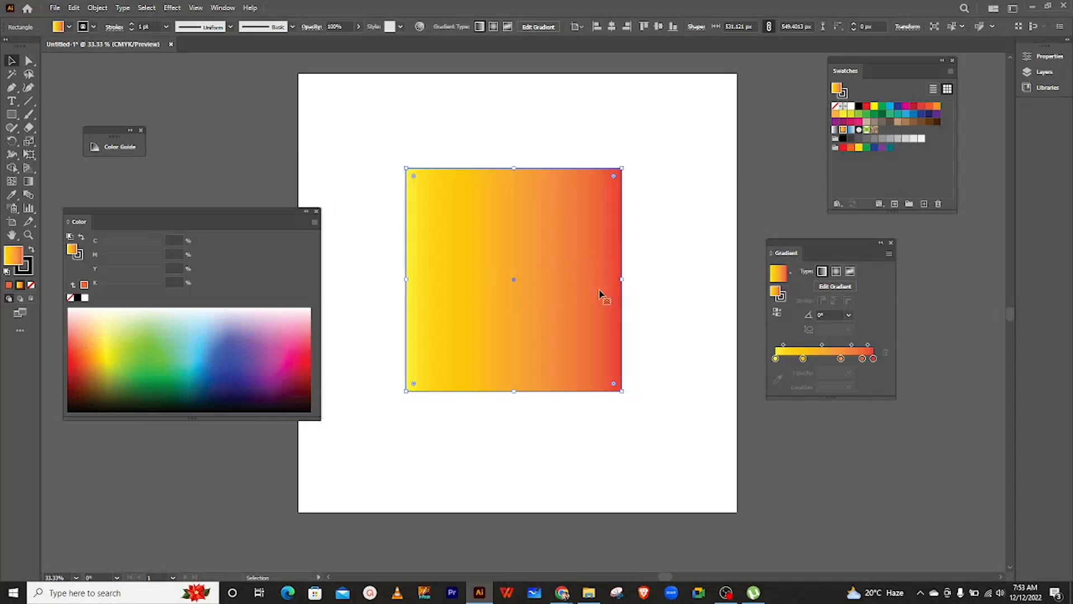
Step: Try the Super Soft Black Vignette preset on the square, then apply the White, Black preset gradient
click(791, 274)
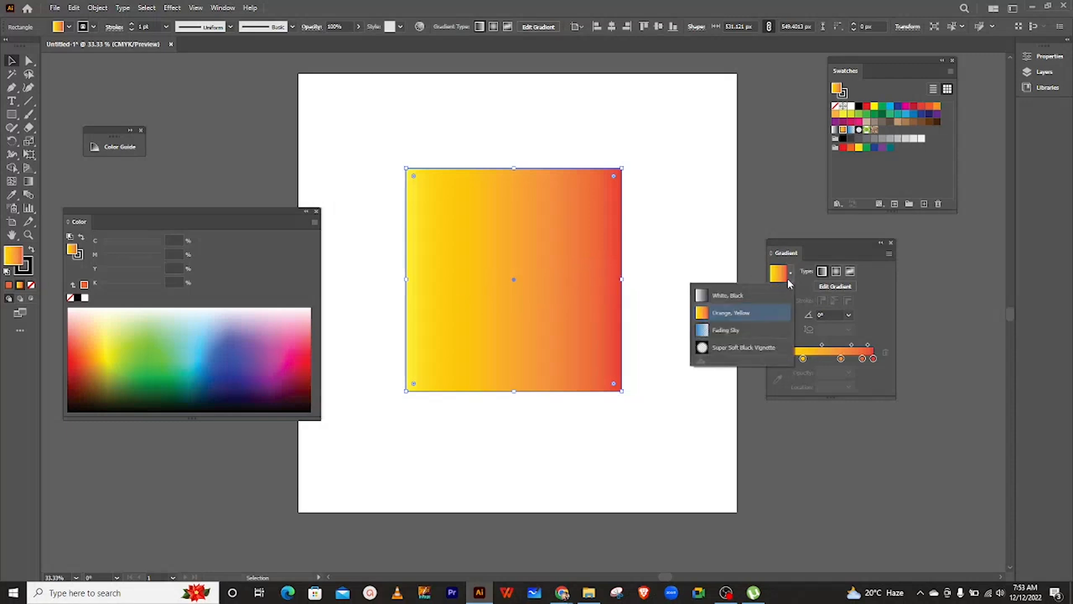
click(738, 347)
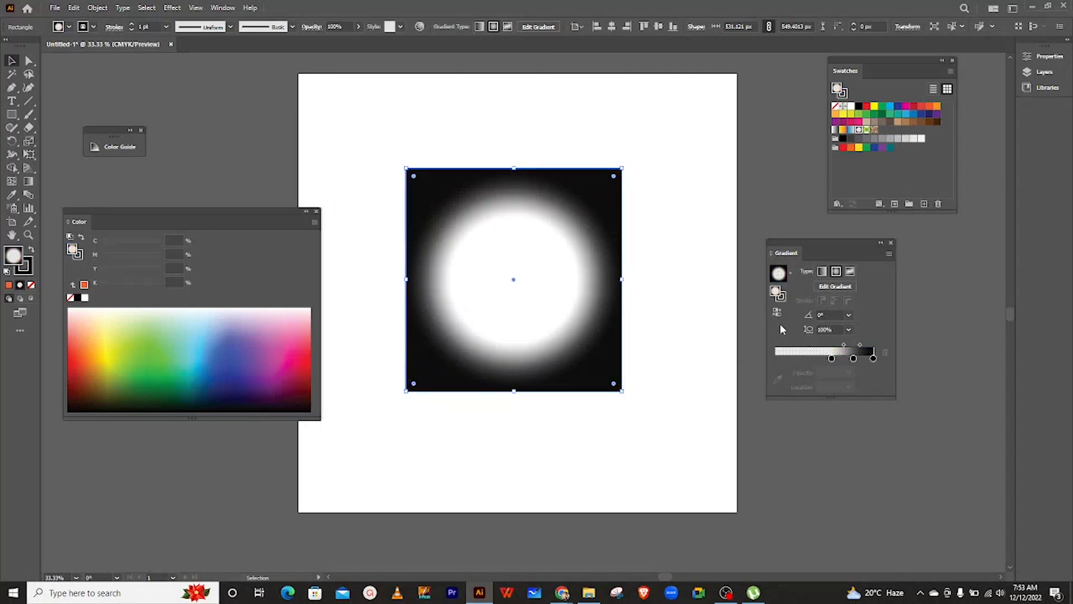
click(790, 276)
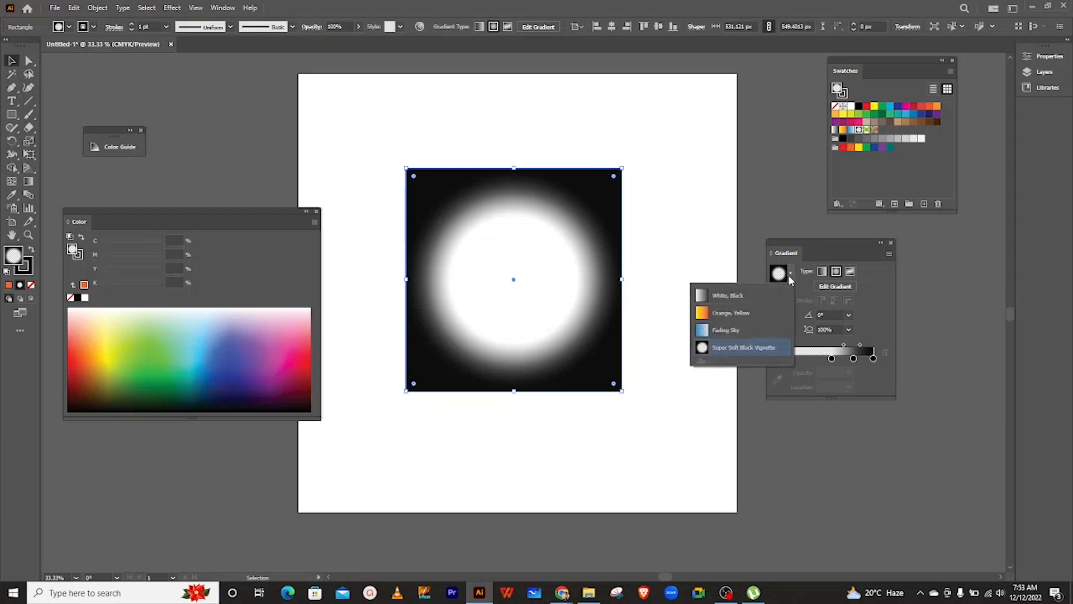
click(755, 296)
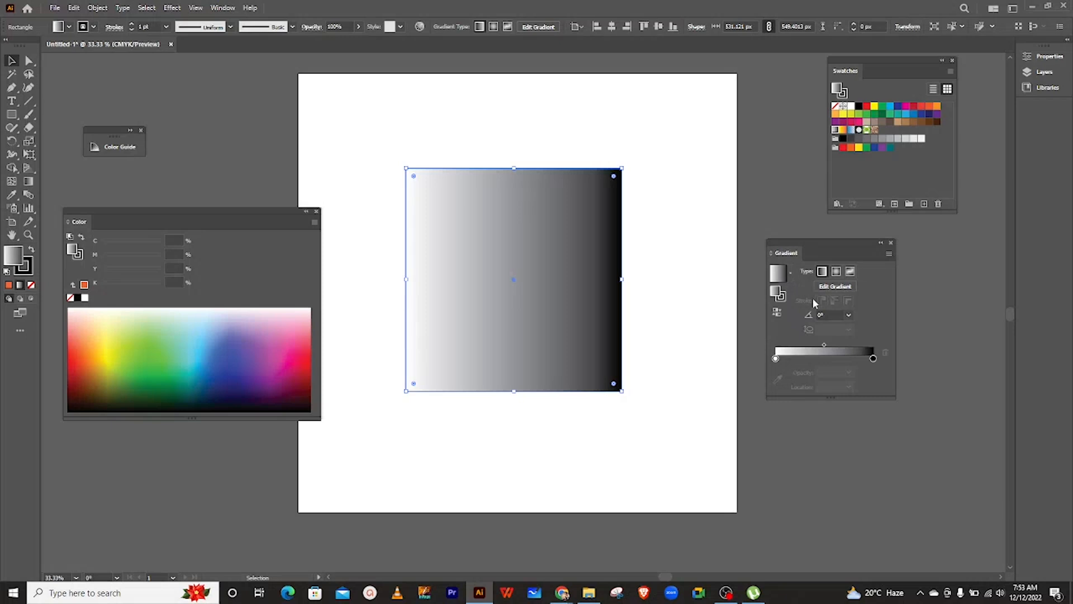
Step: Place the Swatches and Gradient panels together and recolour the square's gradient with swatches: orange start stop and dark red end stop
drag(828, 247, 854, 263)
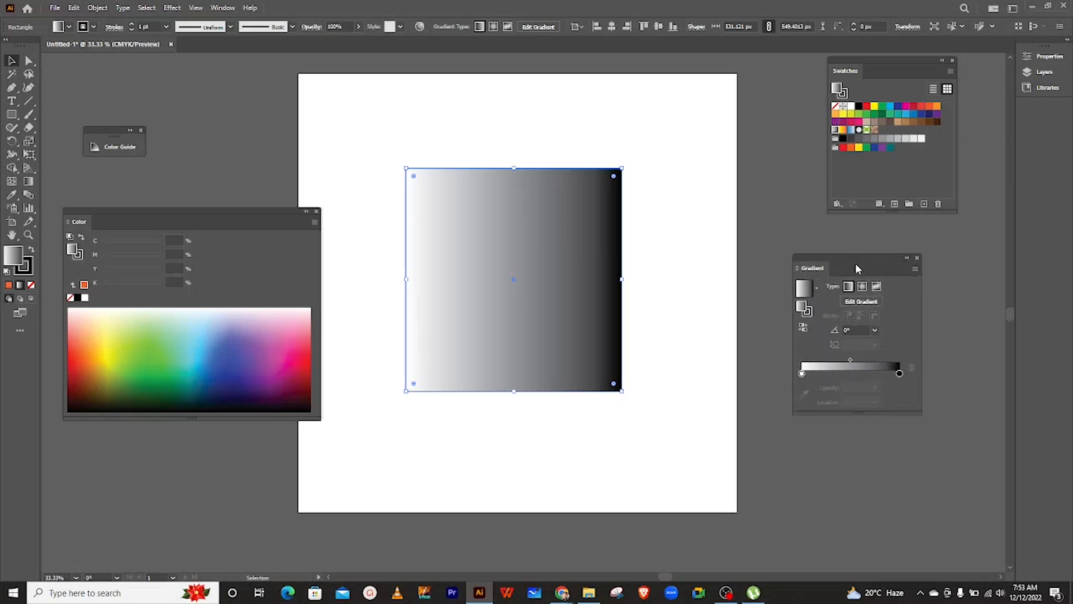
drag(882, 74, 837, 94)
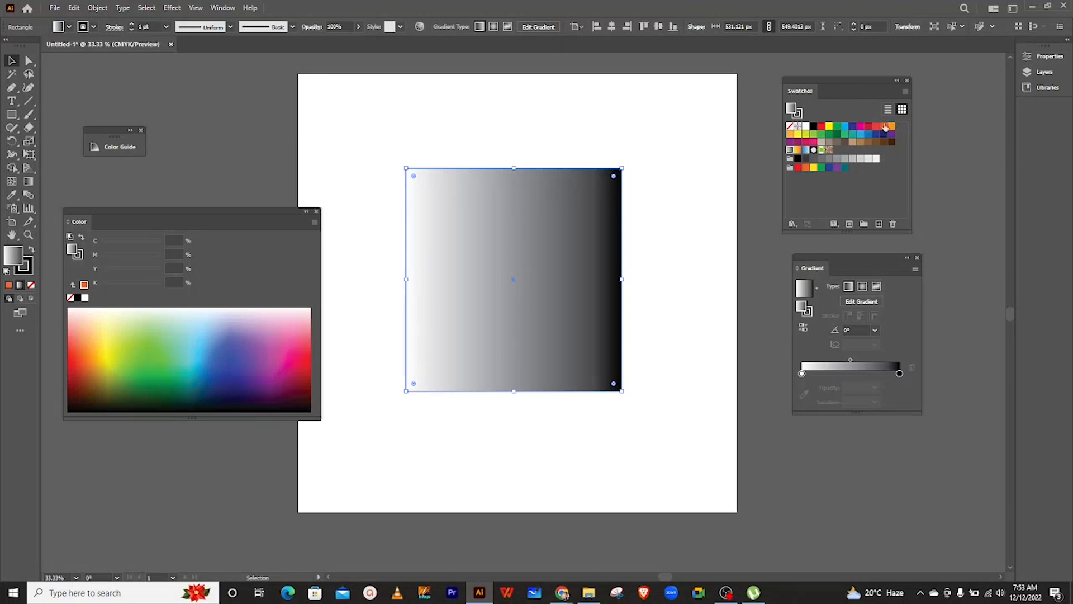
click(868, 128)
drag(901, 376, 899, 374)
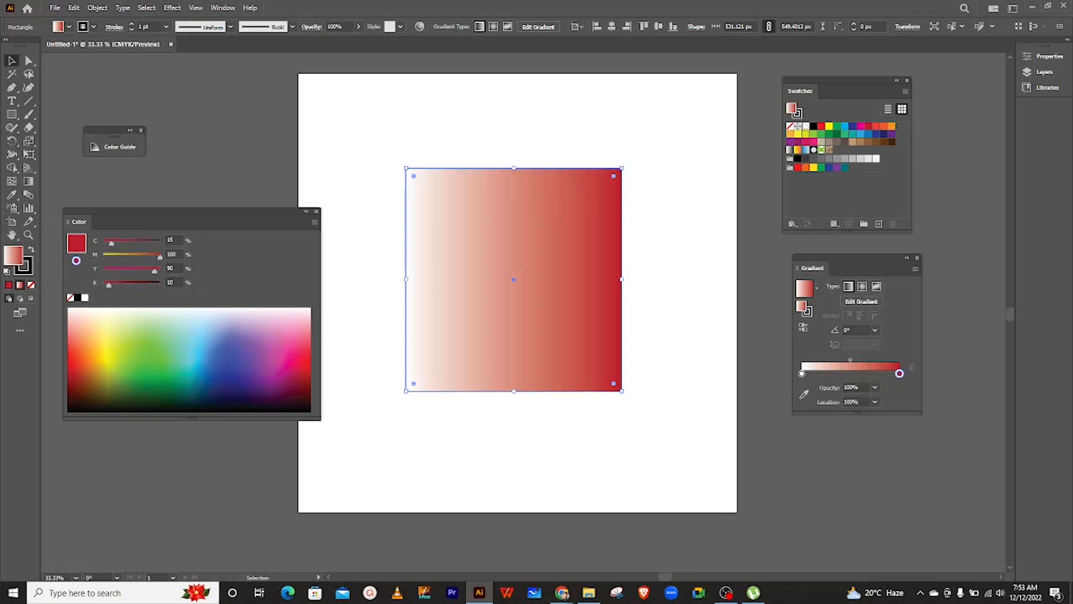
click(884, 129)
drag(884, 129, 803, 374)
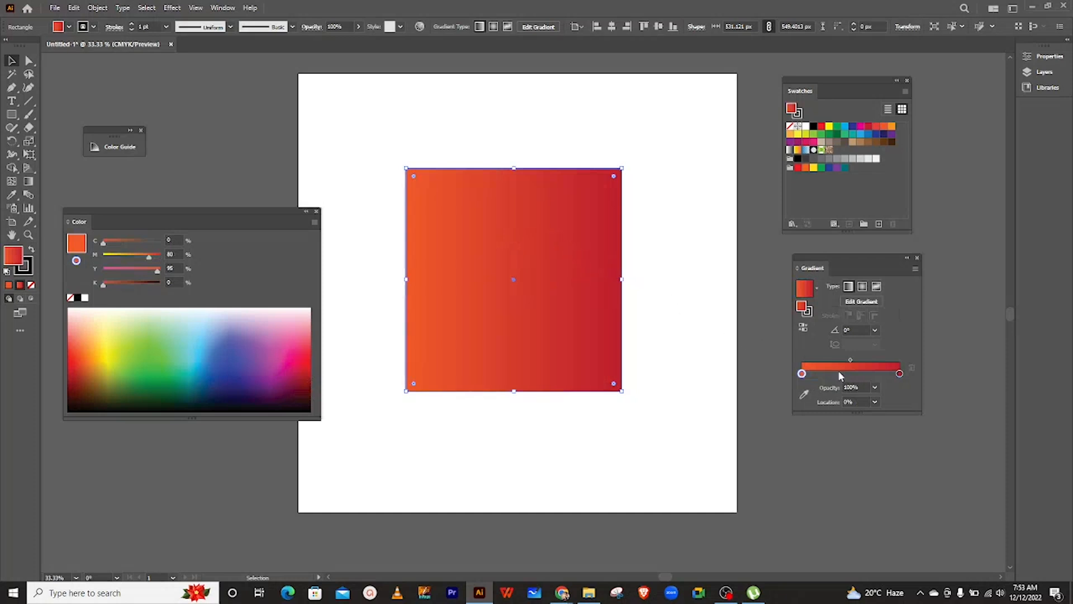
Step: Shift the gradient's midpoint to about 40% and move the orange stop to about 16%
mouse_move(851, 361)
mouse_down()
mouse_move(832, 357)
mouse_move(844, 357)
mouse_up()
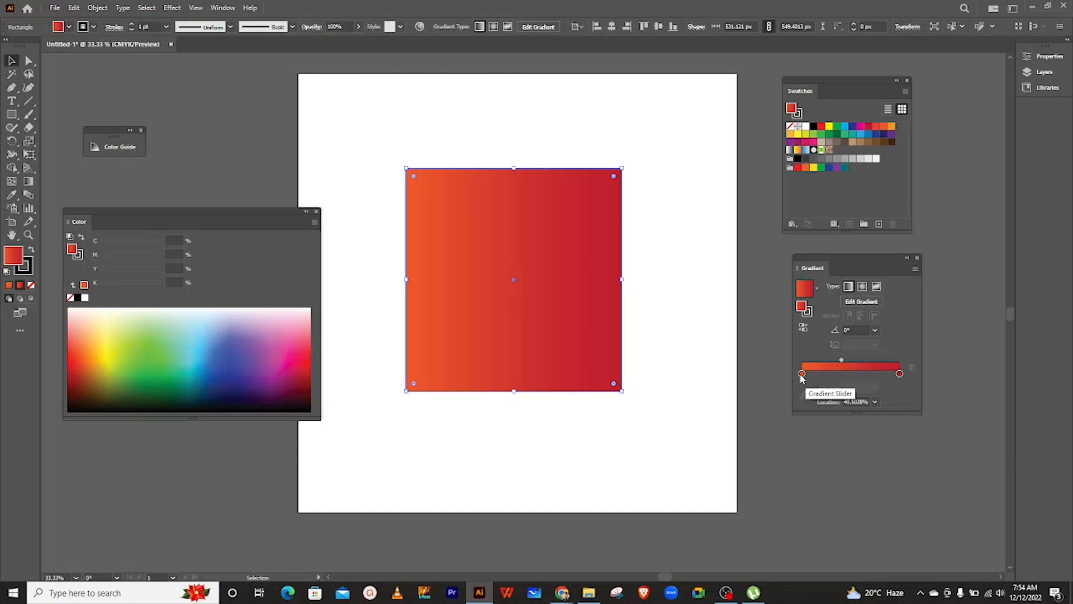
mouse_move(803, 379)
mouse_down()
mouse_move(814, 379)
mouse_move(803, 378)
mouse_up()
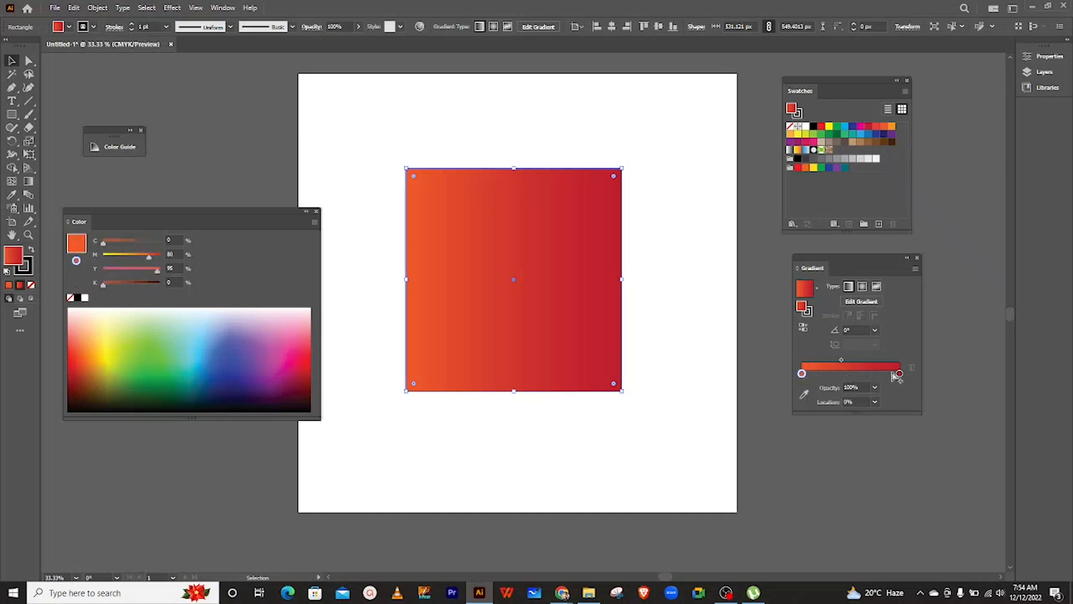
mouse_move(900, 378)
mouse_down()
mouse_move(887, 378)
mouse_move(900, 379)
mouse_up()
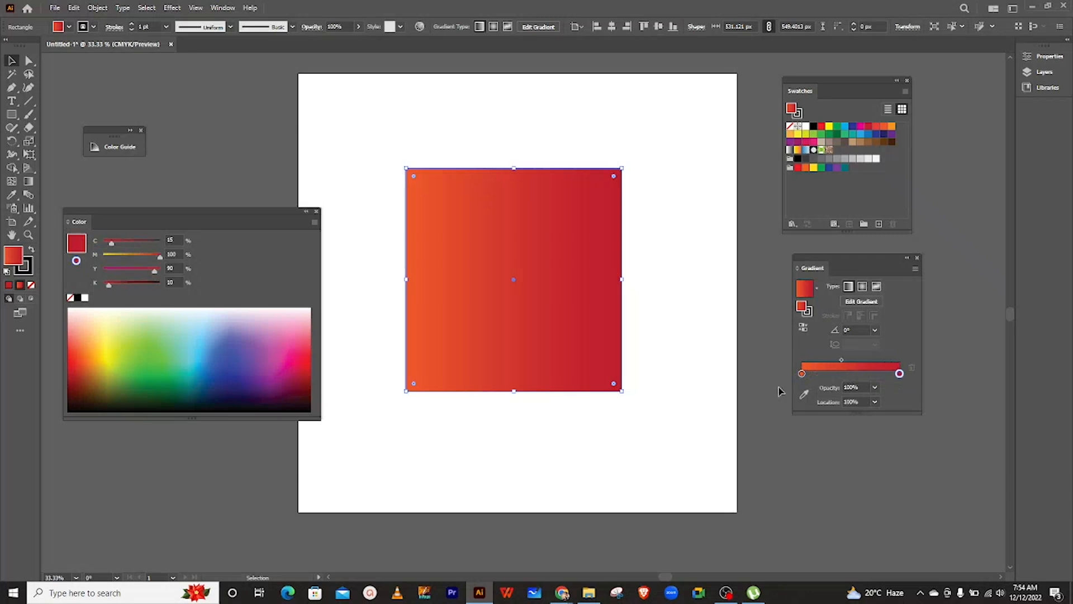
drag(803, 376, 818, 375)
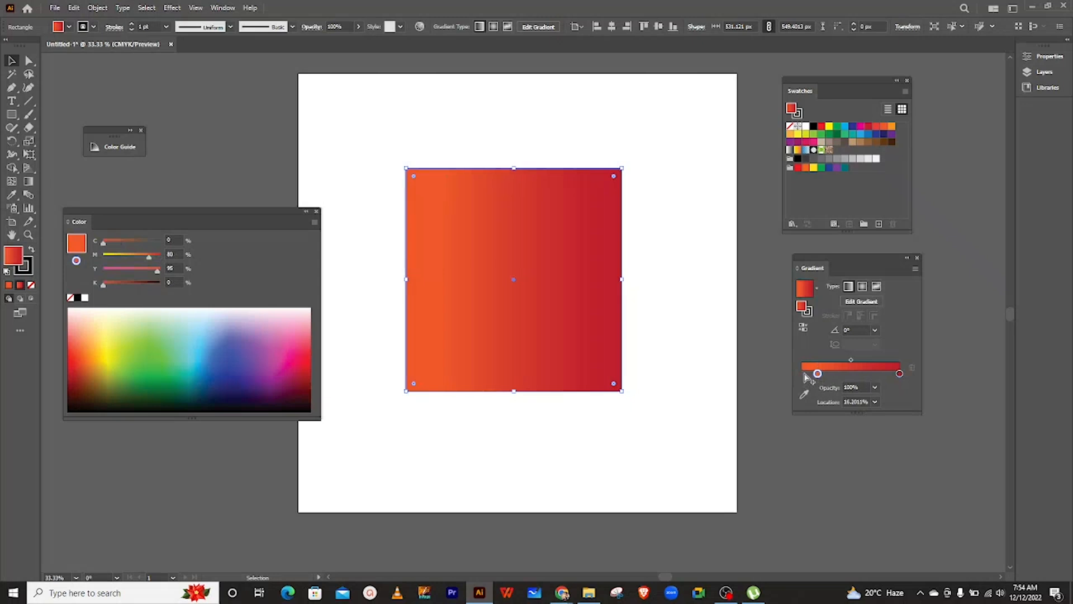
Step: Add a white stop at 0% of the gradient, then try removing a stop and undo that removal
click(806, 374)
drag(806, 375, 801, 374)
drag(806, 128, 803, 375)
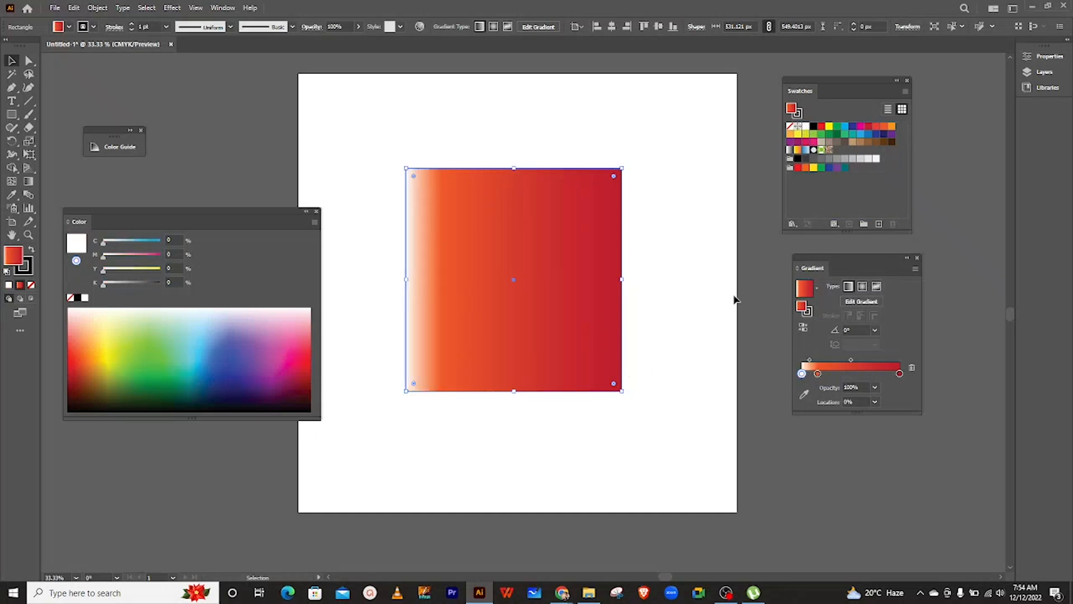
drag(818, 374, 824, 391)
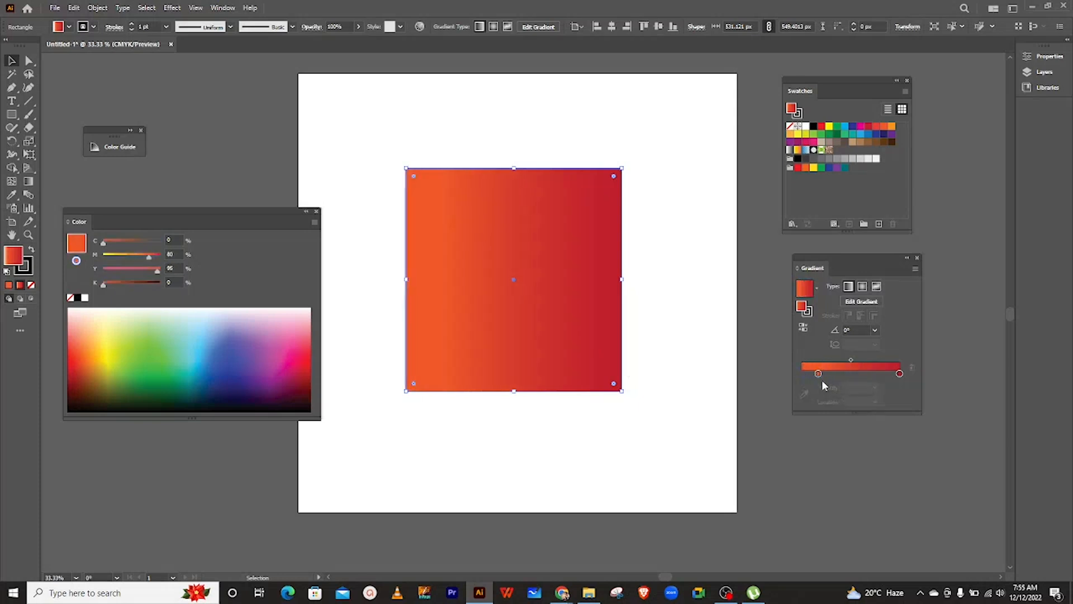
key(ctrl+z)
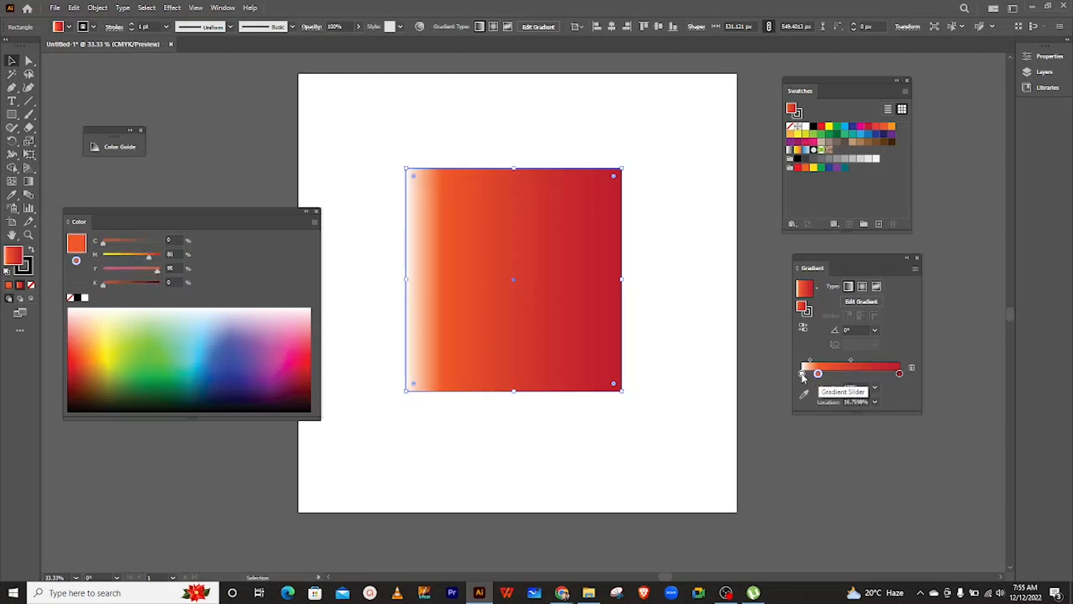
Step: Rearrange the gradient with orange at the start, white at about 25%, and the midpoint between them at about 67%
drag(803, 377, 835, 373)
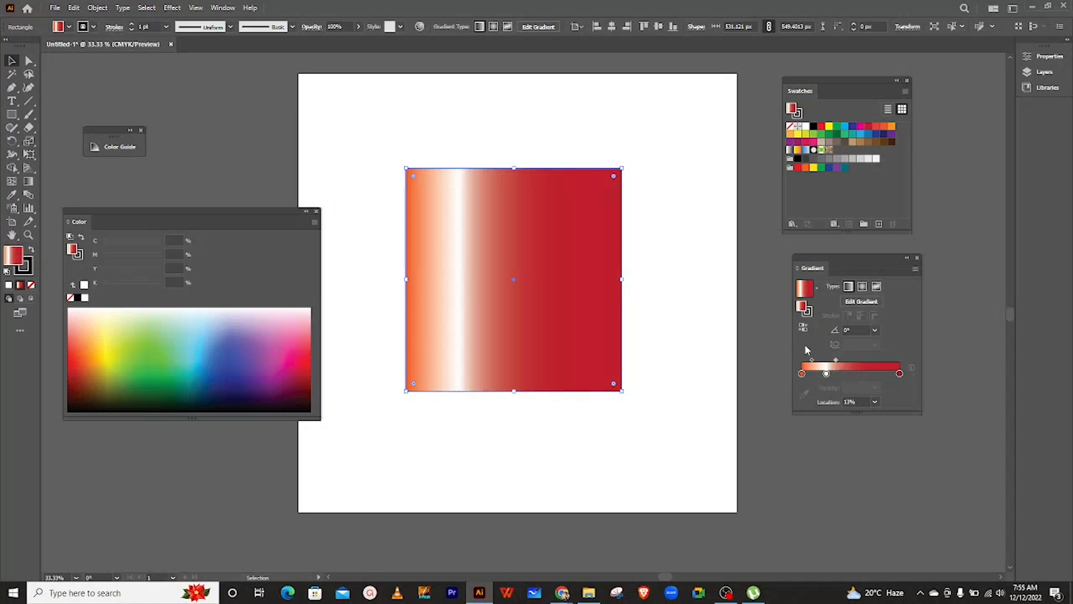
click(802, 374)
drag(813, 363, 822, 363)
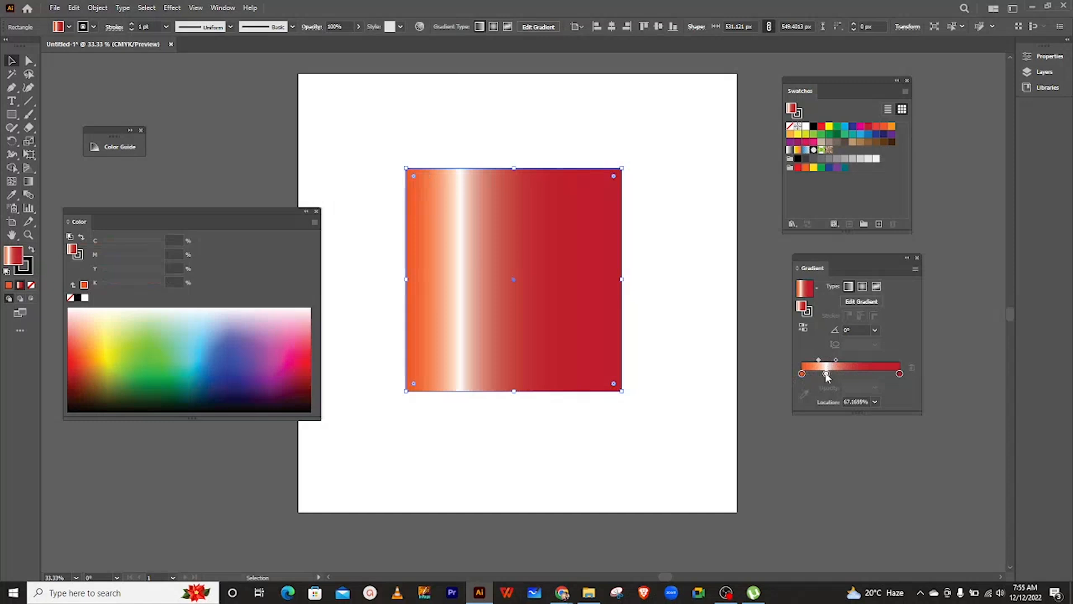
Step: Move the square to the artboard's upper-left corner and place the Gradient panel close beside it
drag(872, 269, 738, 228)
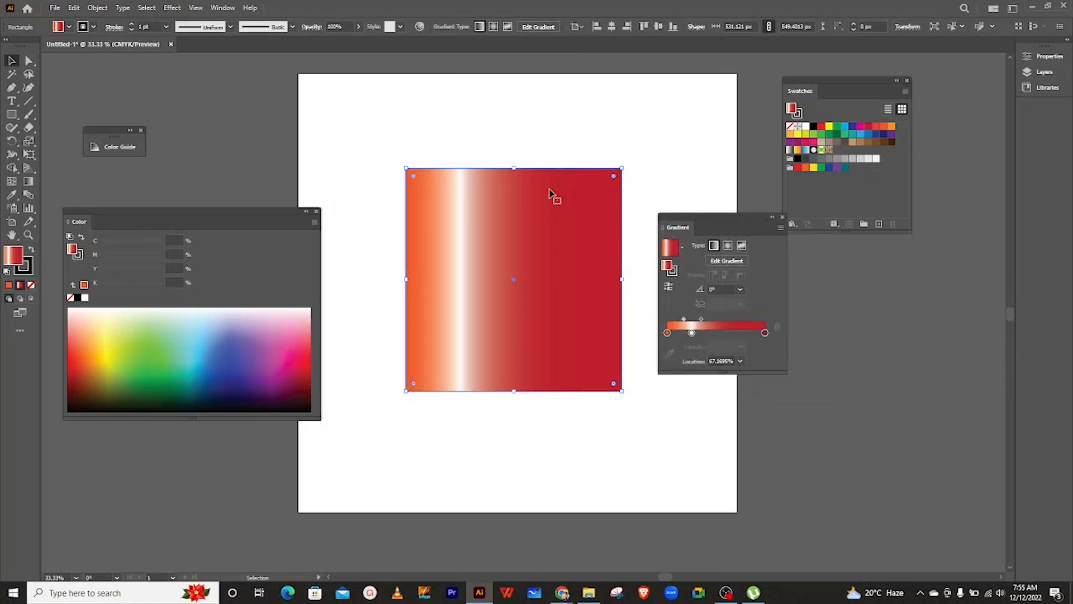
drag(515, 280, 407, 202)
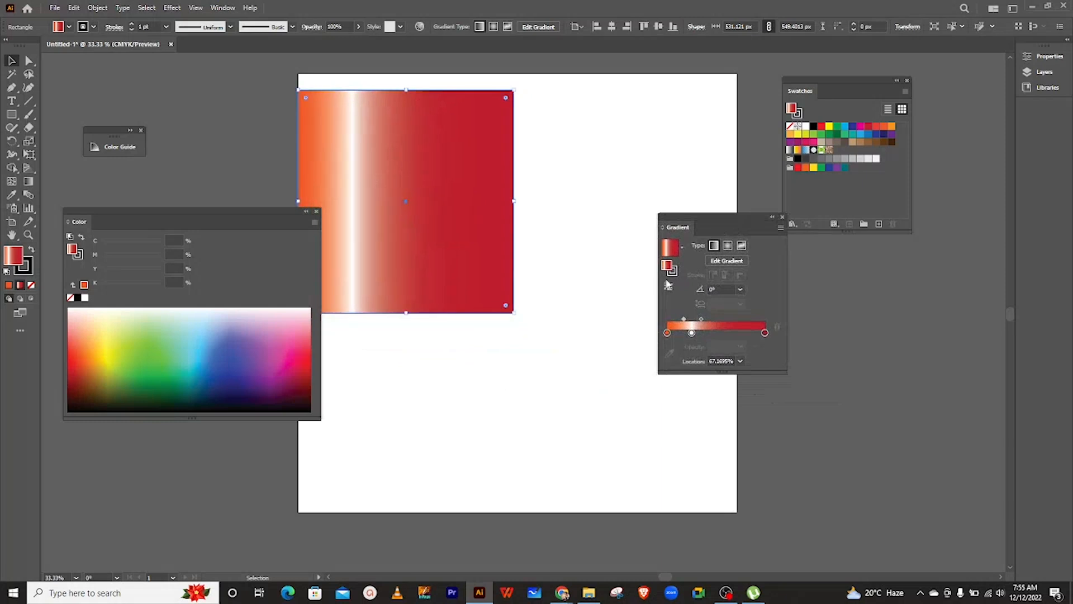
drag(727, 226, 635, 220)
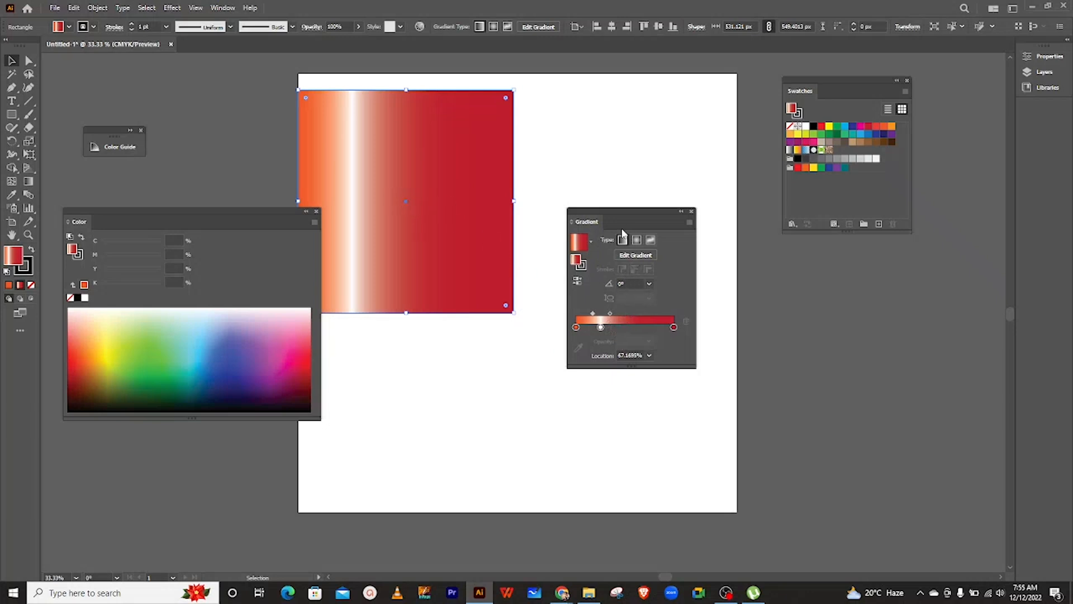
drag(617, 227, 609, 220)
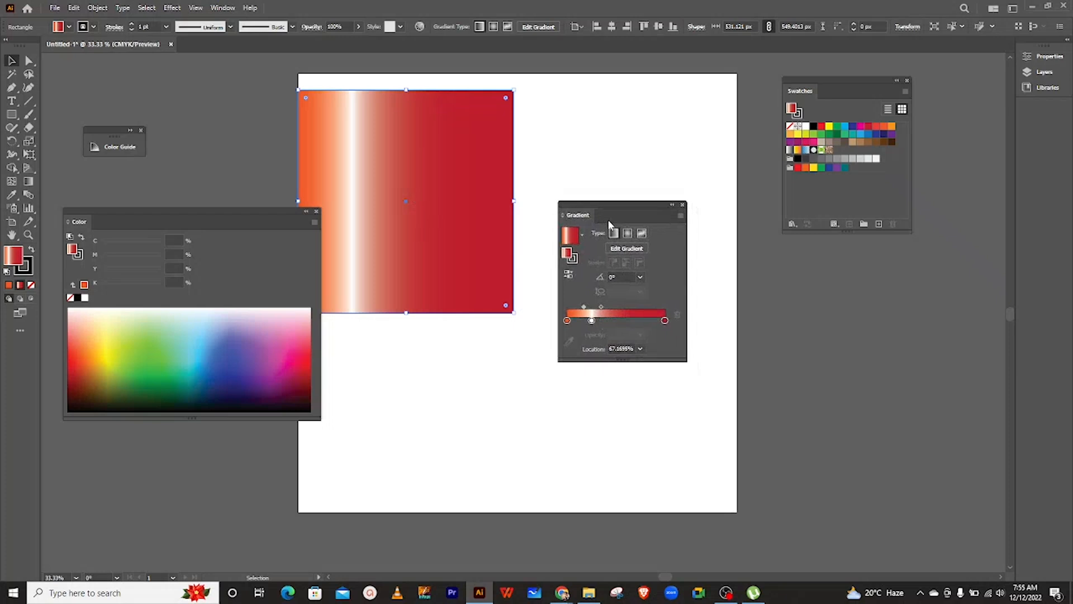
Step: Try shifting the white stop to about 29% and removing it from the gradient, then undo the removal
click(592, 321)
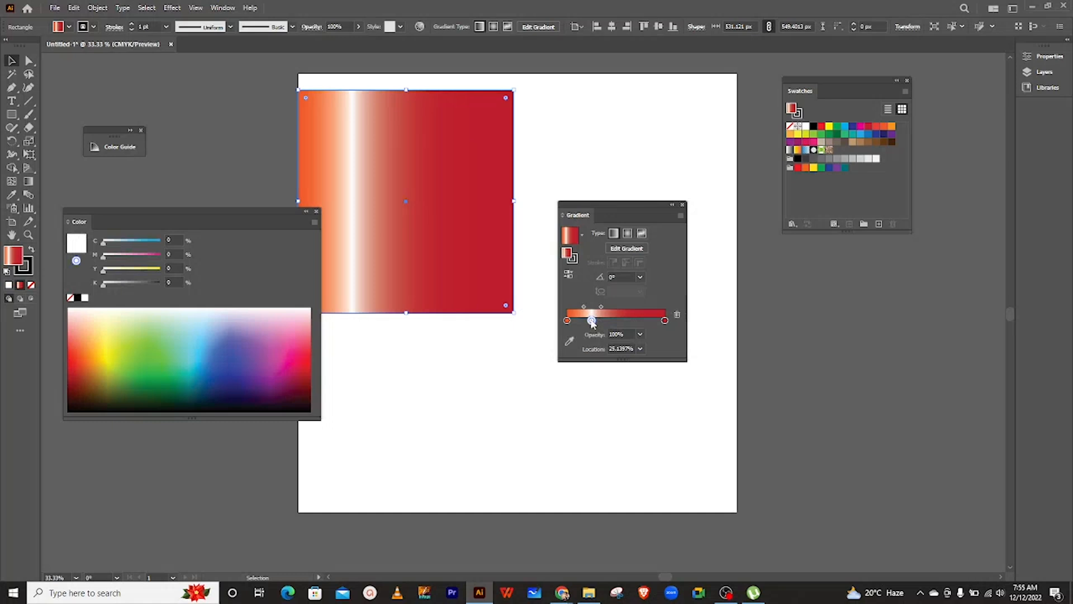
mouse_move(592, 321)
mouse_down()
mouse_move(594, 344)
mouse_move(595, 321)
mouse_up()
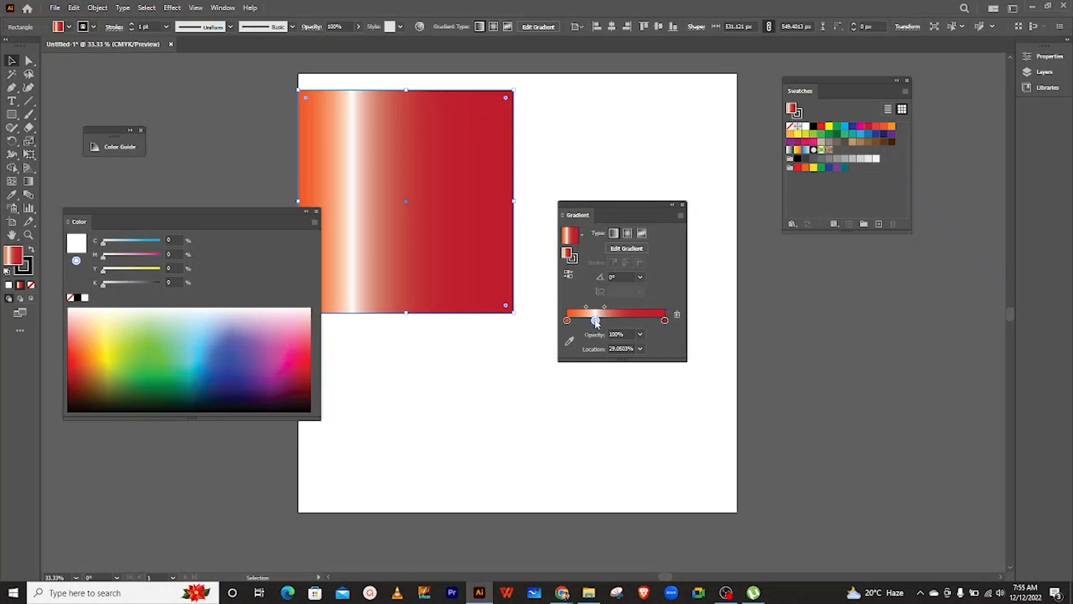
drag(596, 321, 598, 341)
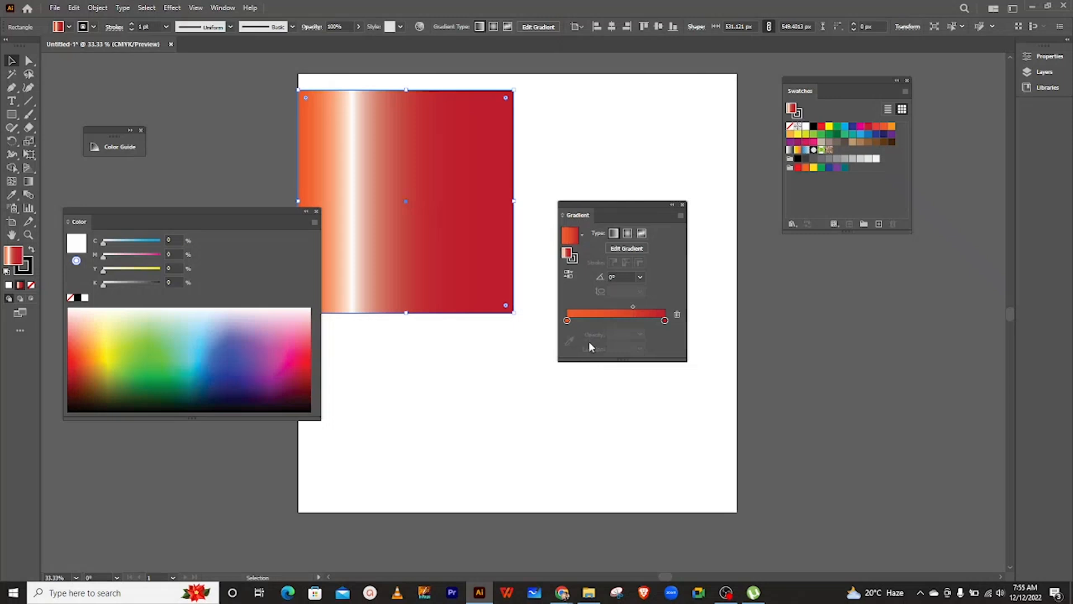
click(591, 321)
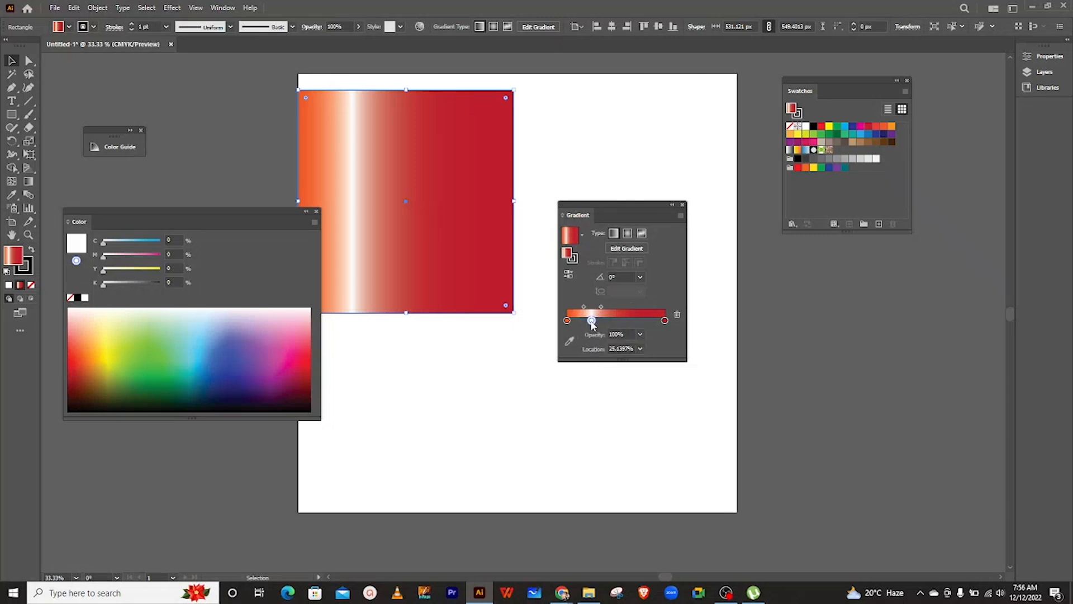
drag(592, 321, 599, 390)
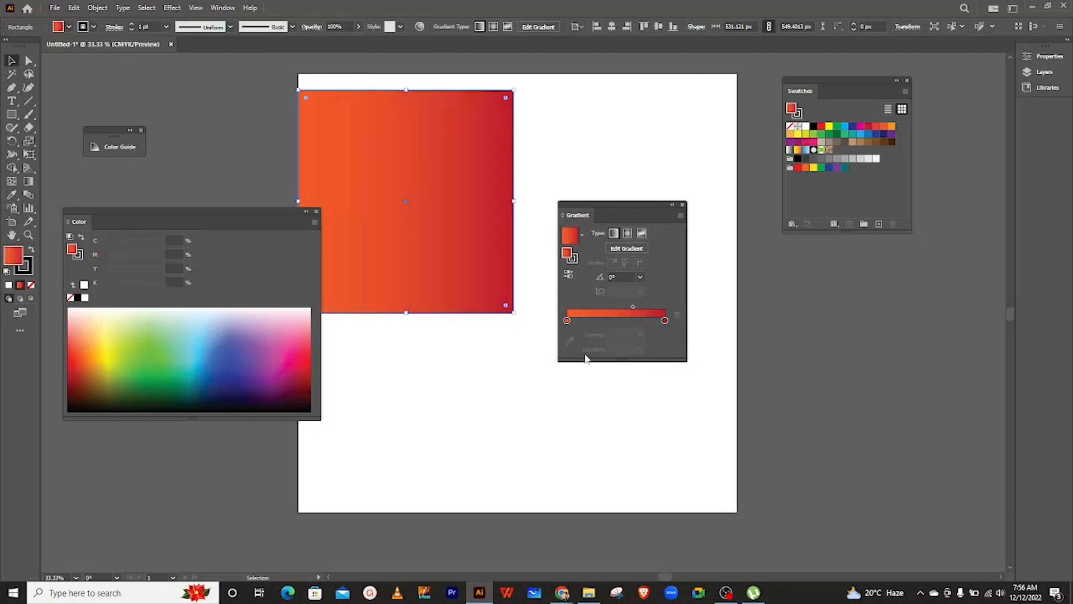
key(ctrl+z)
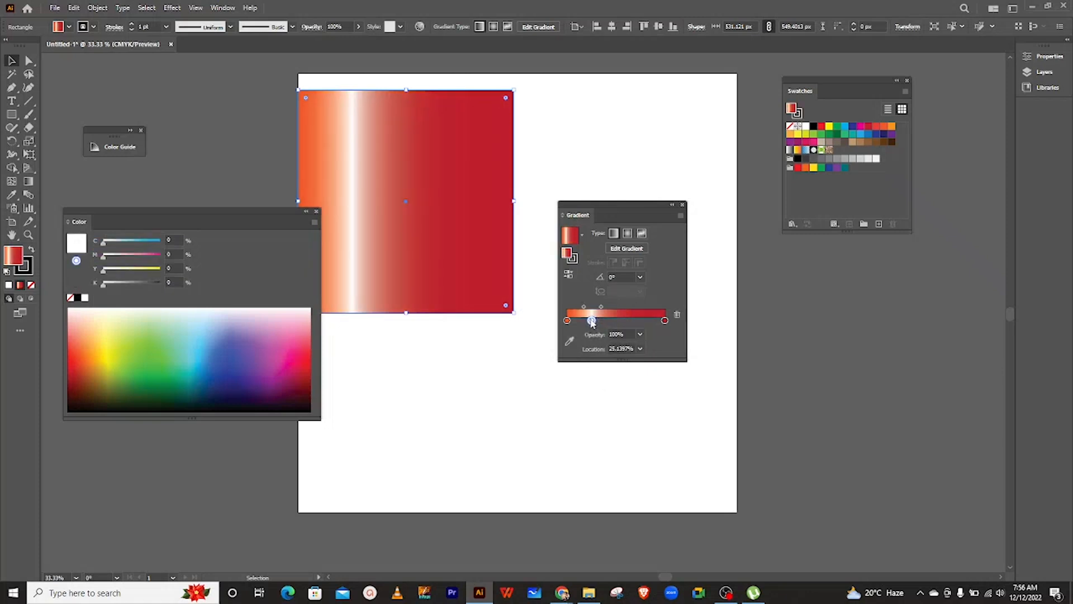
Step: Delete the square and undo the deletion, trying this twice
key(Delete)
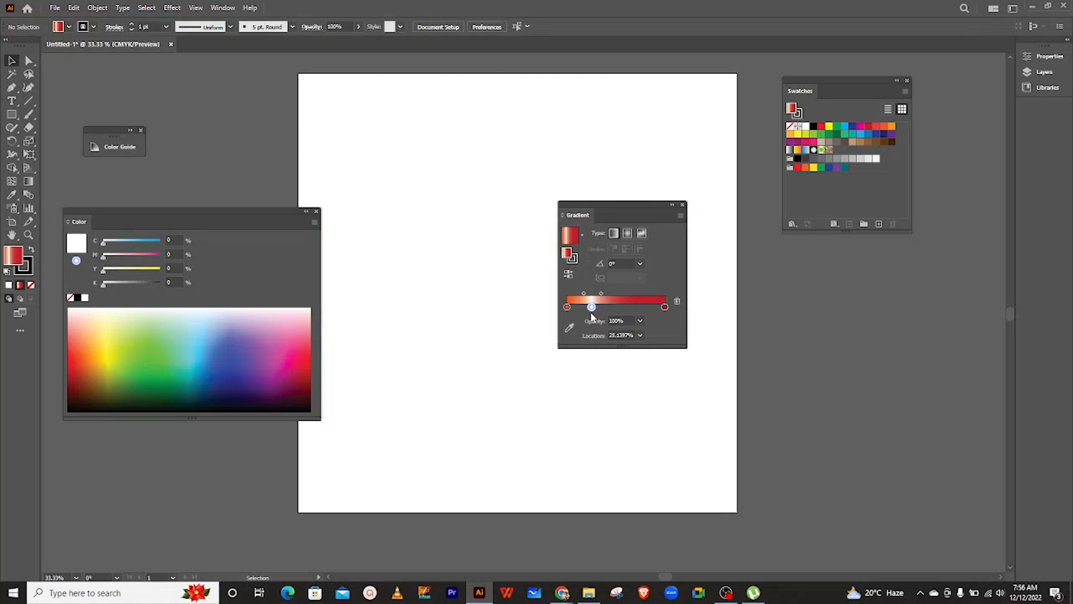
key(ctrl+z)
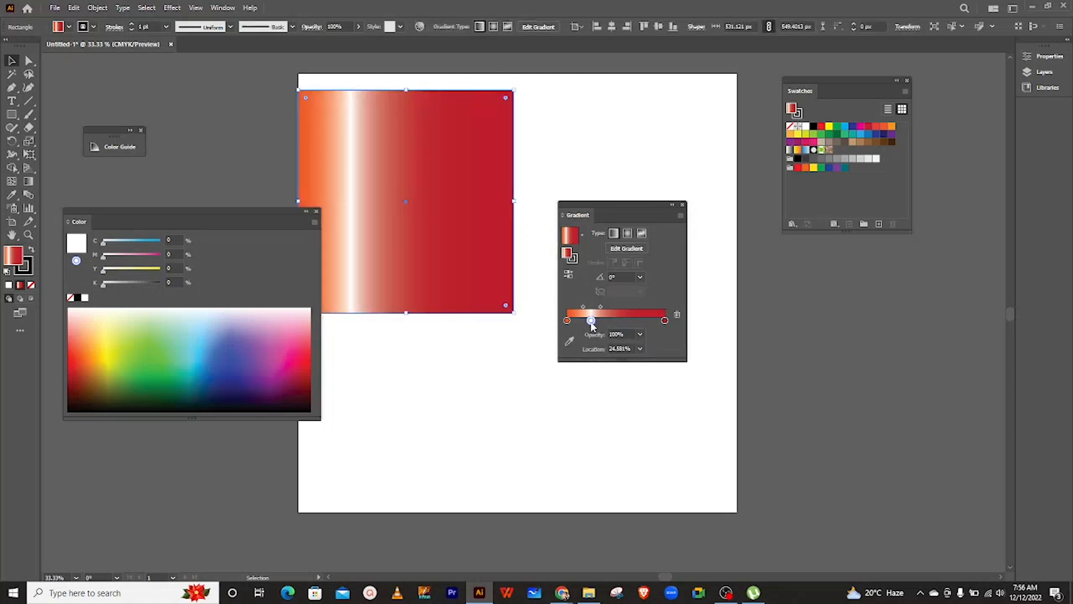
key(Delete)
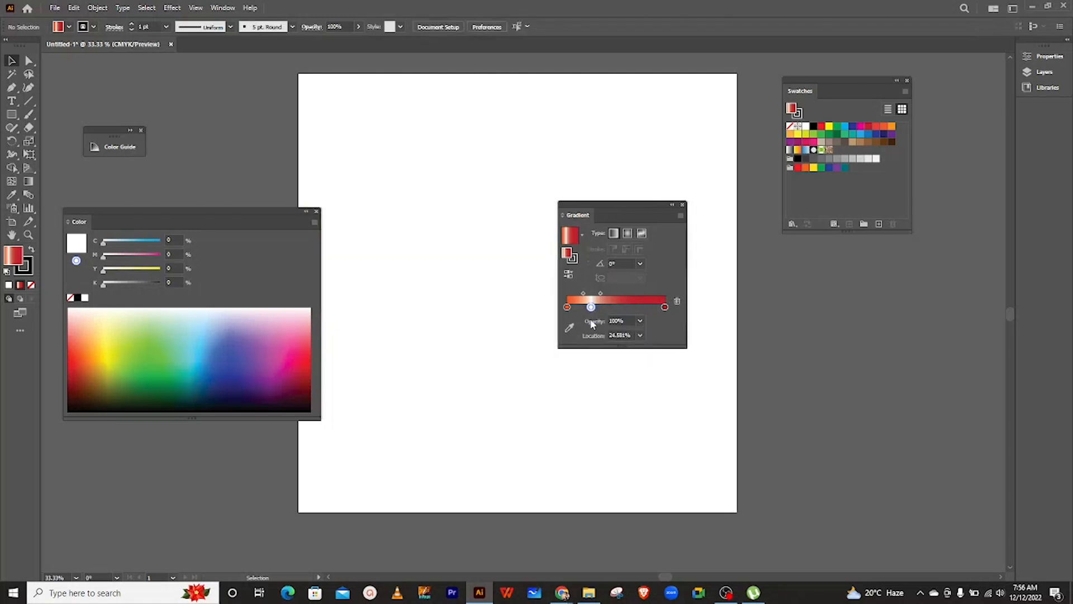
key(ctrl+z)
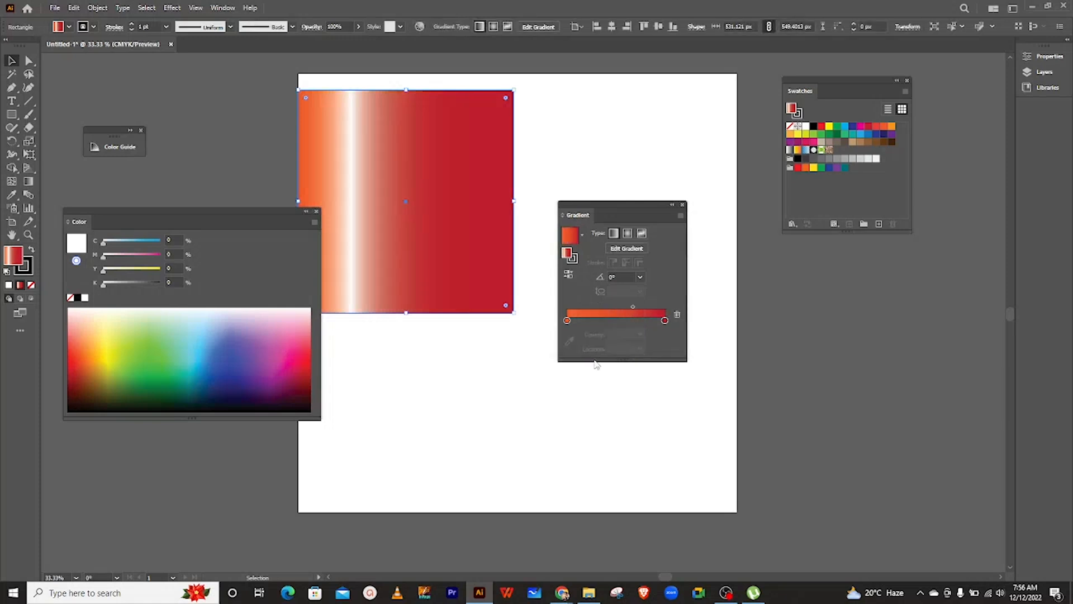
Step: Remove the white stop from the gradient, and reposition the square near the artboard's upper middle with the Gradient panel placed below Swatches
key(ctrl+z)
drag(621, 223, 719, 298)
drag(408, 209, 504, 252)
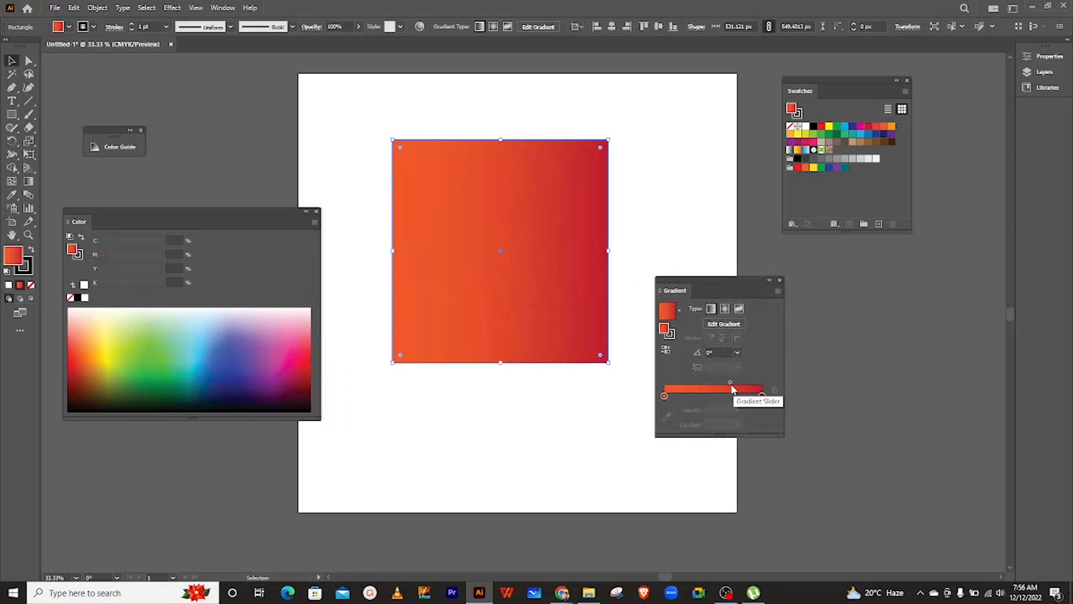
drag(719, 298, 855, 242)
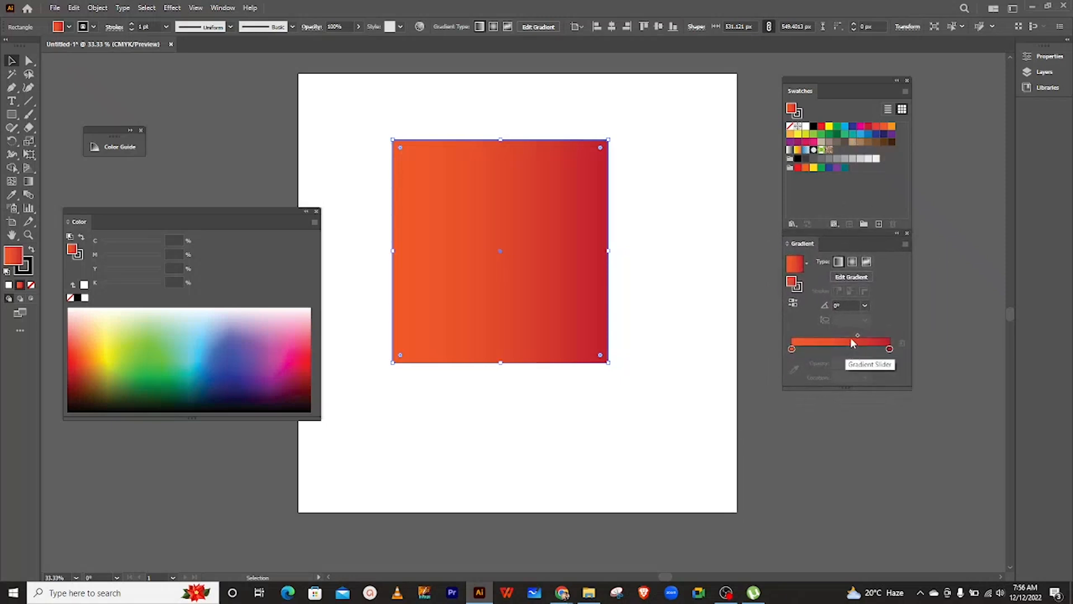
Step: Move the orange-red midpoint to about 53%, and try the red stop at about 70% before returning it to the gradient's end
drag(857, 336, 843, 336)
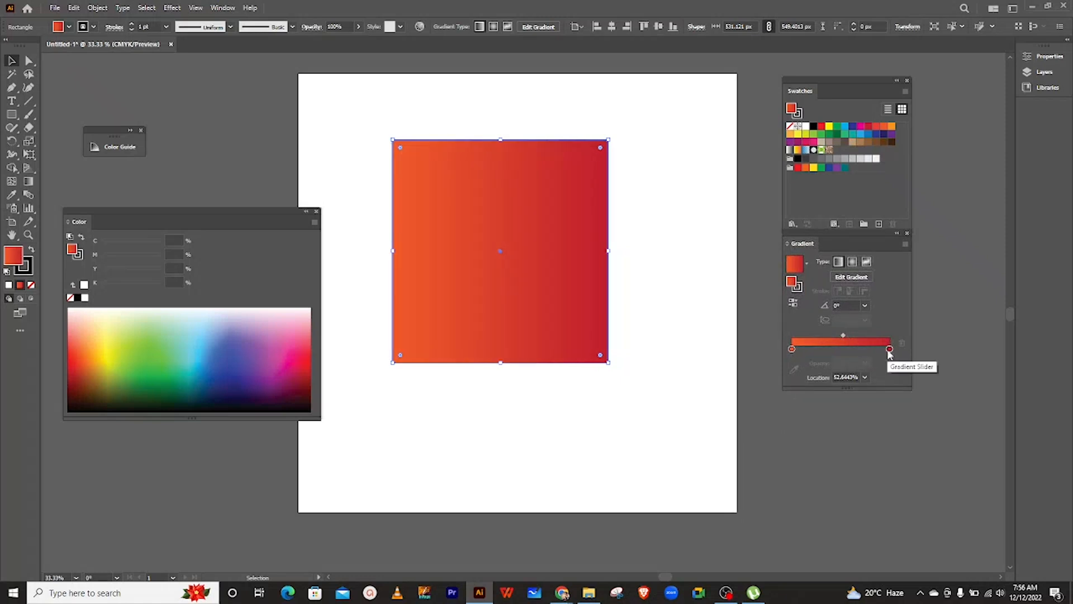
drag(890, 349, 861, 350)
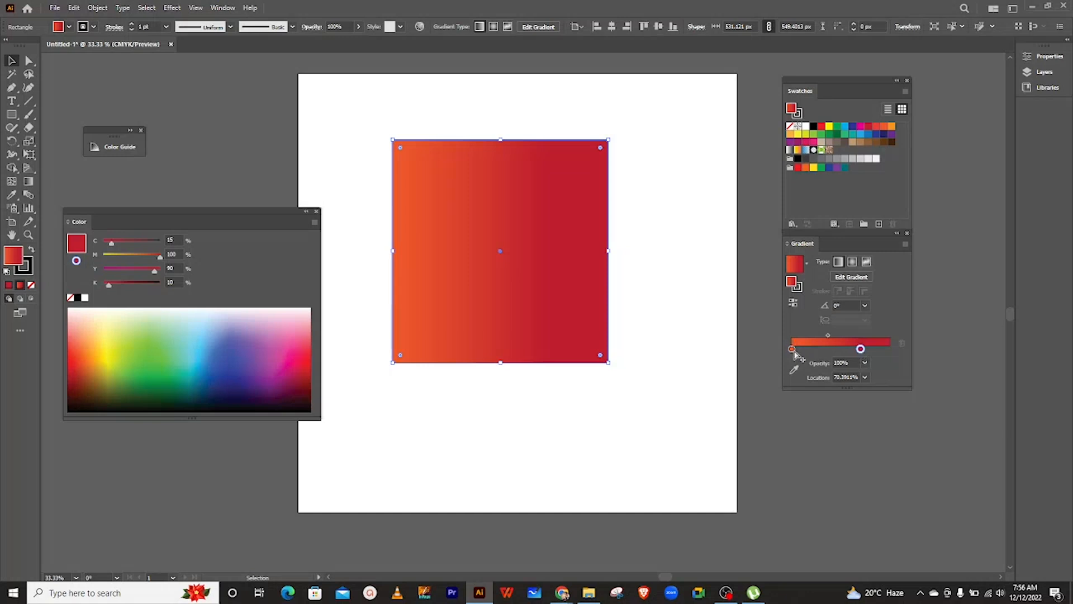
drag(861, 349, 889, 349)
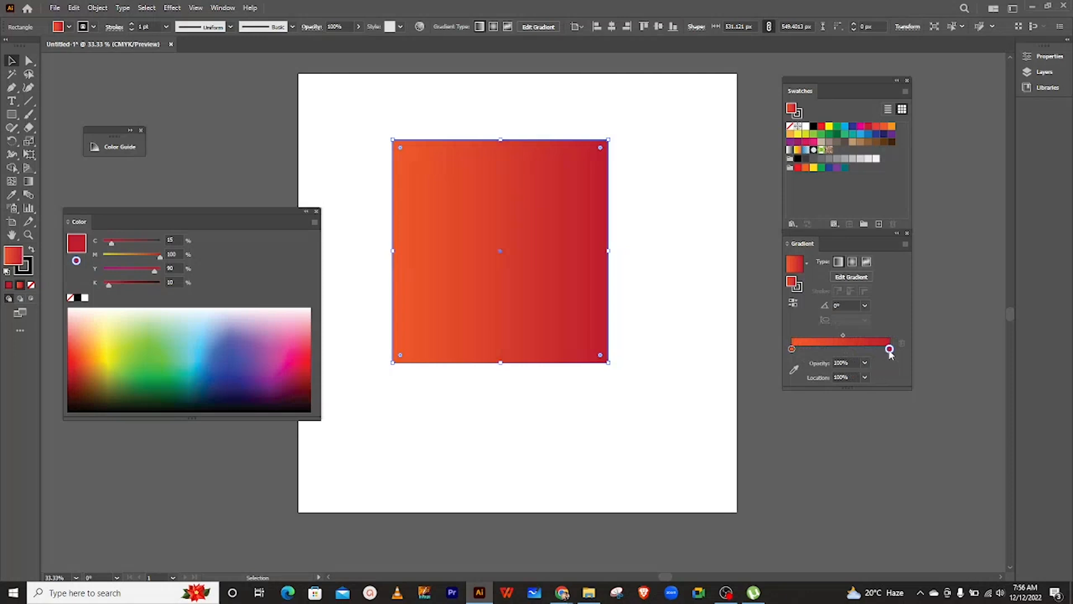
drag(890, 349, 861, 349)
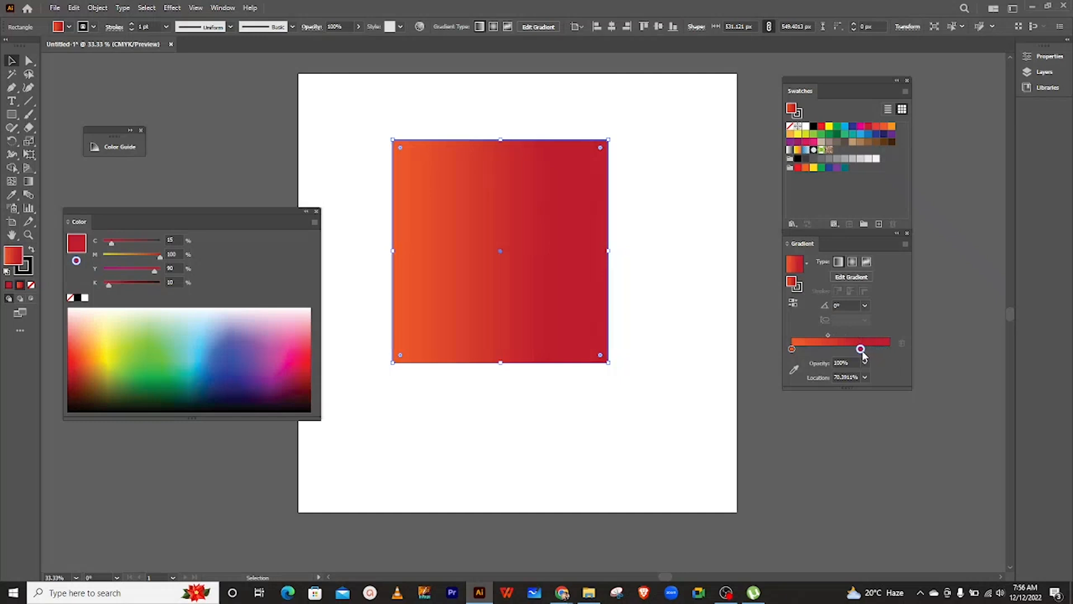
click(885, 350)
drag(885, 350, 891, 350)
Step: Recolour the gradient's end stop dark blue and its start stop light blue from the swatches, with the midpoint at about 31%
drag(854, 128, 891, 434)
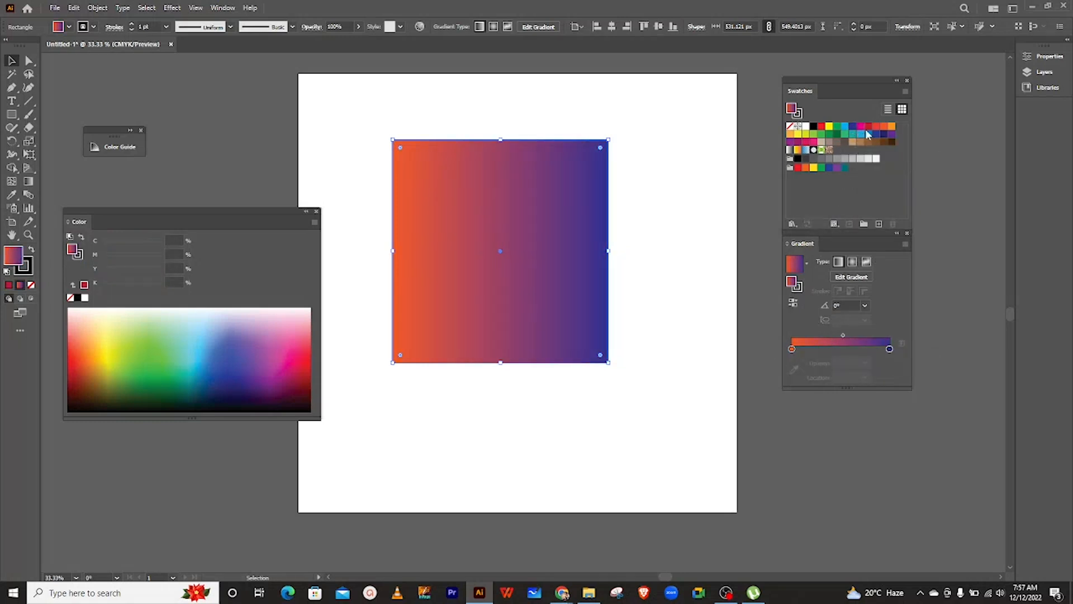
drag(860, 138, 792, 349)
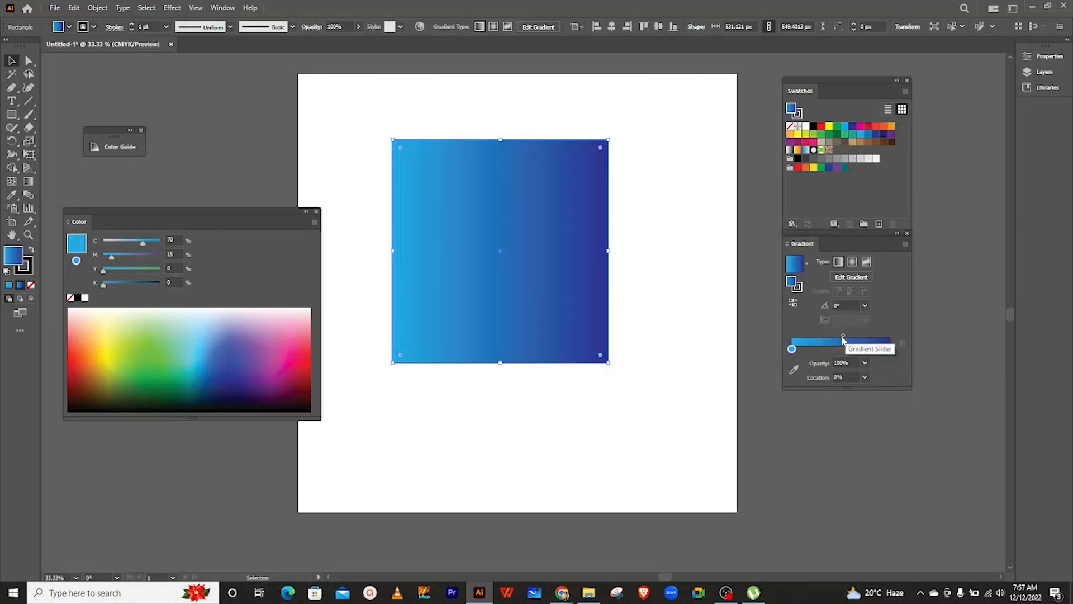
drag(842, 337, 818, 338)
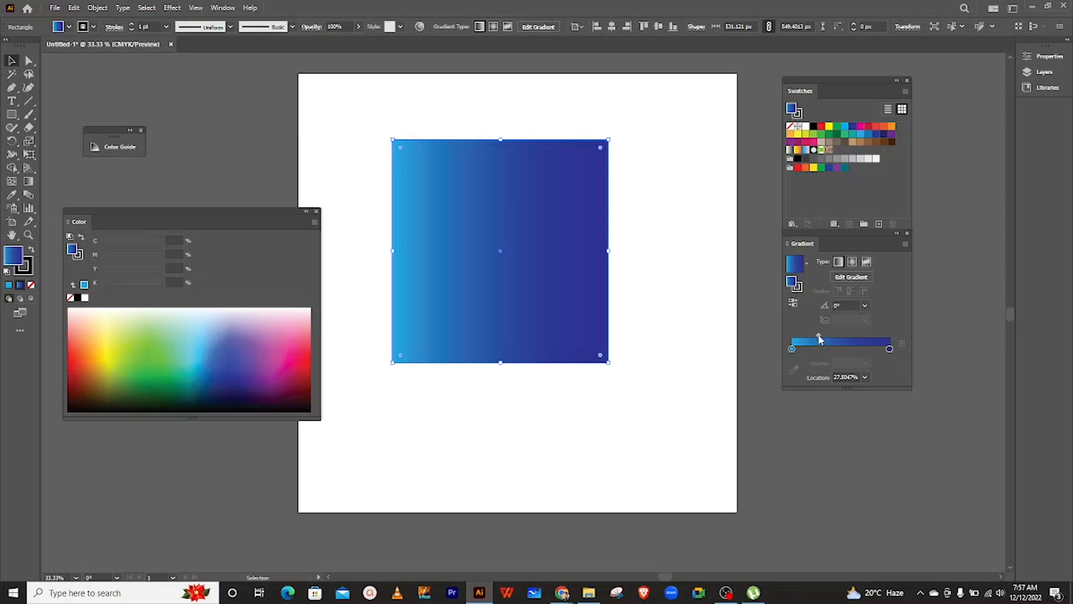
drag(820, 338, 823, 338)
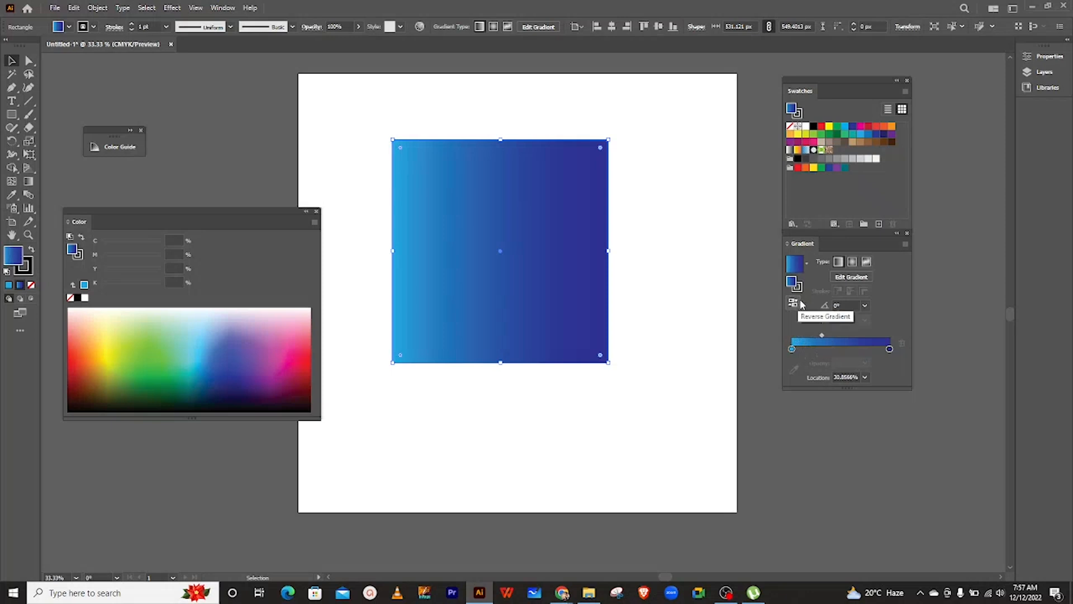
Step: Add a white stop at about 1% of the gradient and shift the light blue stop to about 26%
drag(792, 349, 808, 350)
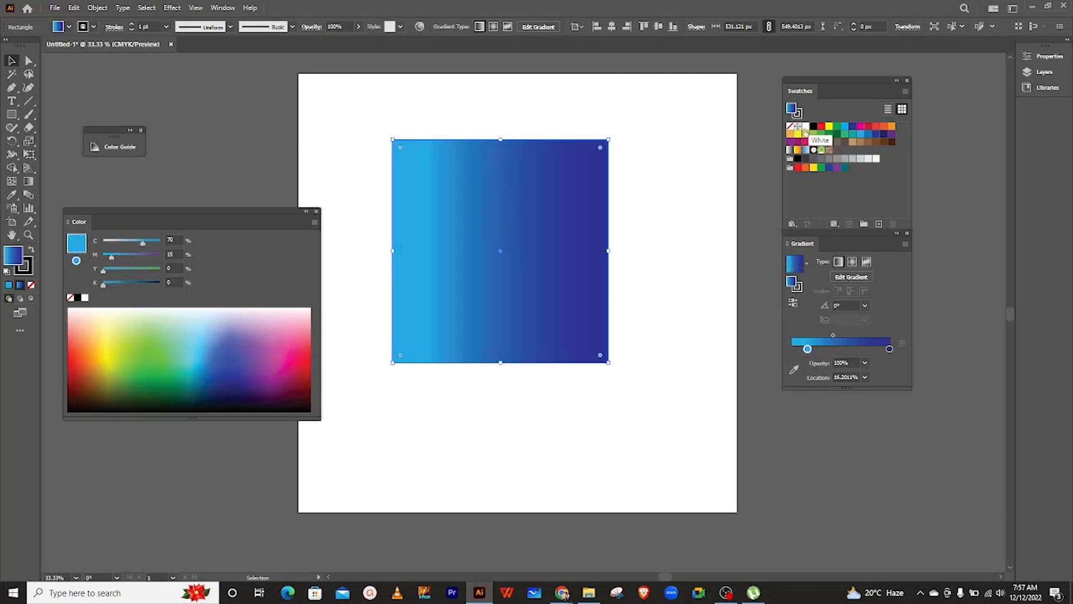
click(795, 349)
drag(805, 130, 794, 351)
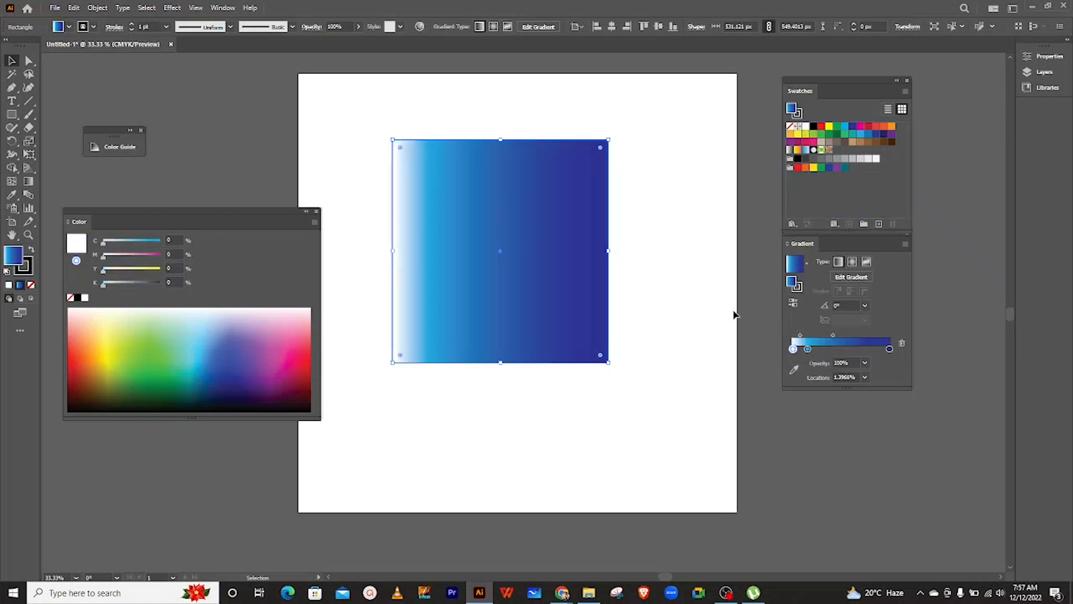
drag(807, 349, 818, 348)
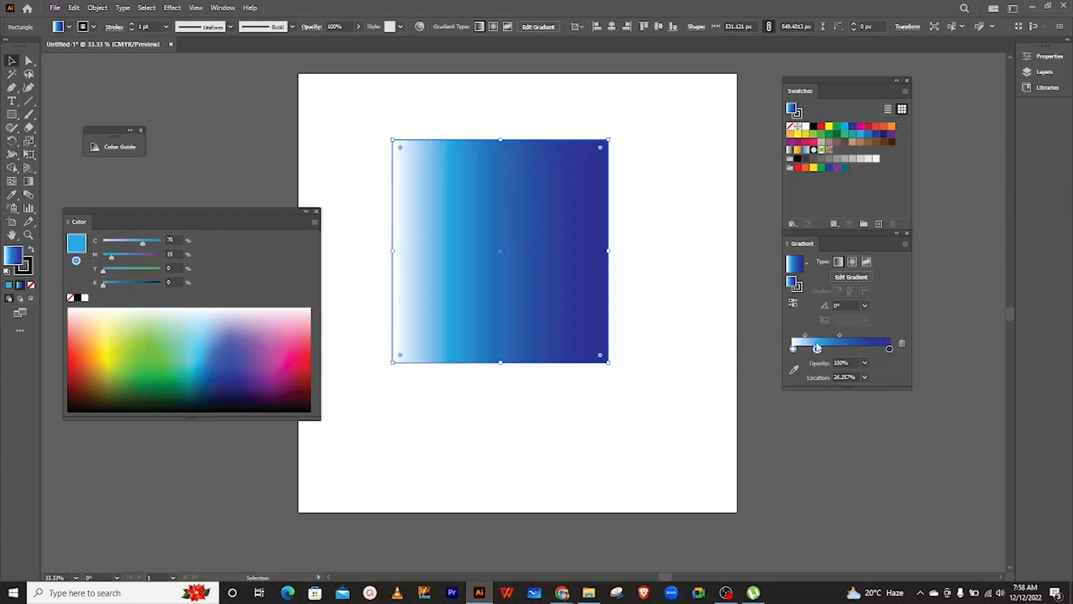
Step: Enlarge the Gradient panel and arrange it beside the square, with the square overlapping the artboard's left edge and the Color panel moved aside
drag(837, 246, 707, 209)
drag(501, 258, 459, 238)
drag(227, 225, 127, 201)
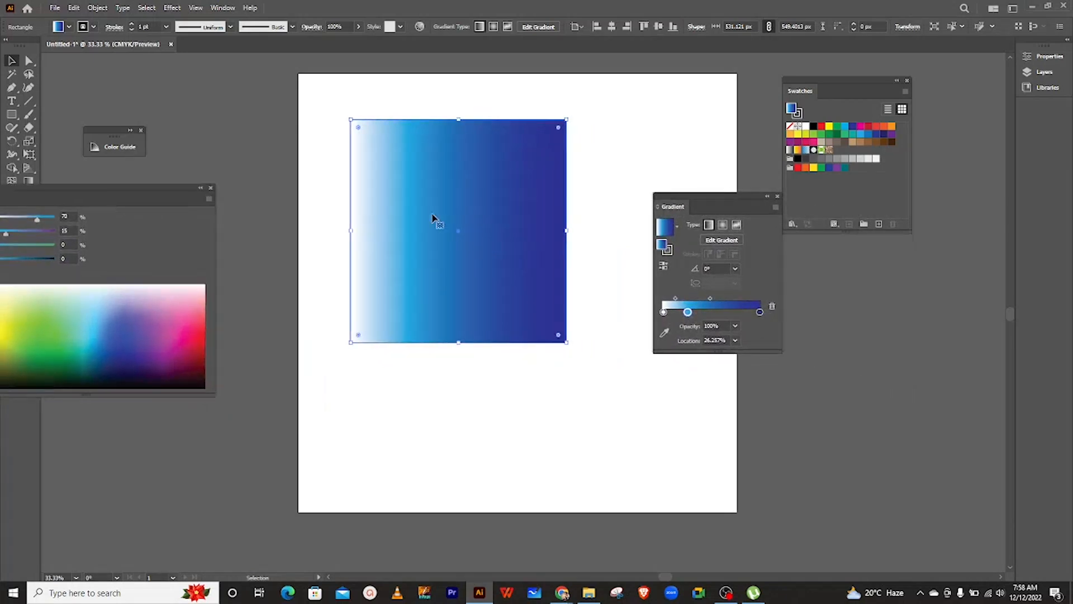
drag(730, 209, 663, 205)
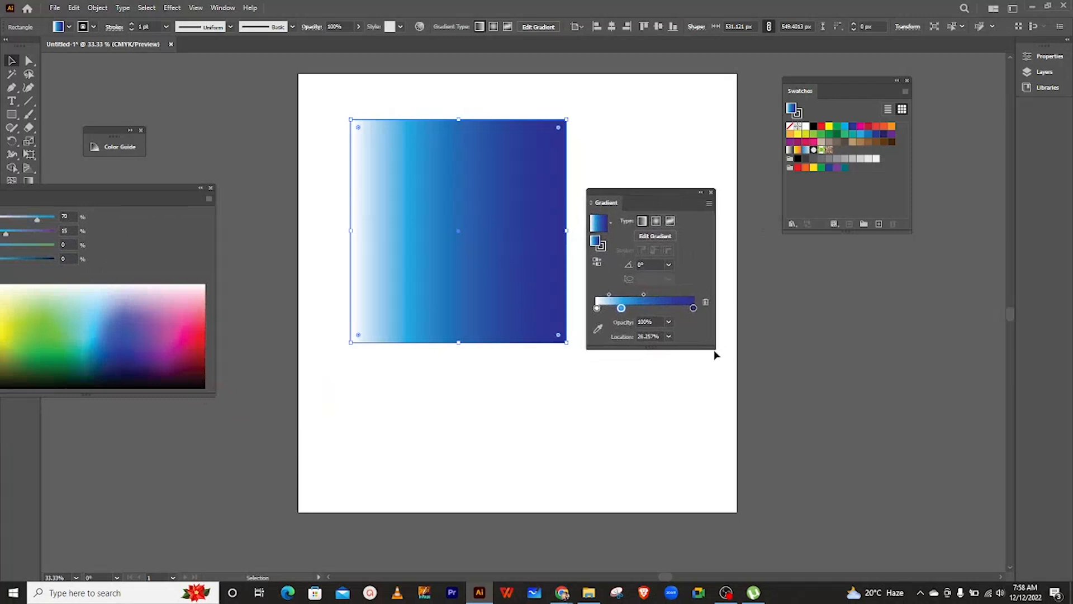
drag(714, 352, 893, 484)
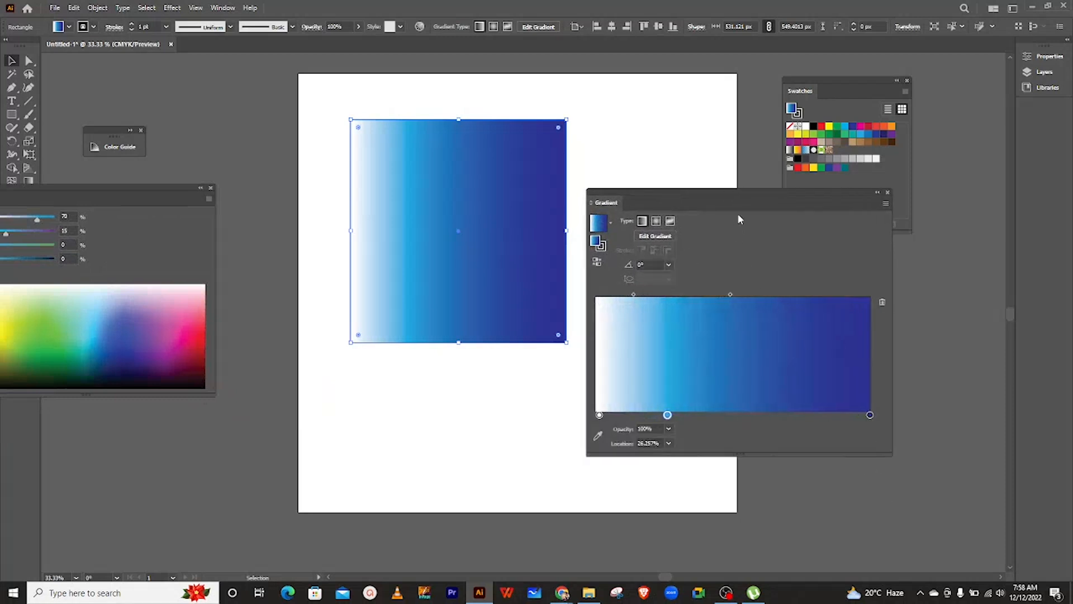
drag(703, 201, 666, 198)
drag(460, 232, 393, 239)
drag(633, 187, 585, 150)
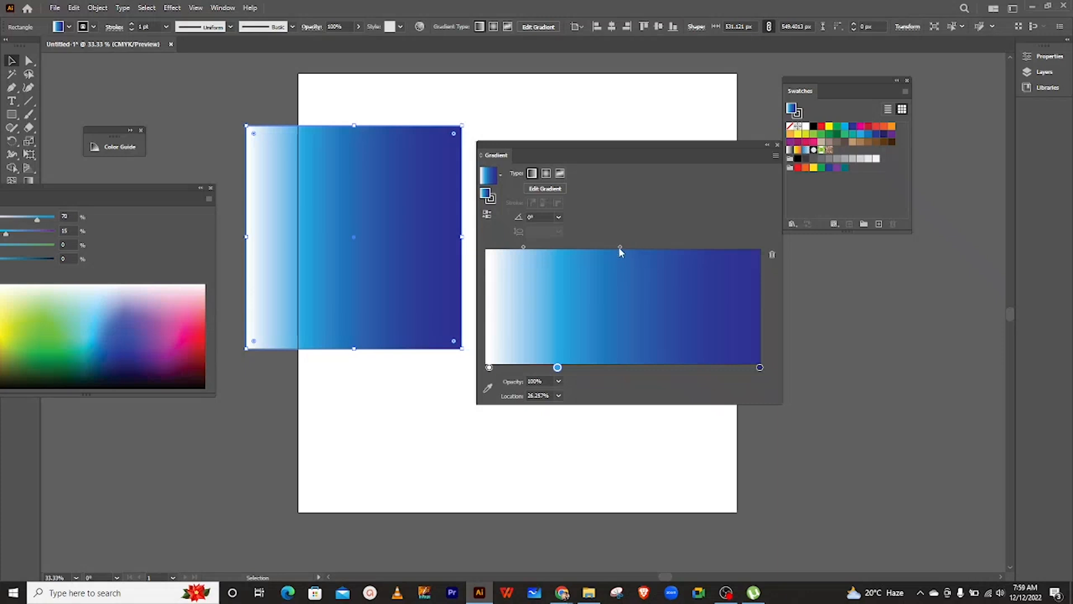
Step: Adjust the midpoint between light and dark blue to about 38% and the midpoint between white and light blue to 13%
drag(620, 249, 598, 259)
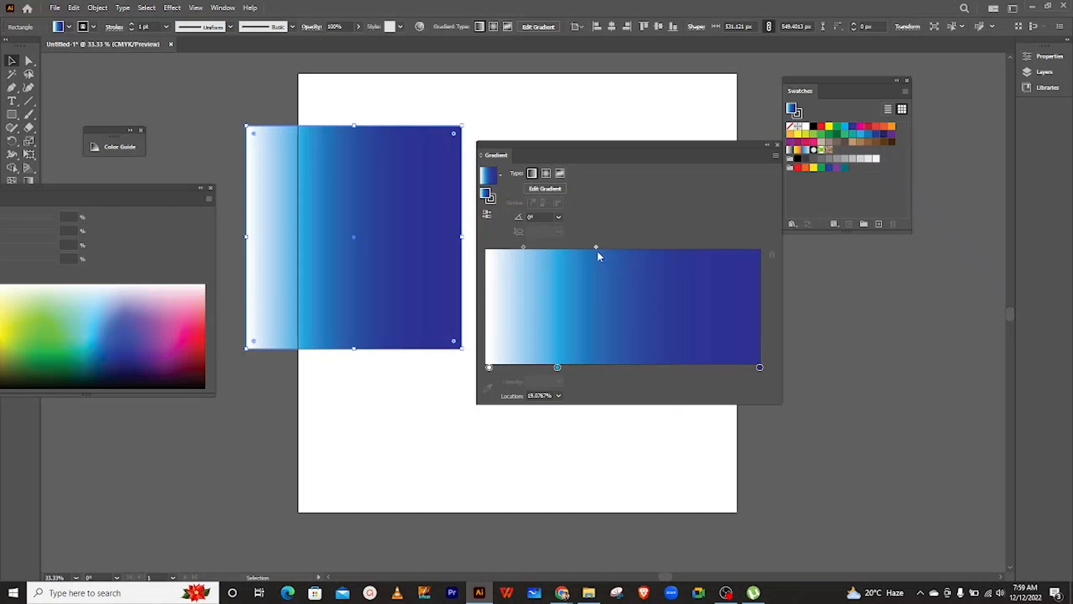
key(ctrl+z)
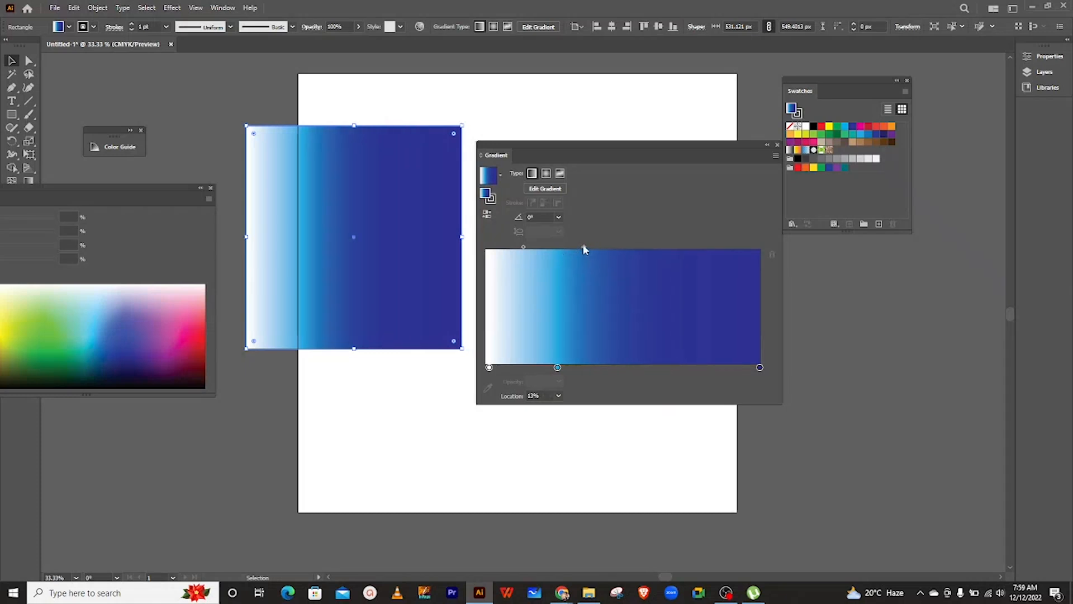
drag(584, 245, 605, 246)
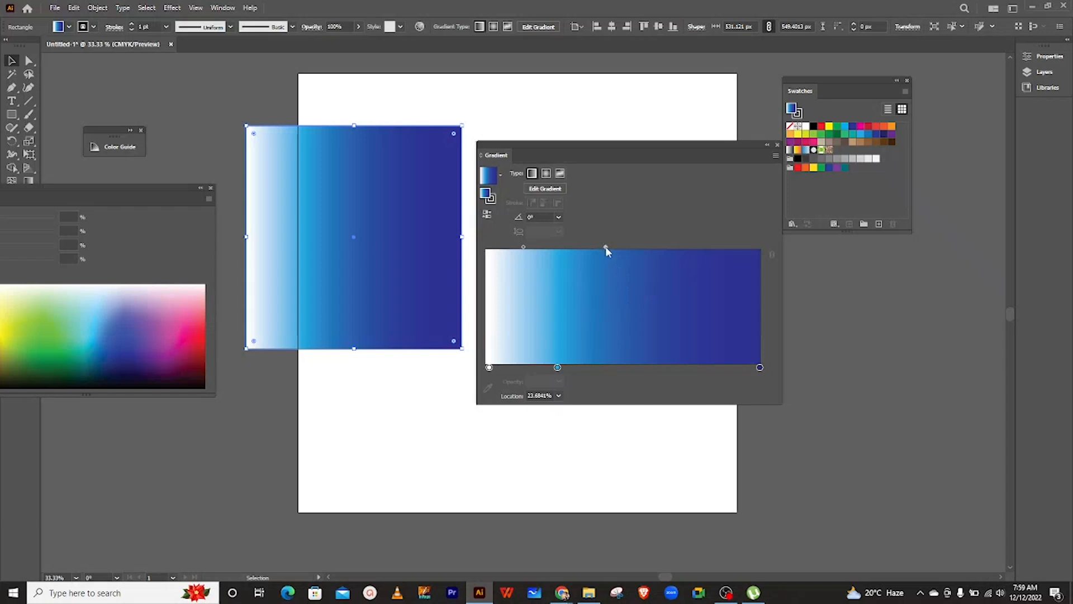
drag(603, 245, 637, 262)
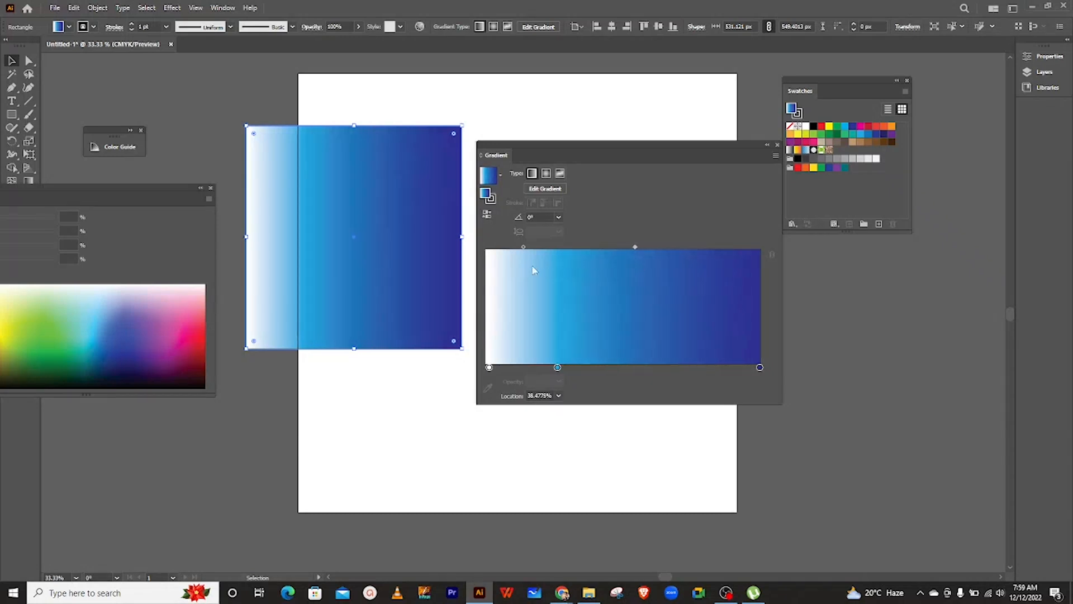
drag(525, 251, 558, 257)
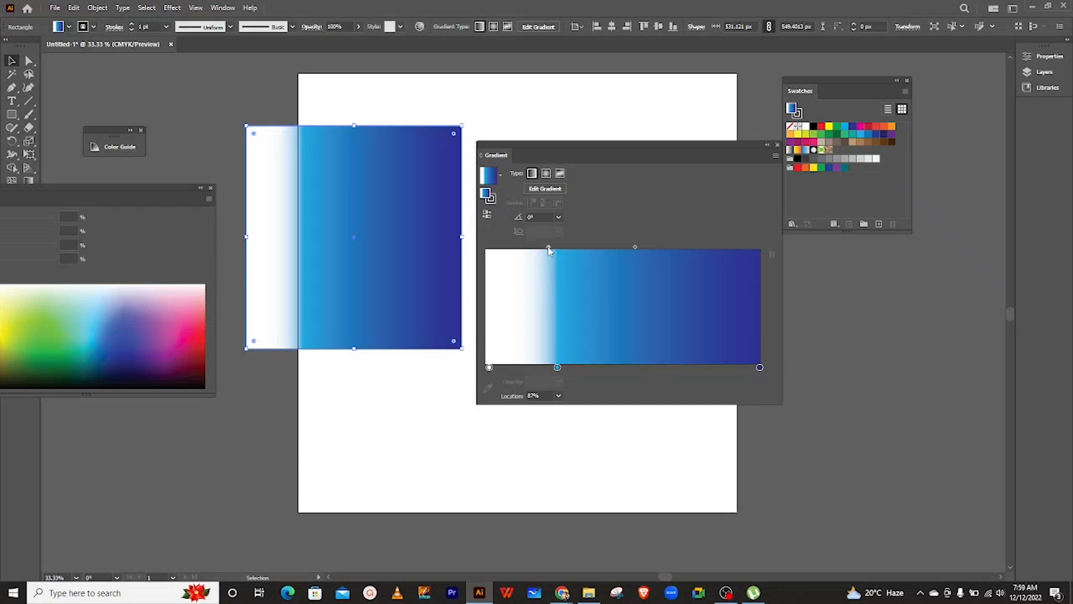
drag(548, 248, 498, 251)
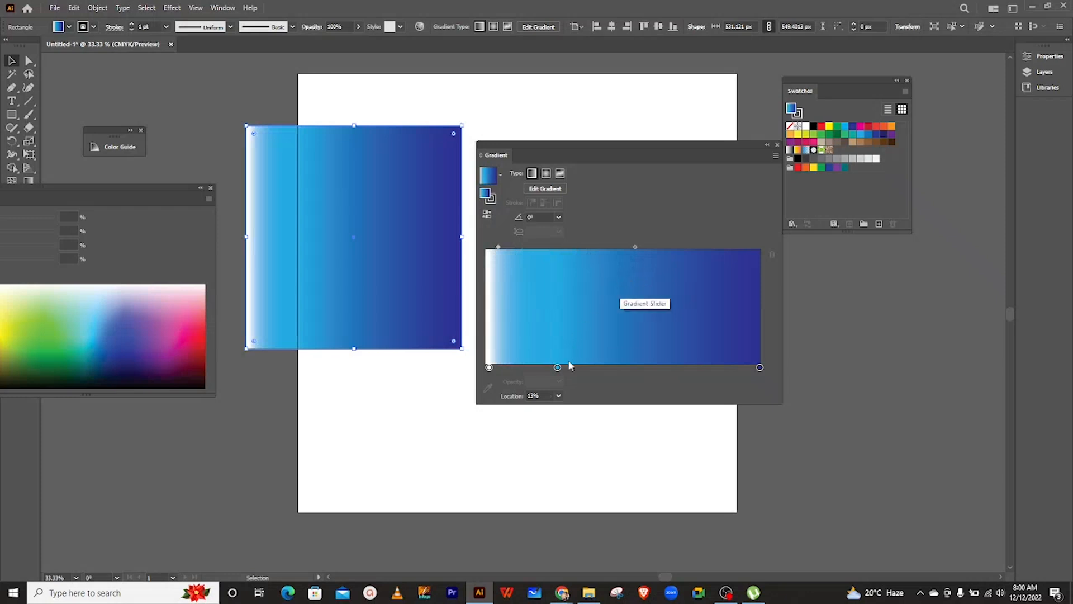
Step: Try removing the light blue stop from the gradient, undo the removal, and move the stop to about 34%
drag(558, 367, 652, 383)
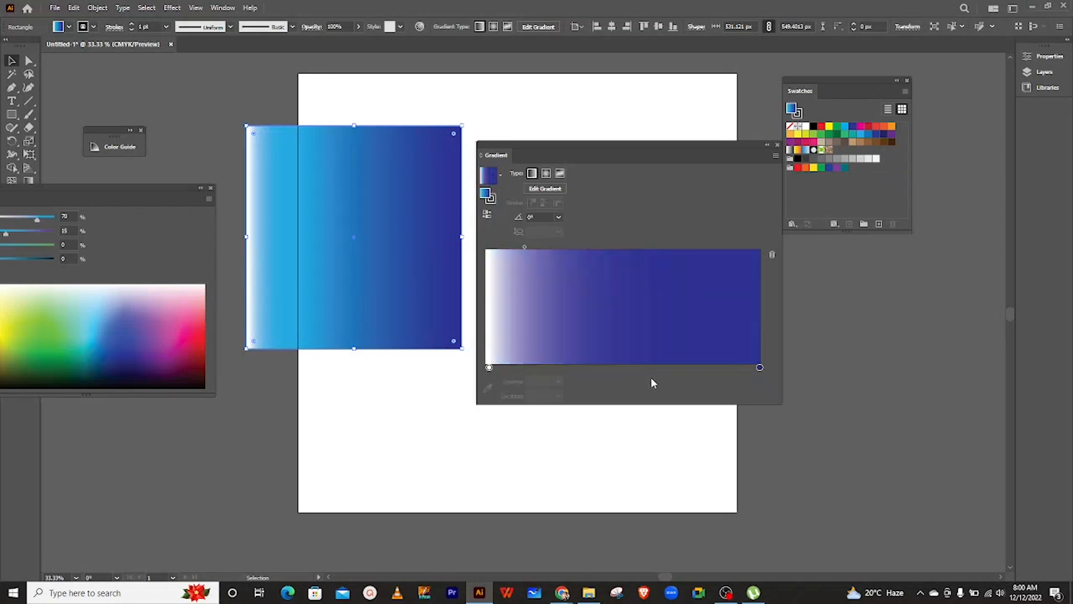
key(ctrl+z)
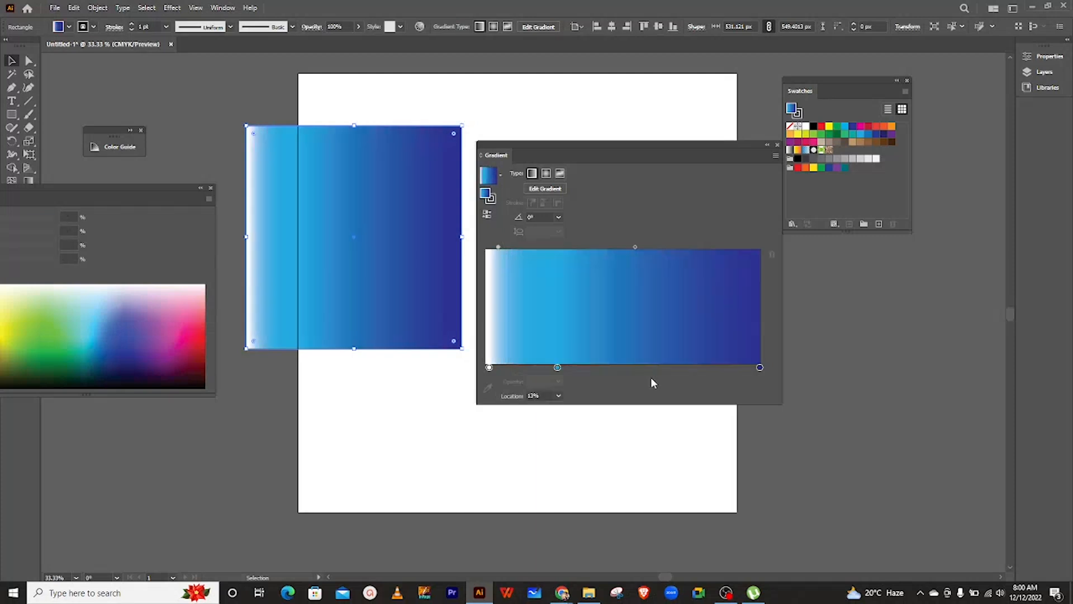
click(558, 369)
drag(558, 368, 580, 369)
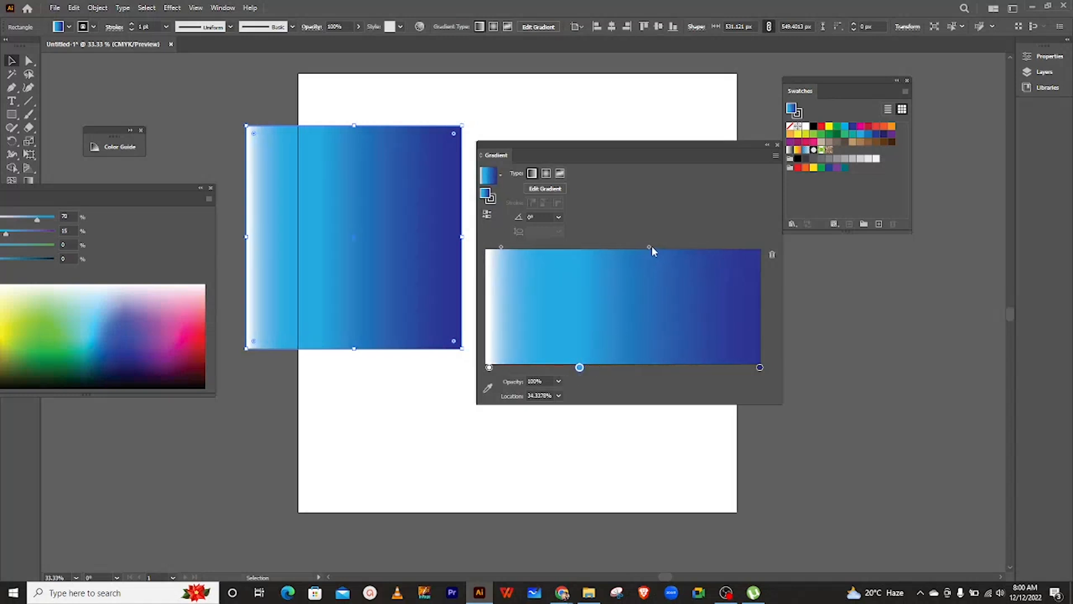
Step: Try the light-to-dark blue midpoint at 13%, then set it to about 43% with the light blue stop at about 35%
drag(650, 247, 600, 244)
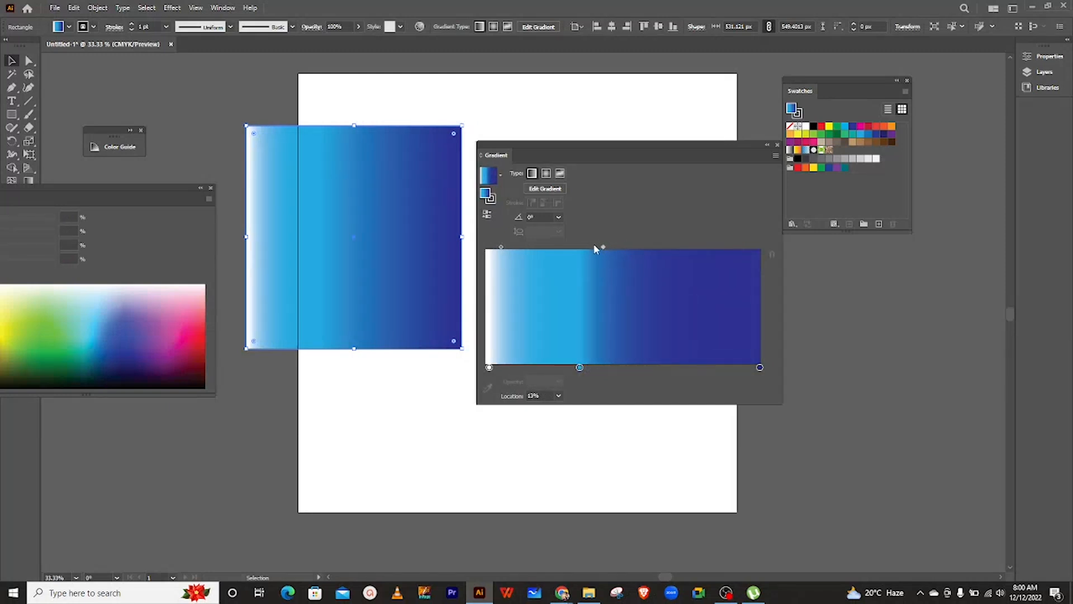
drag(596, 245, 599, 245)
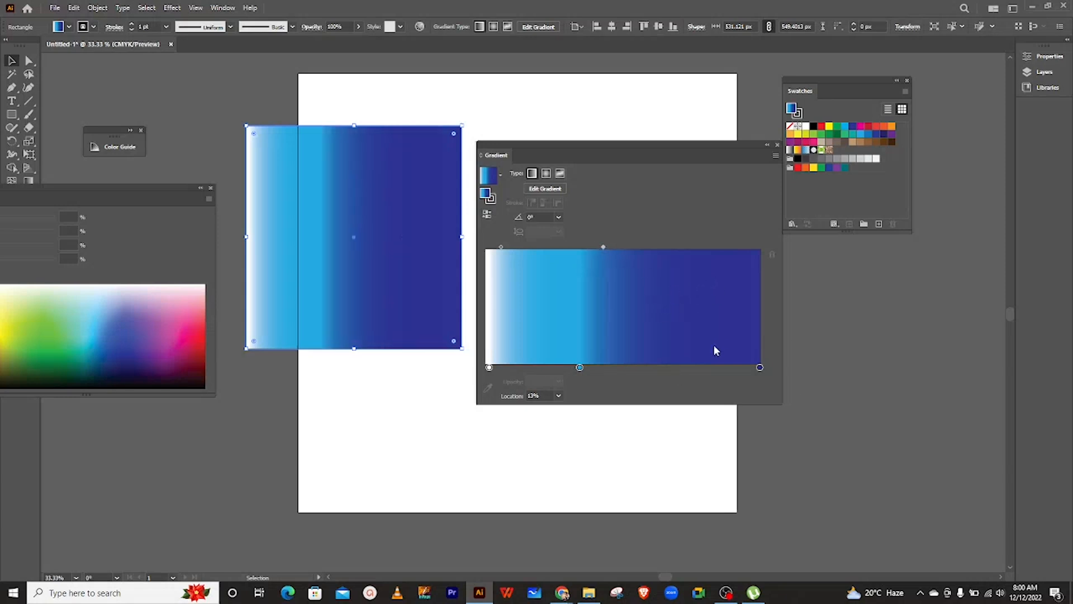
drag(580, 367, 583, 369)
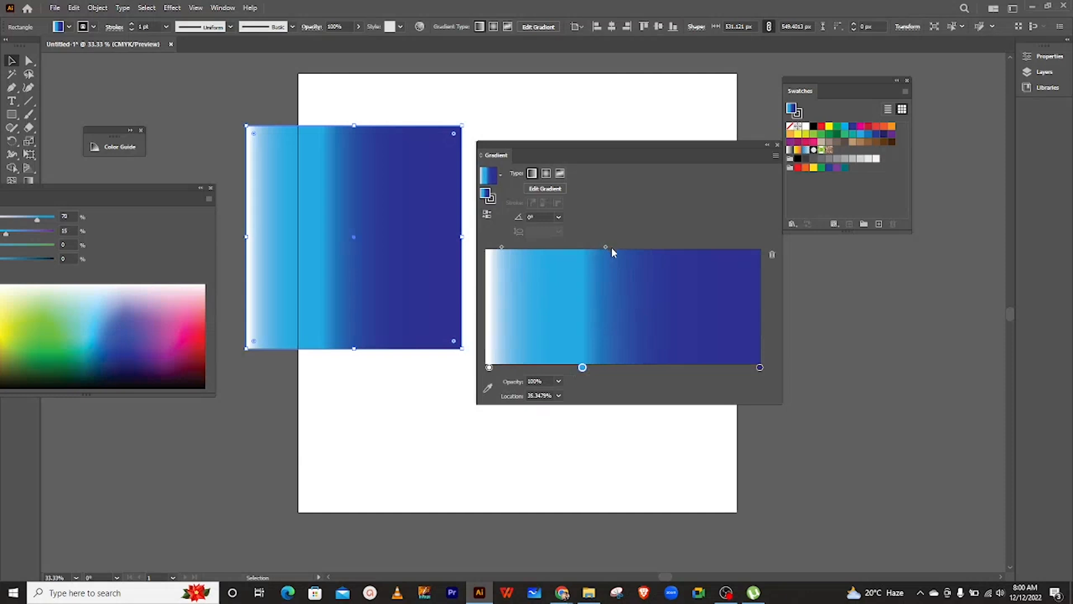
drag(606, 247, 658, 247)
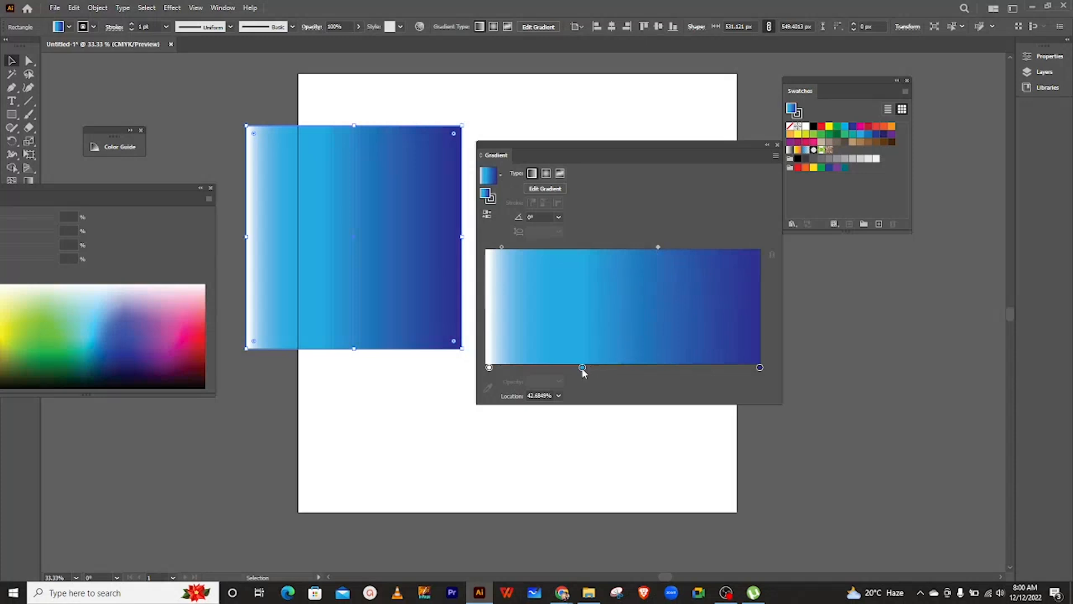
mouse_move(583, 369)
mouse_down()
mouse_move(700, 367)
mouse_move(581, 365)
mouse_up()
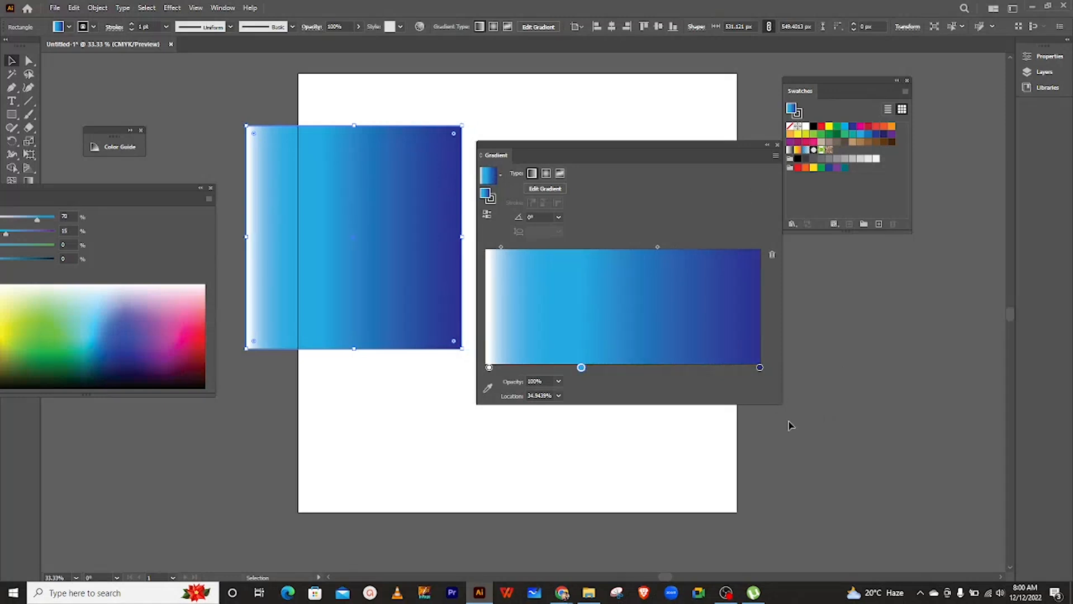
Step: Shrink the Gradient panel and place it below the Swatches panel, and move the gradient square fully onto the artboard
drag(782, 404, 628, 404)
drag(595, 159, 867, 269)
drag(353, 241, 485, 270)
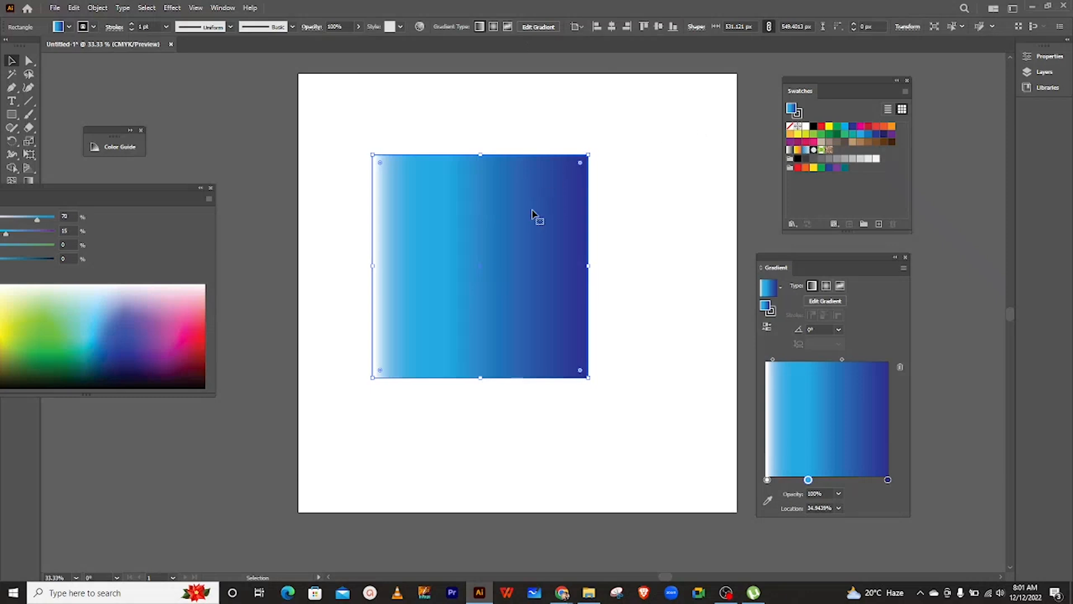
drag(487, 270, 563, 262)
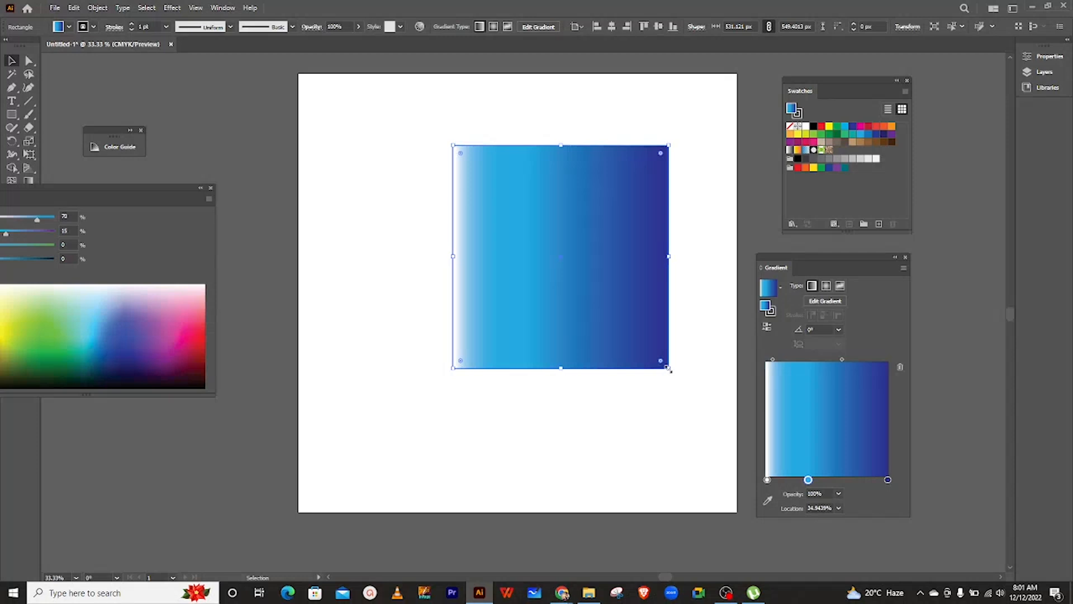
Step: Scale the gradient square down to about 383 by 396 px and place it in the artboard's upper half
drag(668, 368, 638, 336)
drag(562, 263, 530, 258)
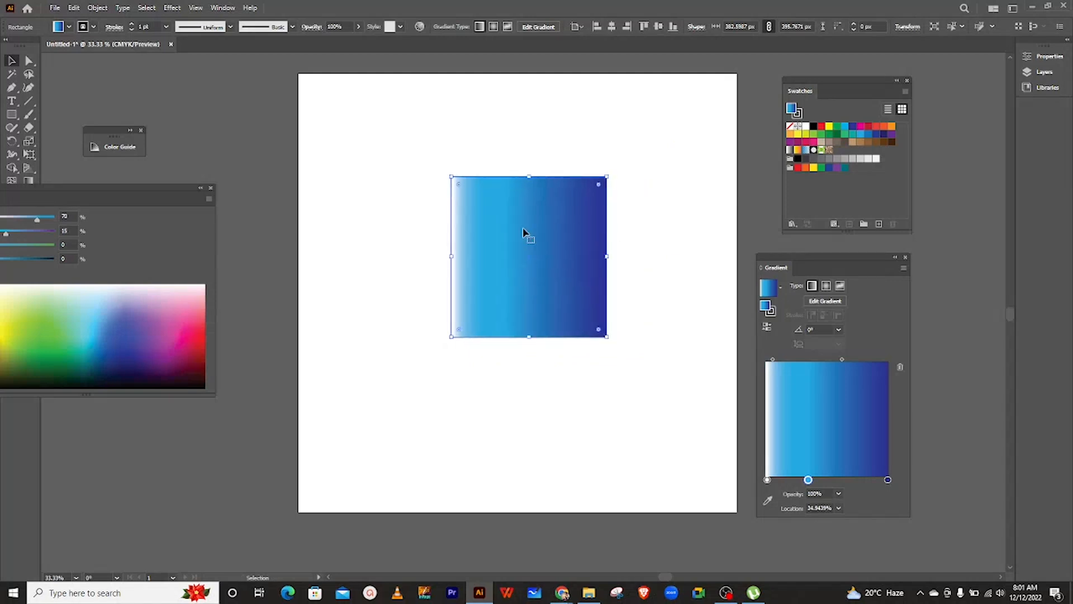
drag(524, 230, 510, 214)
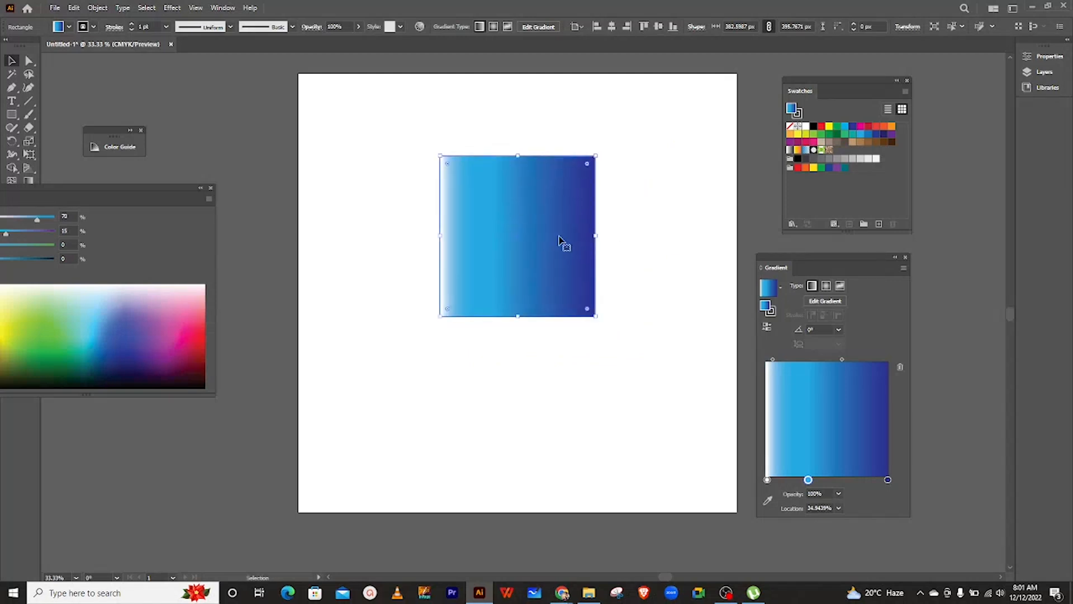
Step: Reduce the Color panel to a compact size and place it below the Gradient panel
click(417, 232)
drag(161, 189, 263, 181)
drag(313, 396, 178, 244)
drag(142, 193, 893, 442)
Step: Enlarge the gradient square to about 427 by 426 px, move it near the artboard's top edge and deselect it
click(526, 278)
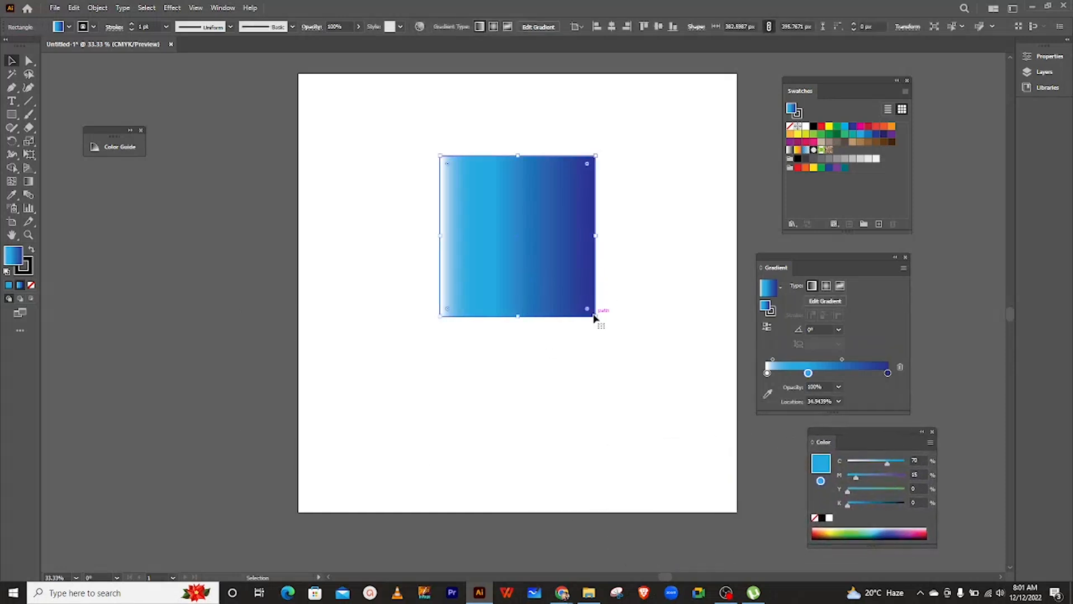
drag(594, 313, 619, 328)
drag(528, 251, 489, 208)
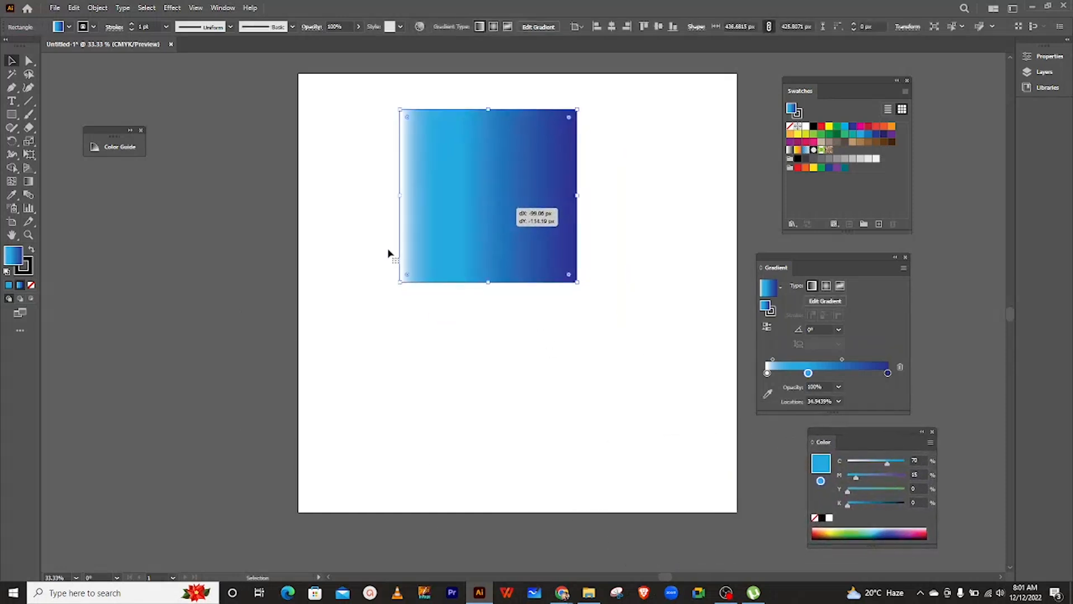
click(308, 279)
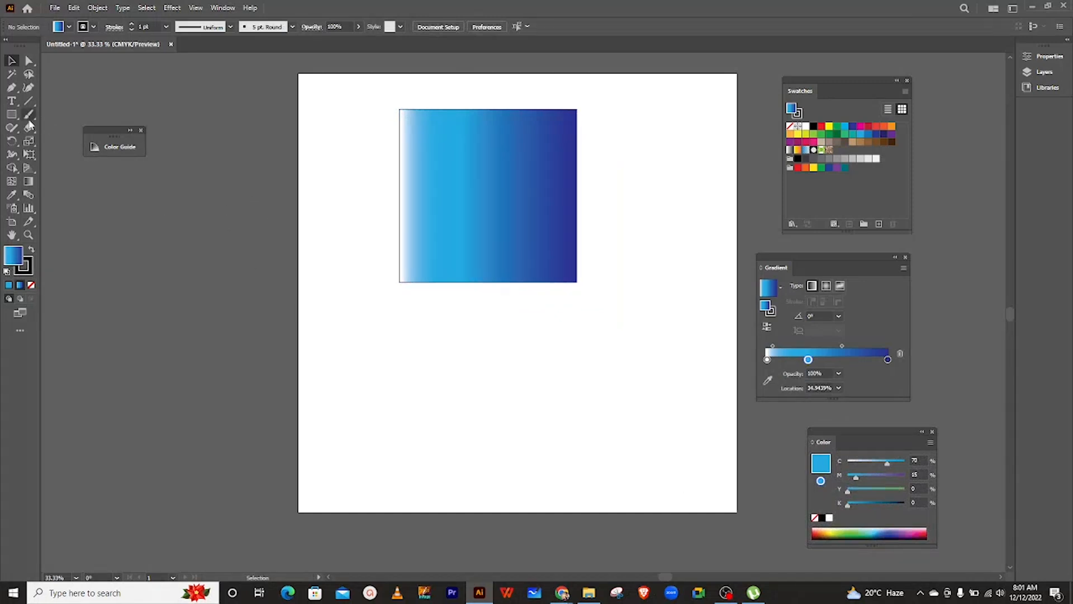
Step: Draw a second square about 543 px wide with a dark blue fill (C 100, M 100) below the gradient square
click(853, 129)
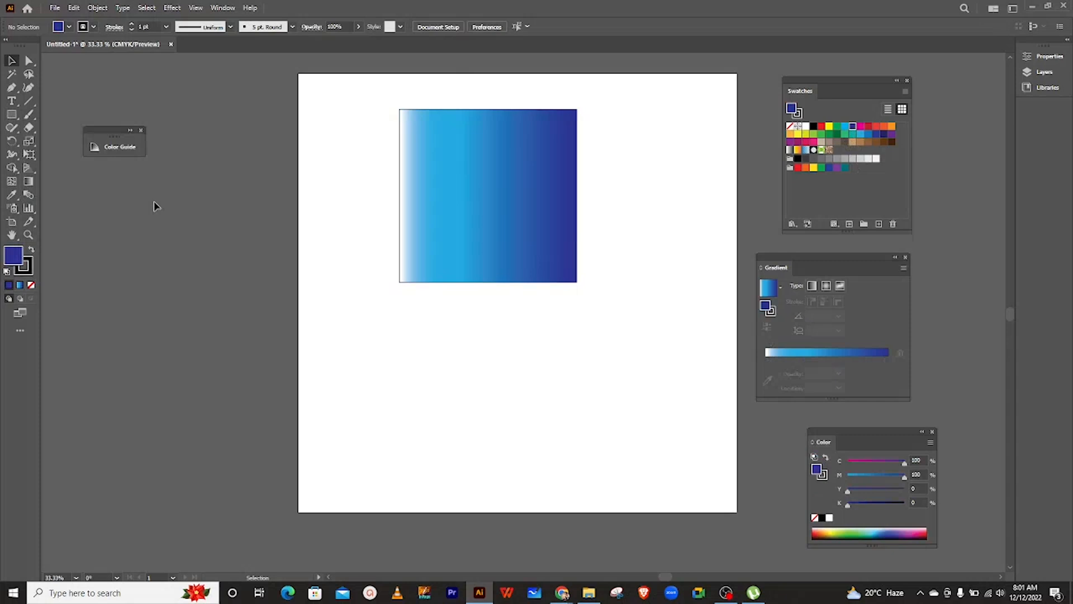
click(11, 114)
drag(450, 338, 671, 559)
Step: Arrange the gradient square in the artboard's upper-right area and the dark blue square in its lower-left area
click(11, 59)
drag(482, 209, 533, 182)
drag(583, 435, 485, 378)
drag(467, 179, 560, 194)
click(492, 422)
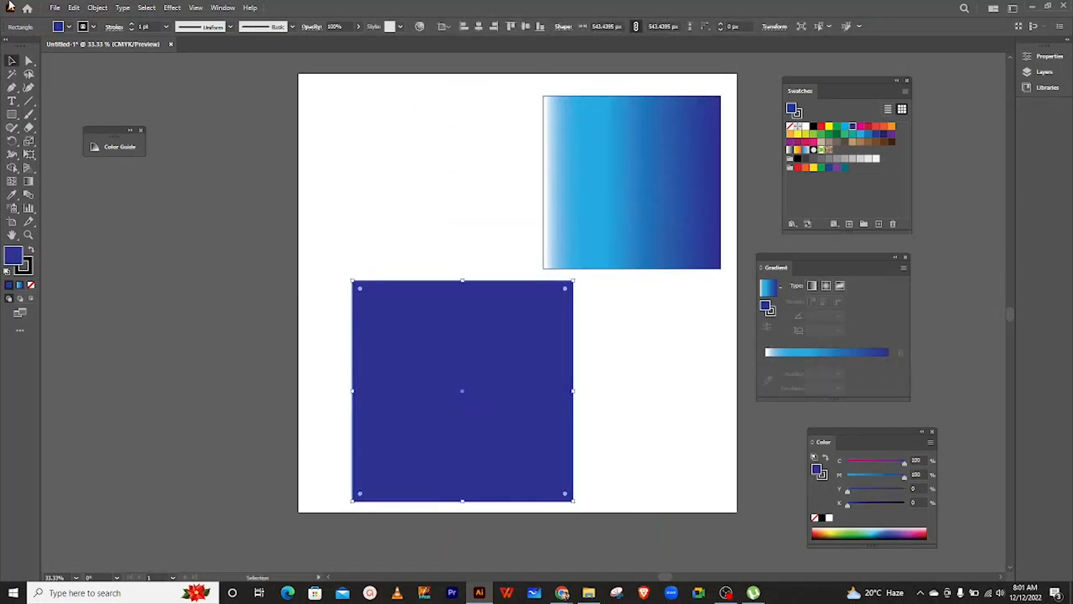
Step: Give the dark blue square a dark blue stroke and no fill, and shift it slightly up and left
click(93, 26)
click(70, 52)
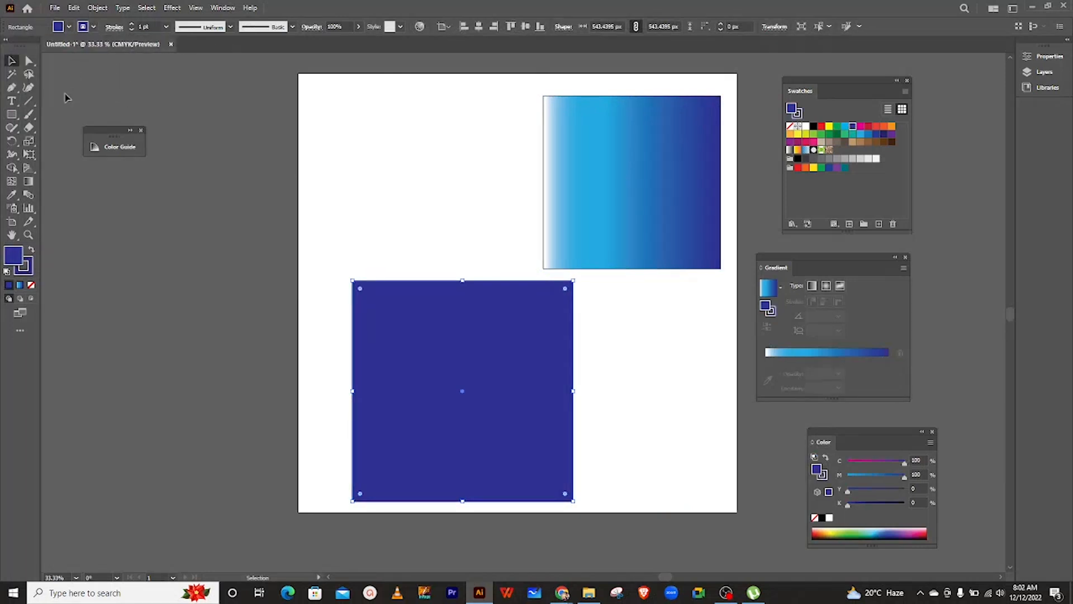
click(67, 28)
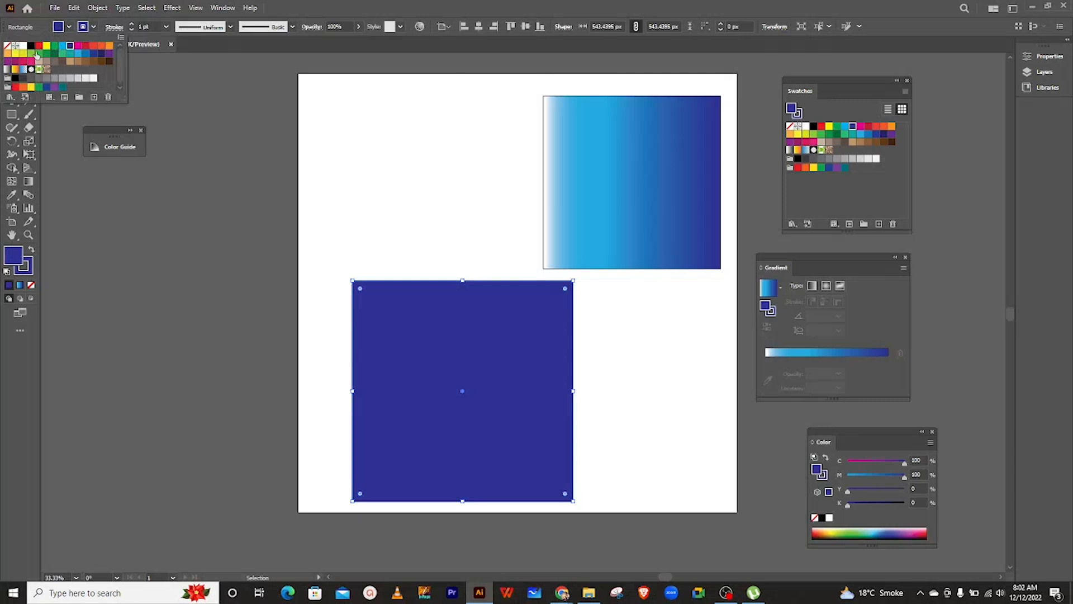
click(9, 47)
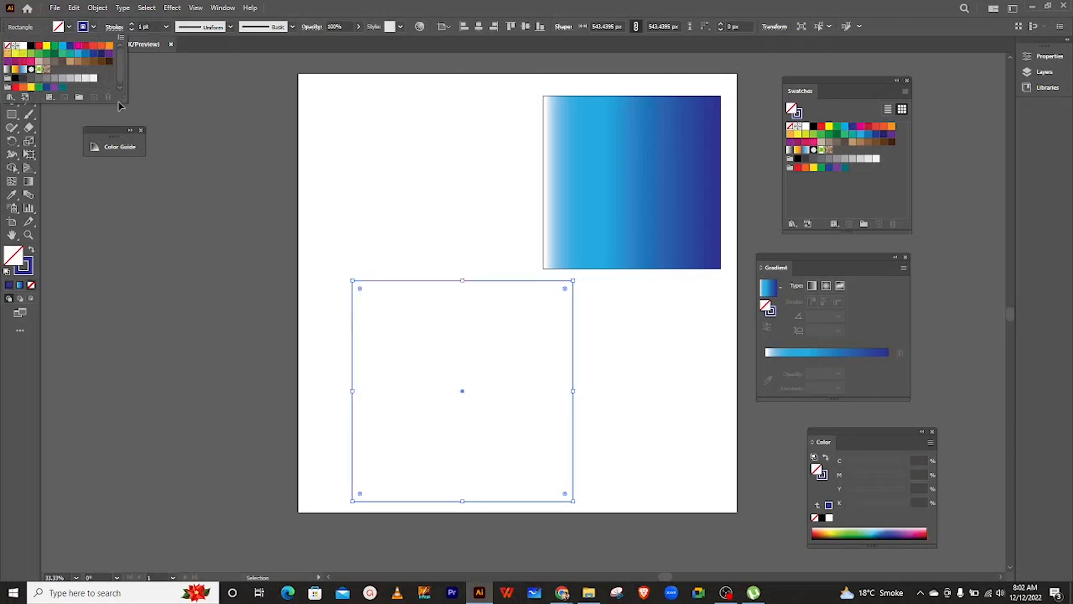
click(453, 381)
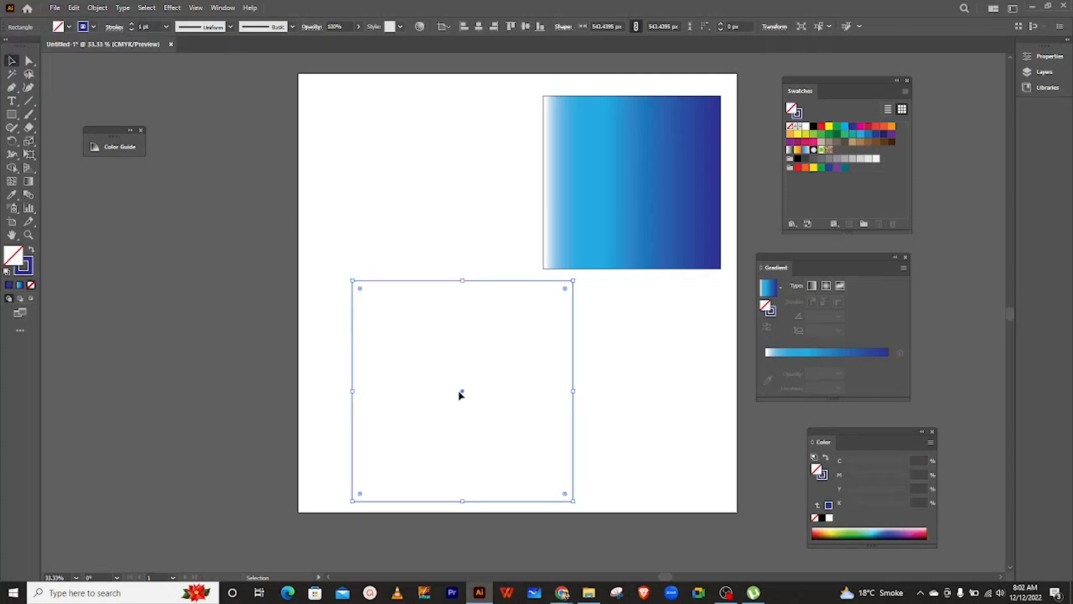
drag(463, 395, 442, 378)
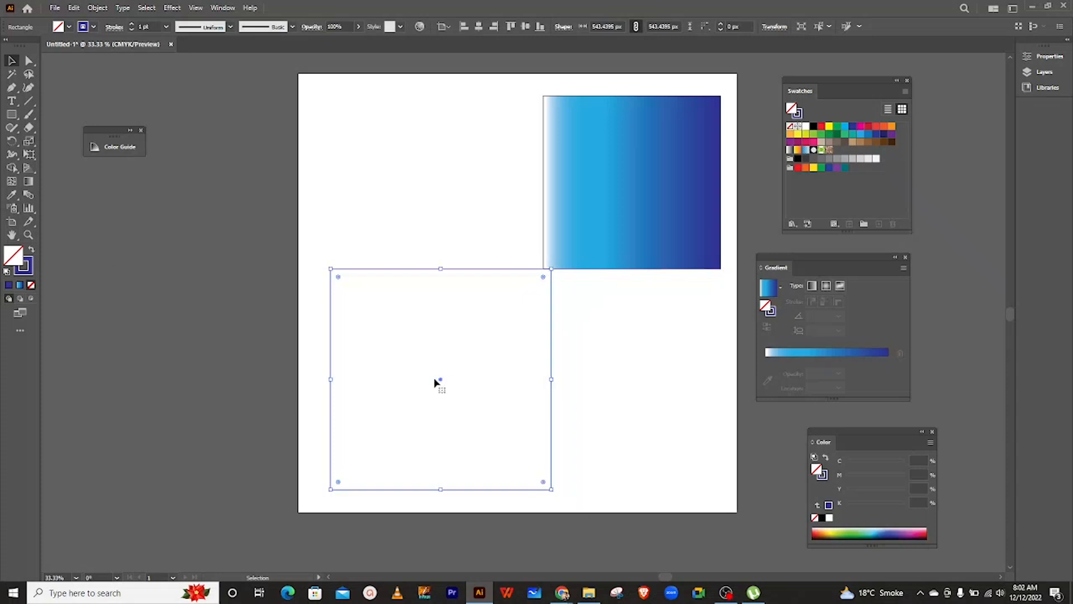
Step: Set the unfilled square's stroke weight to 3 pt and move it closer to the artboard's lower-left corner
click(166, 26)
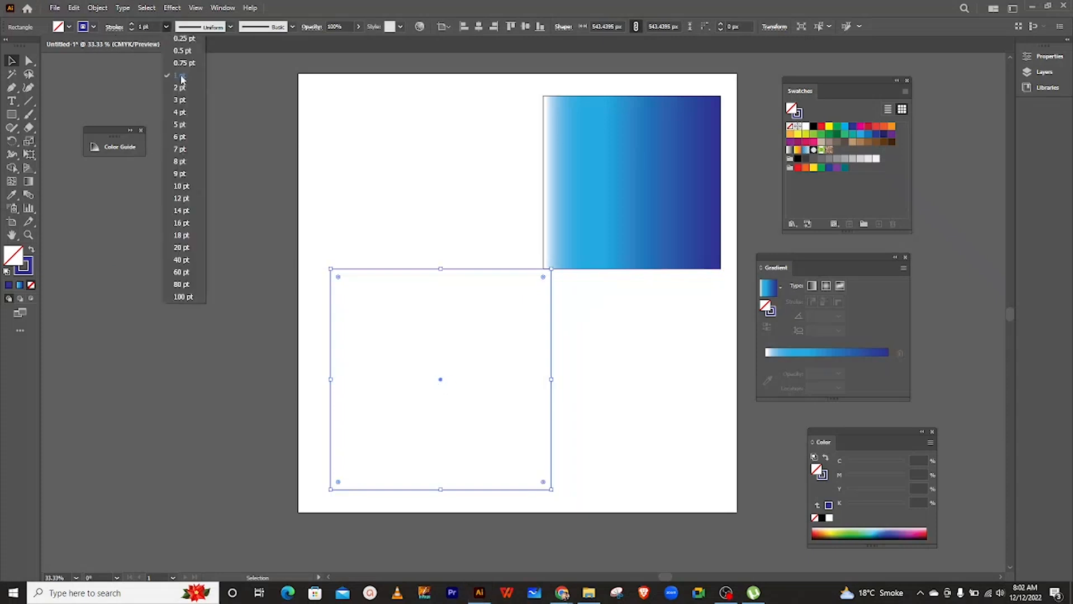
click(180, 99)
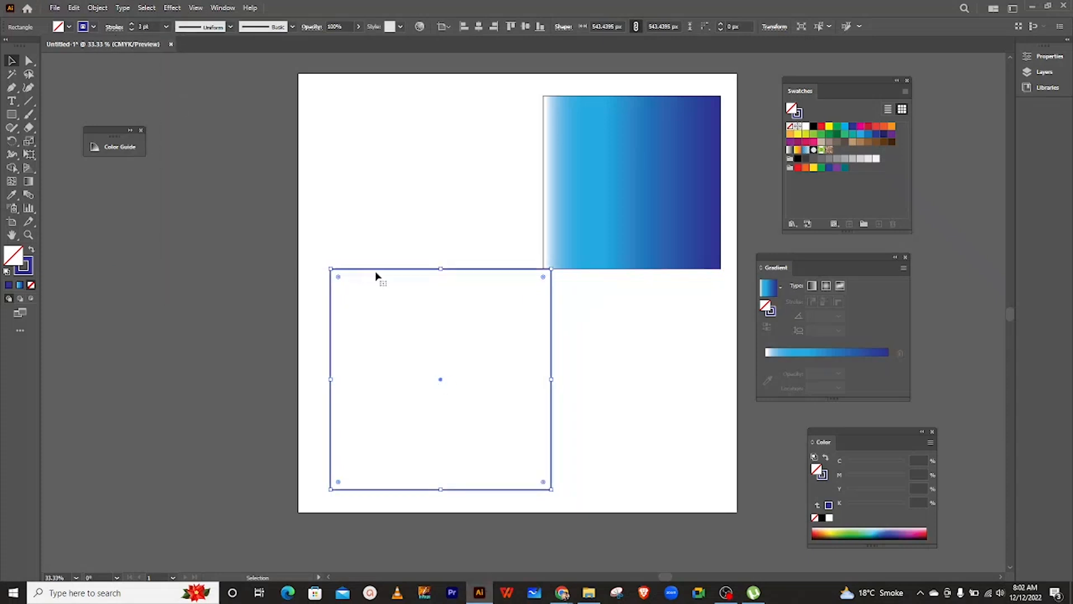
click(442, 388)
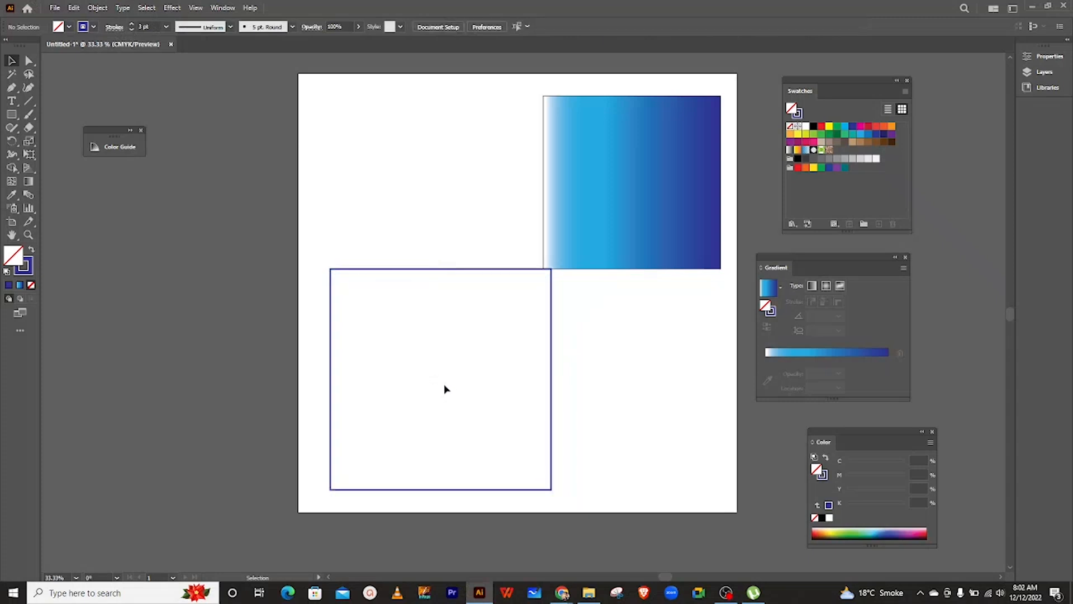
click(461, 270)
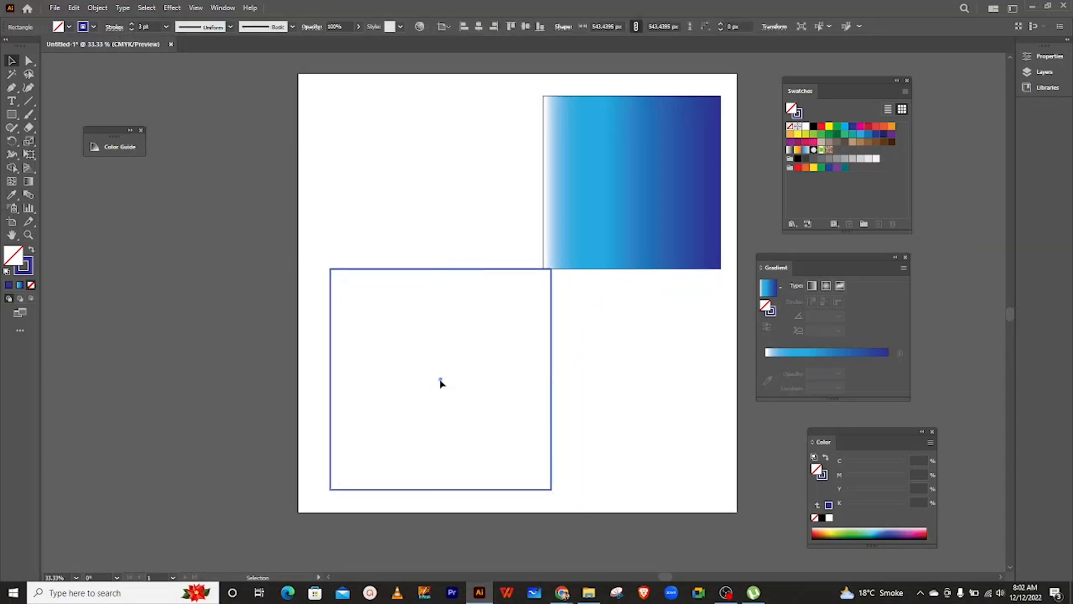
drag(440, 387, 422, 391)
Step: Enlarge the gradient square to about 476 by 464 px and fit it into the artboard's upper-right corner
mouse_move(648, 231)
mouse_down()
mouse_move(625, 230)
mouse_move(638, 229)
mouse_up()
drag(707, 269, 727, 280)
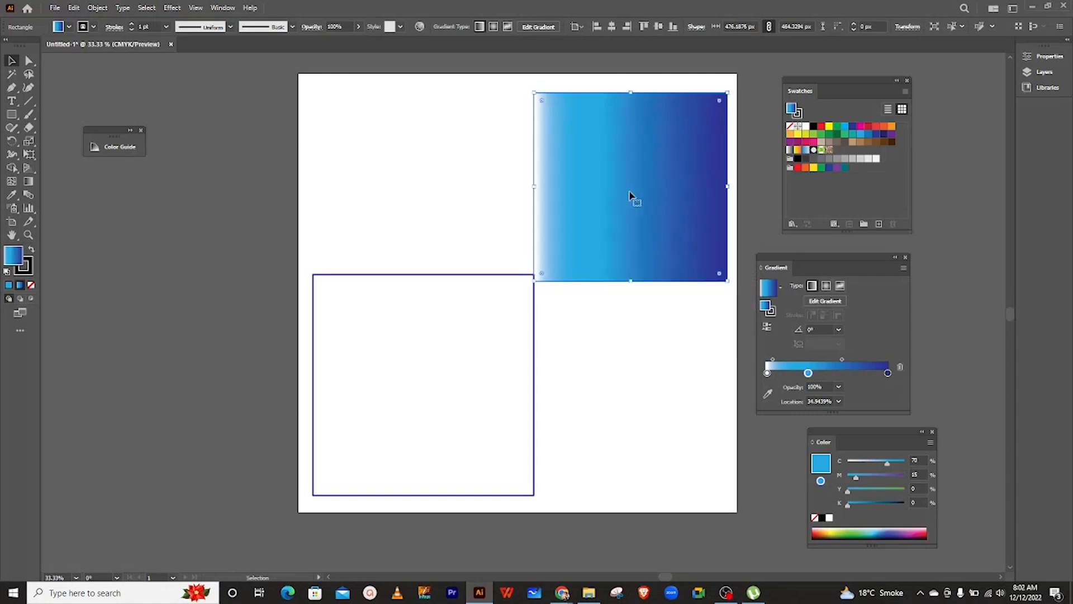
mouse_move(635, 193)
mouse_down()
mouse_move(626, 175)
mouse_move(617, 179)
mouse_up()
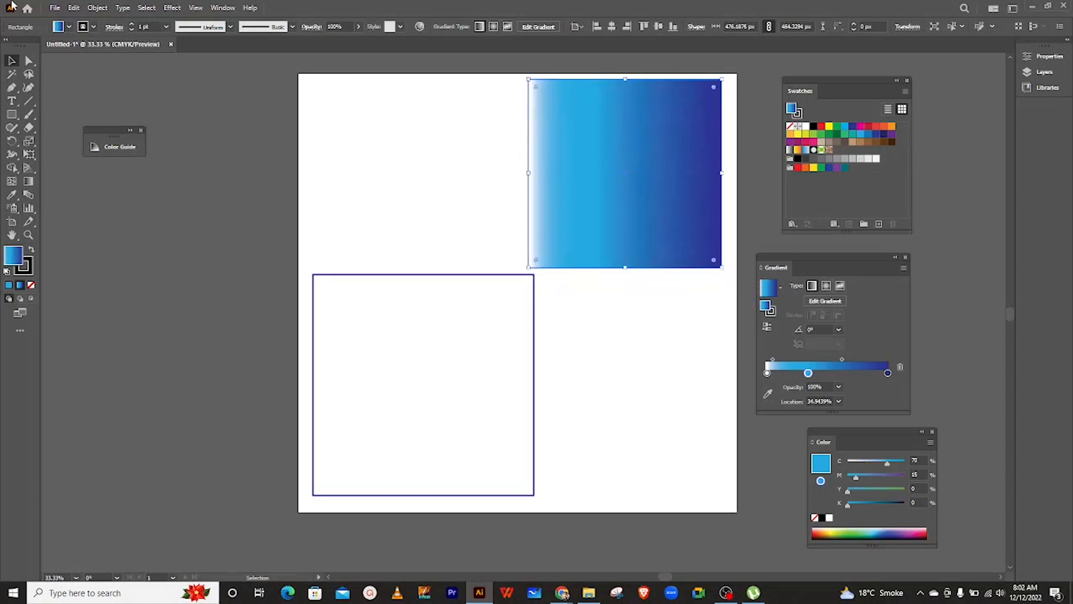
Step: Remove the gradient square's stroke and move the square up so it overlaps the artboard's top edge
click(93, 26)
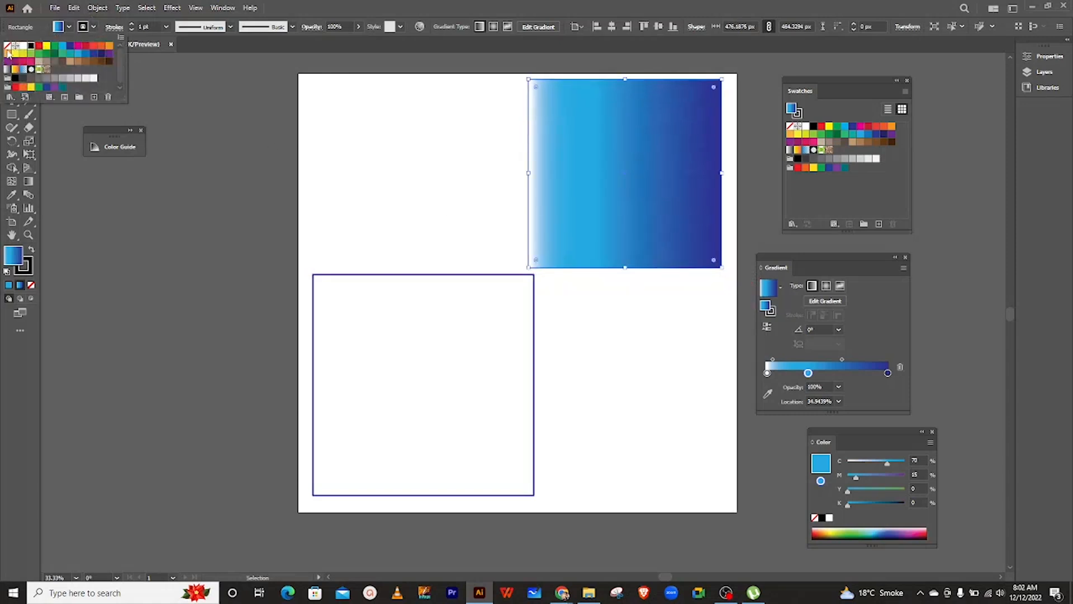
click(8, 46)
click(624, 177)
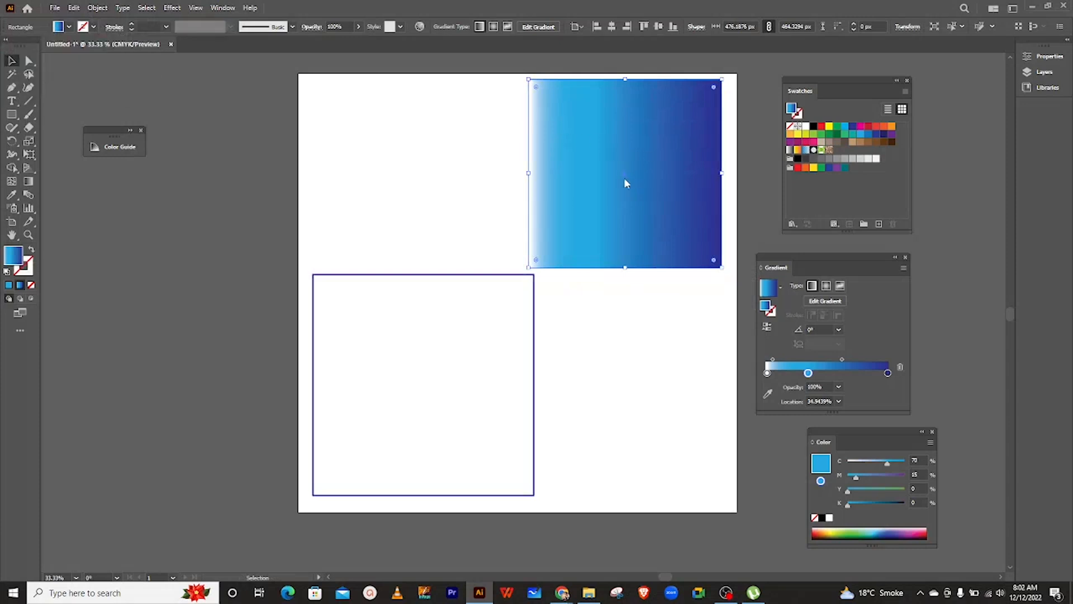
mouse_move(628, 177)
mouse_down()
mouse_move(488, 158)
mouse_move(629, 155)
mouse_up()
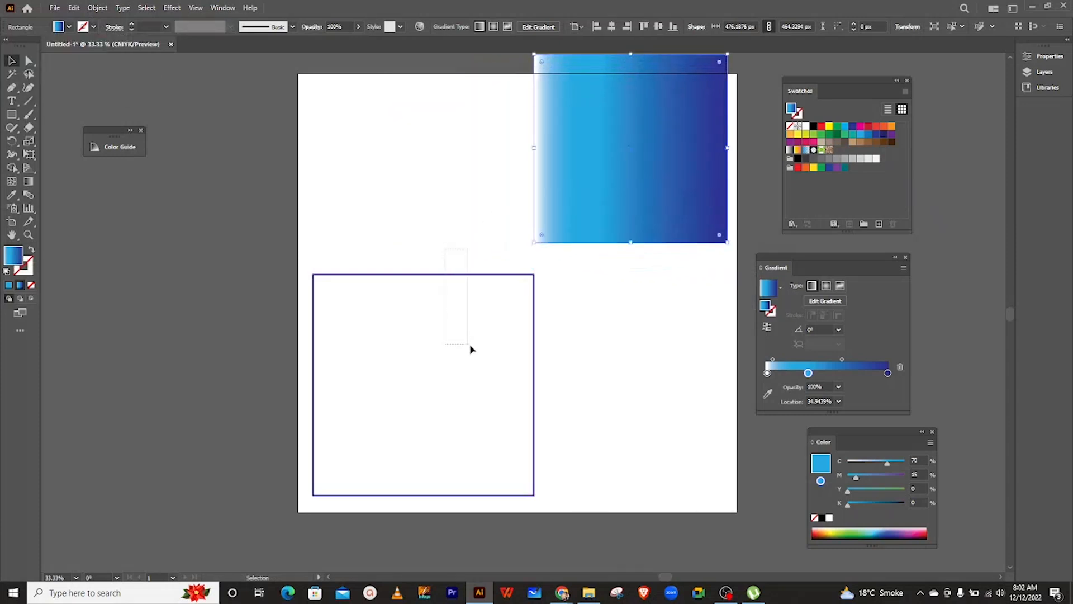
Step: Select the outlined square and open the choice of stroke weights
click(377, 270)
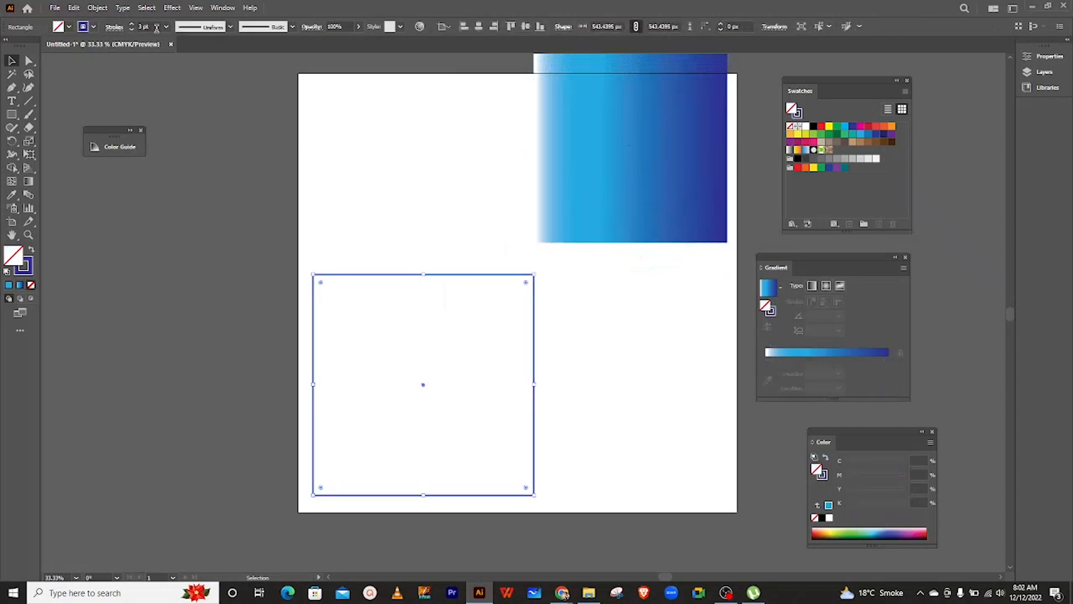
click(166, 27)
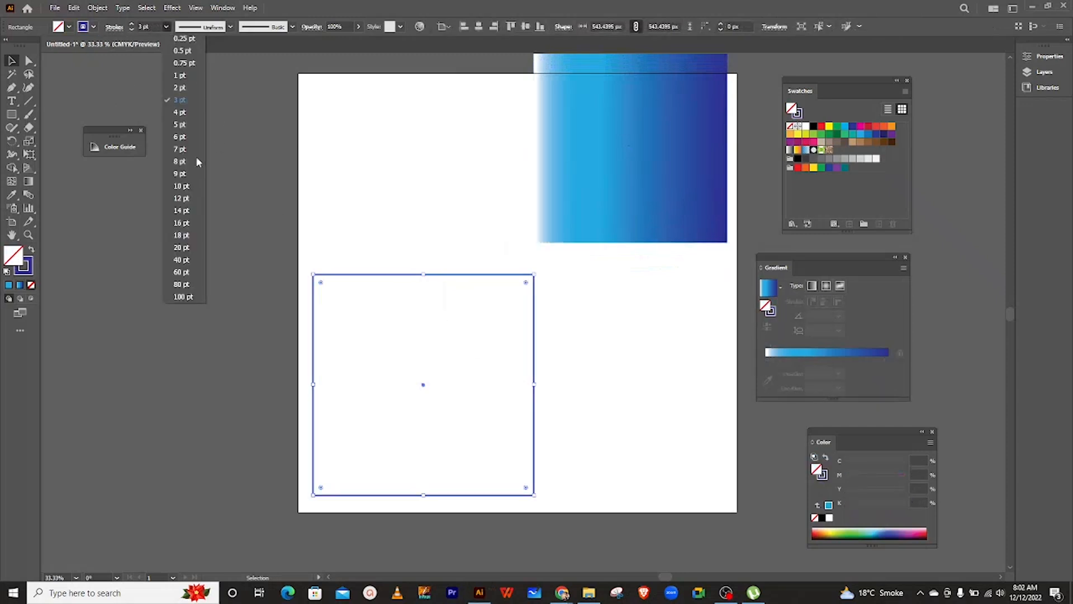
Step: Set the outlined square's stroke weight to 4 pt and shift the gradient rectangle and the square slightly on the artboard
click(180, 113)
mouse_move(423, 389)
mouse_down()
mouse_move(417, 378)
mouse_move(435, 386)
mouse_up()
drag(592, 223, 628, 206)
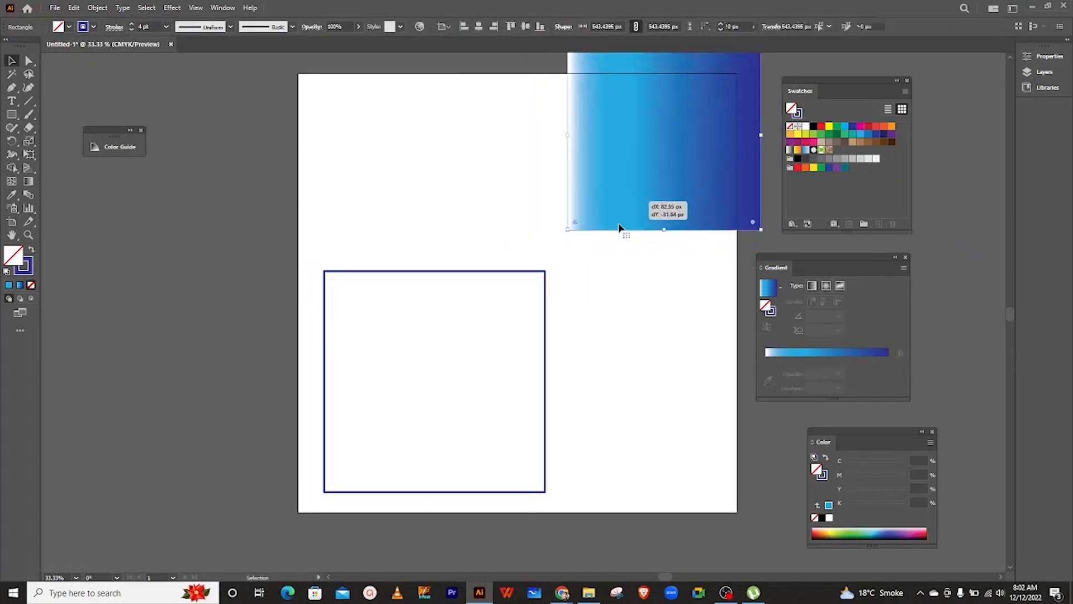
drag(414, 216, 529, 385)
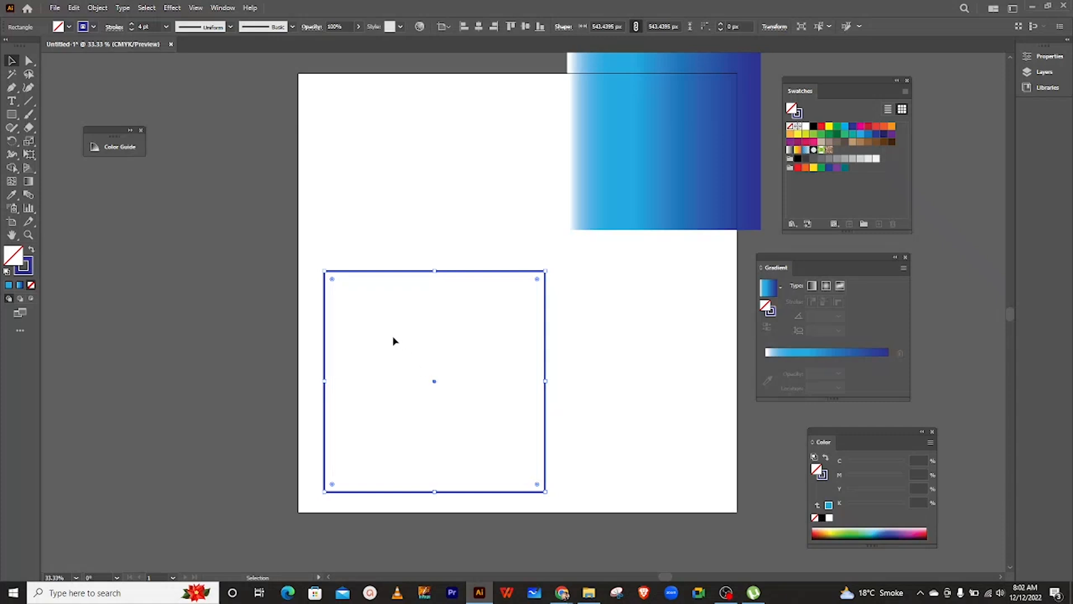
mouse_move(434, 381)
mouse_down()
mouse_move(424, 390)
mouse_move(477, 386)
mouse_move(443, 376)
mouse_up()
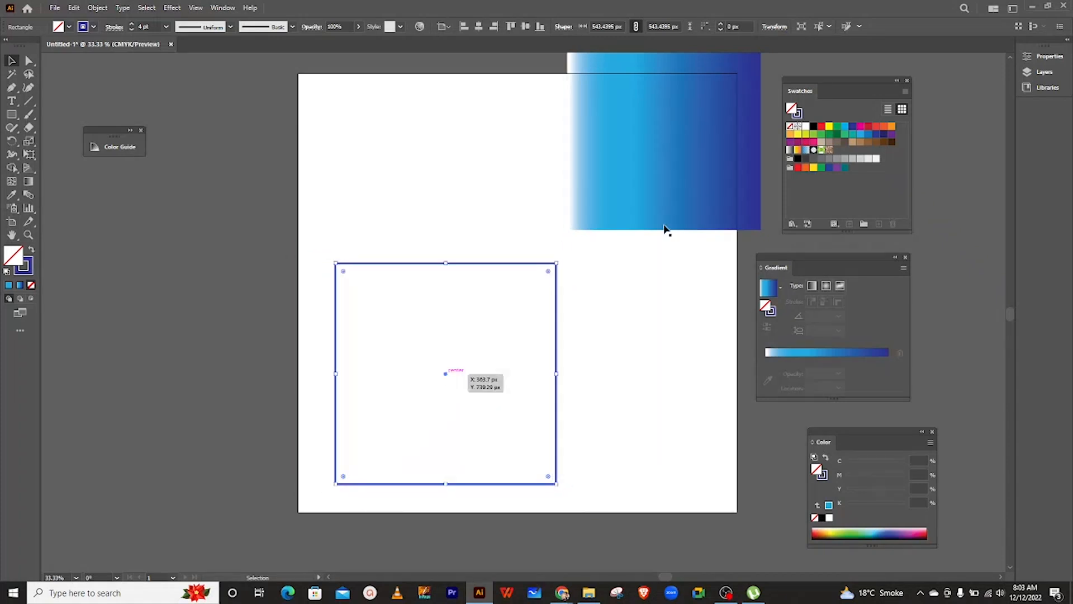
drag(695, 187, 703, 67)
drag(410, 240, 425, 270)
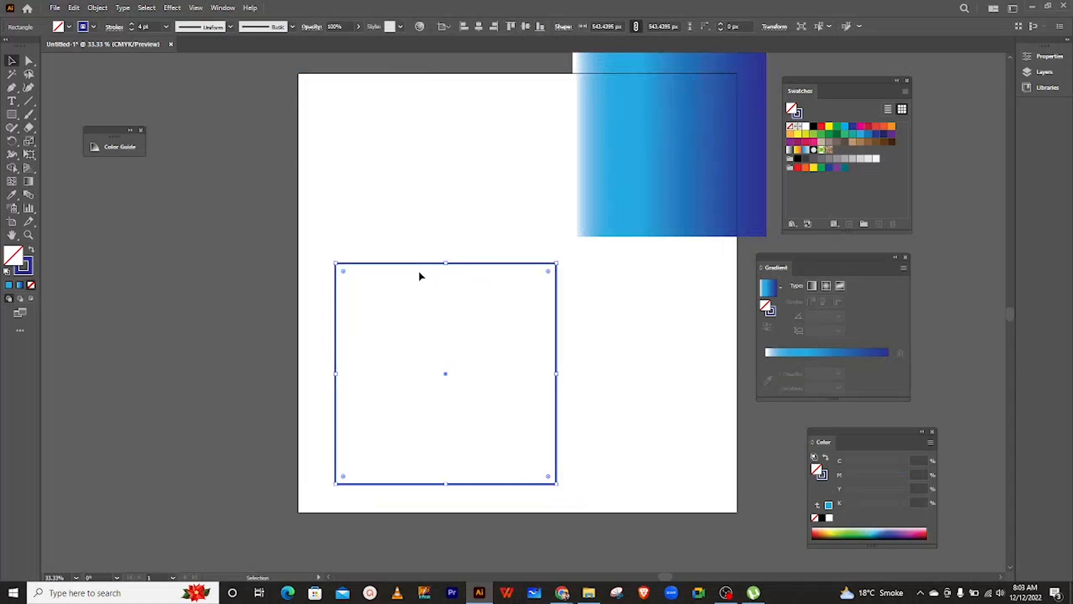
Step: Delete the outlined square's upper-right anchor point with Direct Selection to leave an L-shaped open path
click(30, 64)
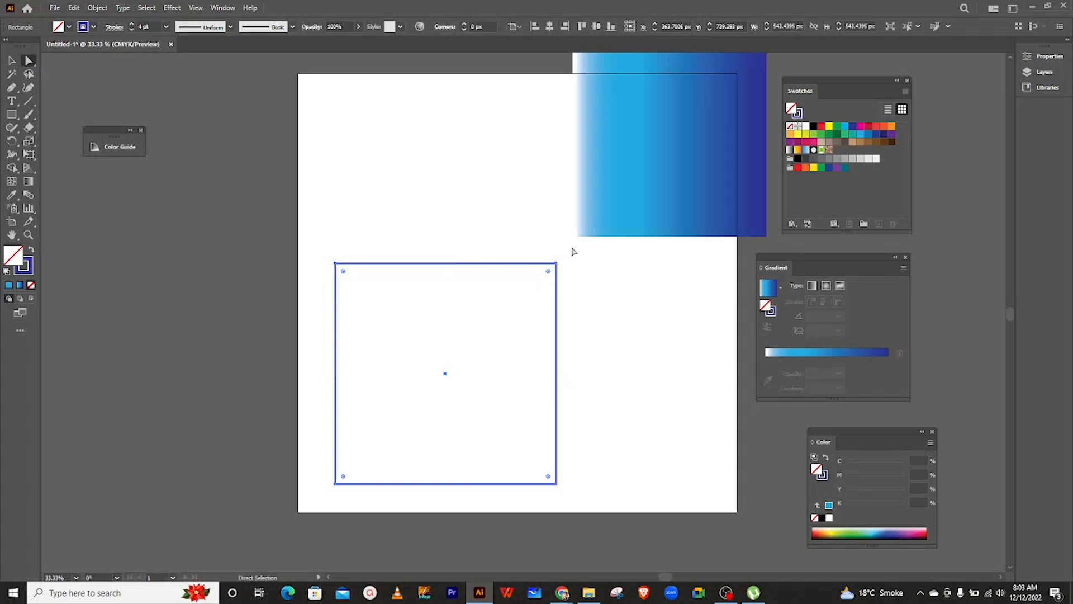
drag(550, 238, 588, 386)
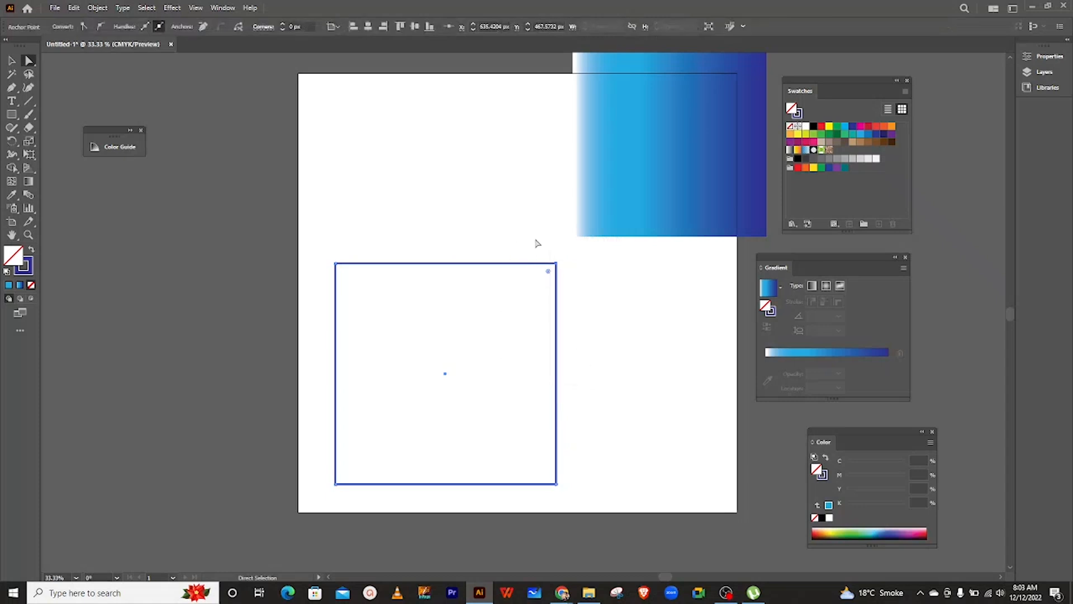
key(Delete)
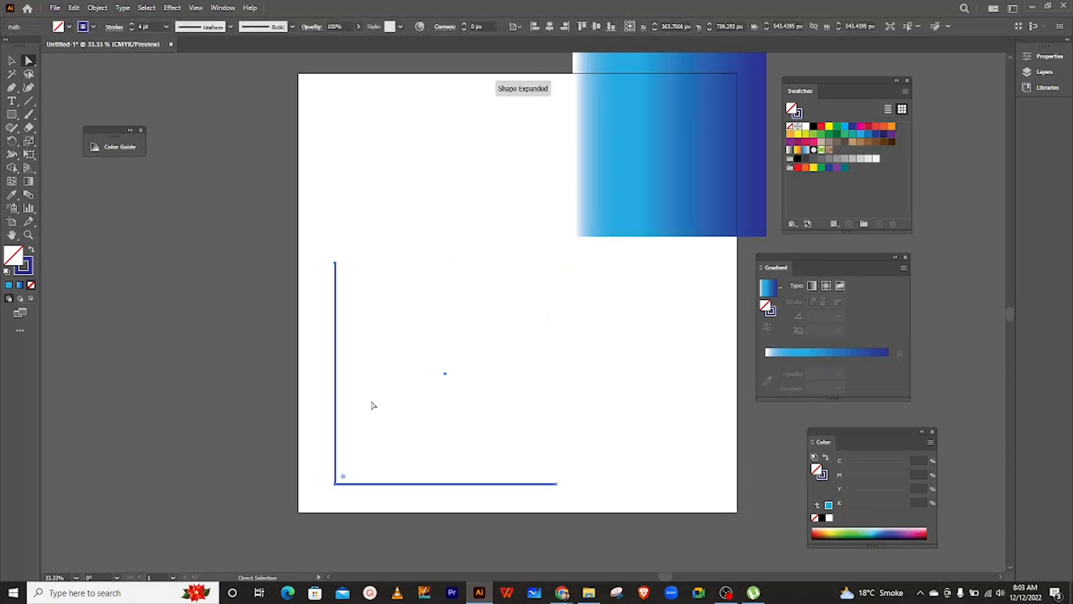
Step: Scale the L-shaped path down to about 369 px and place it inside the artboard's lower-left area
click(11, 60)
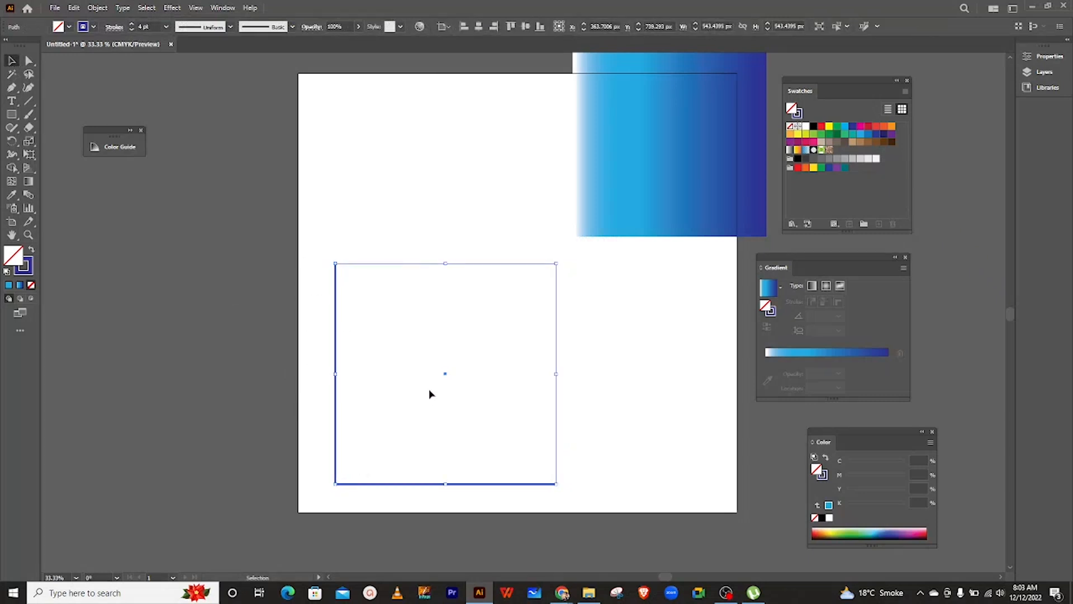
drag(447, 379, 373, 353)
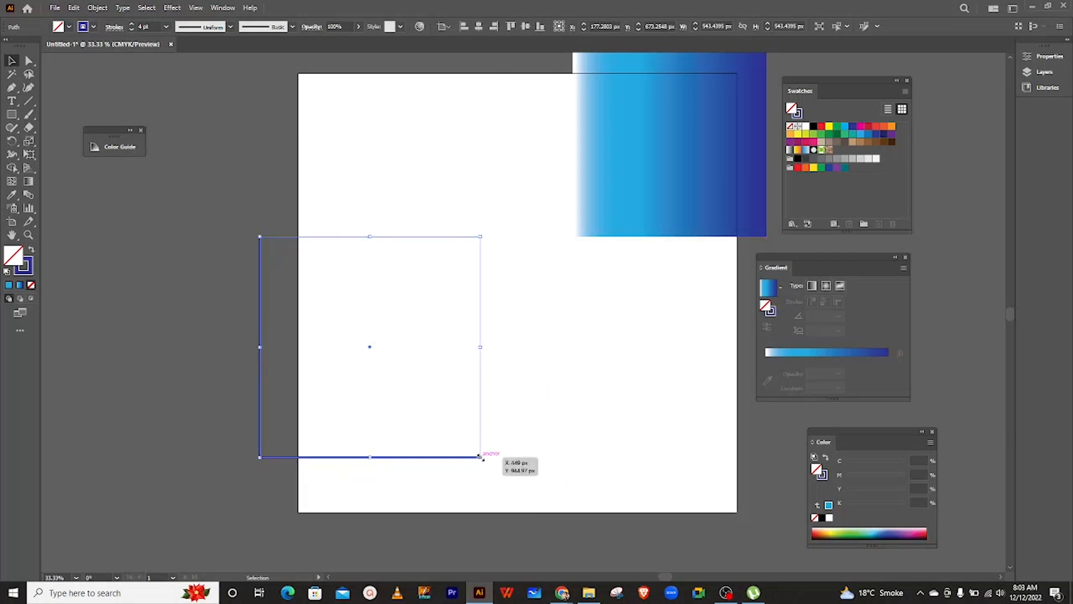
drag(480, 457, 443, 433)
drag(371, 349, 401, 386)
Step: Duplicate the L-shaped path, rotate the copy 180°, and place it near the original as the opposite corner
key(a)
key(ctrl+c)
key(ctrl+v)
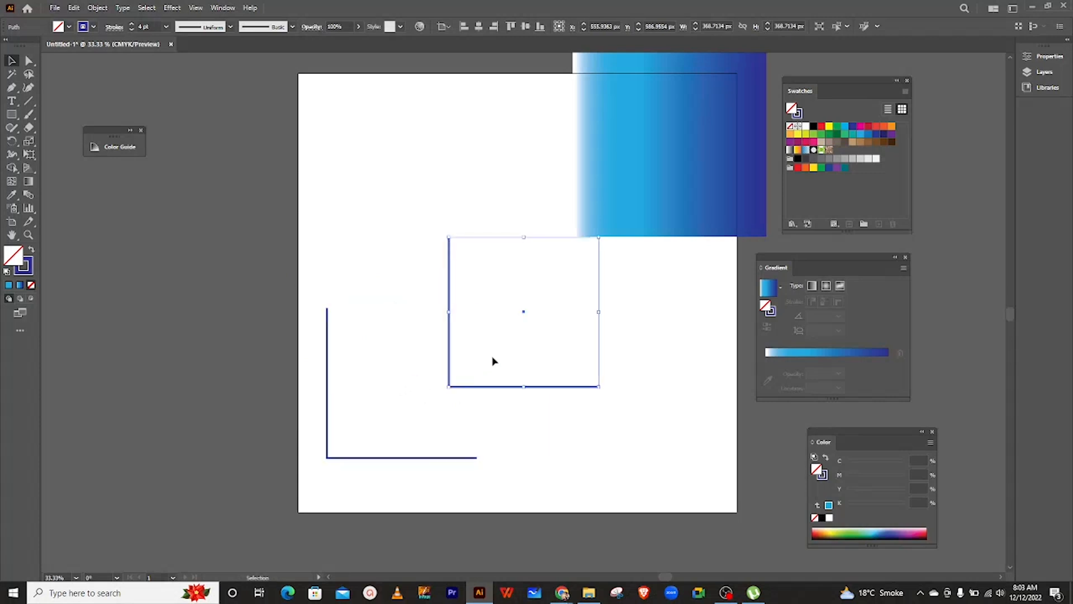
drag(522, 313, 489, 322)
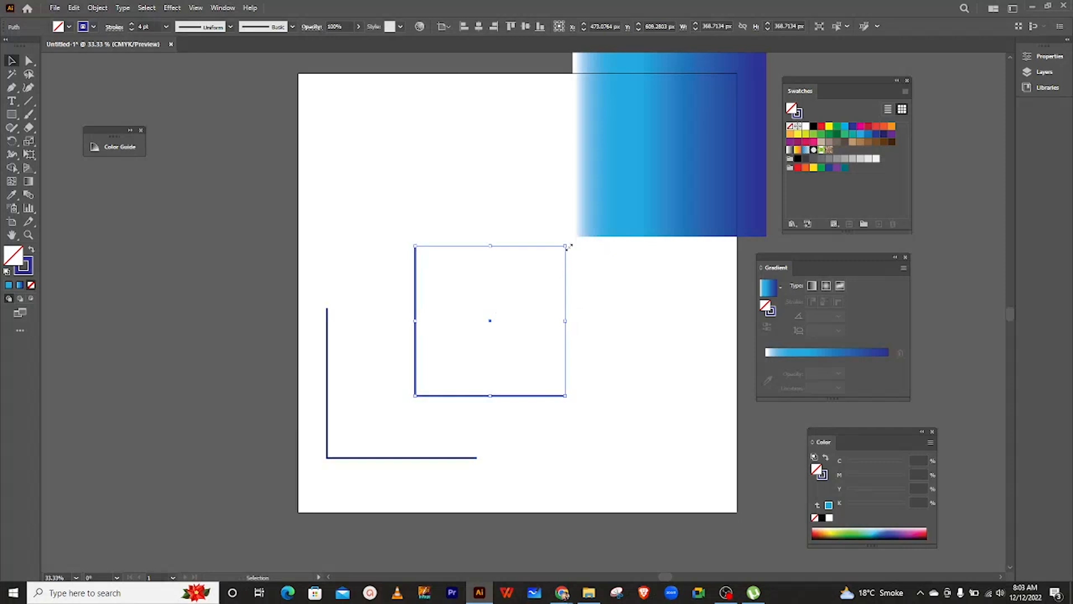
drag(568, 239, 448, 427)
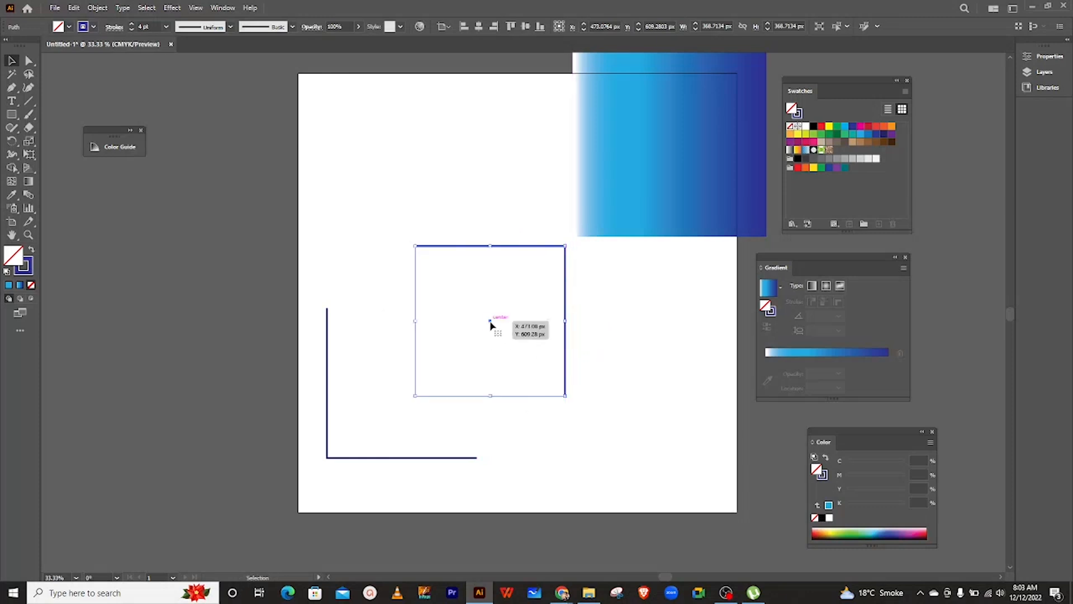
drag(490, 322, 455, 342)
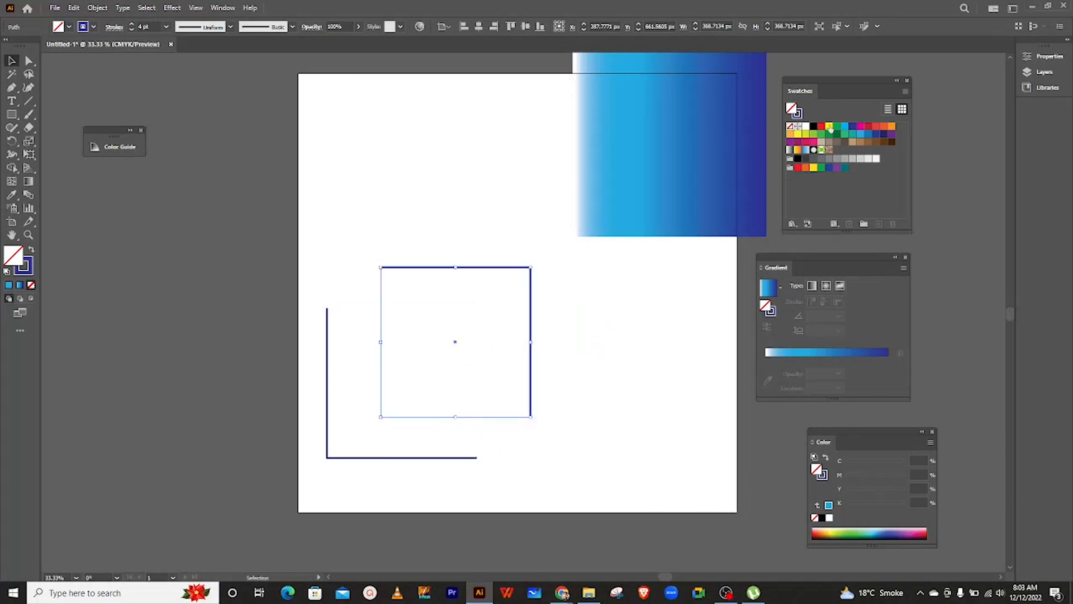
click(860, 138)
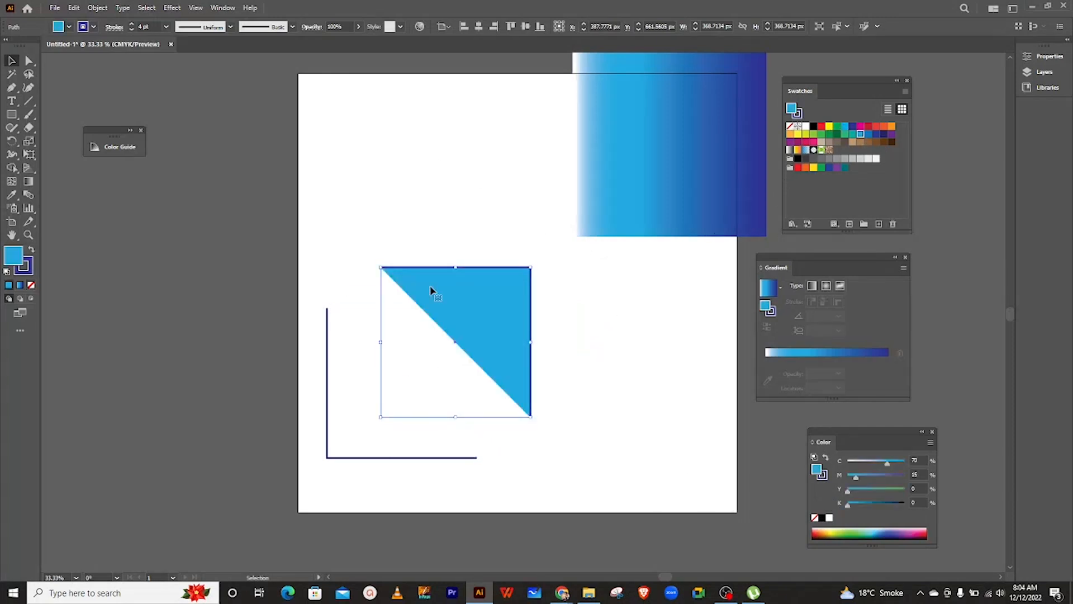
click(70, 26)
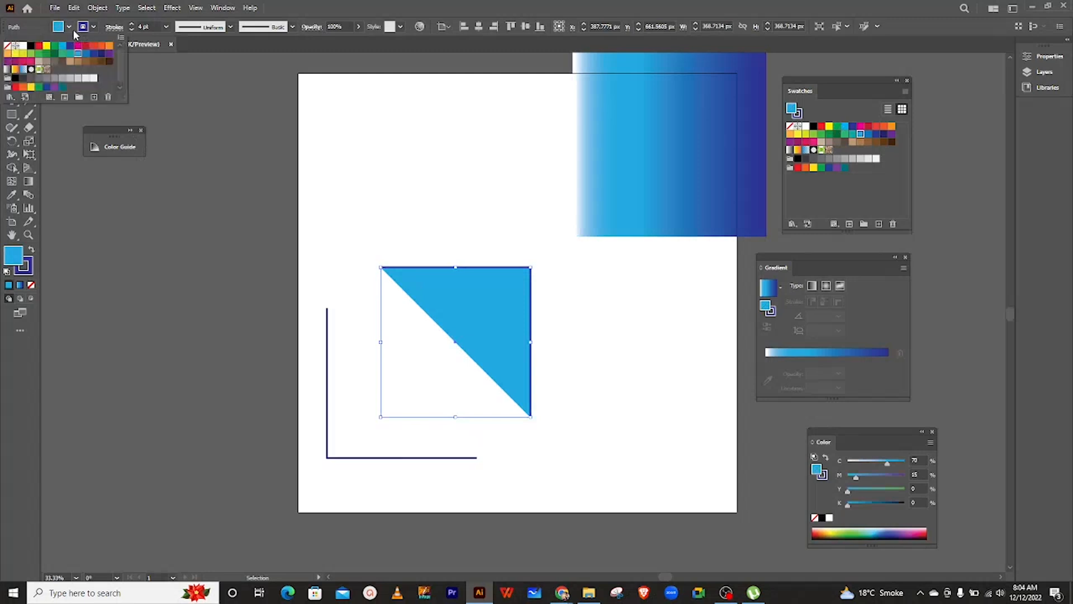
click(12, 49)
drag(421, 194, 548, 227)
Step: Change the rotated L-shaped copy's stroke color to light blue
click(515, 268)
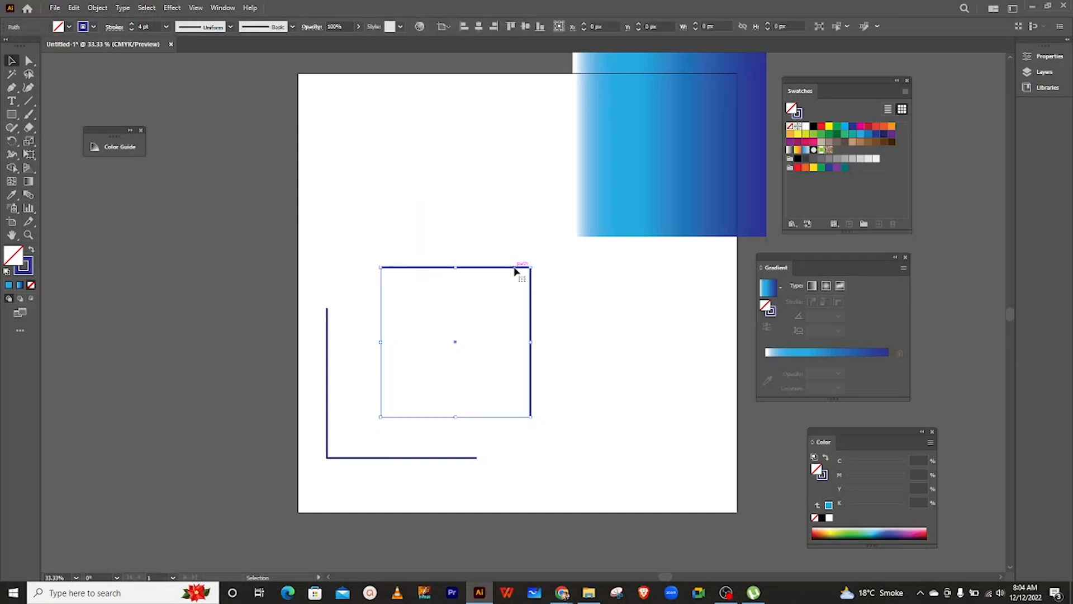
click(93, 26)
click(83, 54)
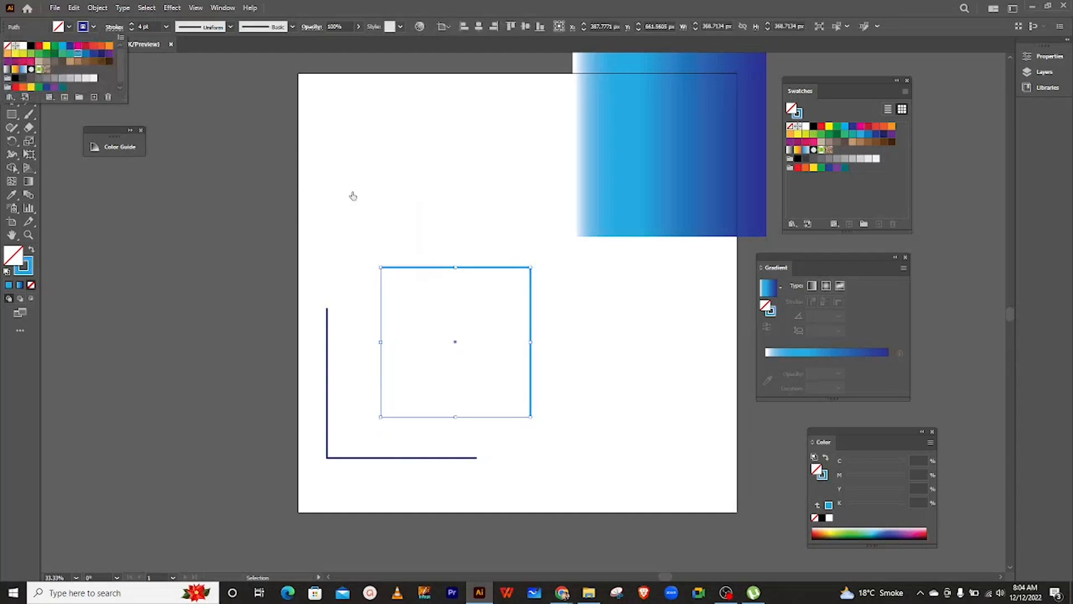
click(518, 238)
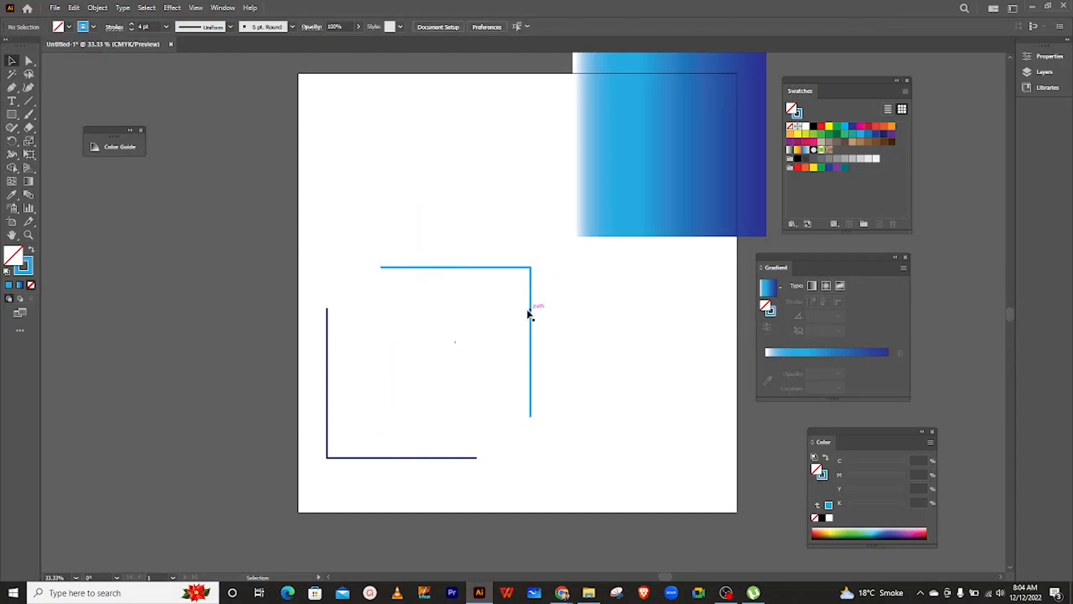
Step: Move the light-blue L-shaped path over the dark-blue one so the two roughly form a square
click(517, 268)
drag(455, 350, 403, 380)
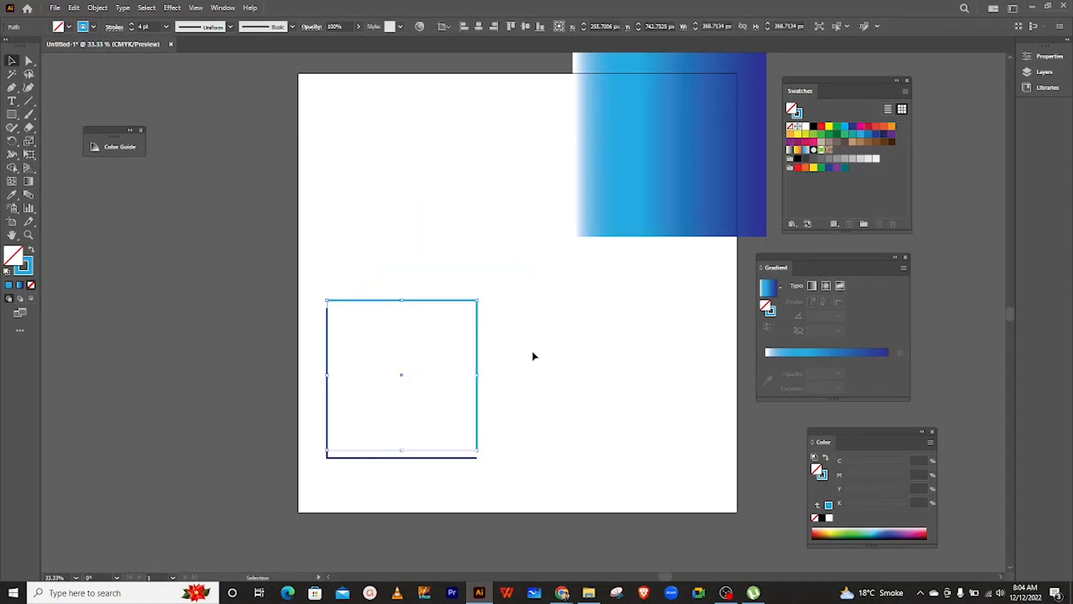
click(532, 357)
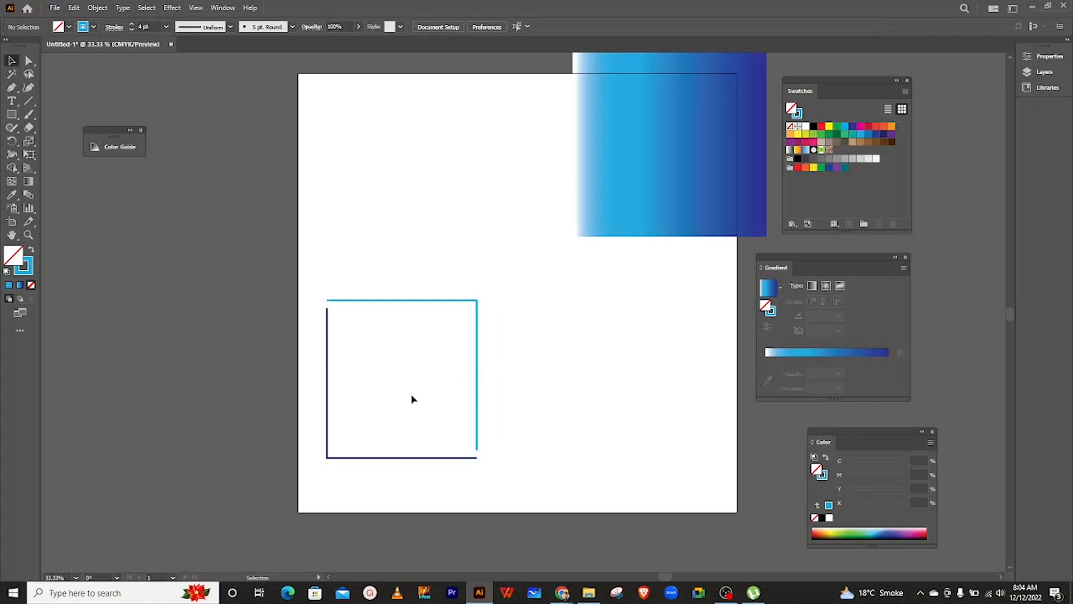
Step: Align the light-blue path's ends with the dark-blue path's ends, closing the gaps in the two-colored square
key(ctrl+1)
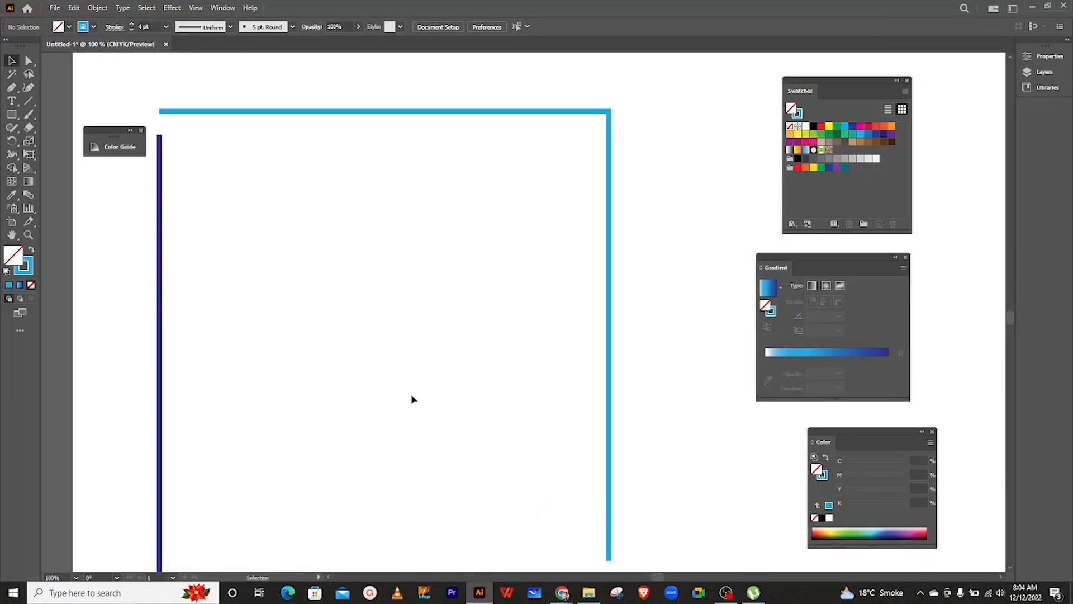
scroll(413, 399, right, 1)
scroll(413, 399, down, 2)
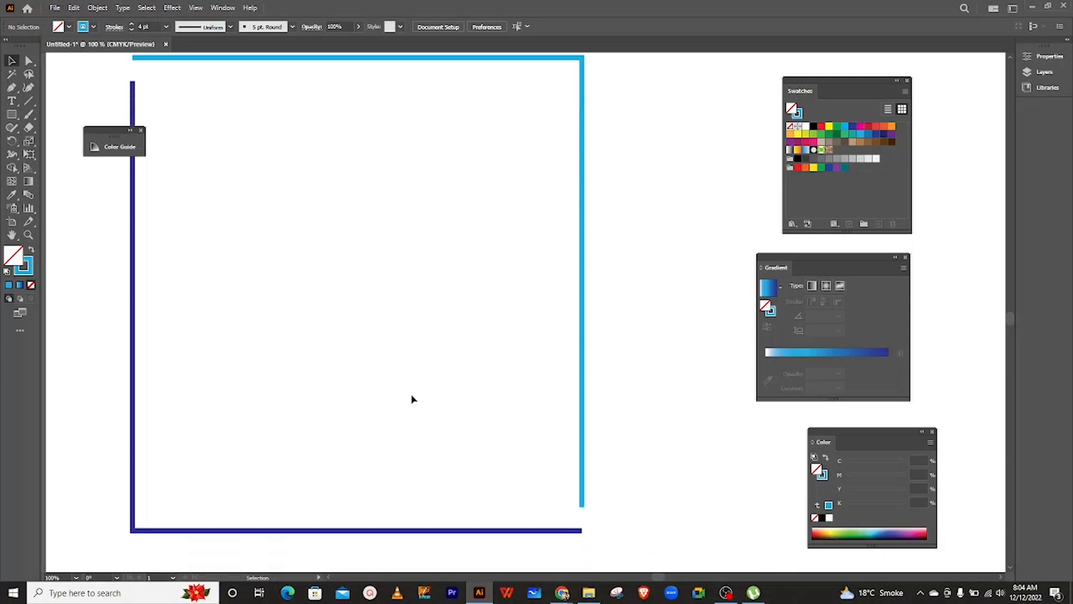
key(a)
key(v)
scroll(412, 399, left, 6)
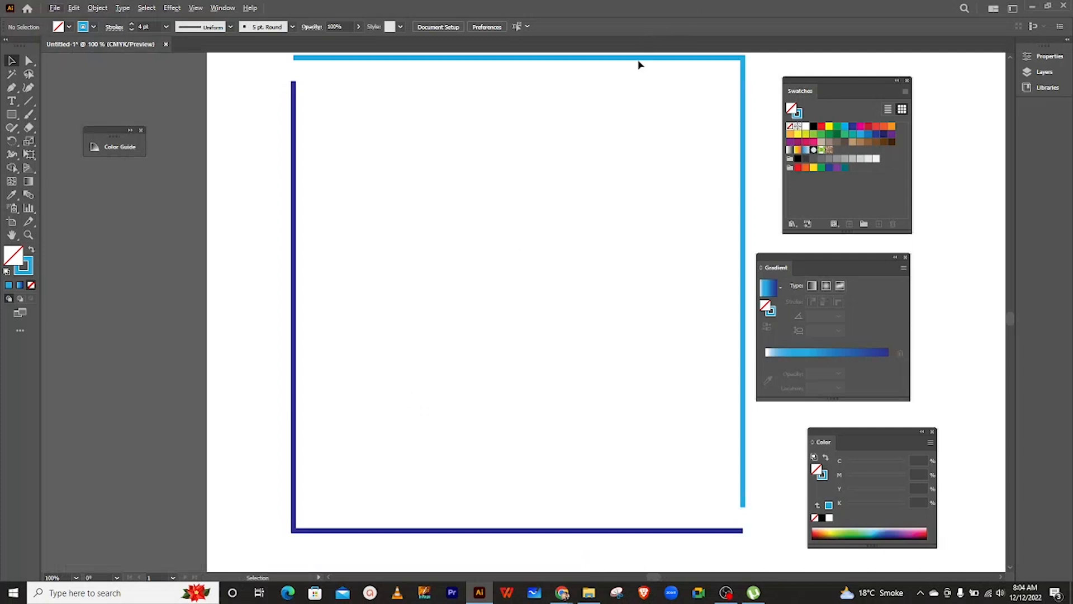
drag(640, 62, 640, 81)
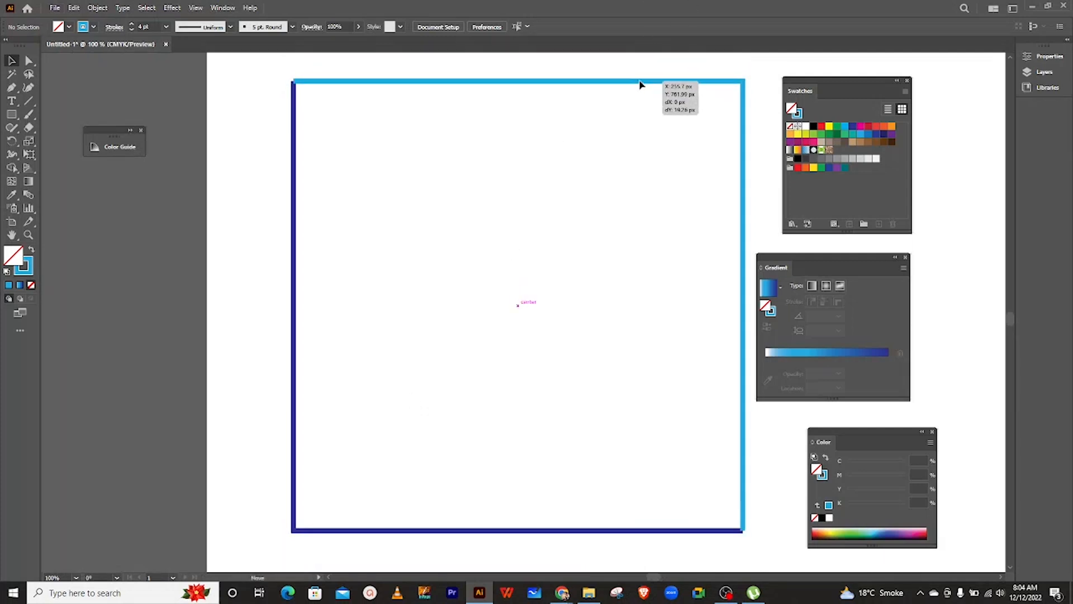
drag(639, 87, 642, 82)
key(Down)
key(Left)
key(Left)
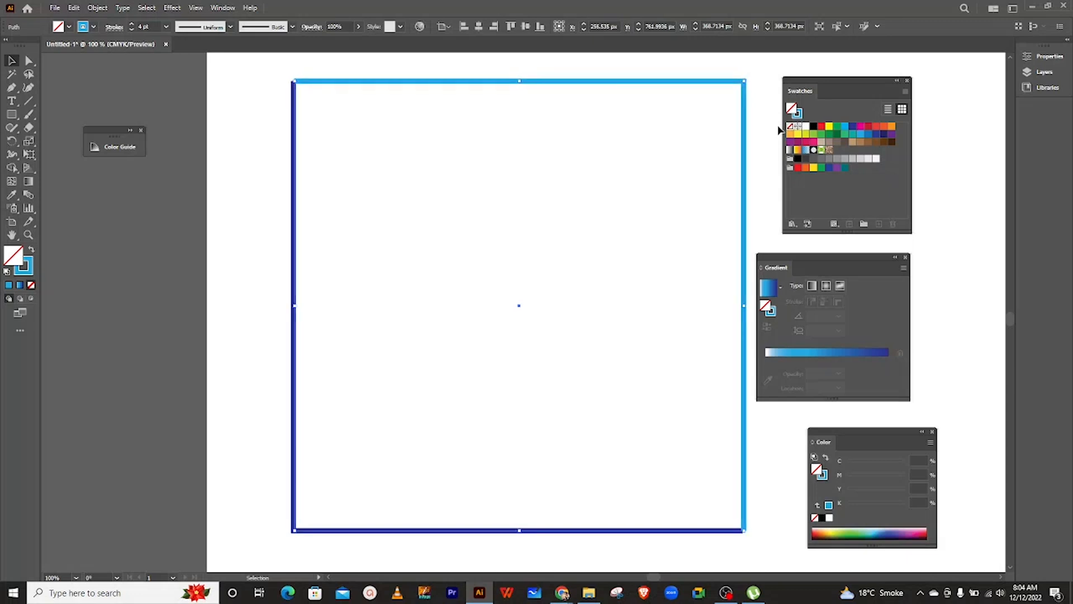
click(256, 131)
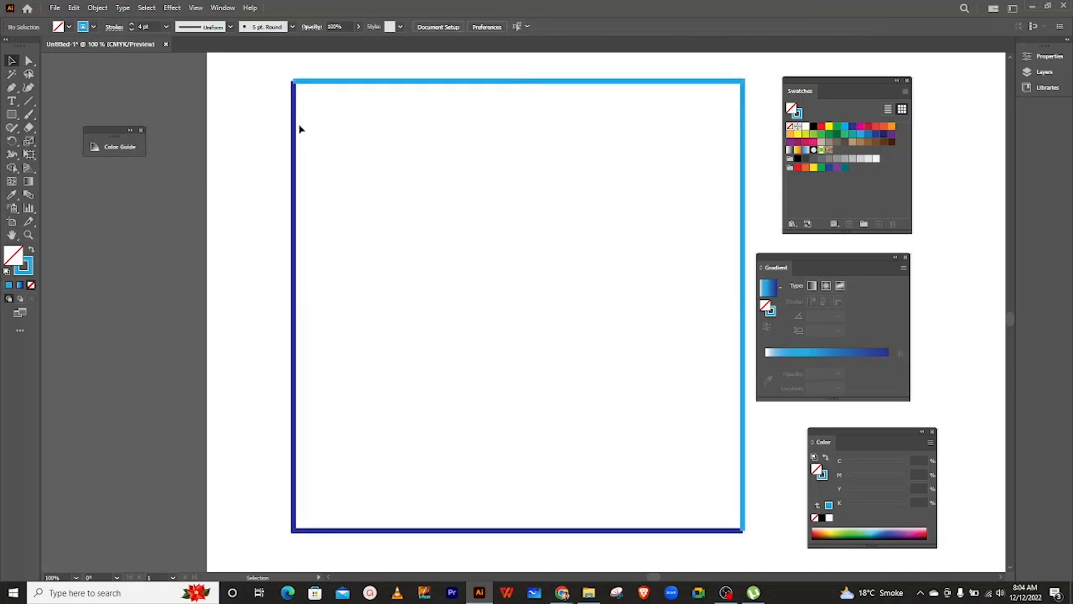
Step: Group the light-blue and dark-blue paths and scale the resulting square down about its center
drag(252, 67, 765, 553)
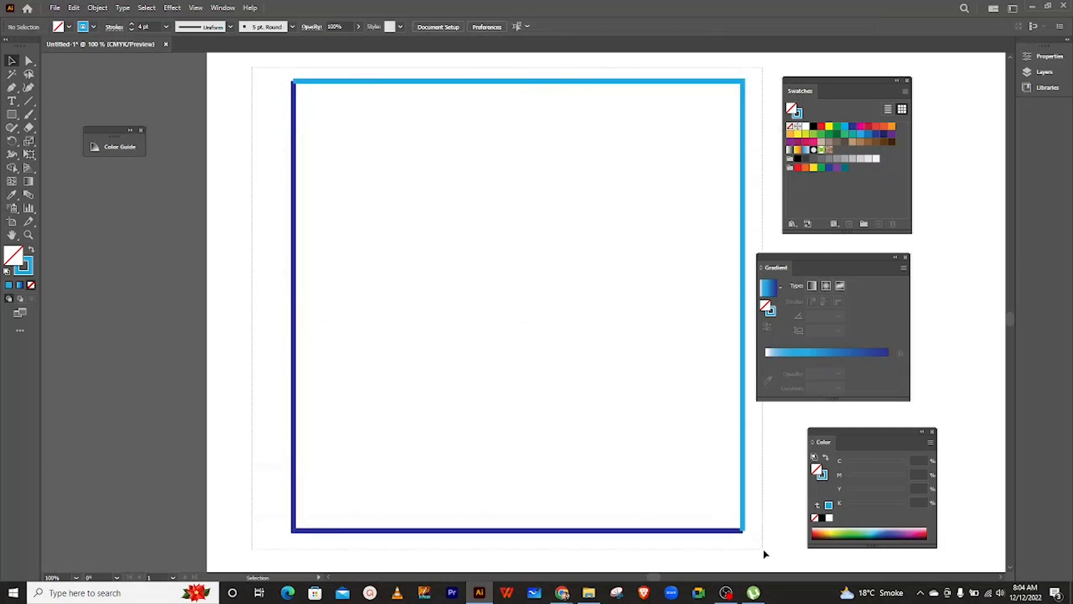
click(671, 518)
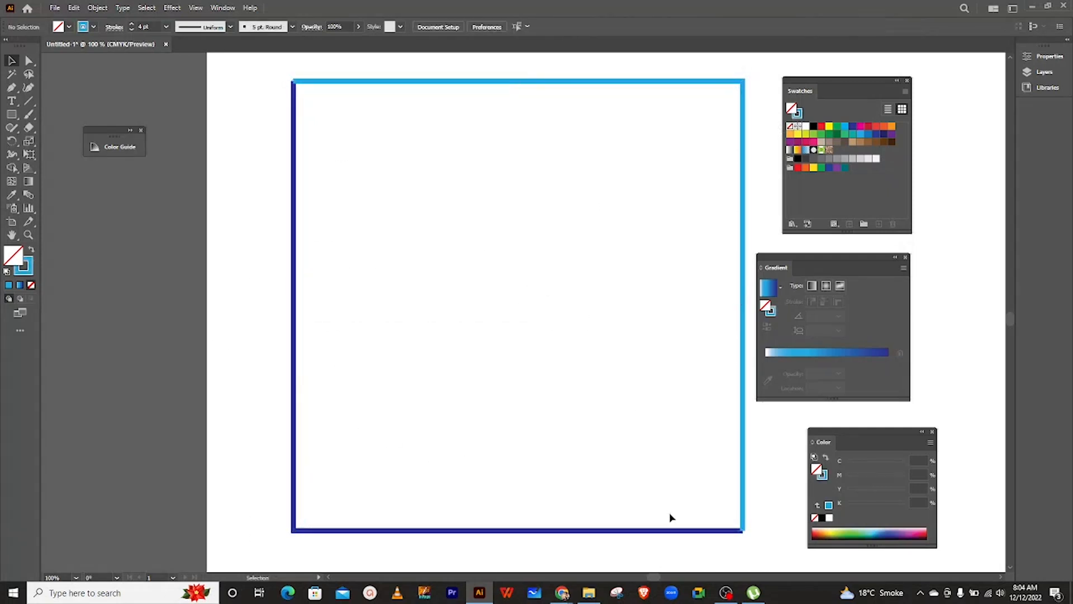
click(741, 530)
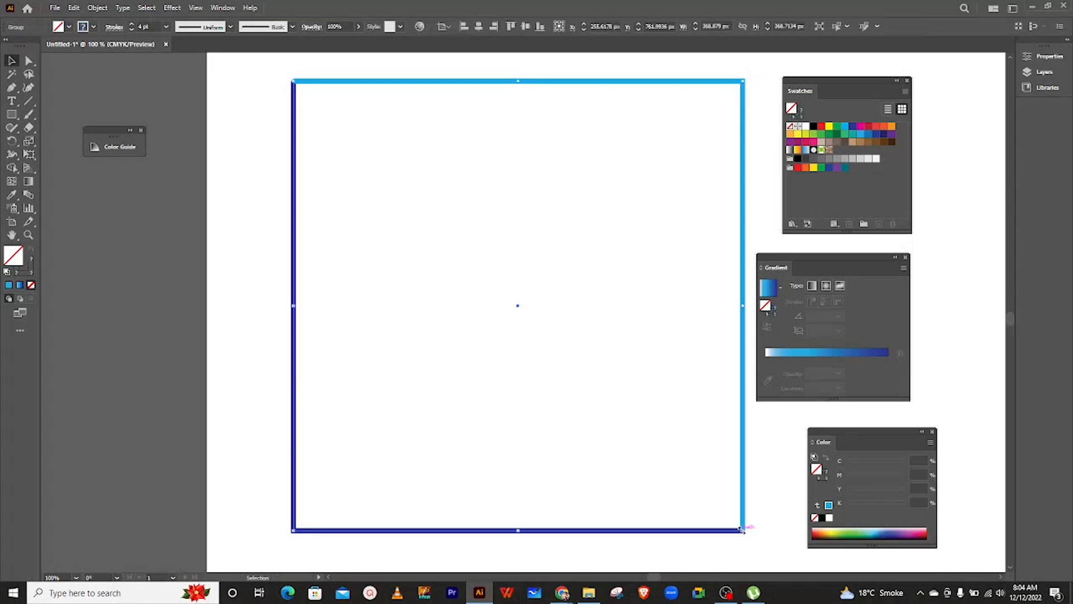
drag(743, 533, 655, 466)
click(367, 272)
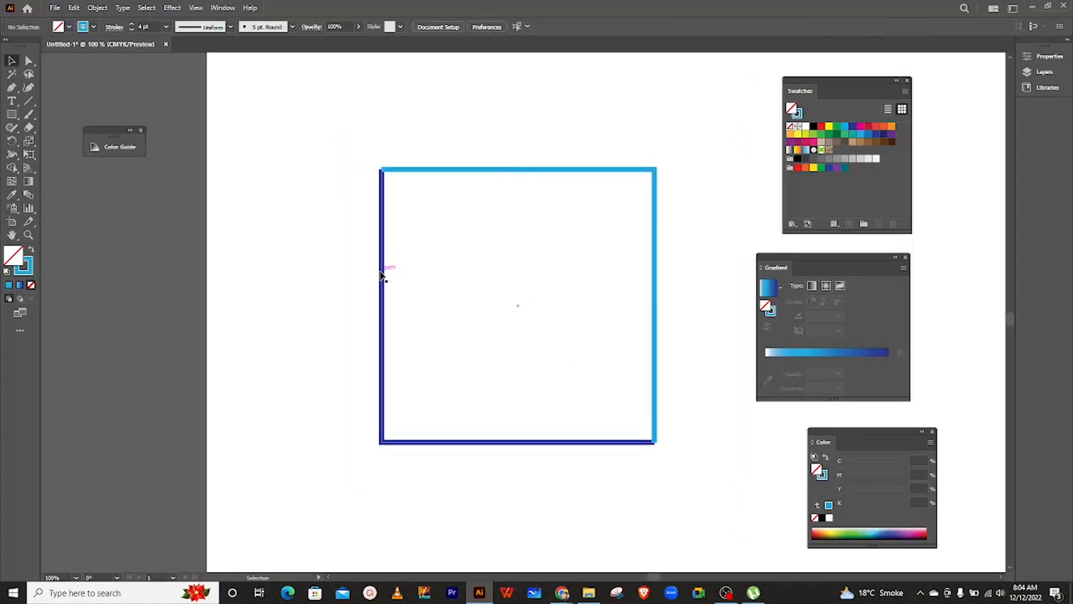
Step: Move the gradient rectangle fully onto the artboard, above the two-colored outline square
scroll(382, 276, down, 3)
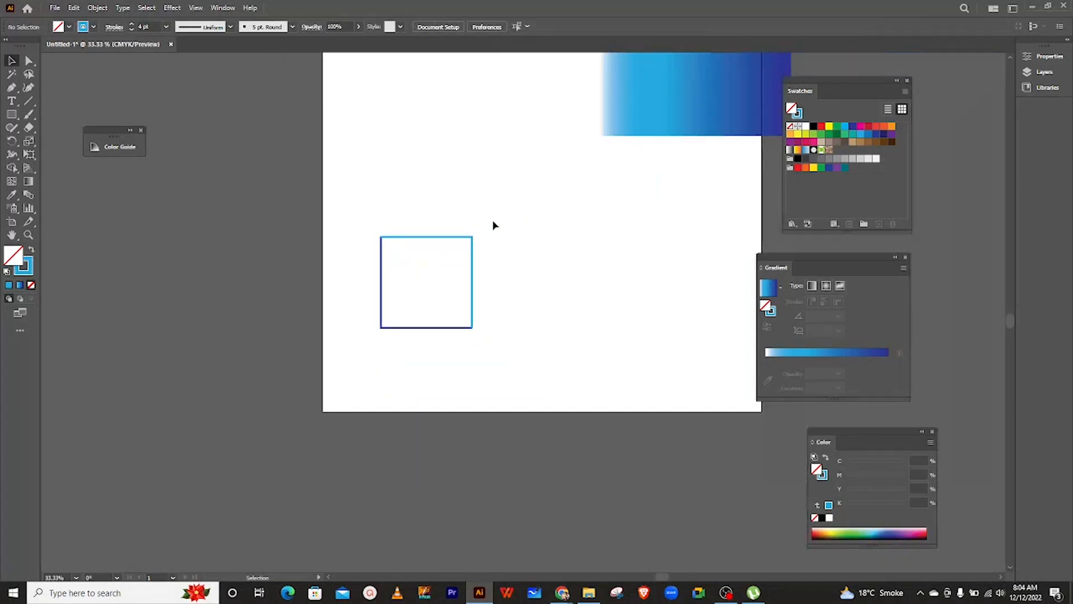
scroll(493, 225, up, 5)
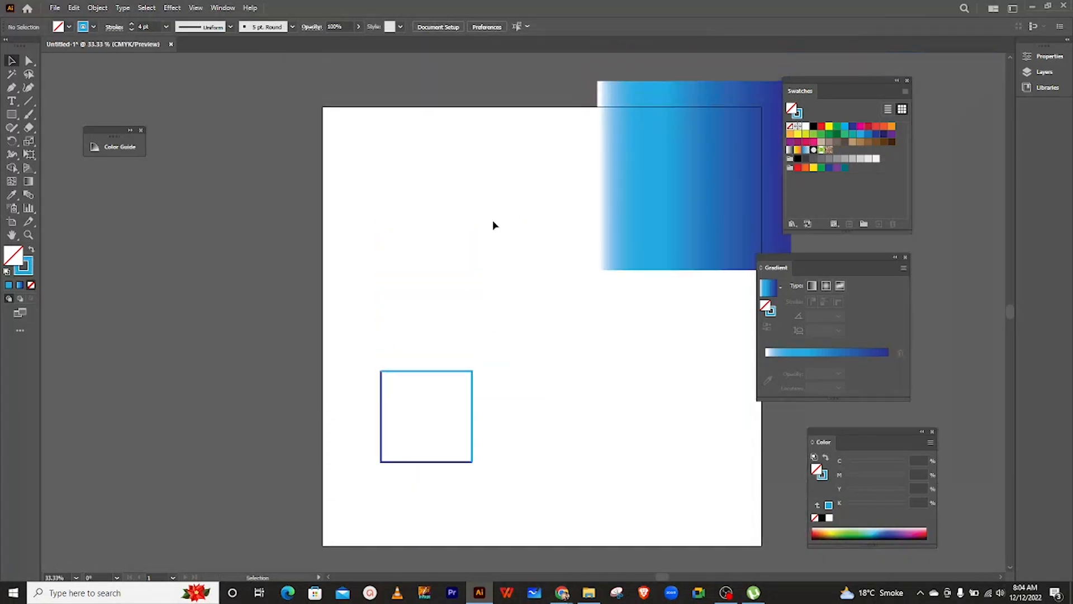
scroll(537, 281, down, 5)
scroll(537, 281, up, 2)
drag(652, 225, 421, 273)
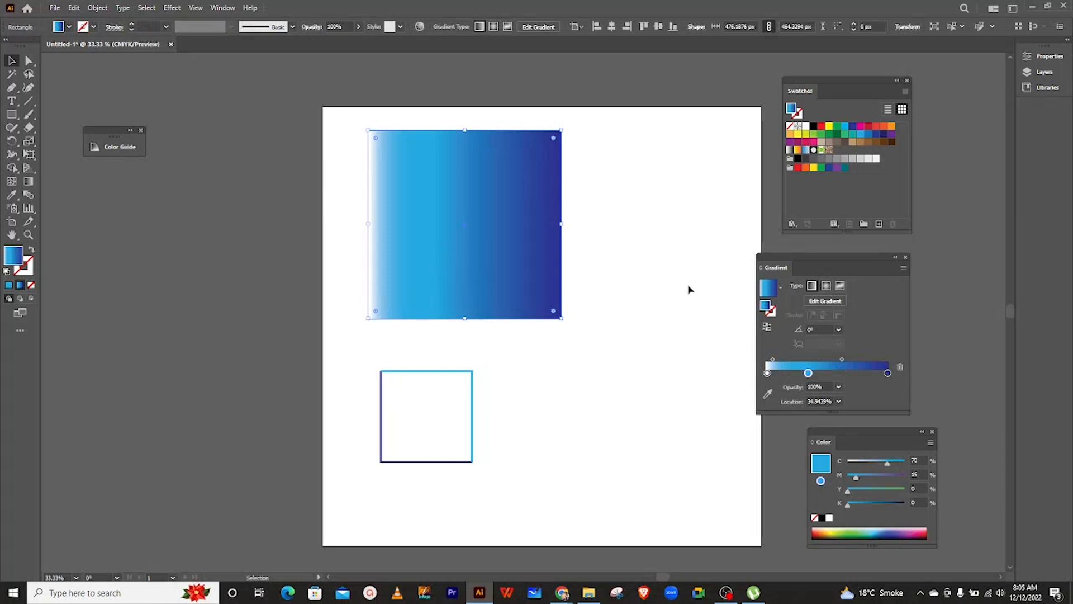
Step: Shift the light-blue stop of the rectangle's gradient toward the white end, to a location of about 23.7%
drag(809, 372, 786, 376)
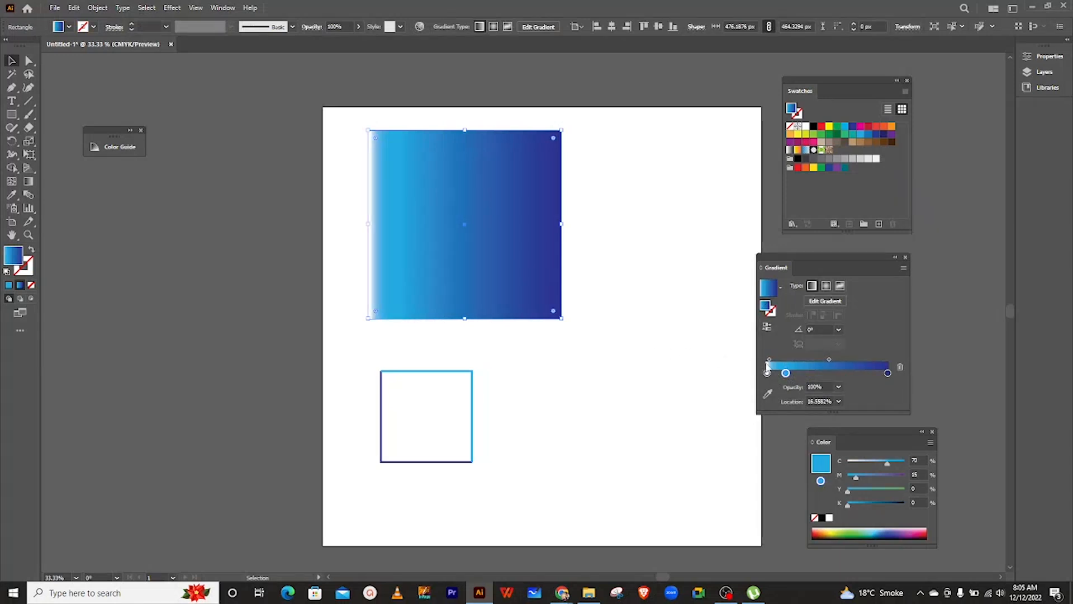
click(769, 359)
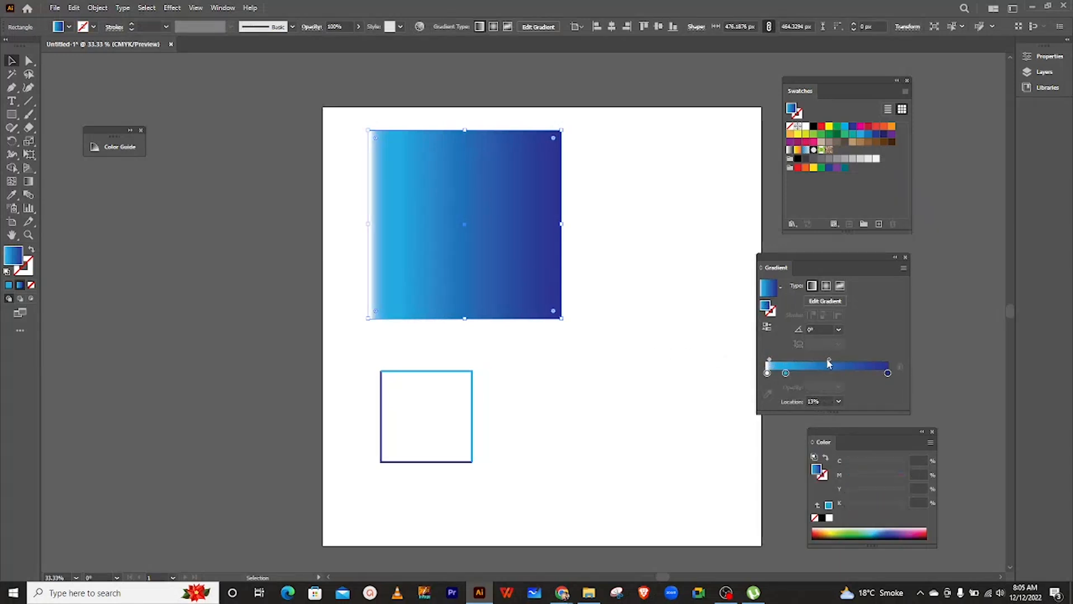
drag(786, 373, 794, 373)
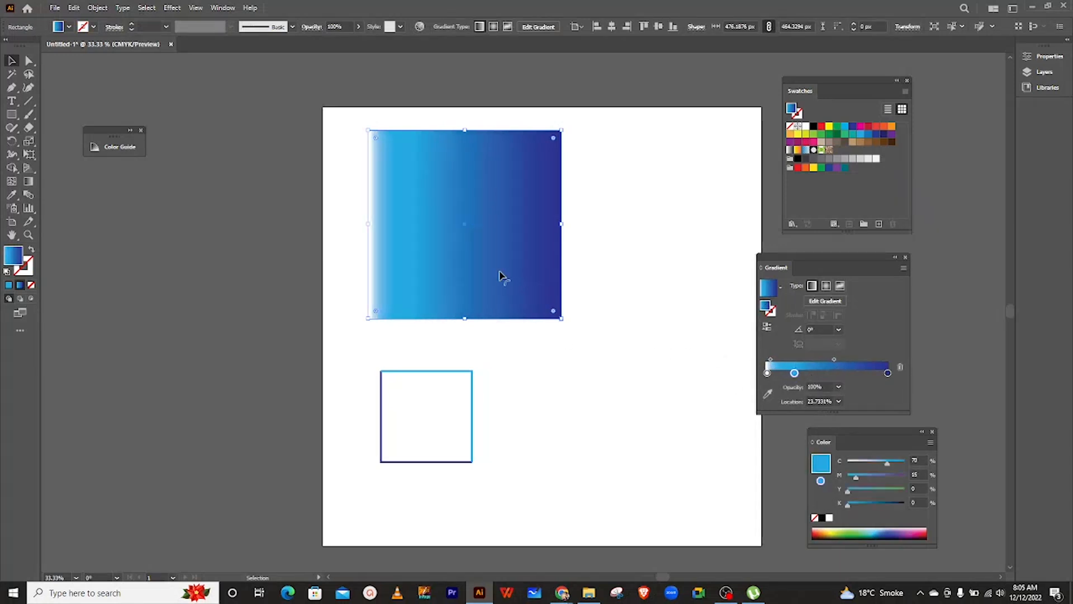
click(635, 231)
Step: Nudge the gradient rectangle slightly and move the two-colored outline square on top of it
mouse_move(457, 257)
mouse_down()
mouse_move(472, 254)
mouse_move(454, 259)
mouse_up()
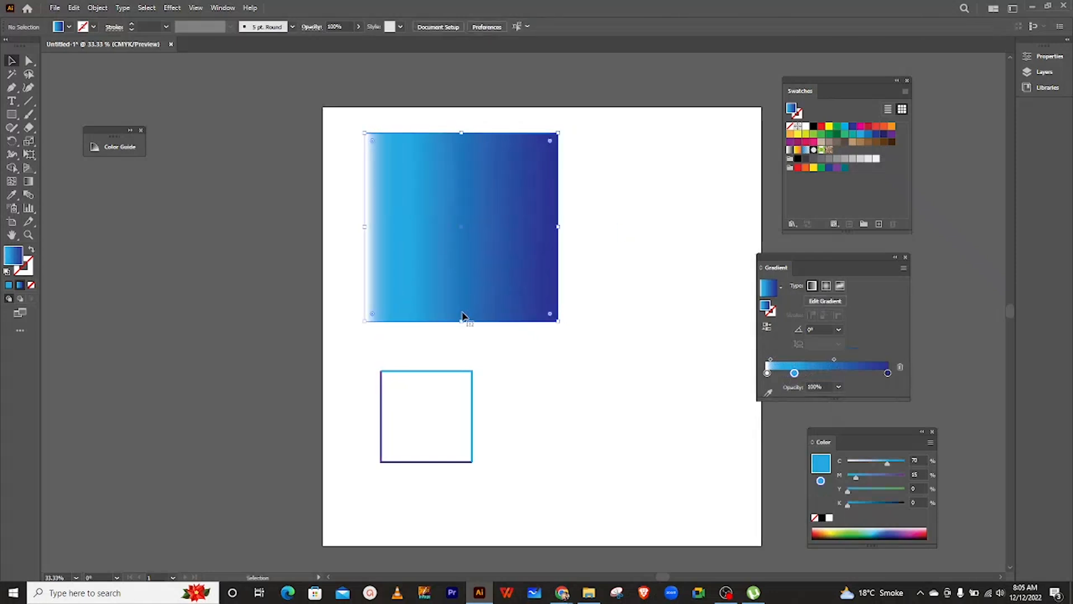
click(462, 315)
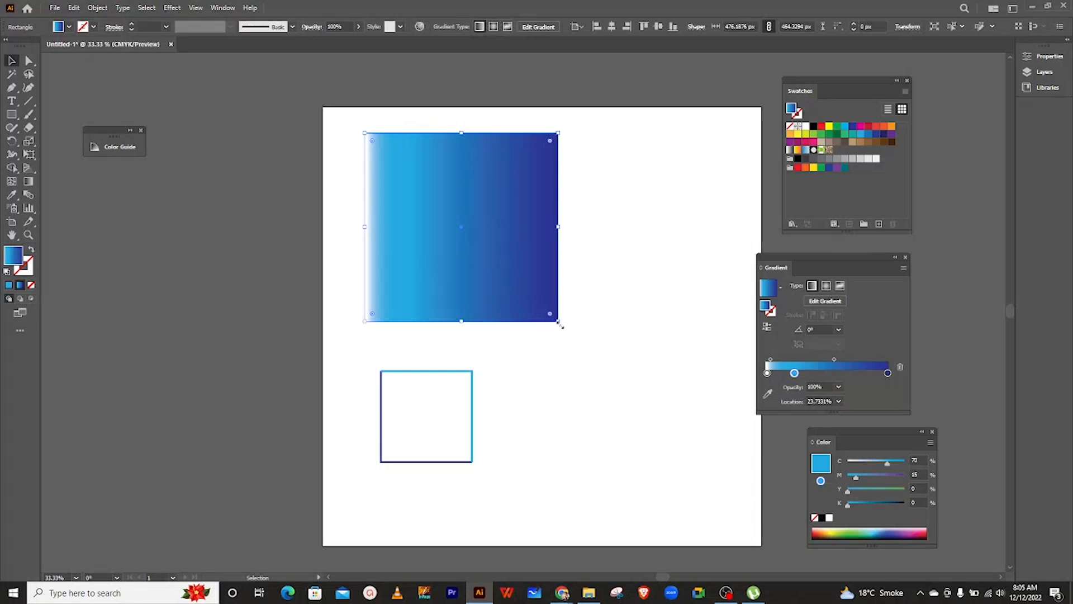
drag(351, 359, 505, 472)
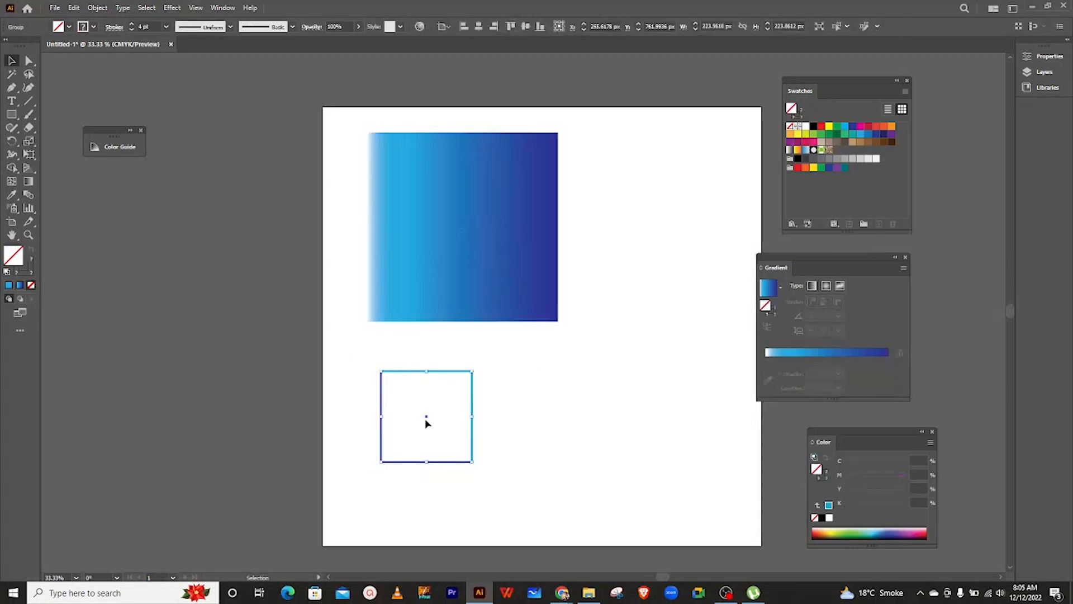
drag(426, 421, 447, 210)
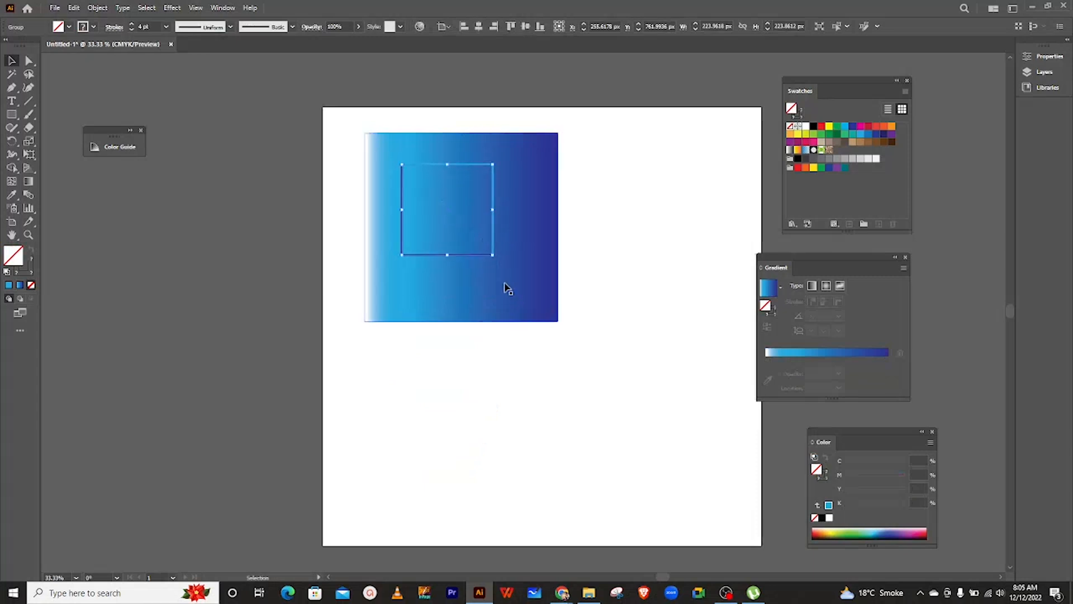
Step: Enlarge the outline square proportionally to about 377 px and center it within the gradient rectangle
drag(492, 255, 537, 300)
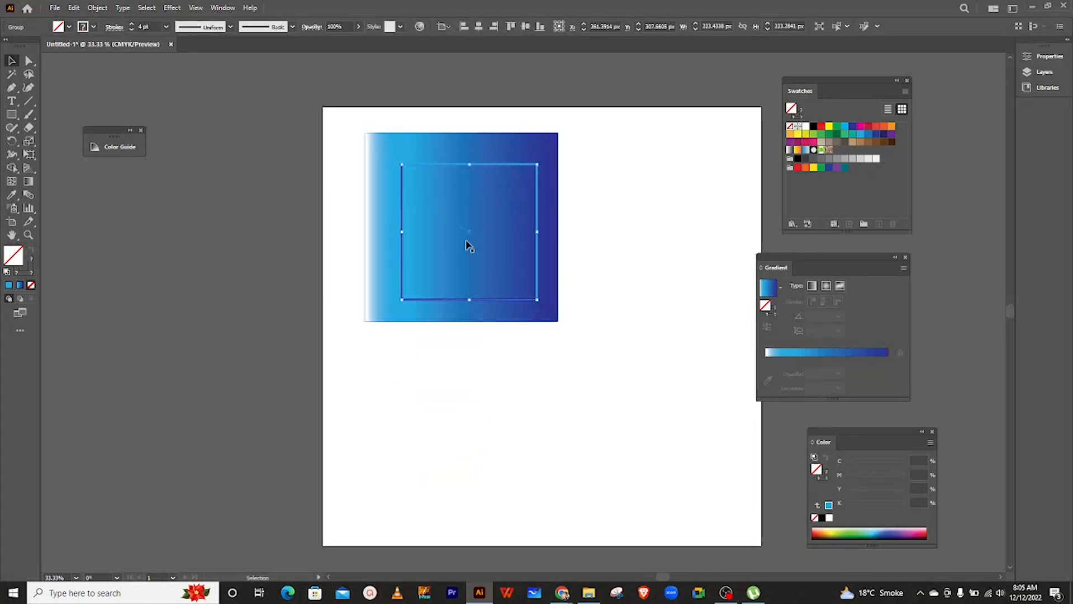
drag(472, 237, 470, 218)
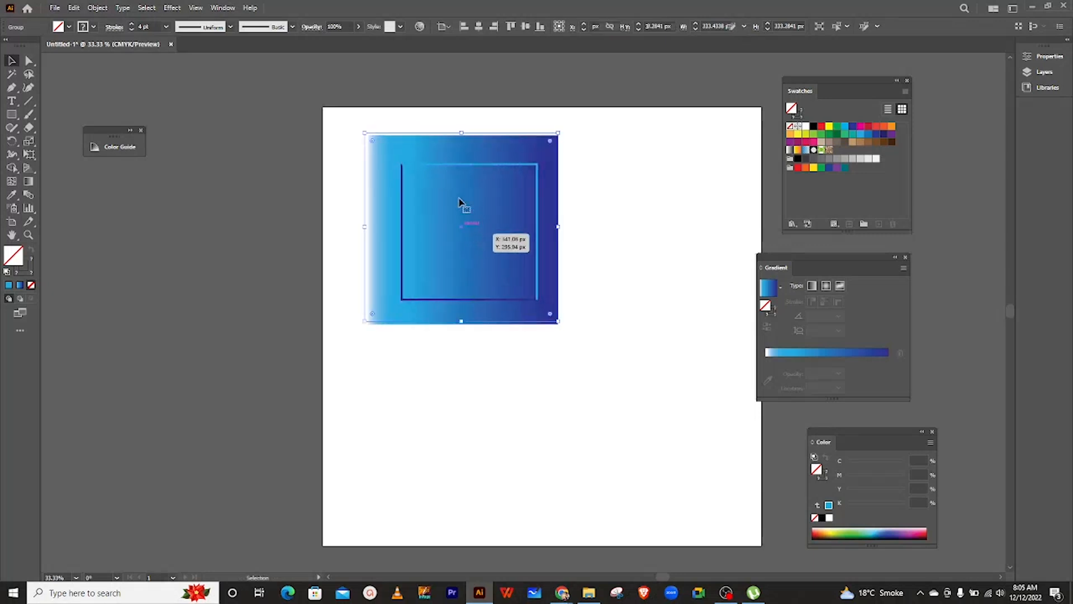
click(461, 164)
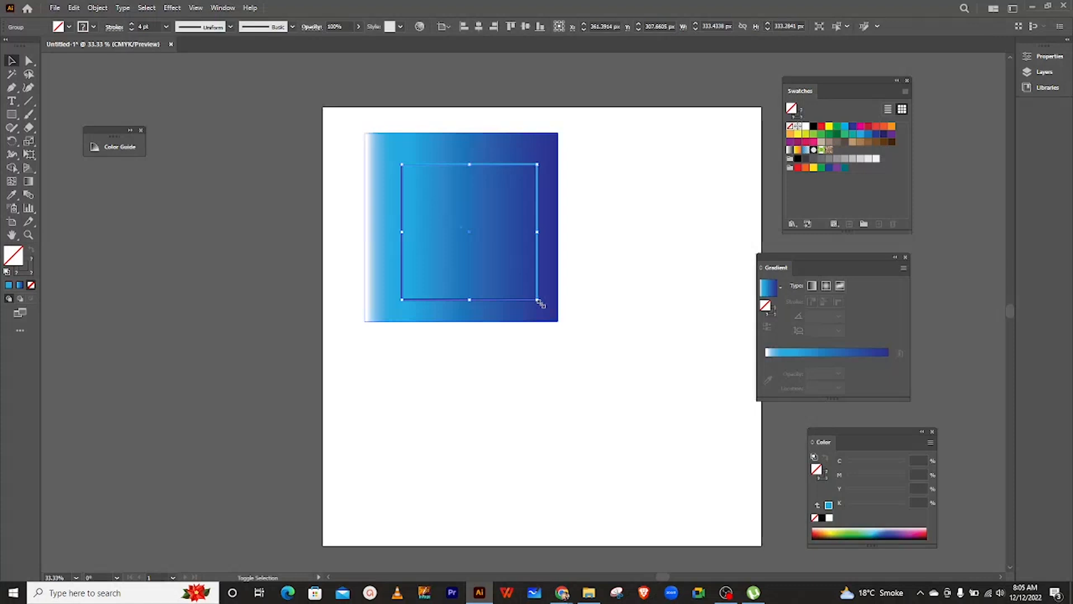
drag(538, 302, 547, 308)
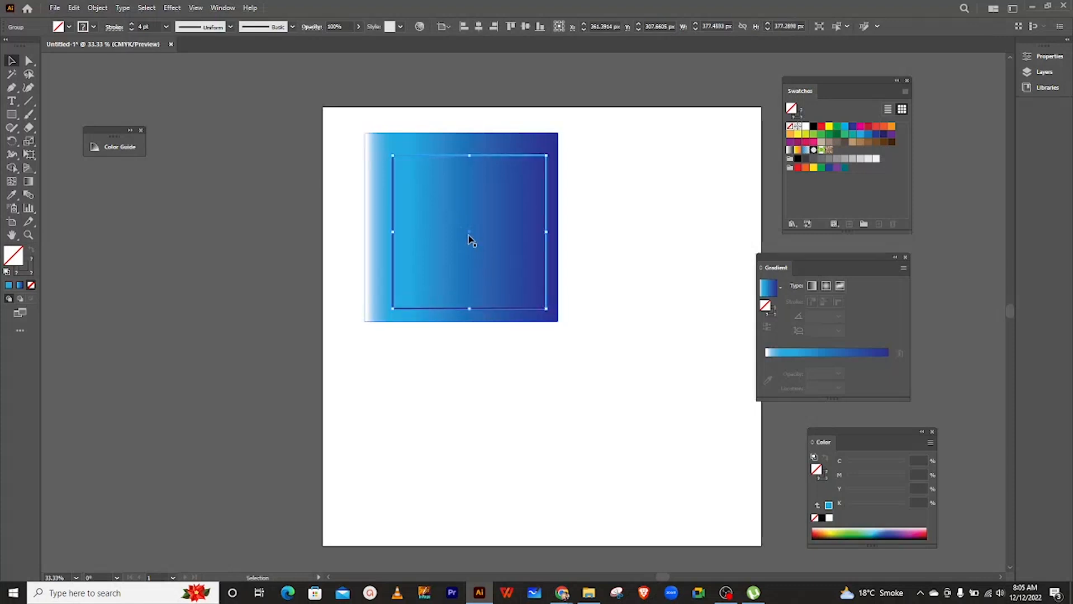
drag(466, 232, 464, 230)
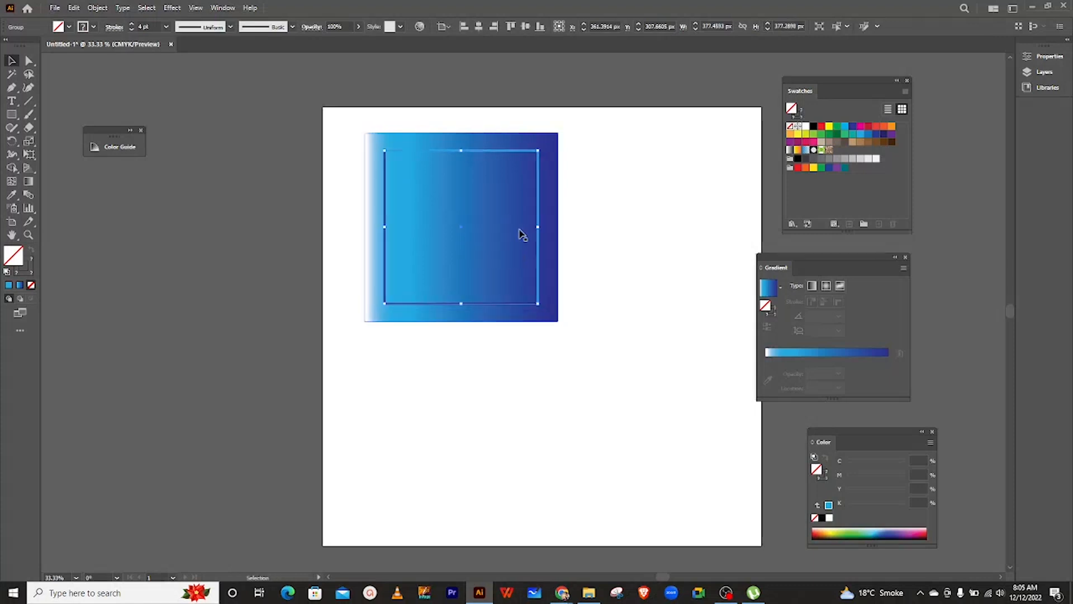
click(649, 239)
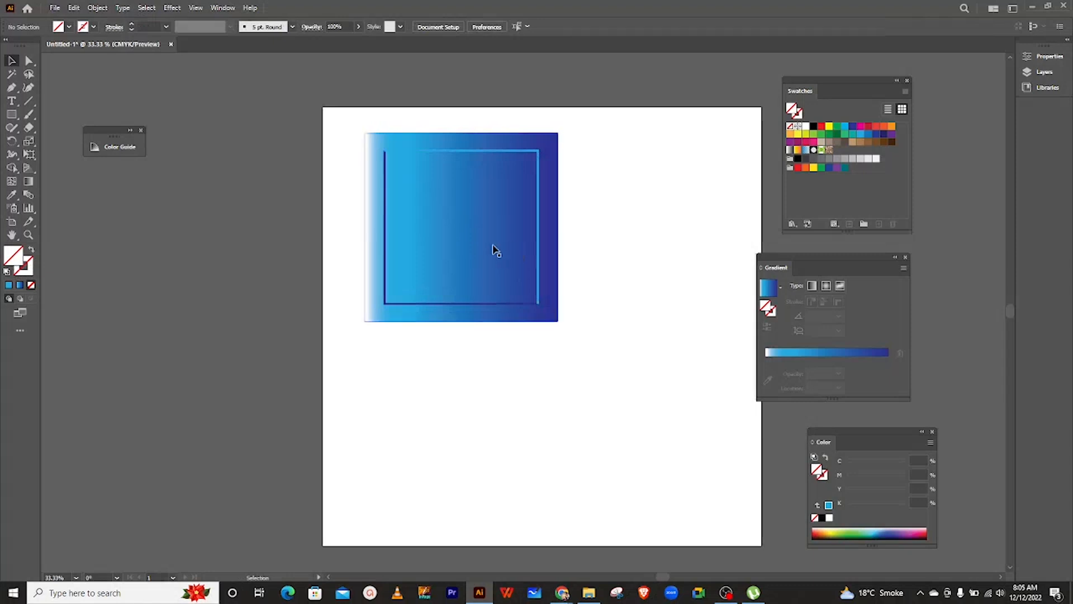
Step: Rotate the outline square by 180° so its dark-blue sides lie along the top and right
scroll(454, 218, up, 1)
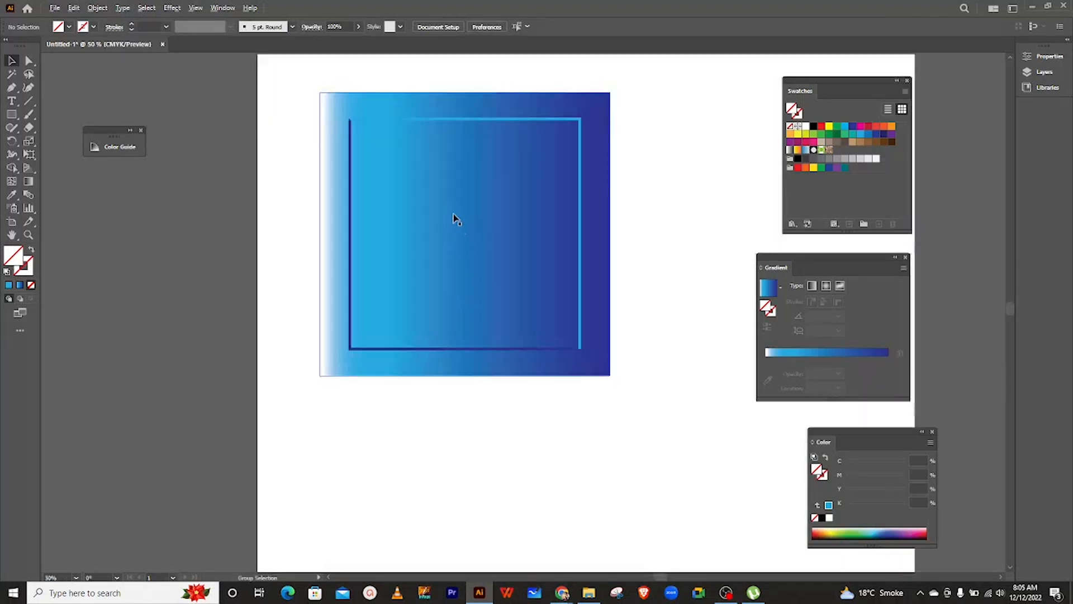
scroll(454, 218, up, 1)
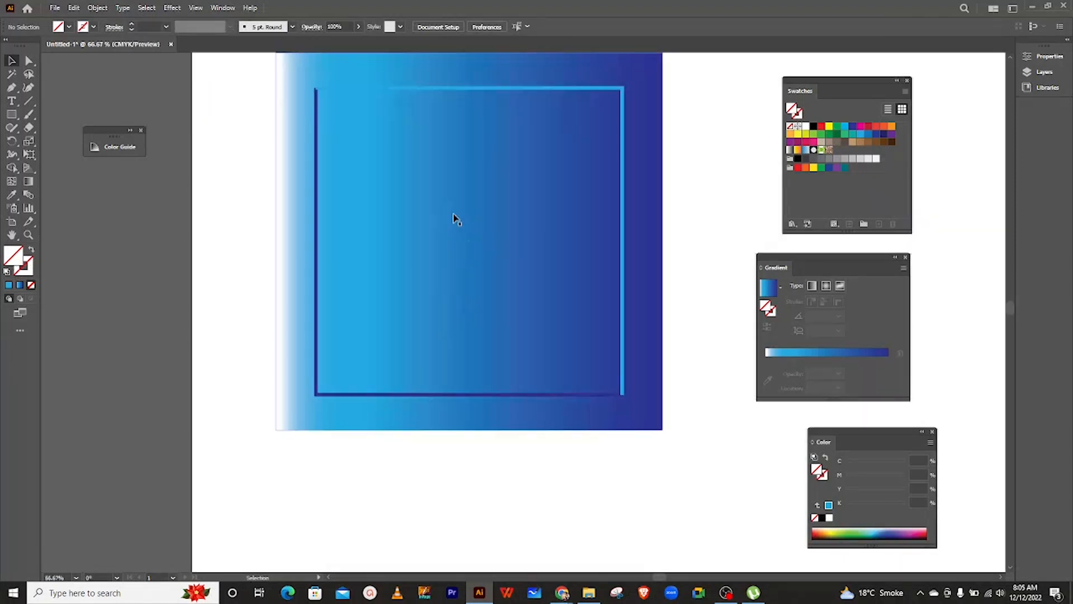
key(alt)
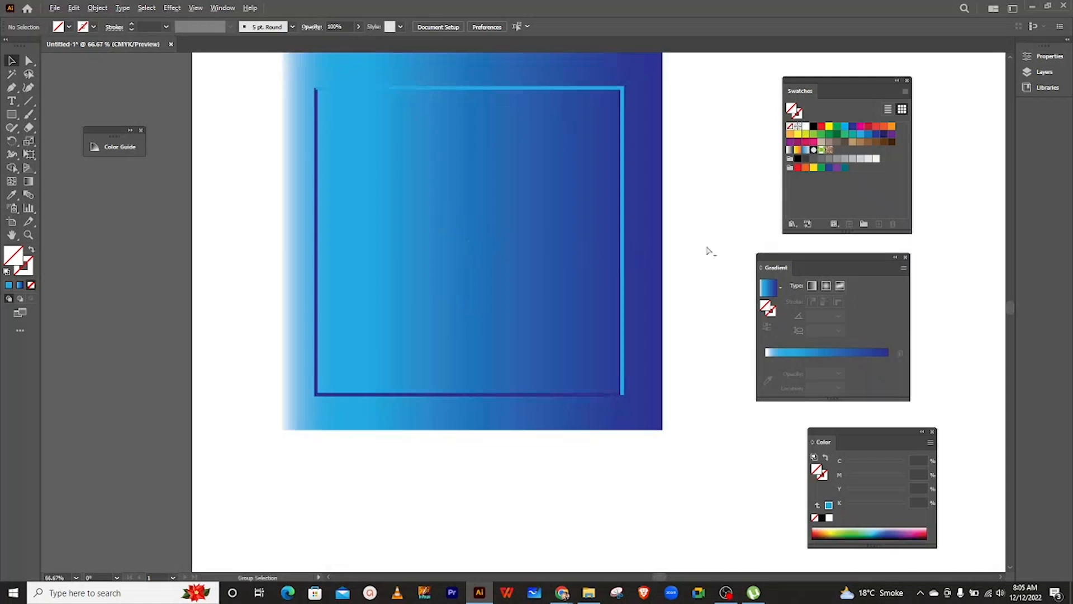
scroll(708, 250, down, 1)
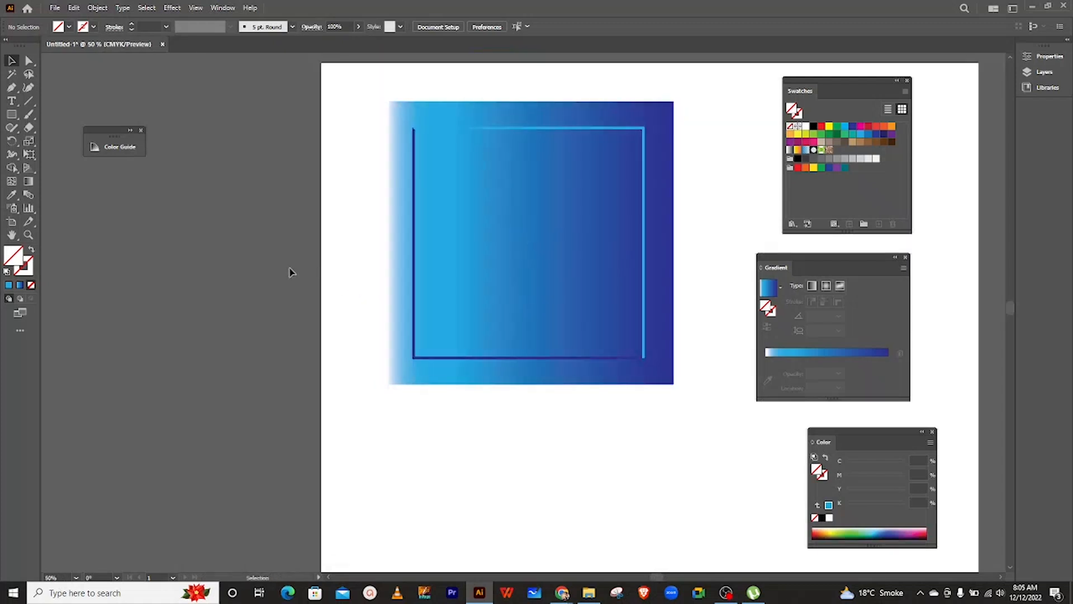
click(640, 136)
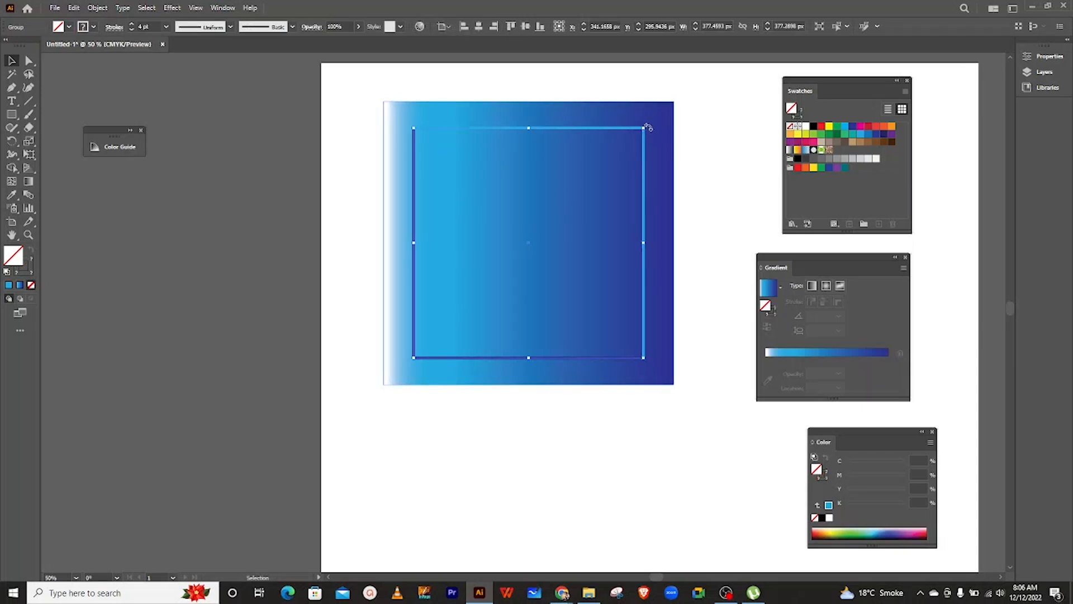
drag(647, 128, 483, 292)
click(256, 211)
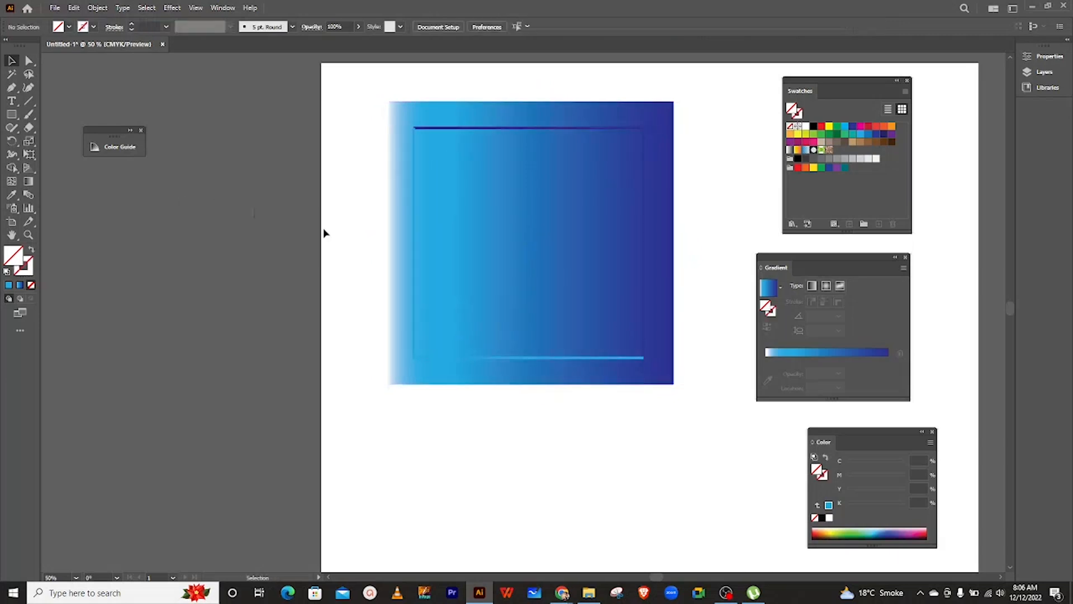
Step: Rotate the outline square 90° clockwise so its light-blue sides lie along the top and left
click(642, 358)
drag(648, 363, 439, 335)
click(232, 272)
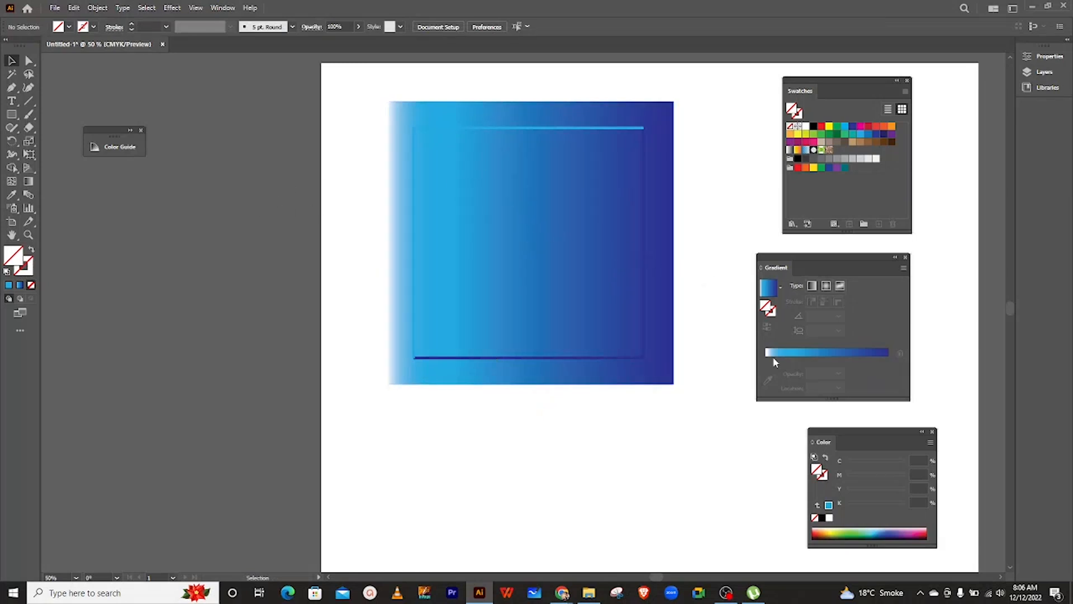
Step: Remove the white from the rectangle's gradient, starting it with light blue at 0%, and set the color midpoint to about 31.5%
click(665, 338)
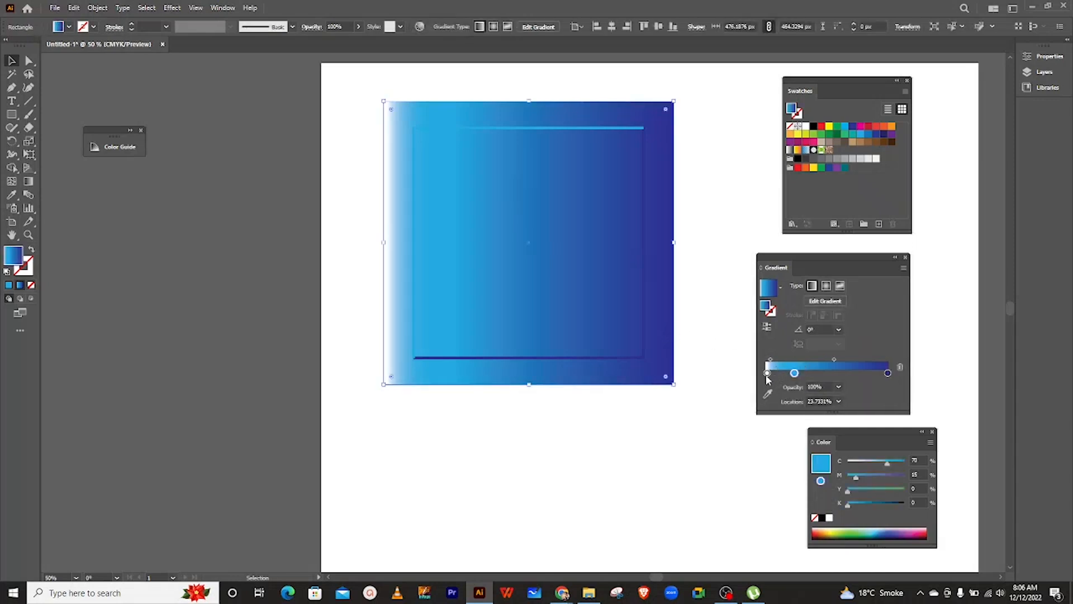
mouse_move(765, 372)
mouse_down()
mouse_move(790, 393)
mouse_move(772, 374)
mouse_move(761, 378)
mouse_up()
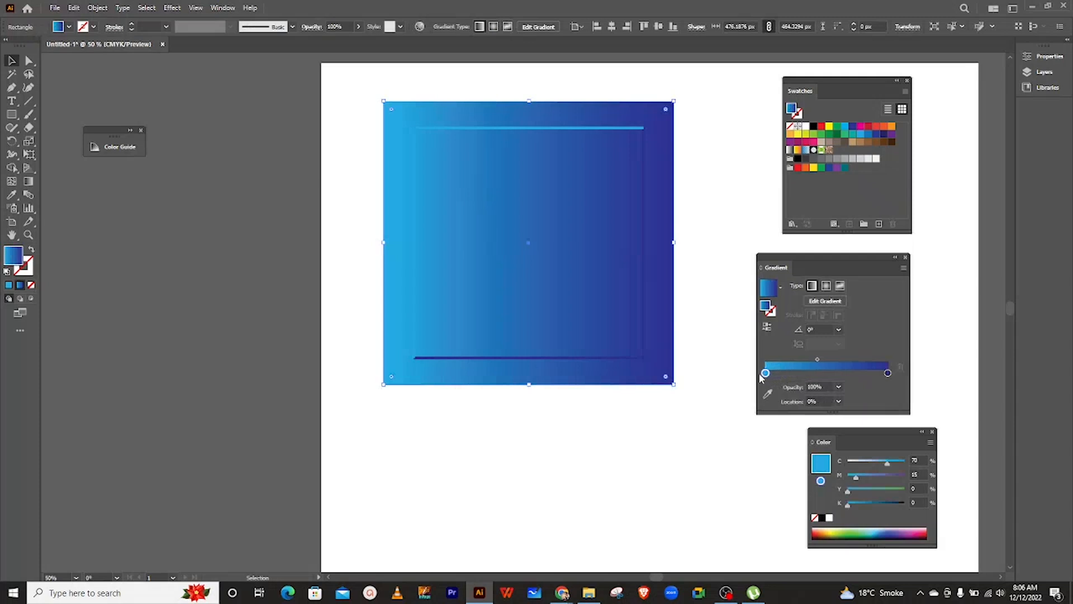
drag(817, 360, 804, 359)
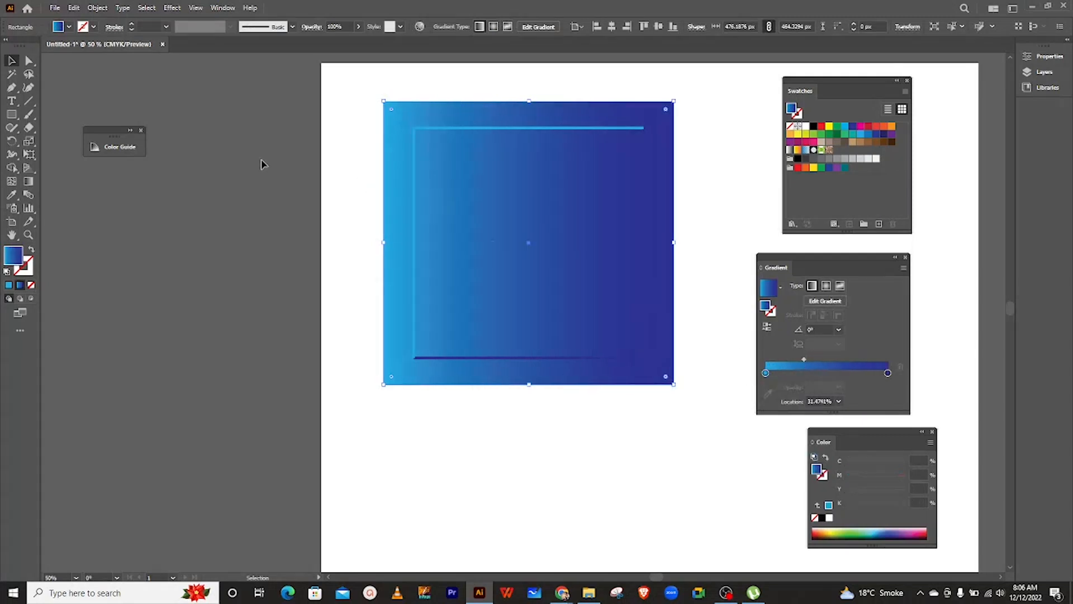
Step: Rotate the outline square 90° clockwise so its light-blue sides lie along the top and right
click(327, 184)
click(531, 219)
click(502, 128)
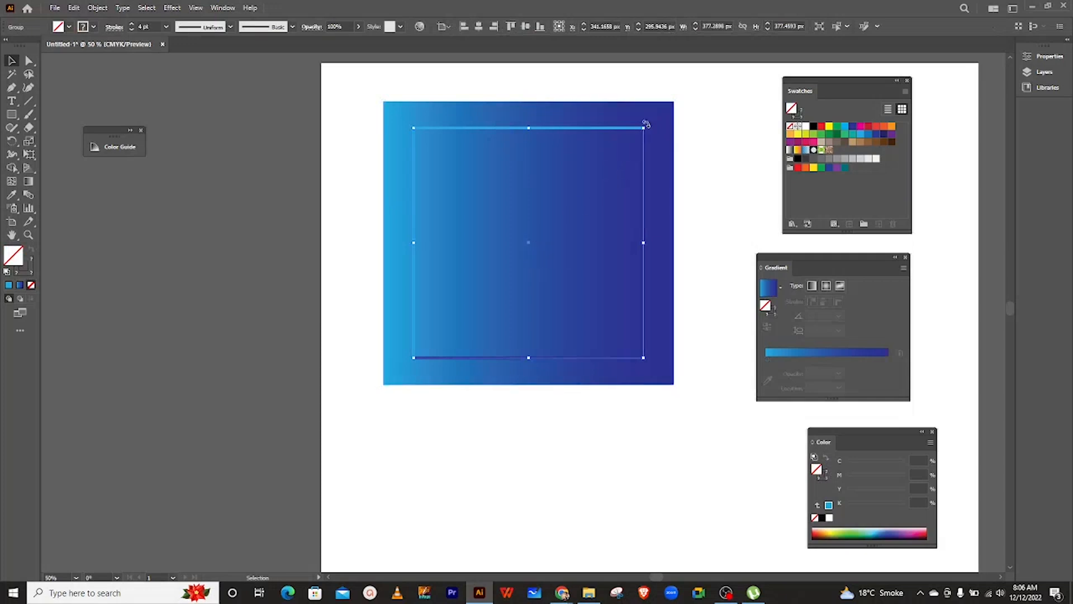
drag(646, 123, 592, 290)
click(330, 239)
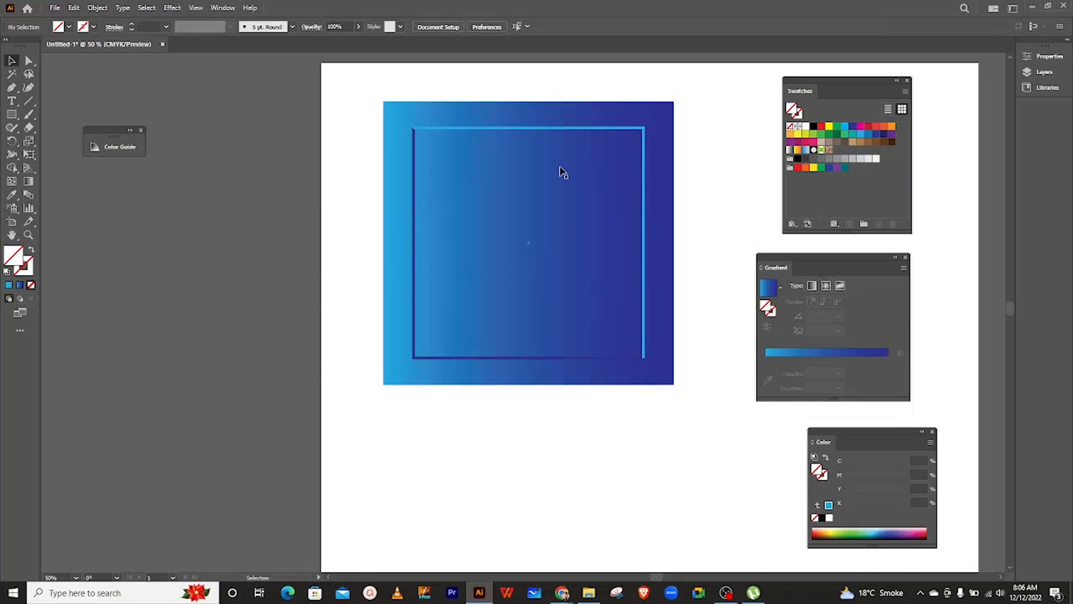
Step: Duplicate the outline square and scale the copy down about its center to about 254 px
click(566, 134)
drag(565, 134, 531, 310)
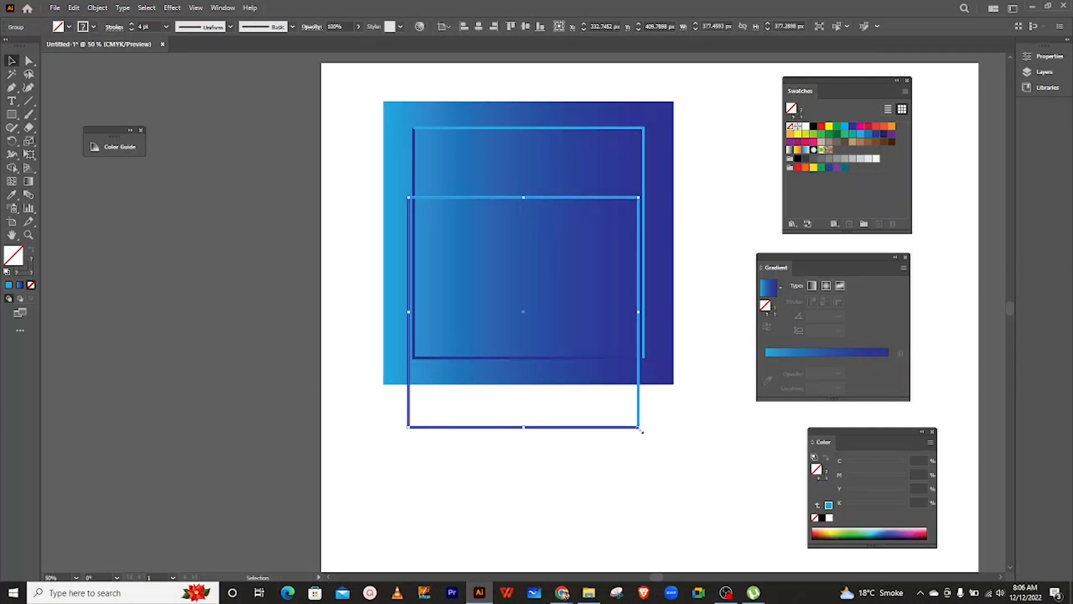
drag(640, 429, 603, 392)
Step: Center the smaller outline copy inside the larger outline square on the gradient rectangle
drag(525, 312, 525, 242)
key(ctrl+z)
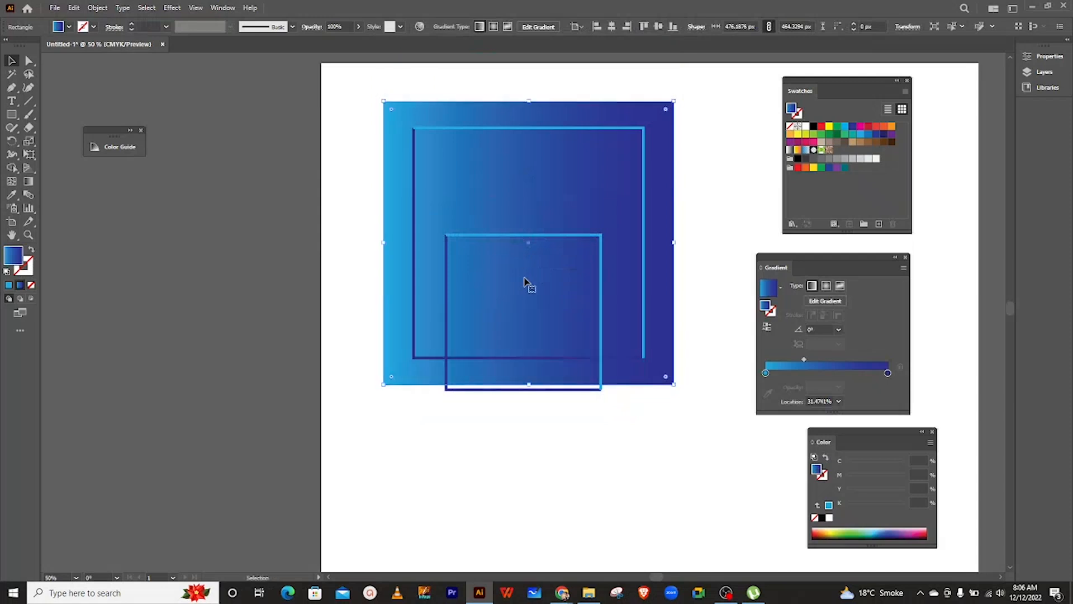
click(538, 235)
drag(525, 313, 533, 242)
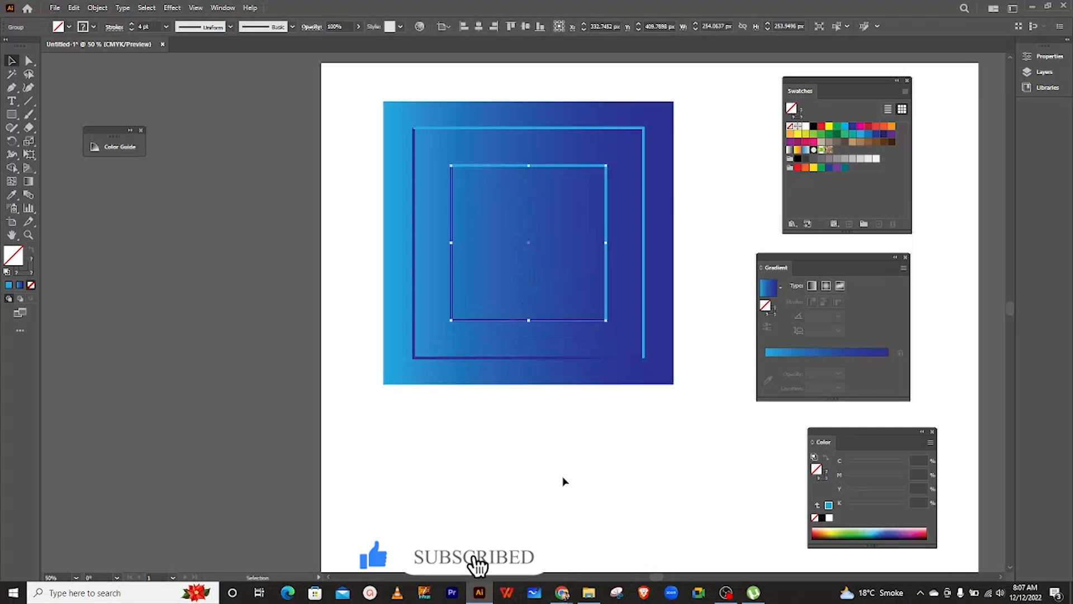
click(558, 441)
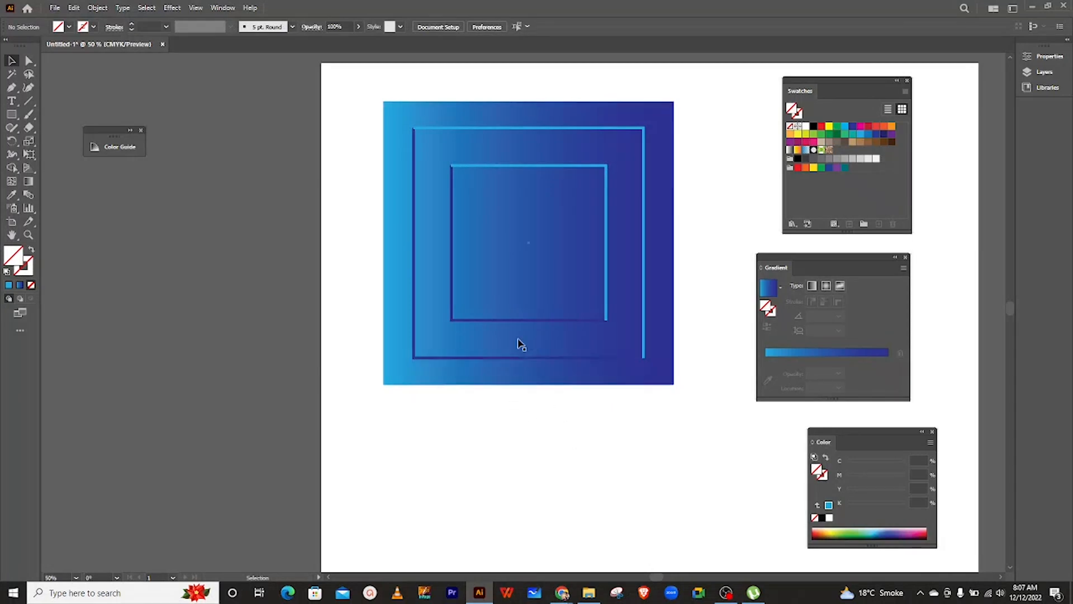
Step: Group the gradient rectangle with both outline squares and scale the group down proportionally from its upper-left corner
drag(349, 97, 712, 423)
key(ctrl+g)
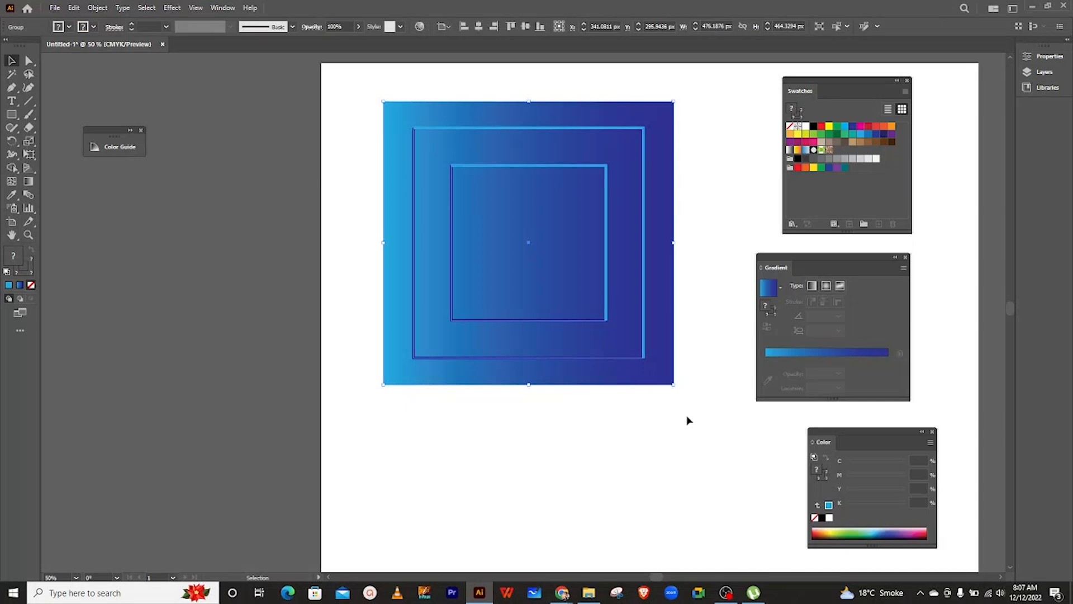
drag(675, 386, 569, 283)
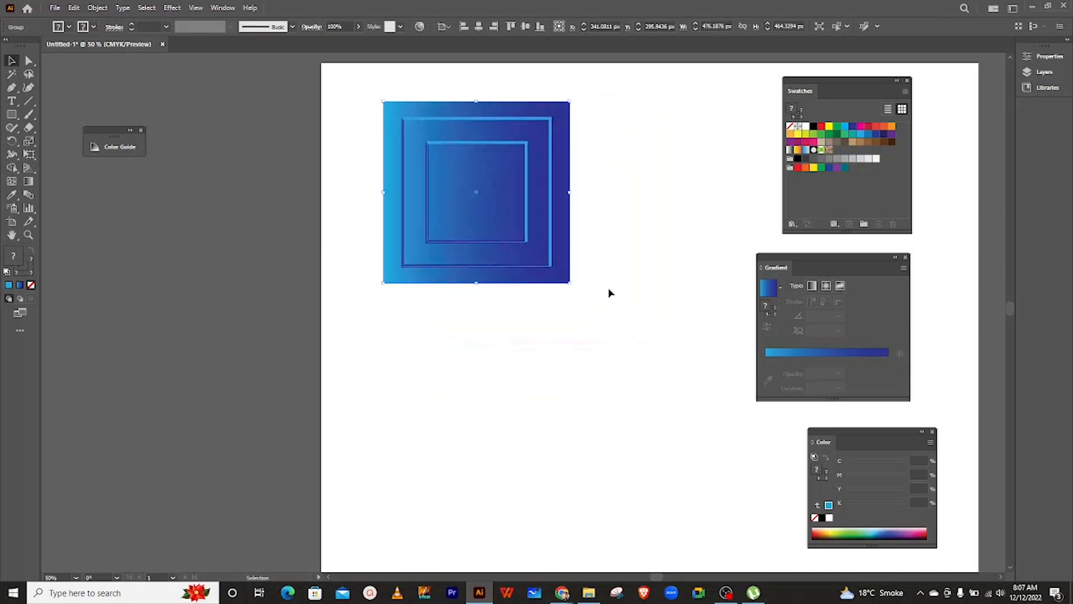
click(307, 255)
Step: Move the floating Gradient panel clear of the artboard
scroll(350, 288, up, 3)
scroll(482, 285, down, 3)
scroll(485, 287, up, 3)
scroll(487, 285, down, 3)
scroll(486, 285, up, 3)
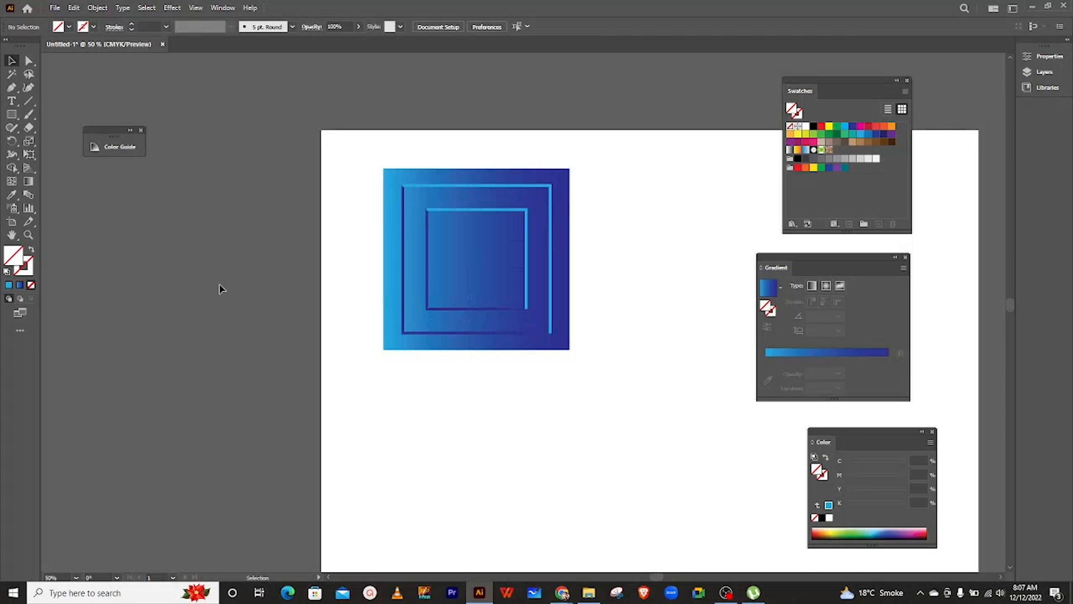
scroll(459, 324, right, 3)
scroll(459, 324, left, 1)
scroll(458, 325, right, 1)
scroll(458, 325, down, 1)
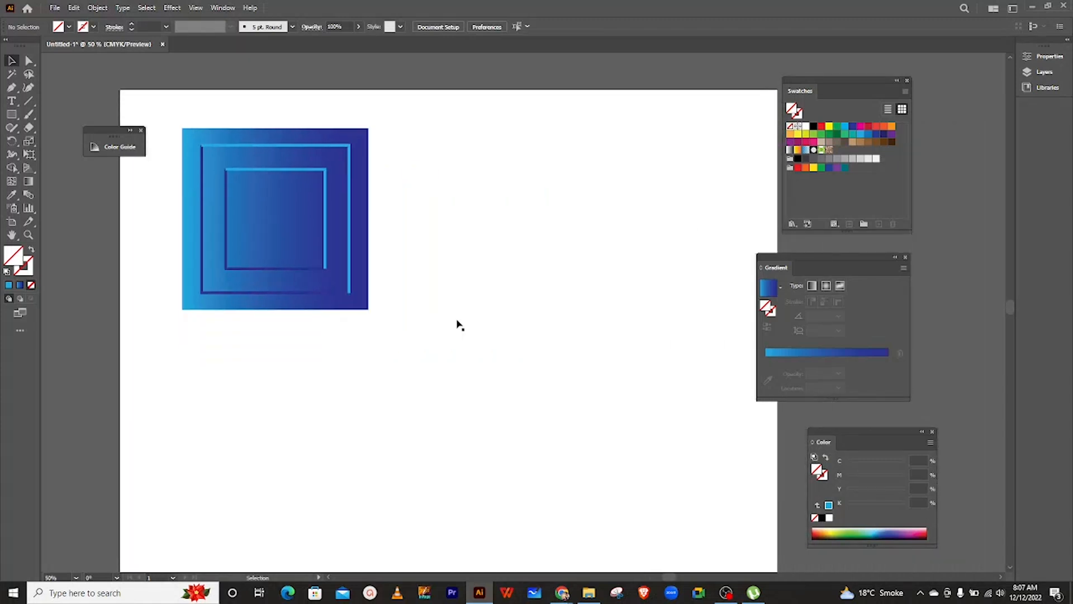
scroll(458, 323, left, 1)
scroll(458, 321, right, 1)
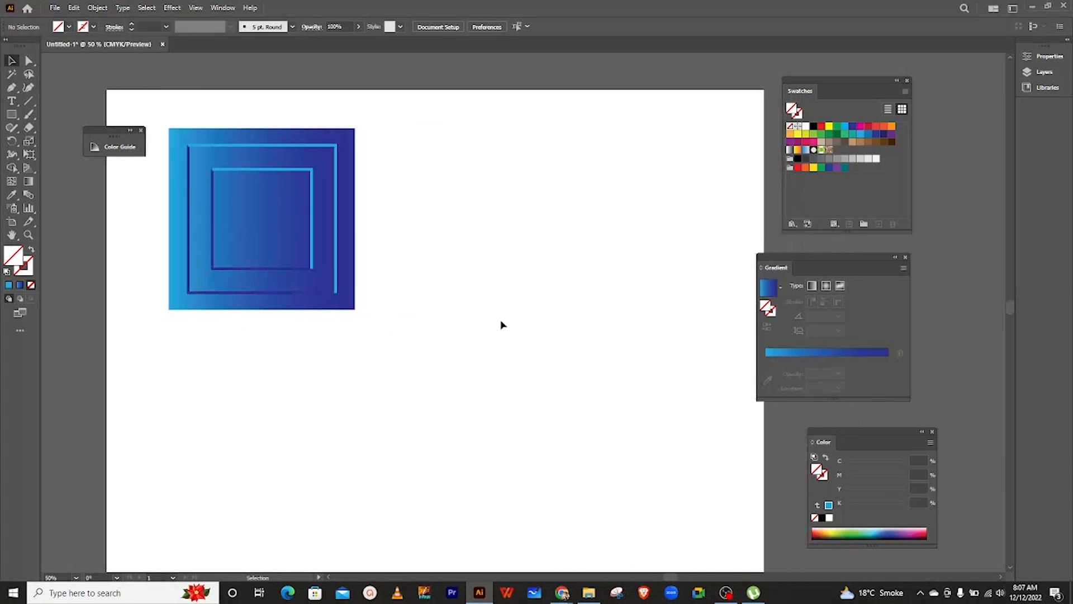
drag(824, 268, 865, 265)
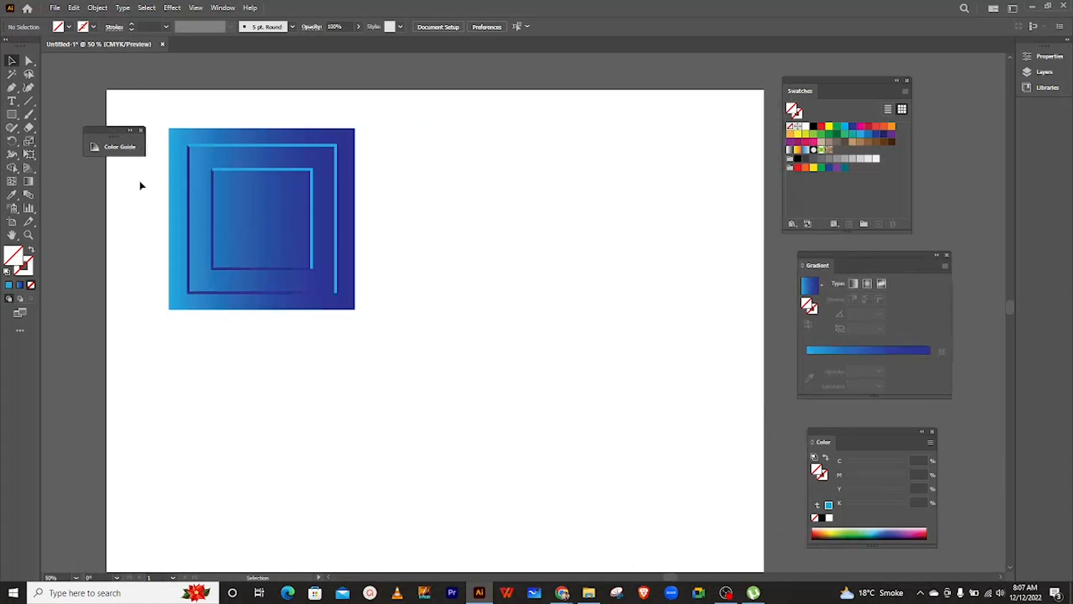
Step: Draw a circle about 324 px in diameter in the empty artboard area beside the tile, level with the tile
click(15, 116)
drag(16, 119, 60, 140)
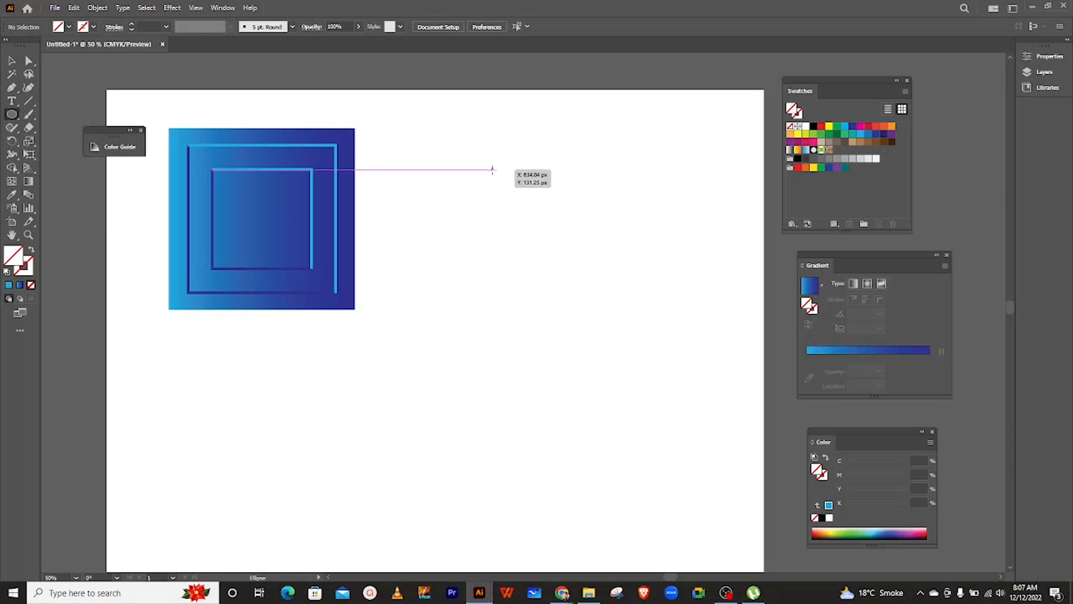
drag(477, 149, 675, 345)
click(12, 61)
drag(577, 249, 549, 225)
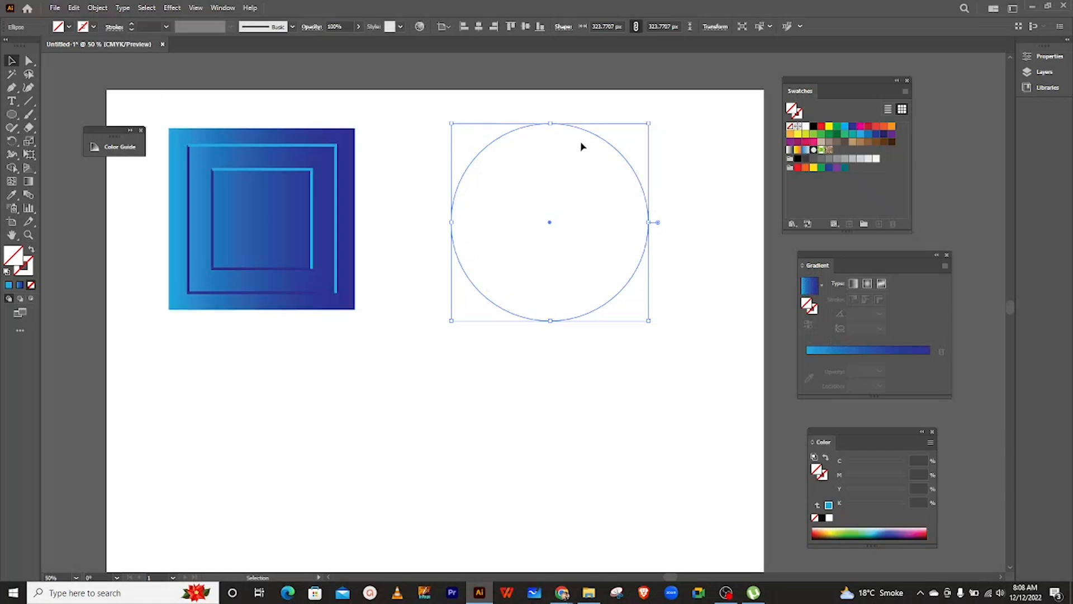
Step: Fill the circle with the light-to-dark-blue gradient as a radial gradient and move the circle slightly down
click(815, 286)
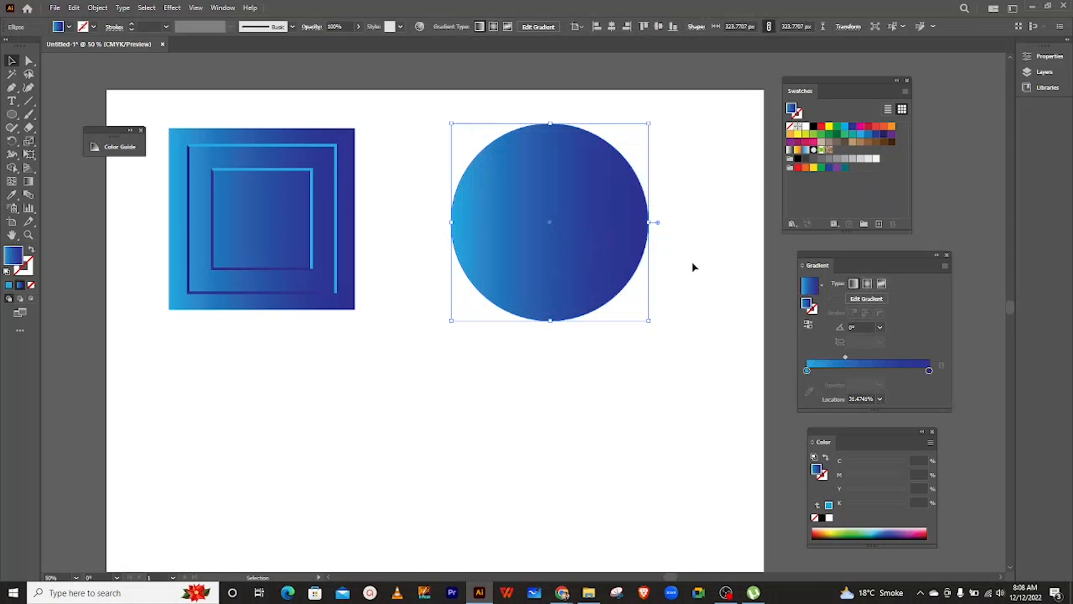
click(868, 288)
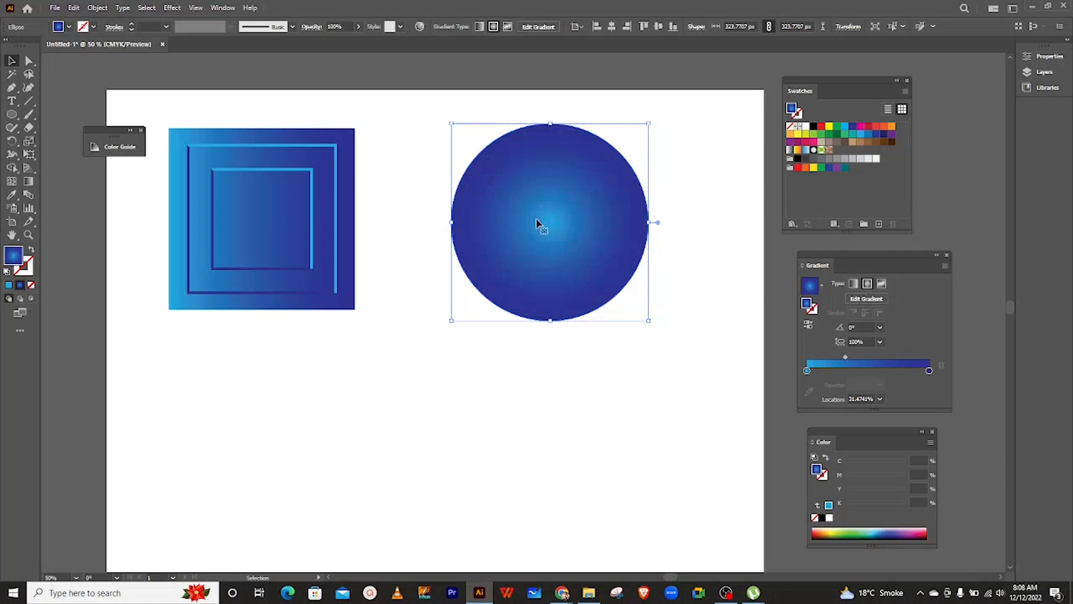
drag(550, 229, 548, 280)
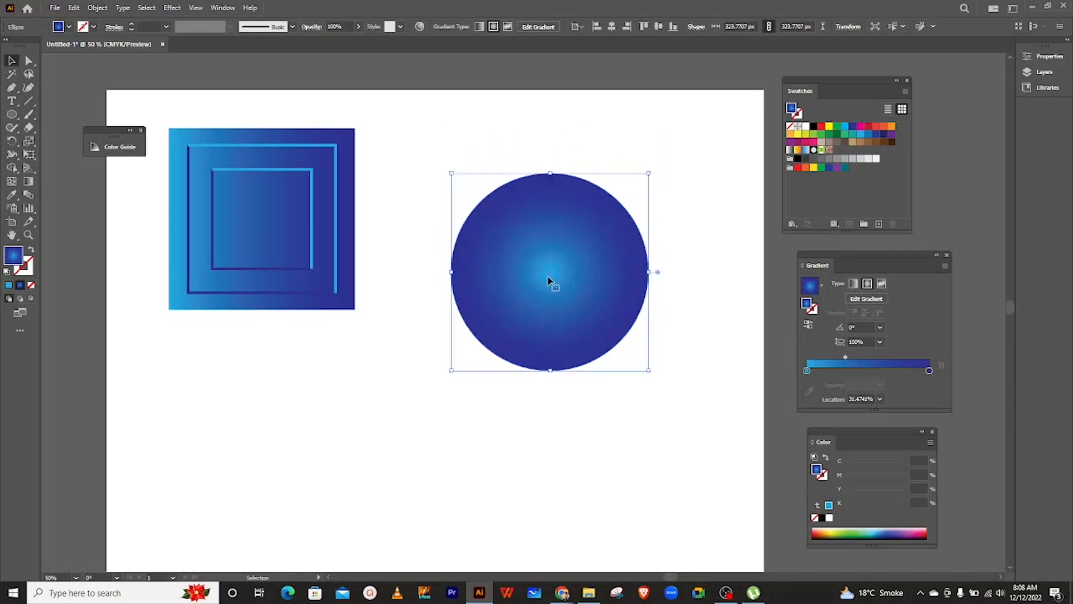
Step: Use the Gradient tool to flatten the circle's radial gradient into an ellipse and stretch it back to an aspect ratio of about 99%
click(29, 181)
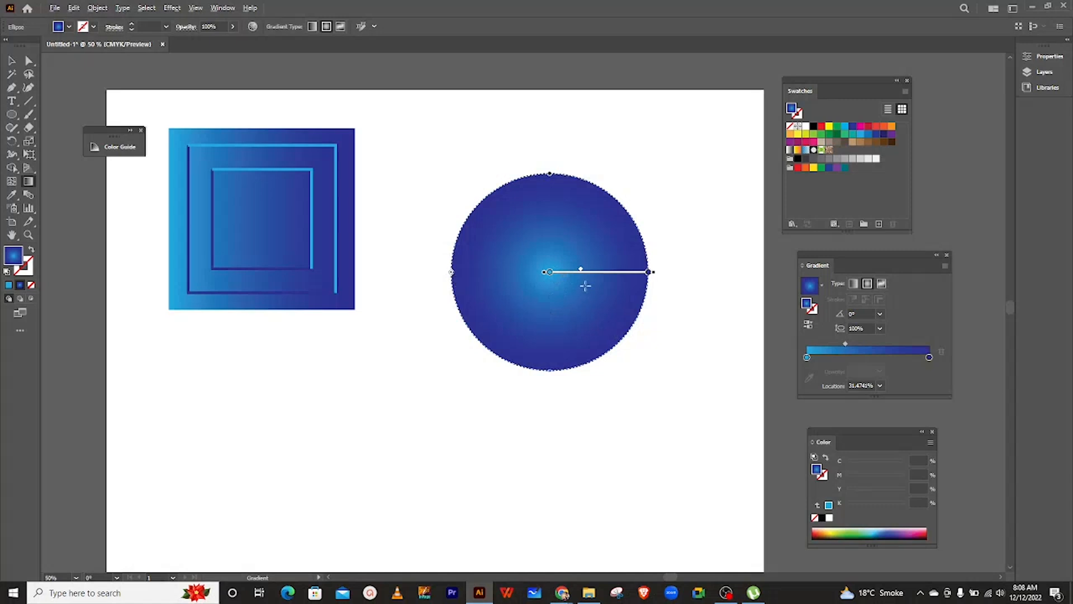
scroll(551, 236, up, 2)
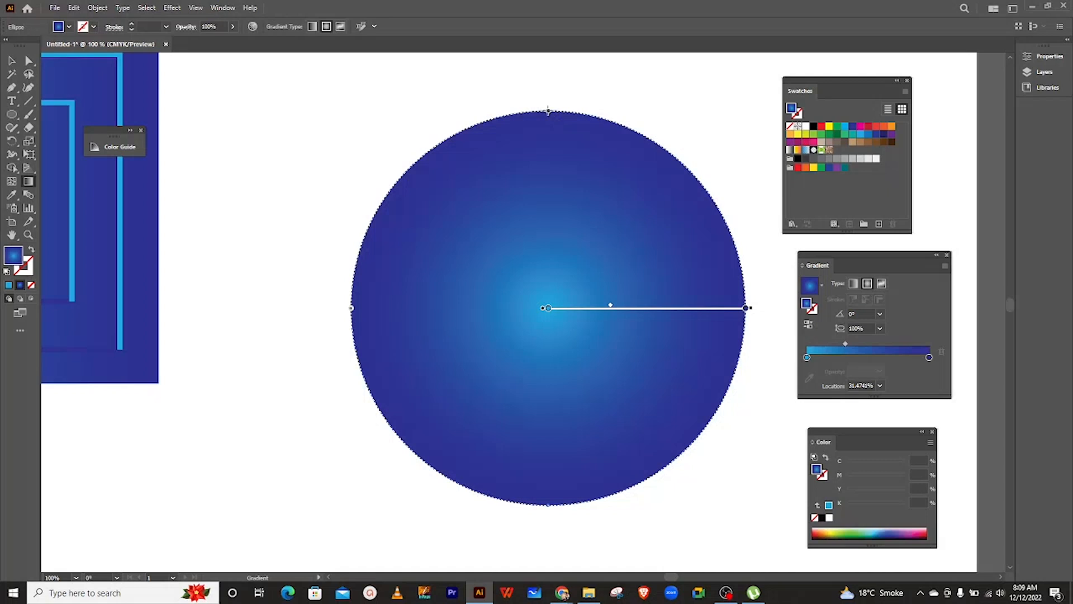
drag(549, 110, 548, 203)
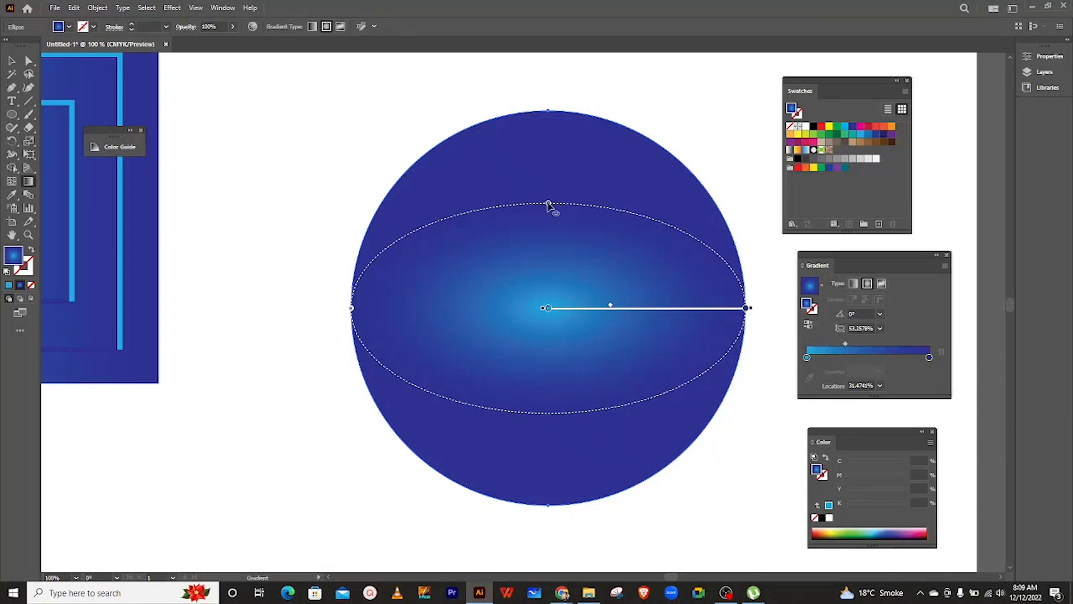
drag(548, 202, 549, 284)
drag(549, 342, 555, 115)
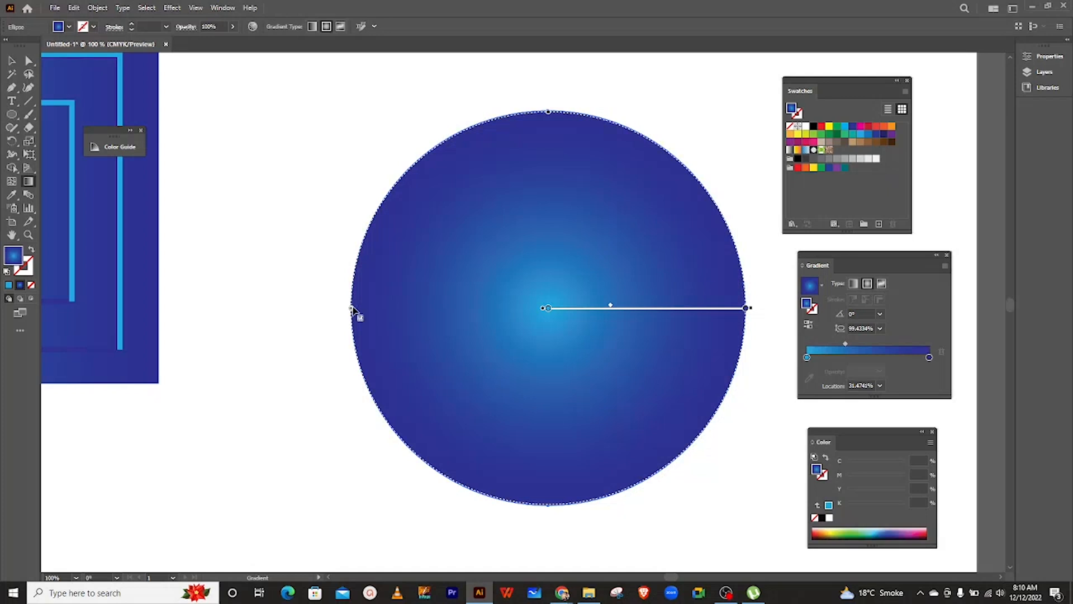
mouse_move(357, 314)
mouse_down()
mouse_move(415, 322)
mouse_move(388, 314)
mouse_move(424, 312)
mouse_move(372, 307)
mouse_move(431, 309)
mouse_move(353, 303)
mouse_up()
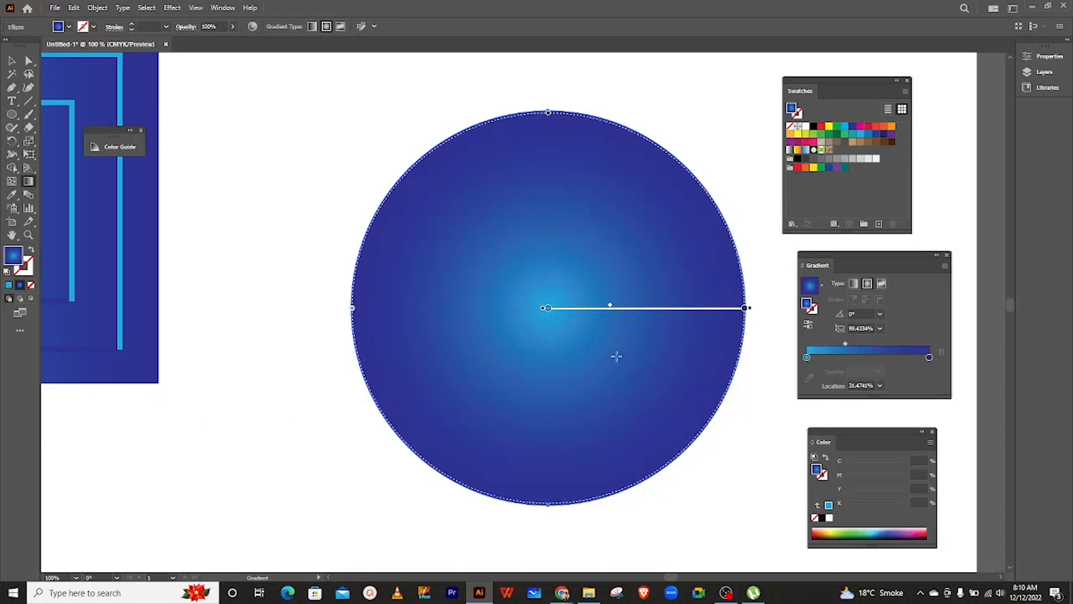
Step: Shift the radial gradient's center slightly off the circle's center, enlarge its radius beyond the circle, and place the dark-blue stop at about 81%
click(548, 309)
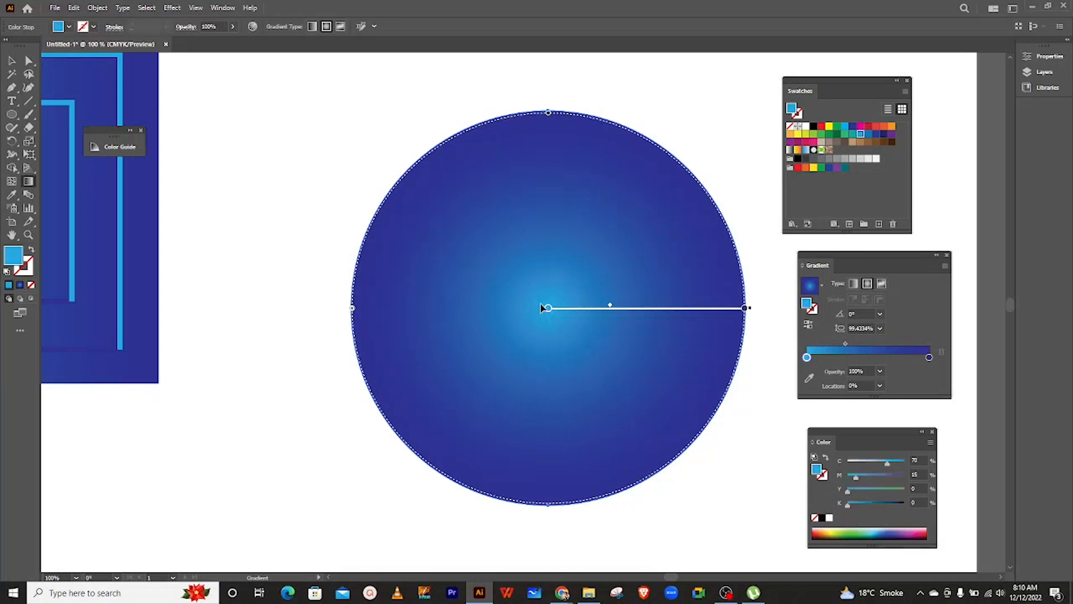
mouse_move(541, 308)
mouse_down()
mouse_move(525, 342)
mouse_move(558, 329)
mouse_up()
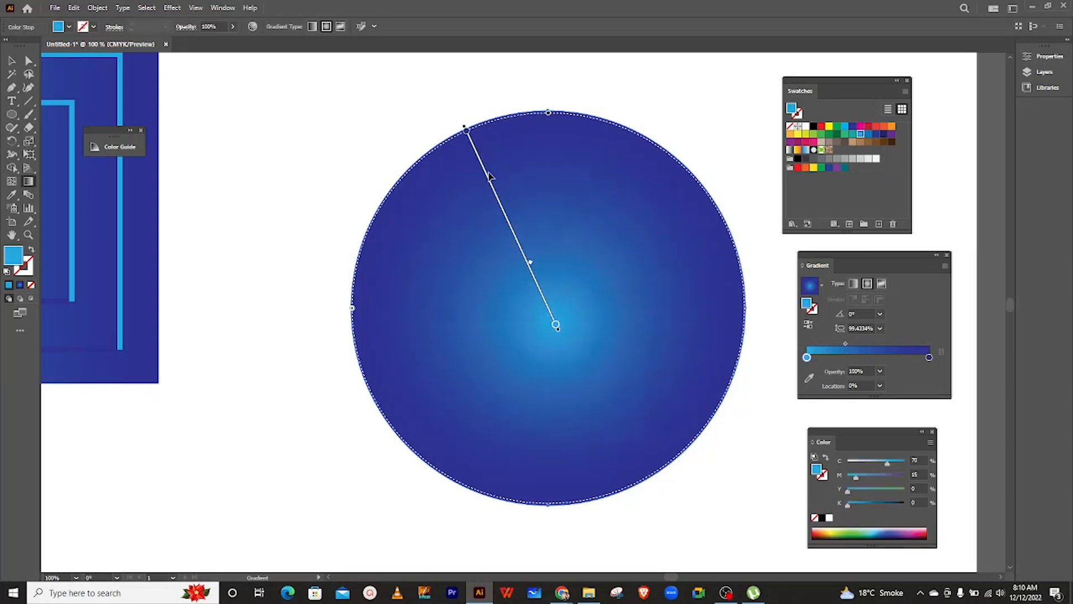
mouse_move(466, 132)
mouse_down()
mouse_move(541, 294)
mouse_move(475, 180)
mouse_move(510, 251)
mouse_move(480, 191)
mouse_up()
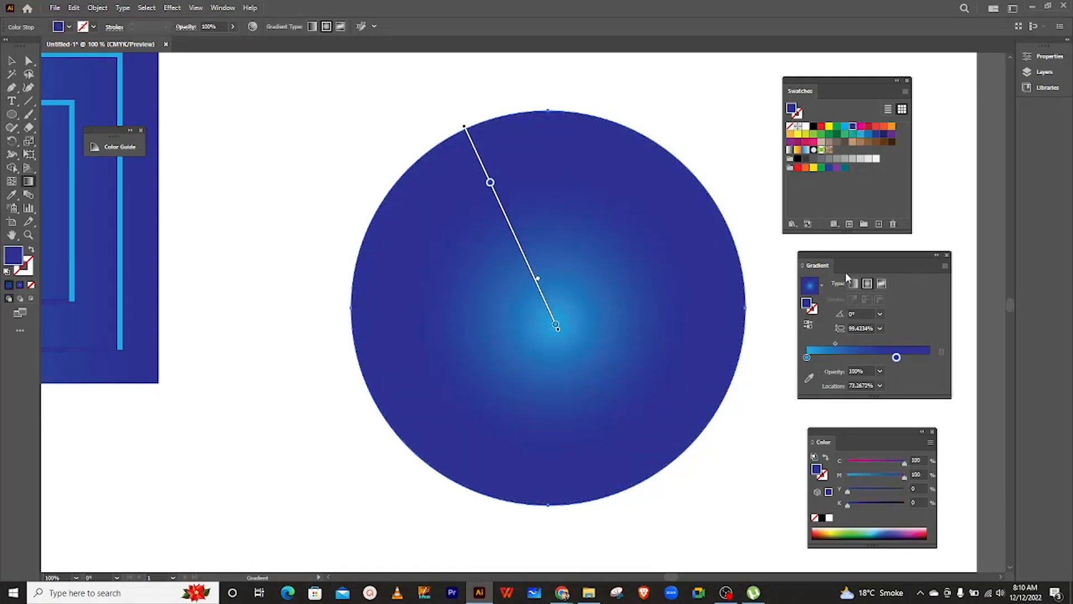
mouse_move(856, 269)
mouse_down()
mouse_move(873, 254)
mouse_move(850, 237)
mouse_move(851, 255)
mouse_up()
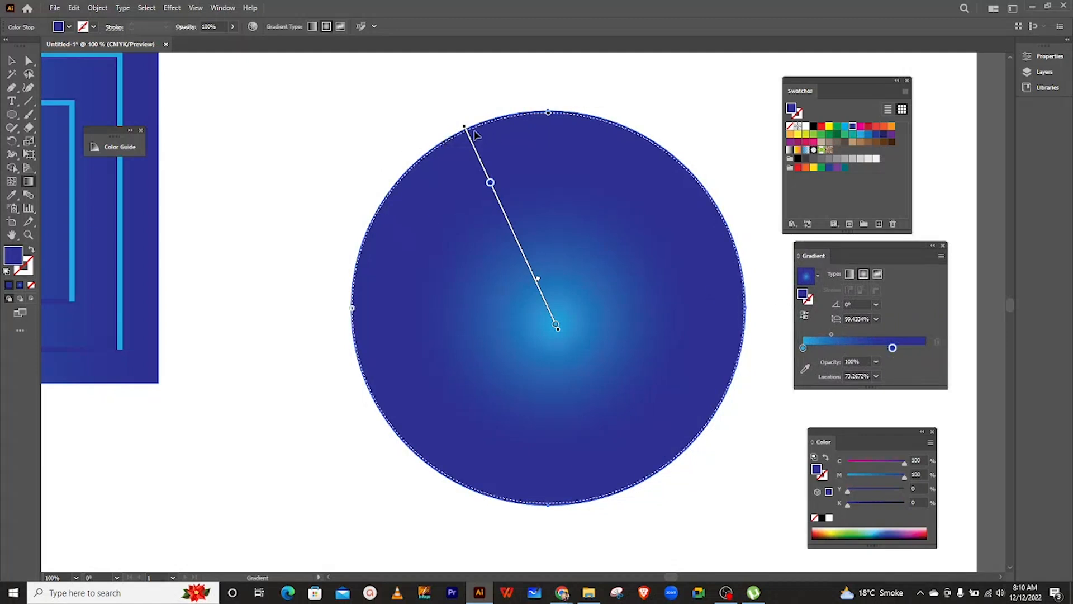
mouse_move(464, 127)
mouse_down()
mouse_move(486, 184)
mouse_move(459, 115)
mouse_move(414, 124)
mouse_up()
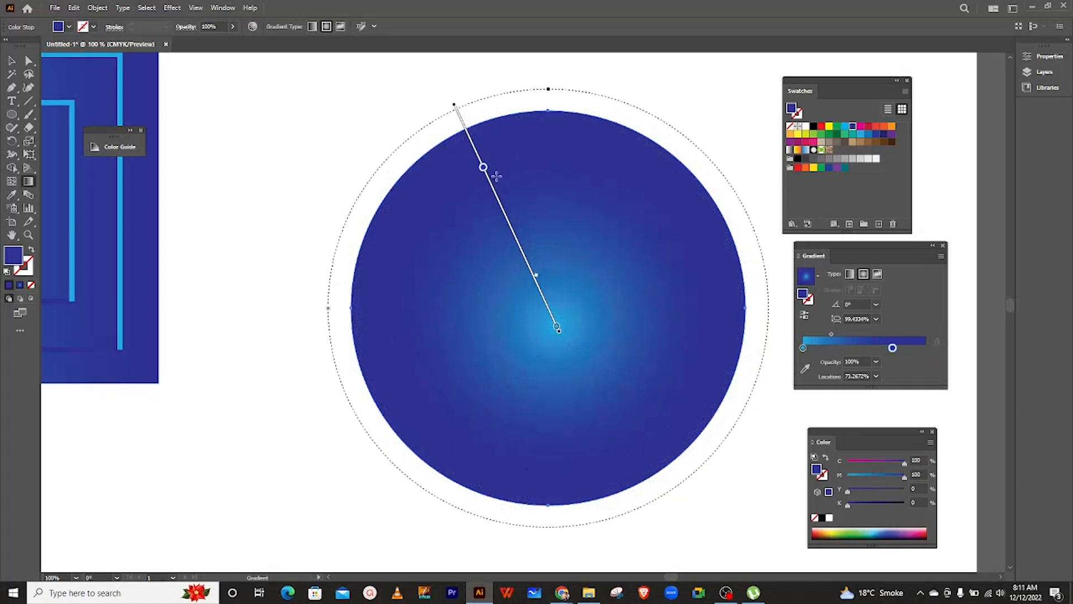
mouse_move(483, 167)
mouse_down()
mouse_move(497, 225)
mouse_move(473, 152)
mouse_up()
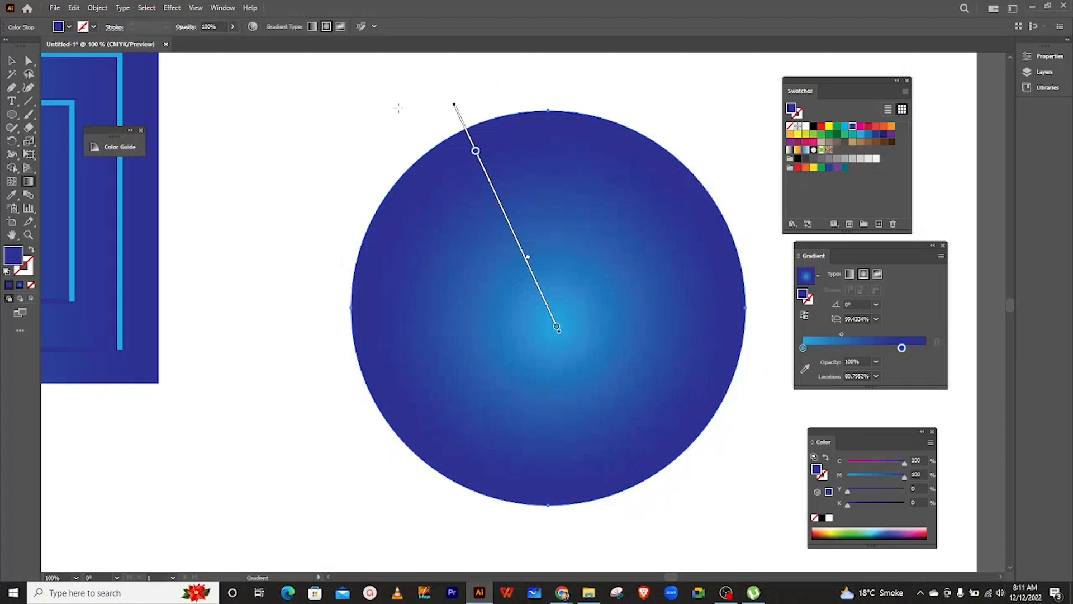
Step: Redraw the radial gradient from beyond the circle's upper-right edge at about -102° with the light-blue stop at about 17%, and shift the circle up and left
drag(663, 96, 609, 348)
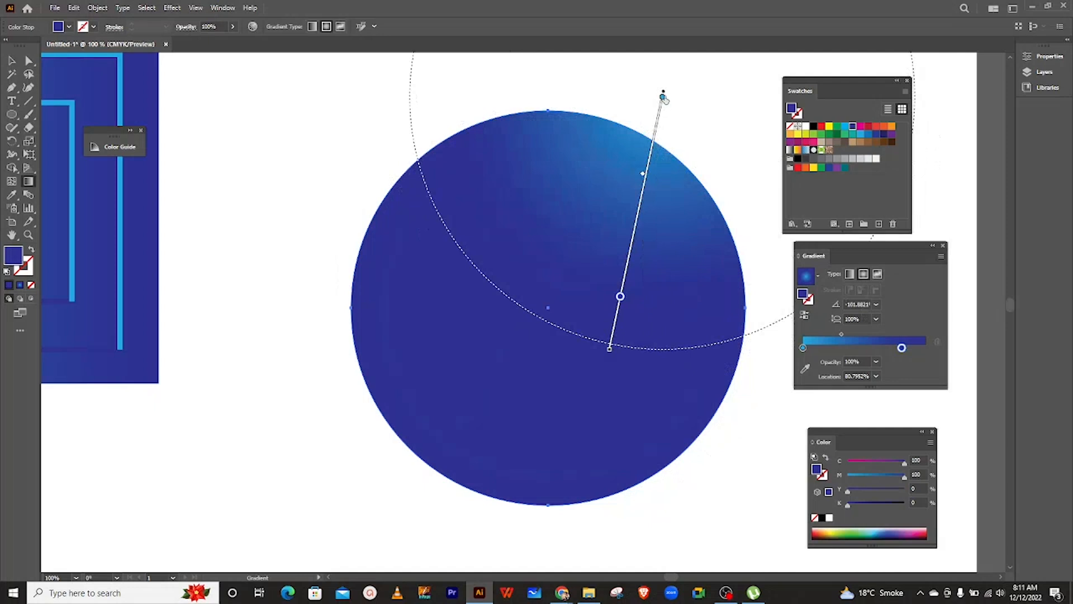
mouse_move(662, 96)
mouse_down()
mouse_move(605, 176)
mouse_move(675, 104)
mouse_move(690, 115)
mouse_move(642, 218)
mouse_move(527, 163)
mouse_move(691, 353)
mouse_move(479, 288)
mouse_move(505, 301)
mouse_up()
mouse_move(616, 360)
mouse_down()
mouse_move(603, 367)
mouse_move(676, 224)
mouse_up()
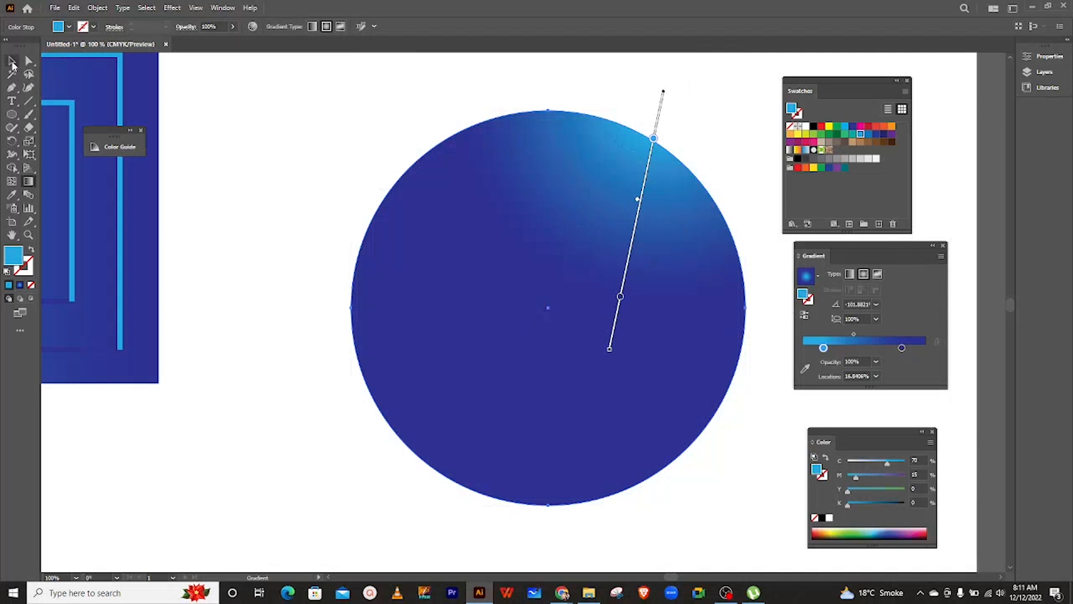
click(13, 63)
drag(570, 285, 535, 256)
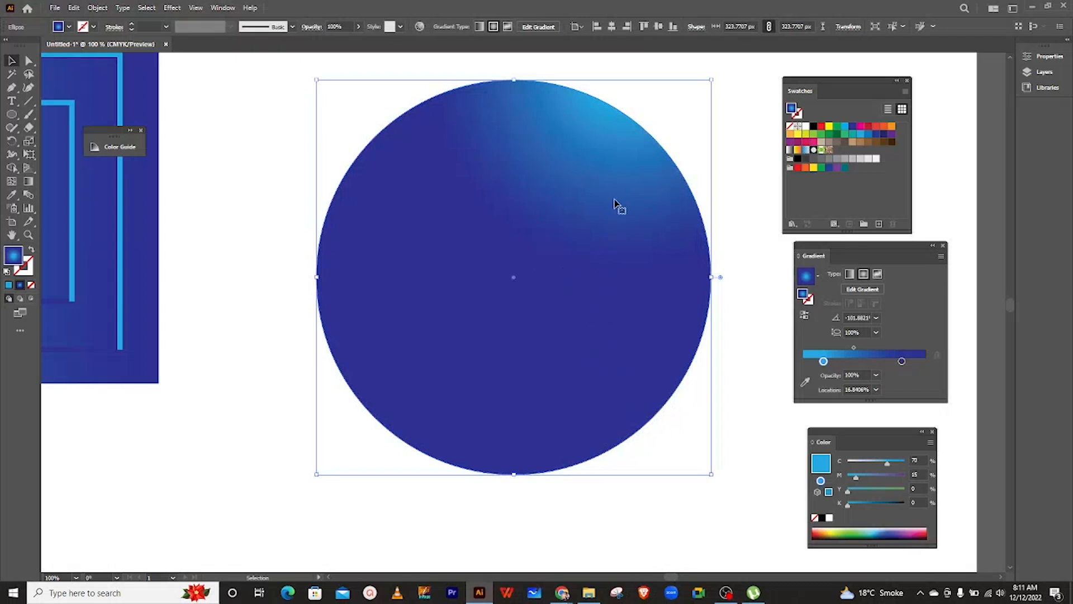
Step: Place the light-blue stop at about 10% and add a near-white stop (K 5%) at 0%
drag(824, 362, 804, 361)
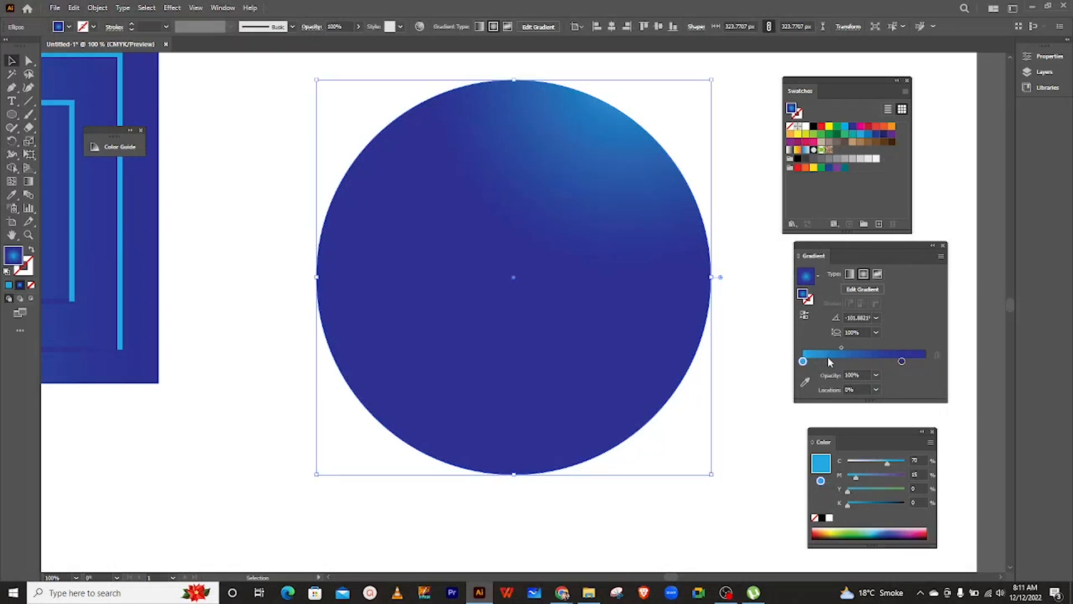
drag(803, 362, 816, 362)
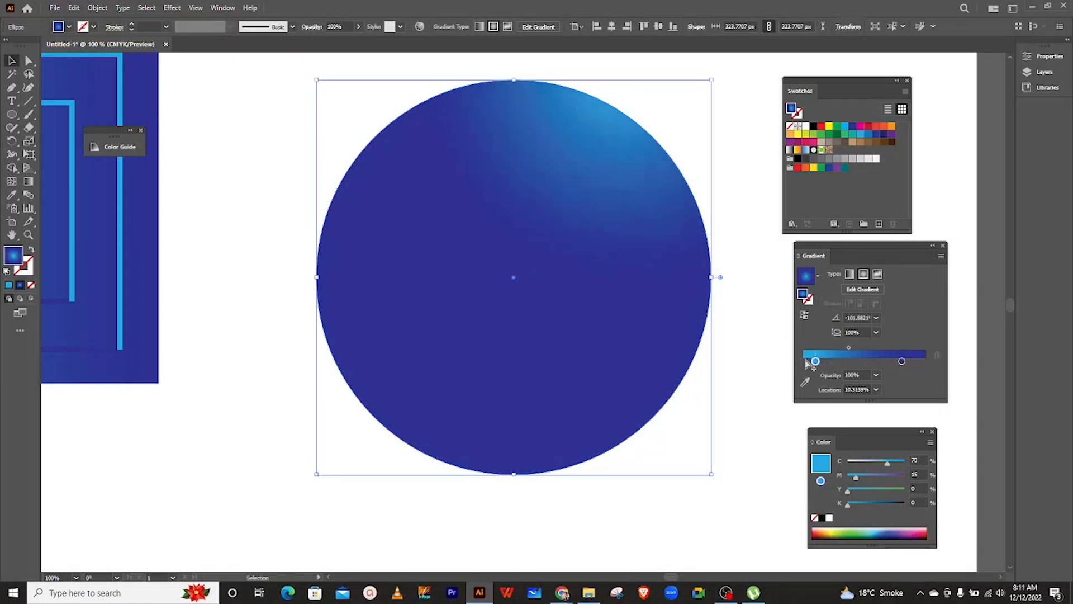
click(803, 362)
click(803, 362)
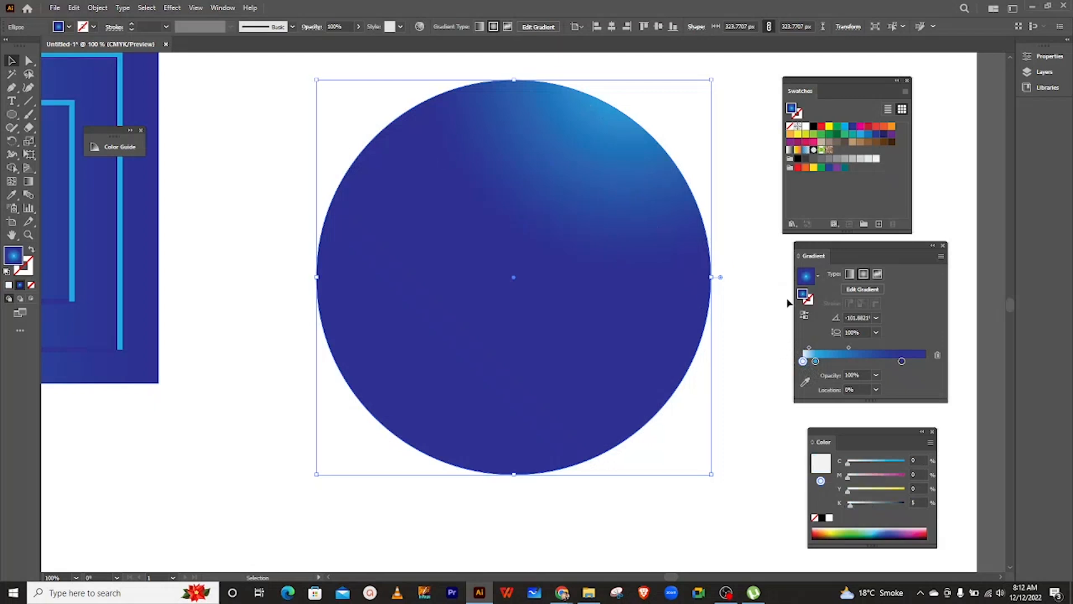
Step: Redraw the radial gradient from the circle's upper-left edge past its lower-right edge at about -54°, and tighten the white highlight with the light-blue stop at about 10%
click(28, 181)
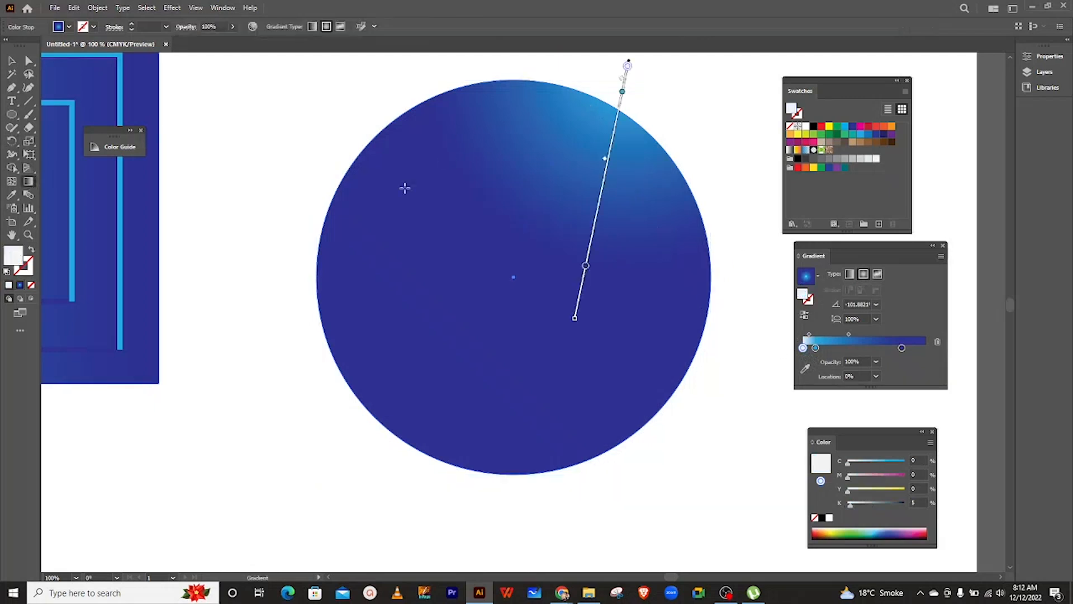
mouse_move(625, 94)
mouse_down()
mouse_move(603, 167)
mouse_move(621, 106)
mouse_move(619, 115)
mouse_up()
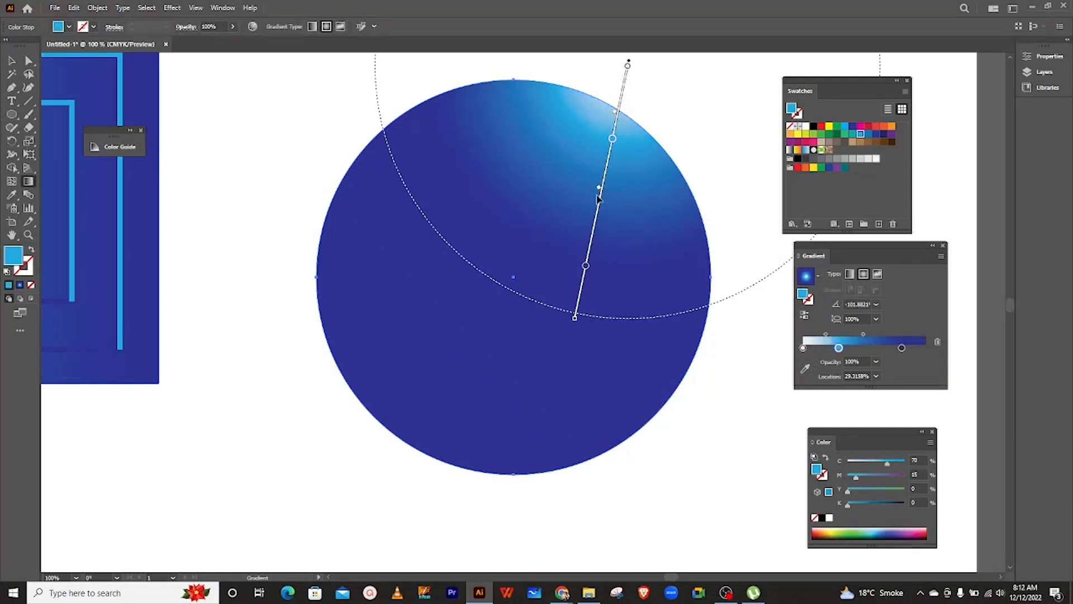
drag(404, 114, 656, 457)
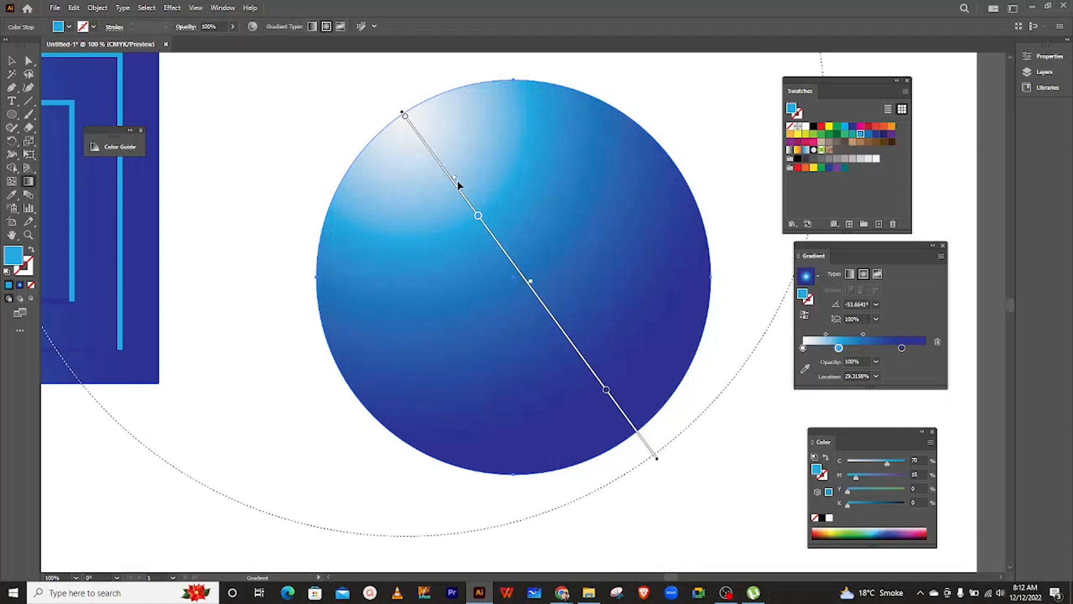
drag(454, 182, 432, 149)
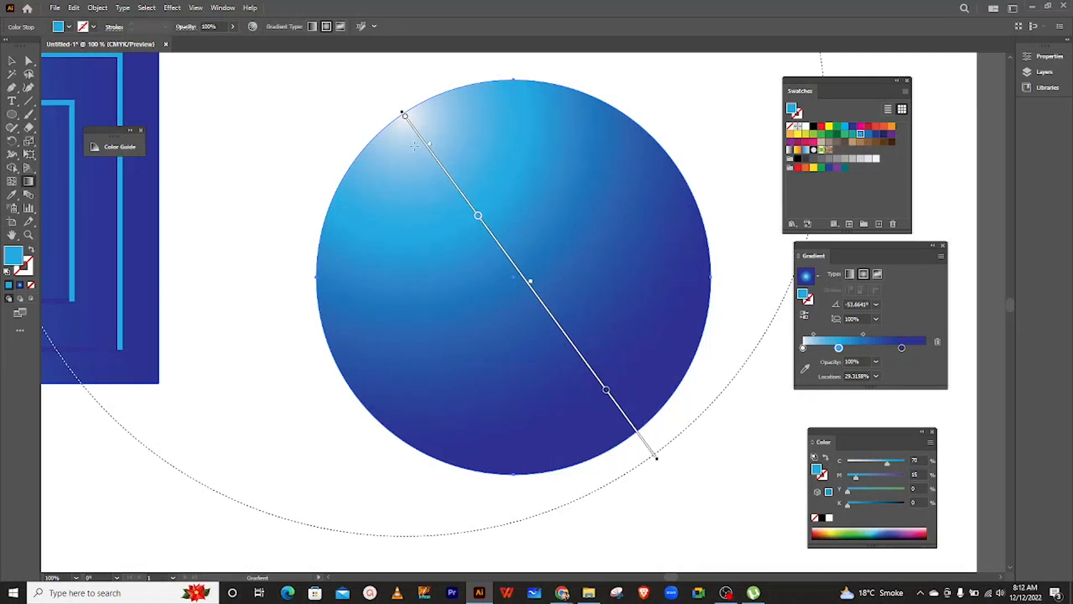
drag(482, 222, 423, 159)
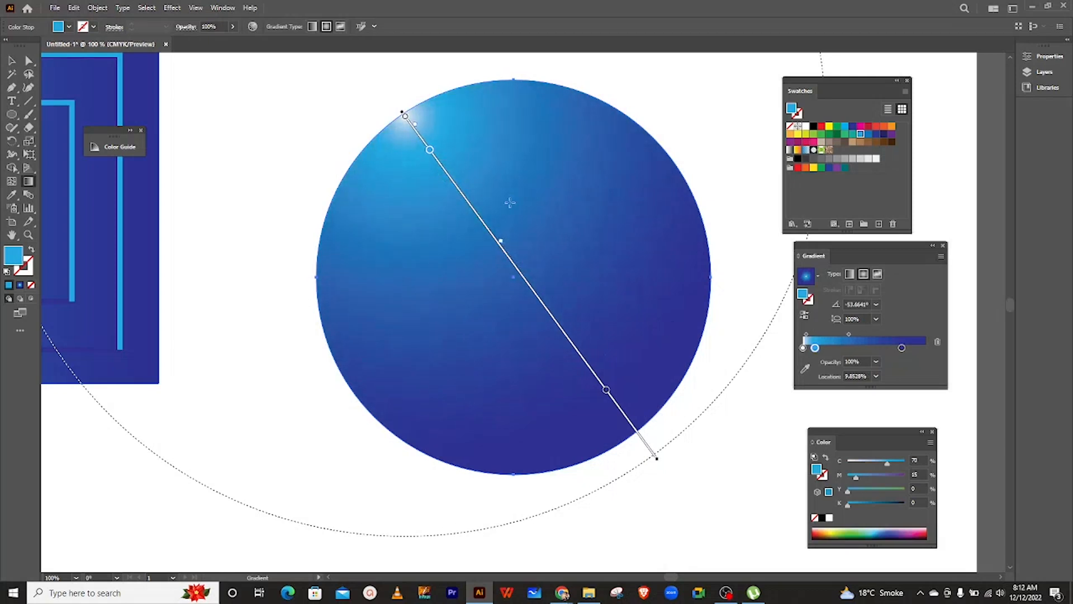
Step: Add a mid-blue gradient stop at about 48% and set the dark-blue stop to about 87% and the light-blue stop to about 9%
click(523, 279)
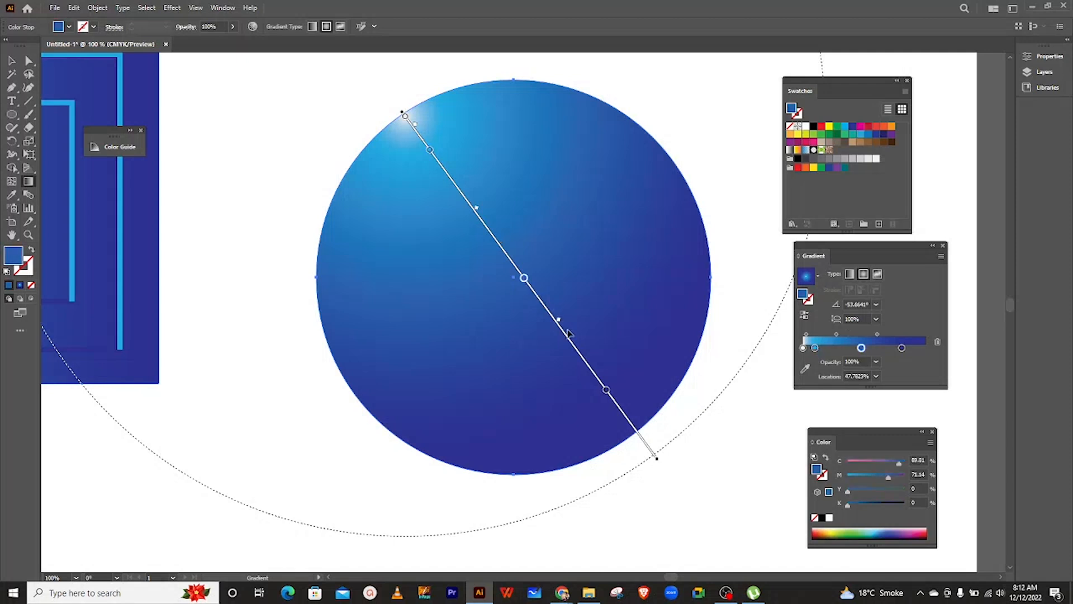
drag(607, 393, 616, 418)
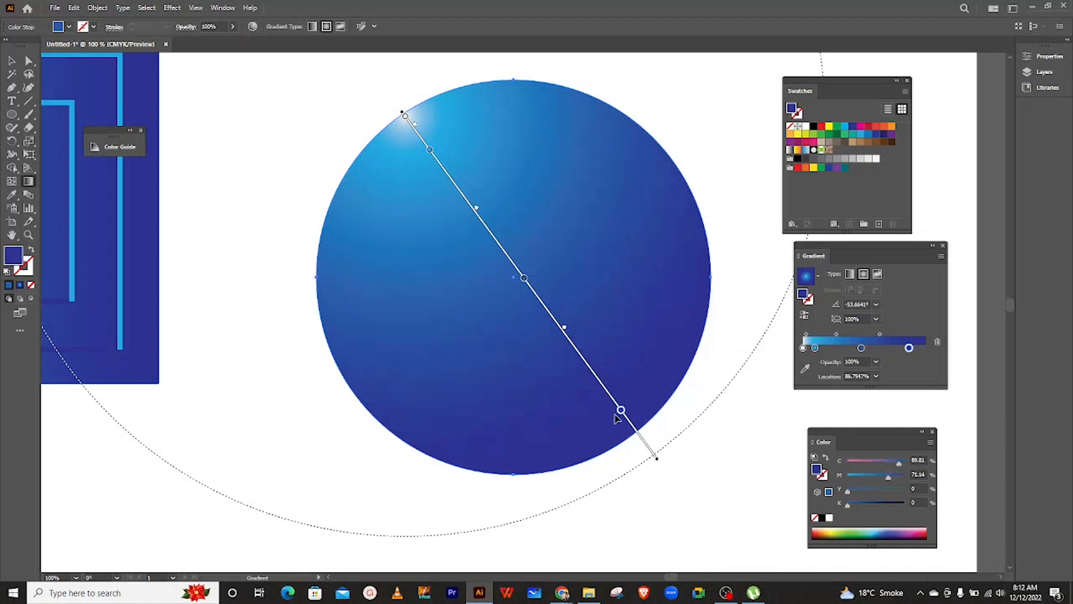
drag(430, 150, 428, 147)
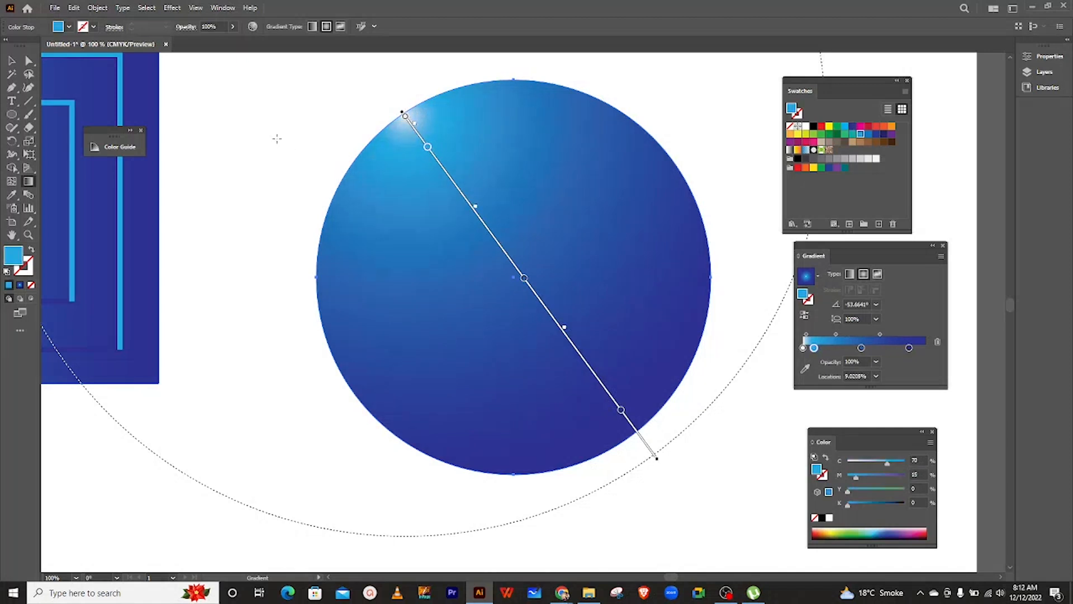
Step: Reposition the shaded gradient circle slightly within the open artboard area beside the tile
click(12, 59)
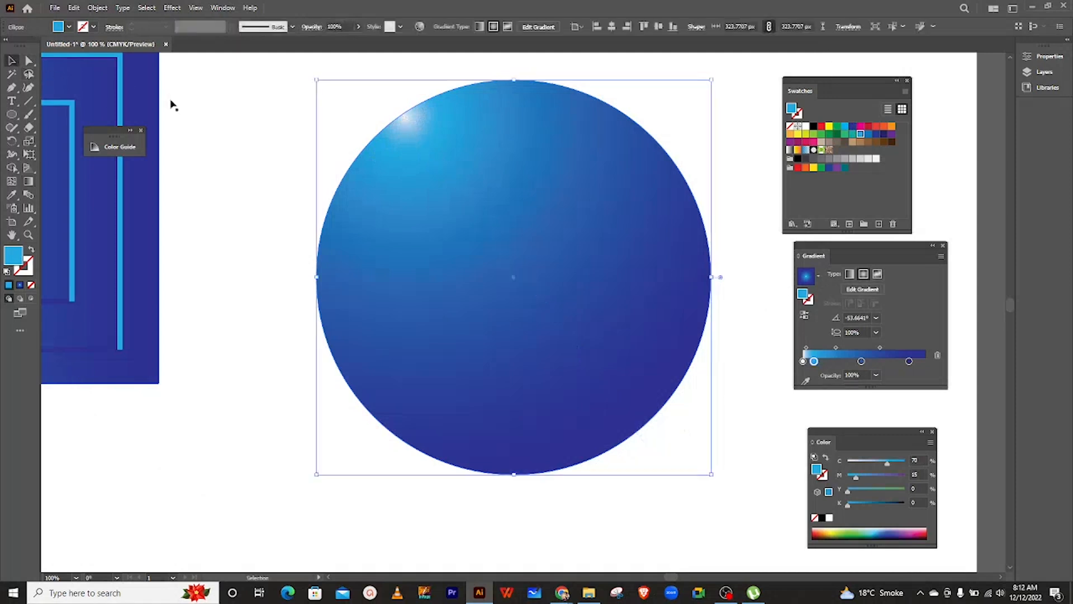
click(510, 233)
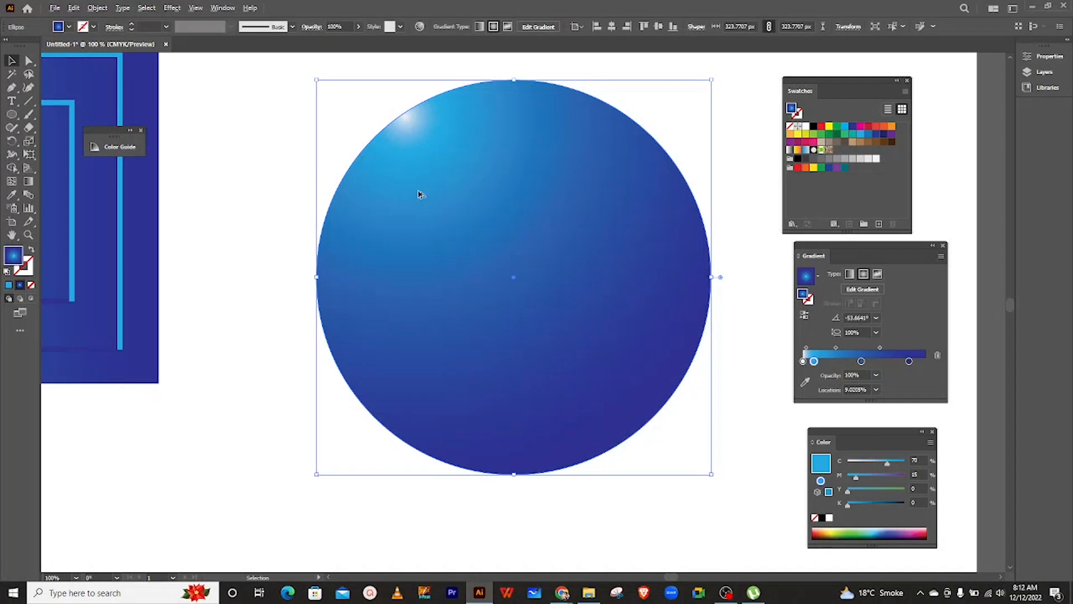
scroll(419, 194, down, 2)
drag(419, 194, 464, 193)
click(398, 163)
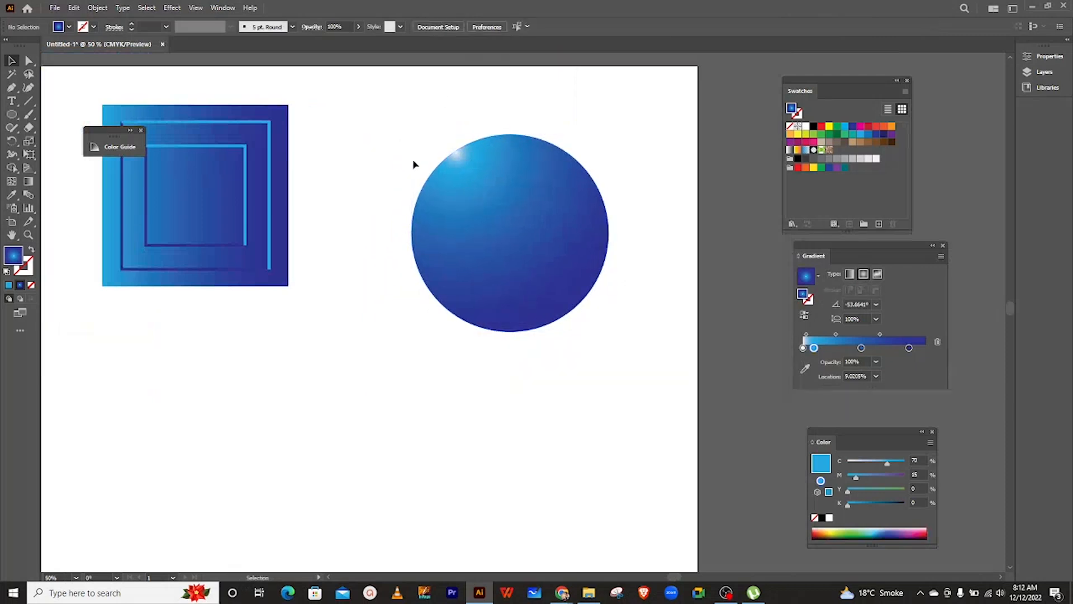
drag(531, 228, 542, 227)
click(512, 359)
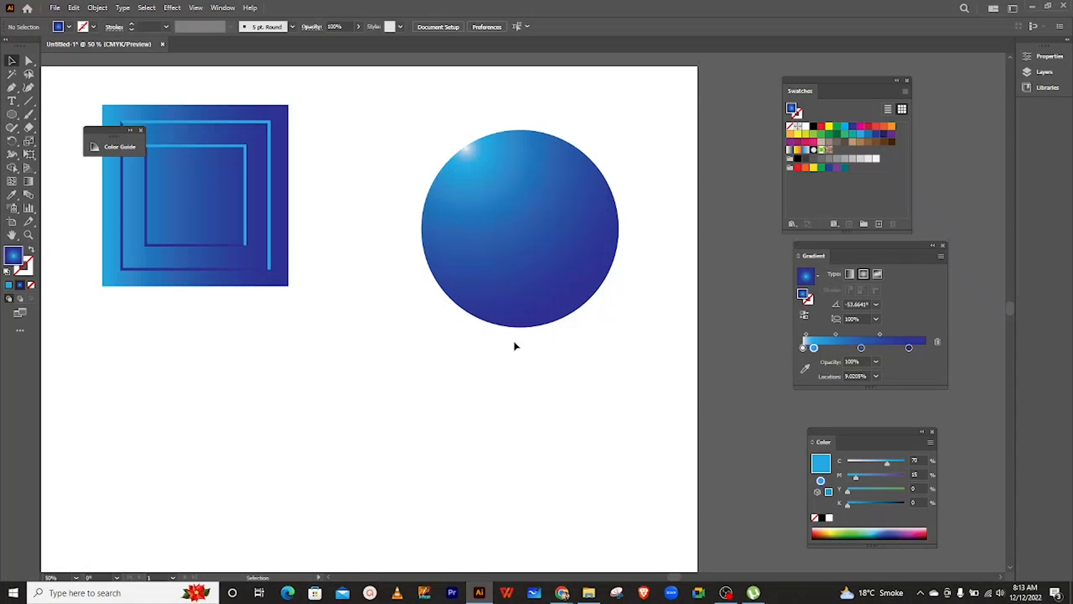
drag(542, 199, 538, 205)
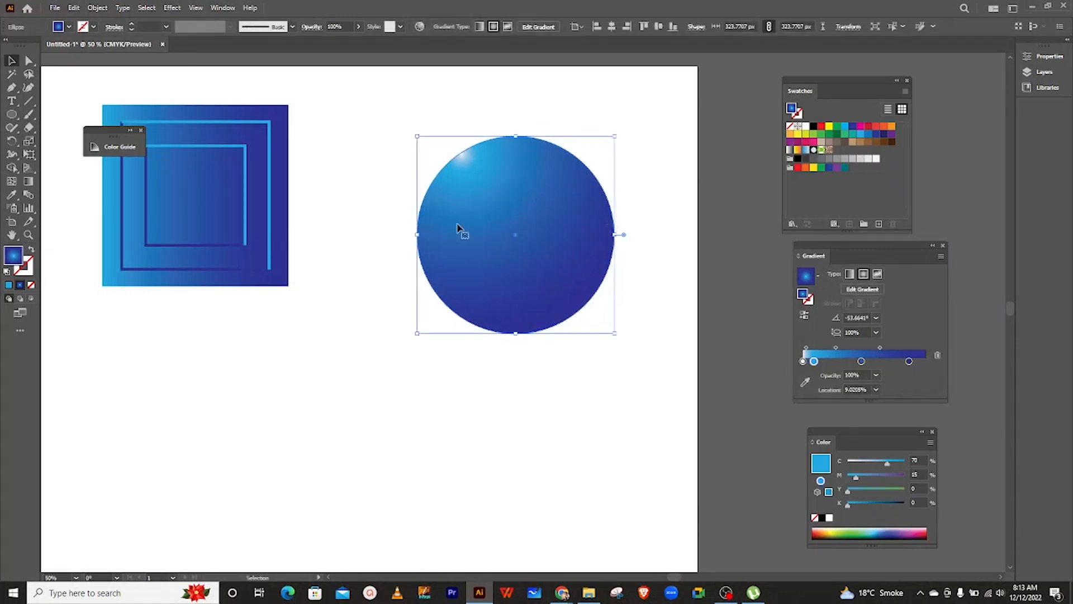
Step: Duplicate the shaded circle into the open artboard area below, and move the original up beside the gradient tile
drag(515, 241, 523, 241)
click(652, 182)
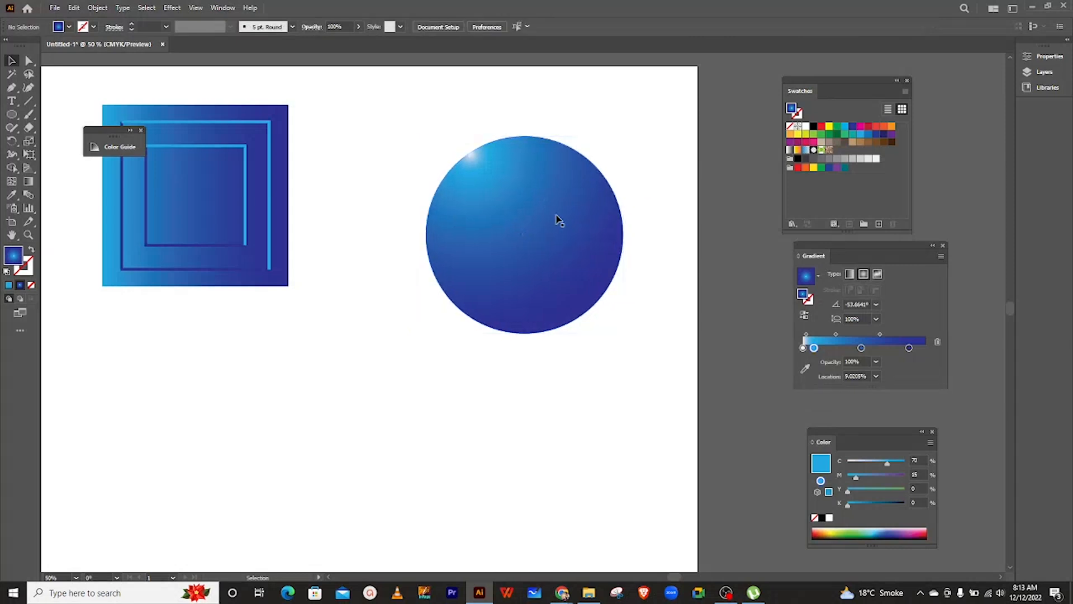
click(540, 226)
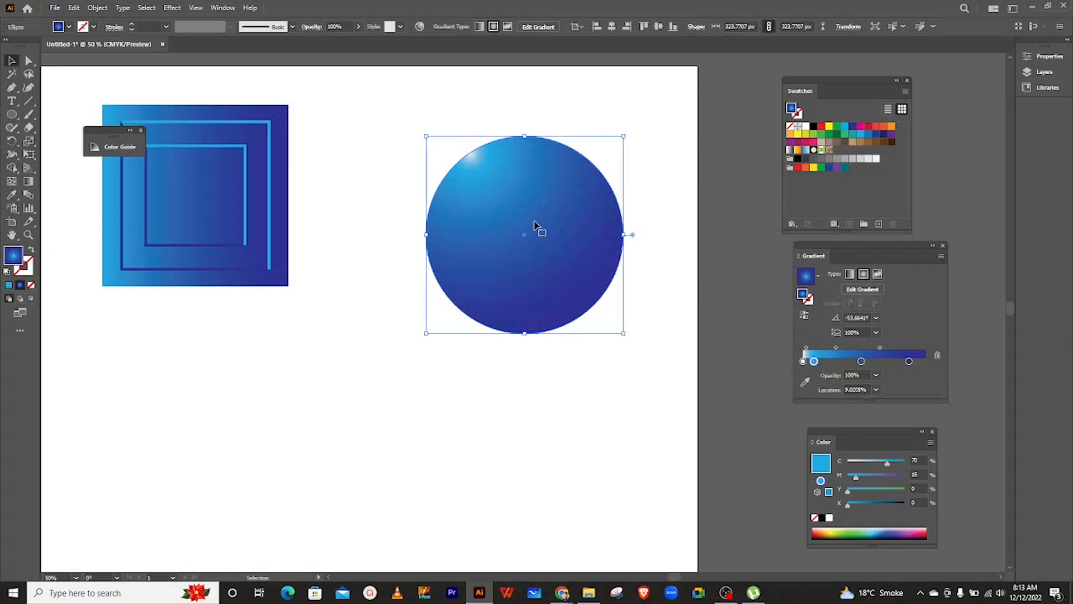
key(a)
key(v)
drag(523, 240, 345, 417)
drag(482, 273, 486, 235)
drag(380, 389, 449, 379)
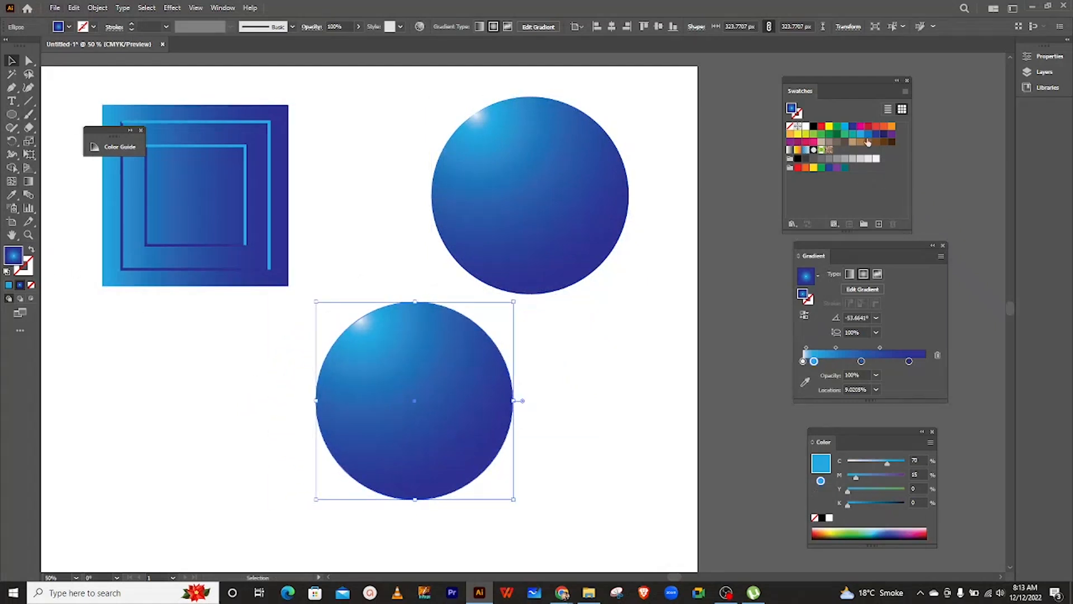
Step: Remove the fill from the duplicated circle and give it a dark-blue stroke
click(853, 126)
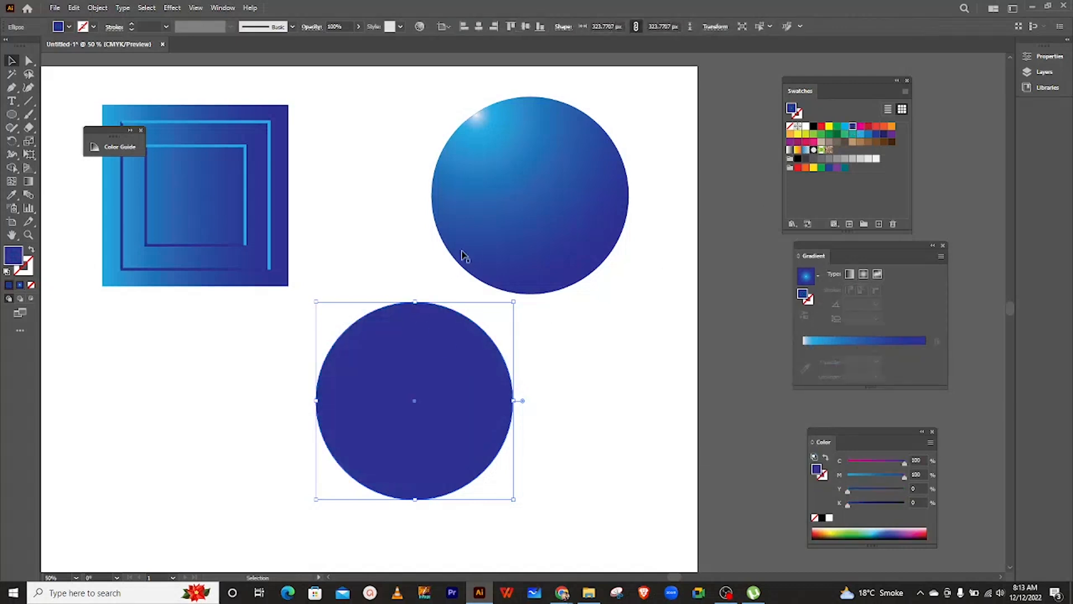
mouse_move(398, 397)
mouse_down()
mouse_move(384, 395)
mouse_move(398, 398)
mouse_up()
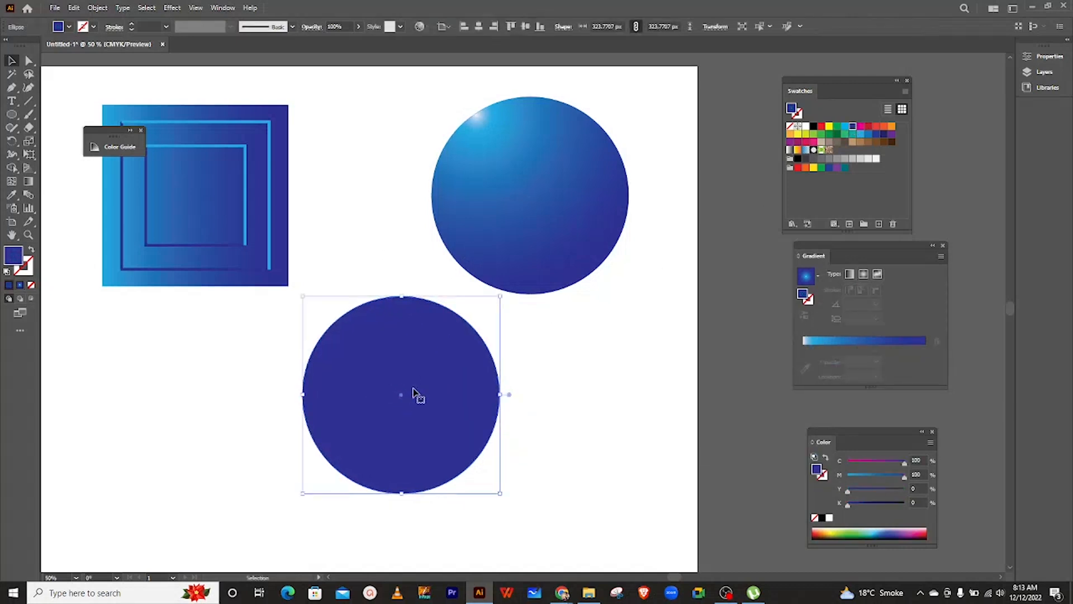
click(68, 26)
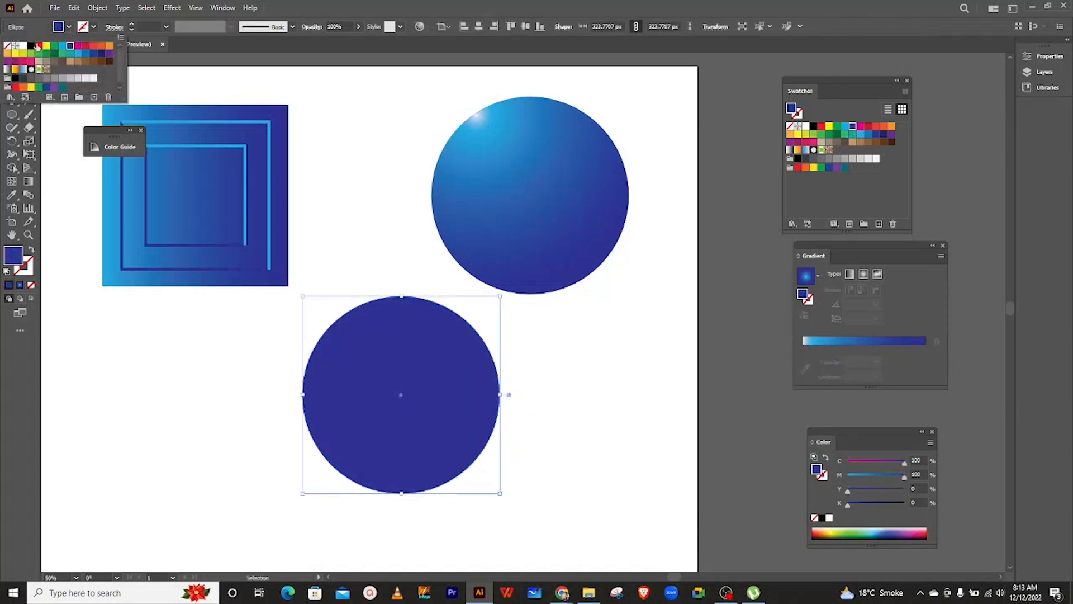
click(8, 45)
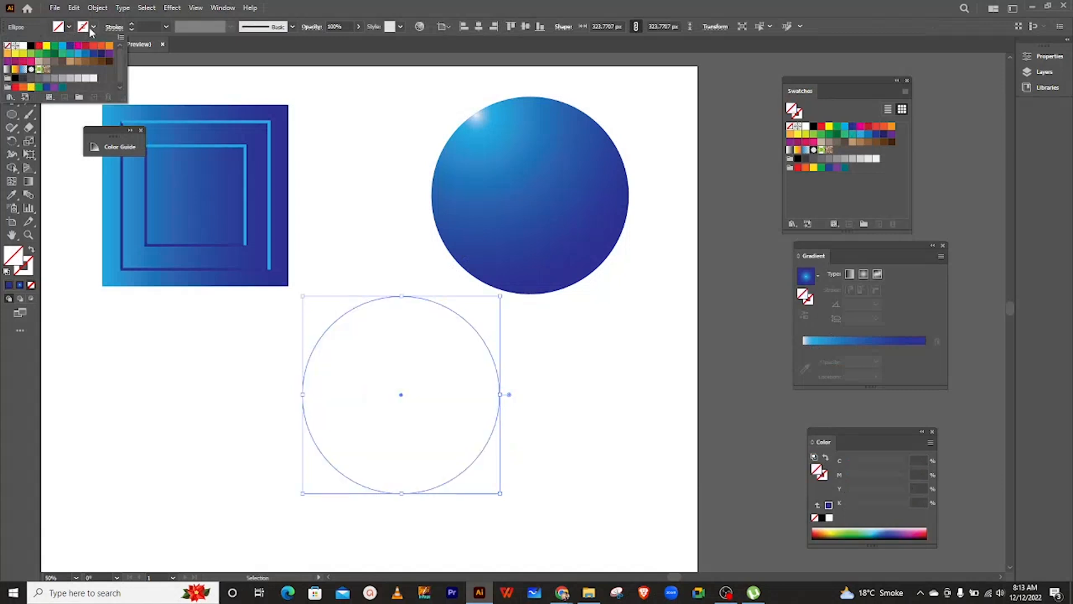
click(90, 36)
click(93, 26)
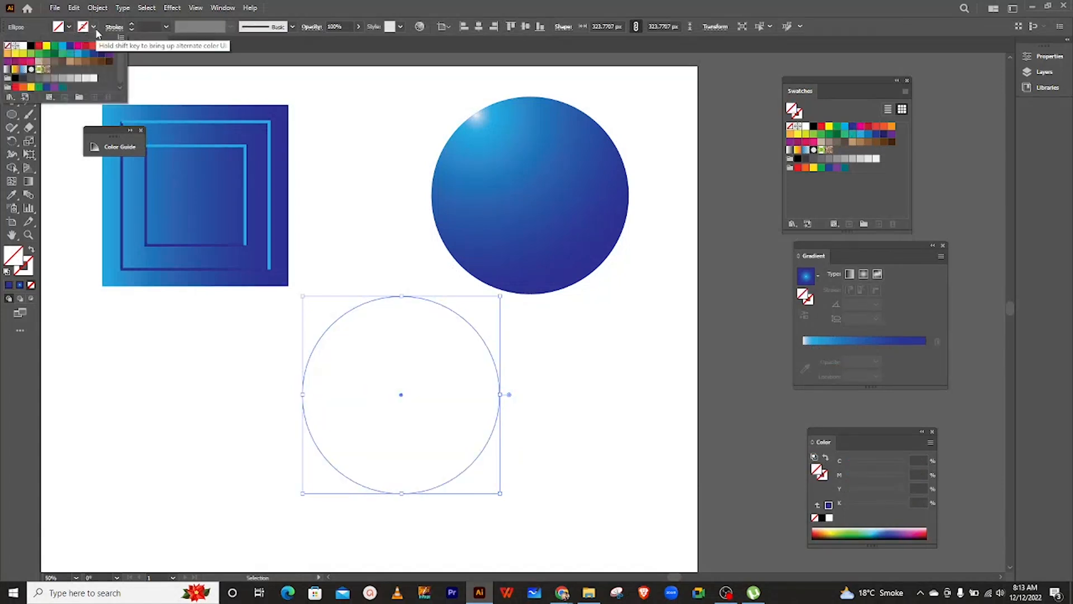
click(68, 47)
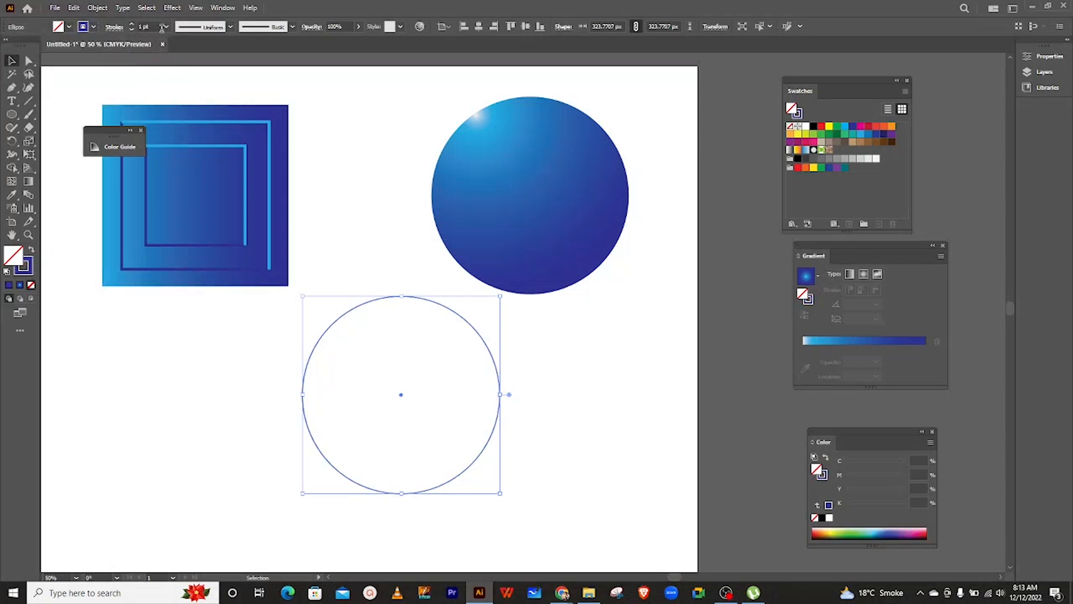
Step: Set the outline circle's stroke weight to 4 pt and shift it slightly away from the shaded sphere
click(166, 26)
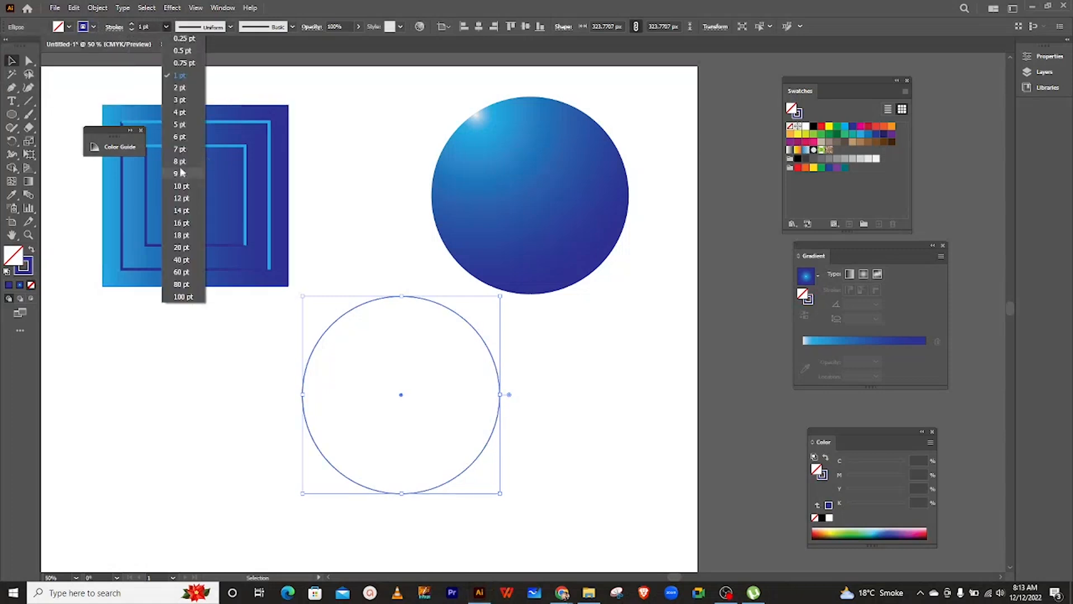
click(180, 113)
click(328, 227)
drag(387, 297, 381, 315)
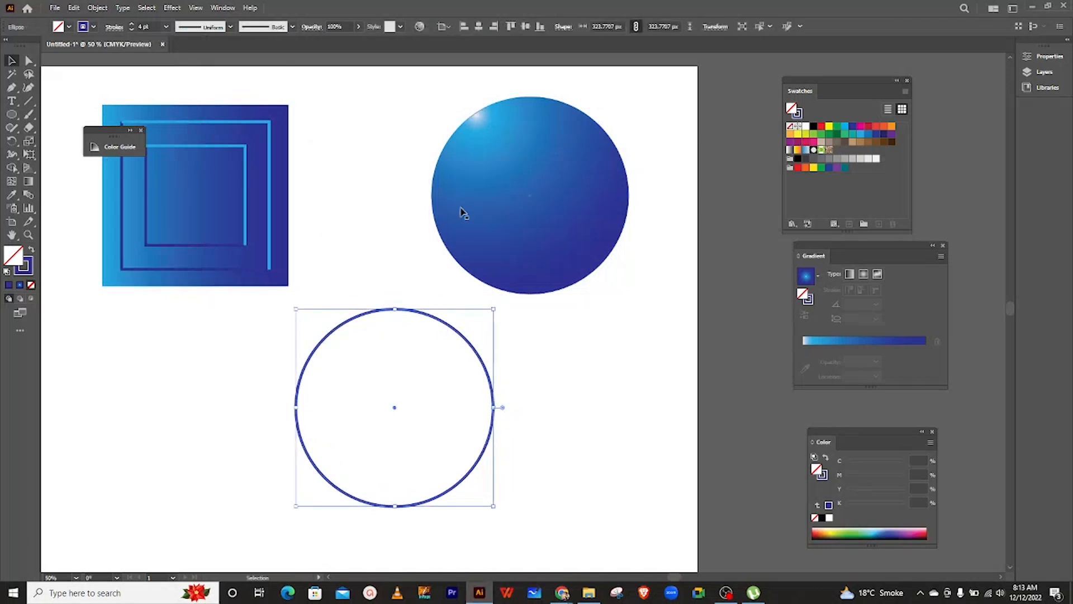
drag(396, 412, 392, 416)
Step: Try to delete the top anchor point of the outline circle
click(26, 62)
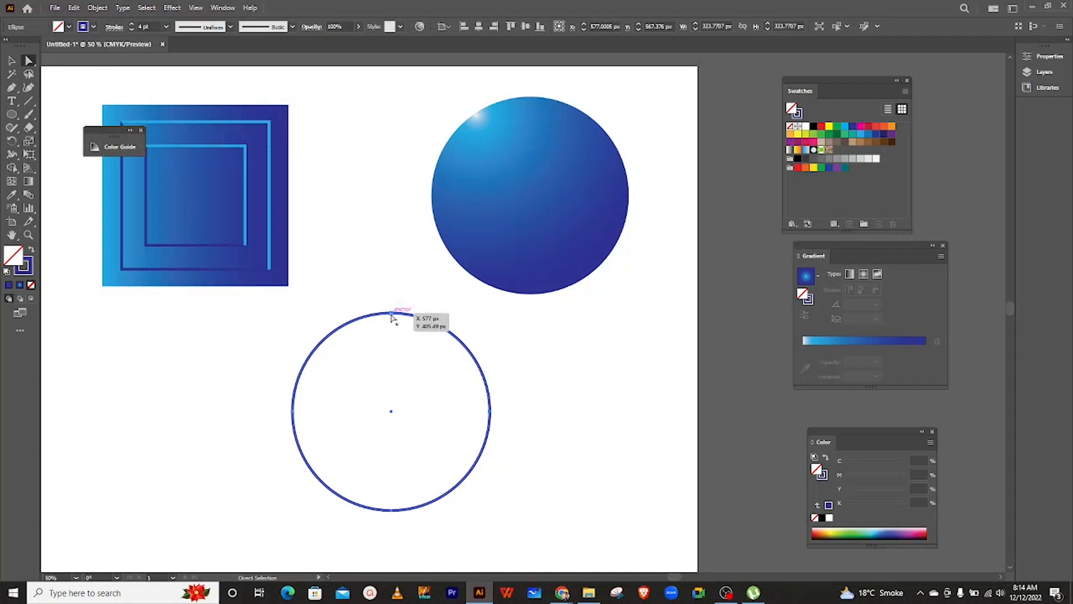
scroll(391, 317, up, 3)
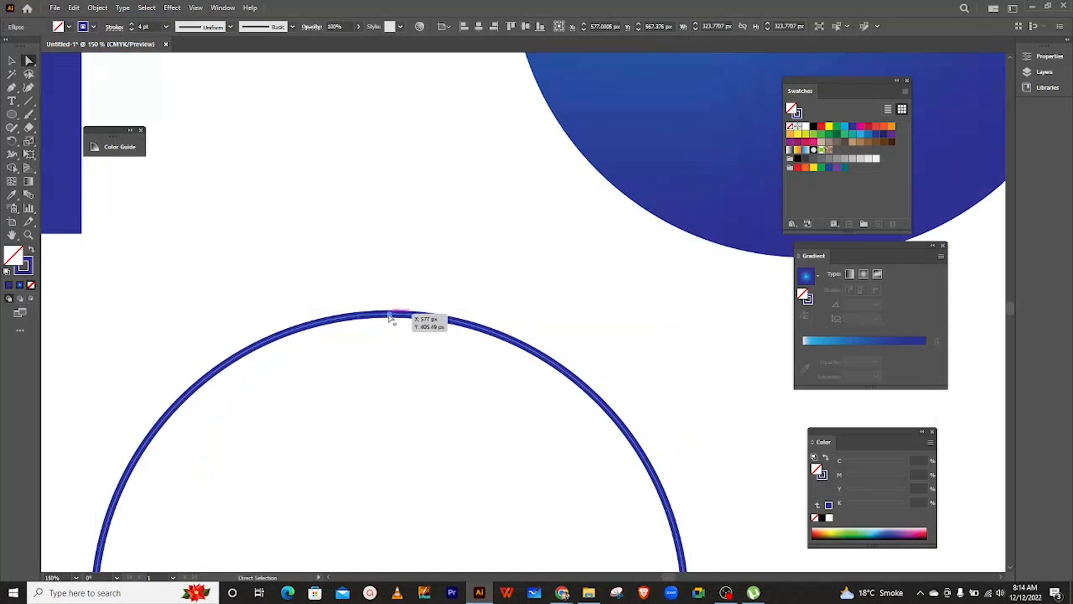
click(392, 315)
key(Delete)
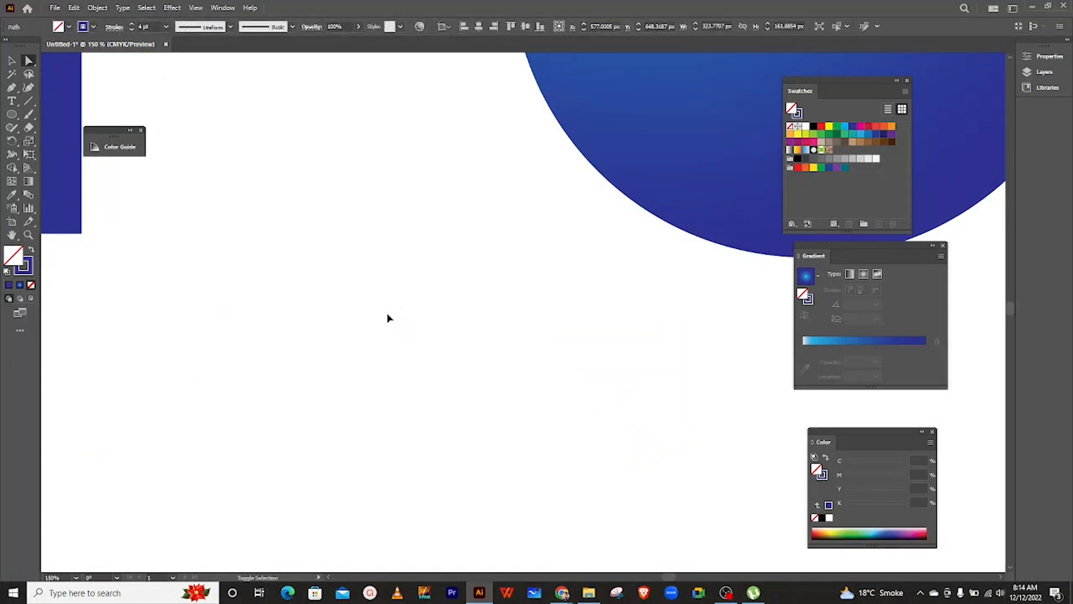
scroll(390, 318, right, 5)
scroll(390, 318, left, 1)
scroll(389, 318, left, 10)
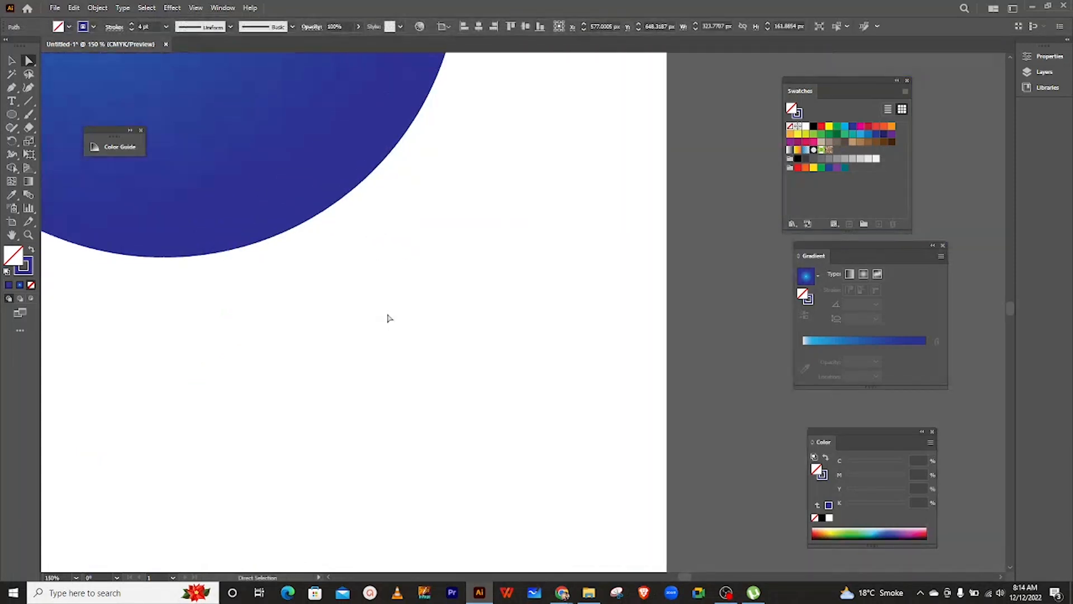
scroll(390, 317, left, 6)
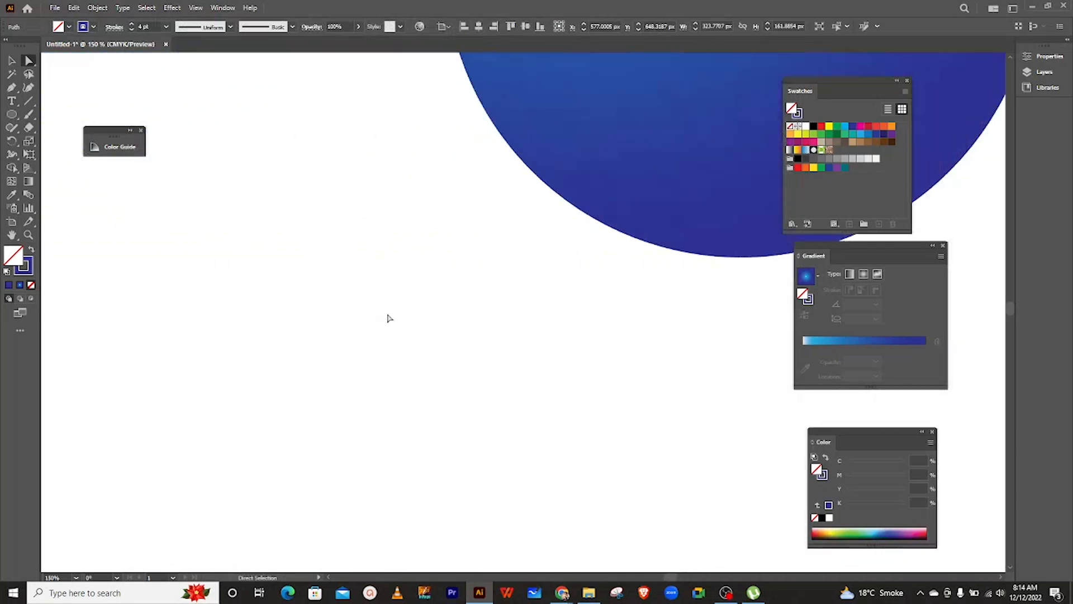
key(ctrl+z)
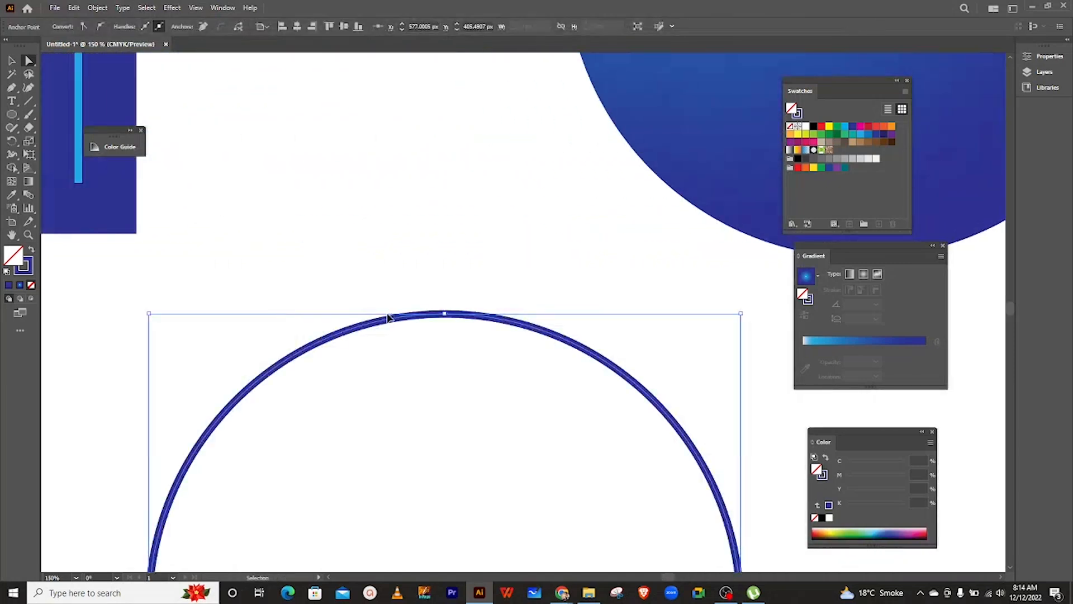
Step: Cut the outline circle down to its lower half-circle arc by deleting the top anchor point
scroll(390, 317, right, 1)
click(390, 317)
scroll(390, 316, down, 1)
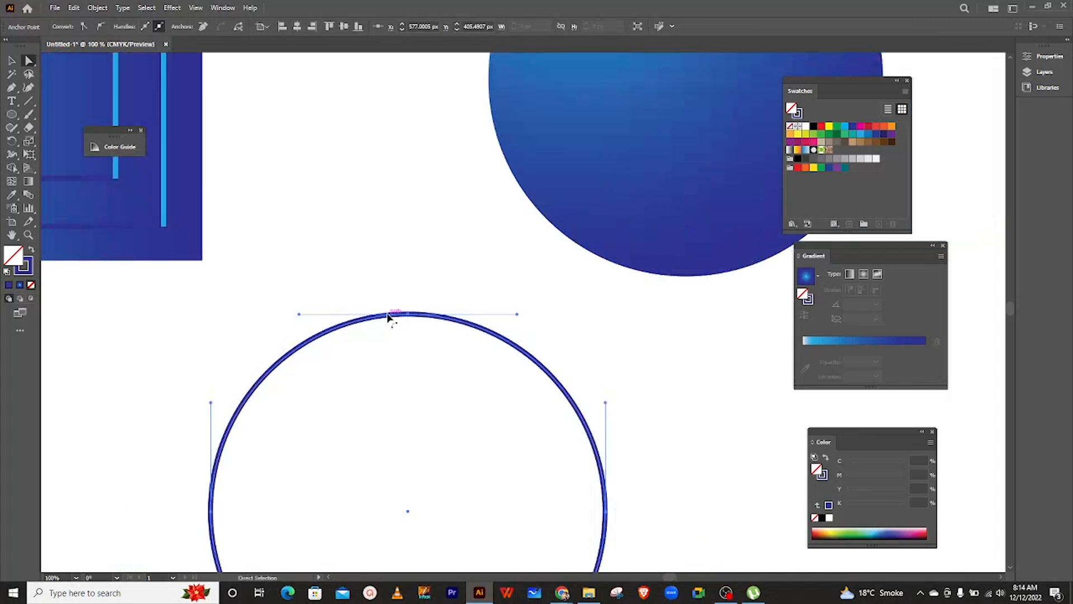
scroll(390, 317, down, 4)
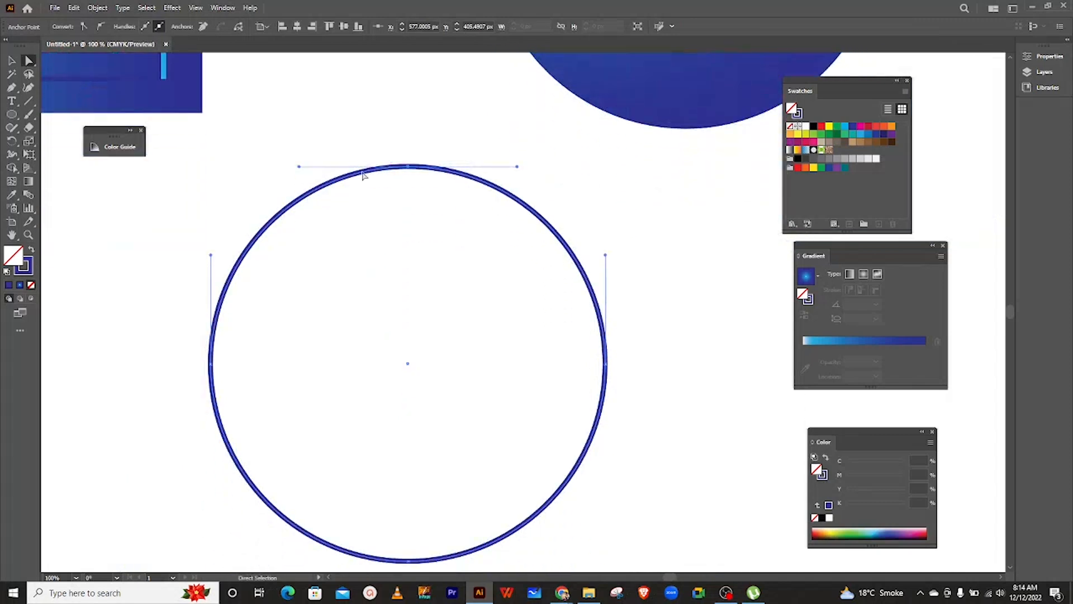
click(409, 167)
key(Delete)
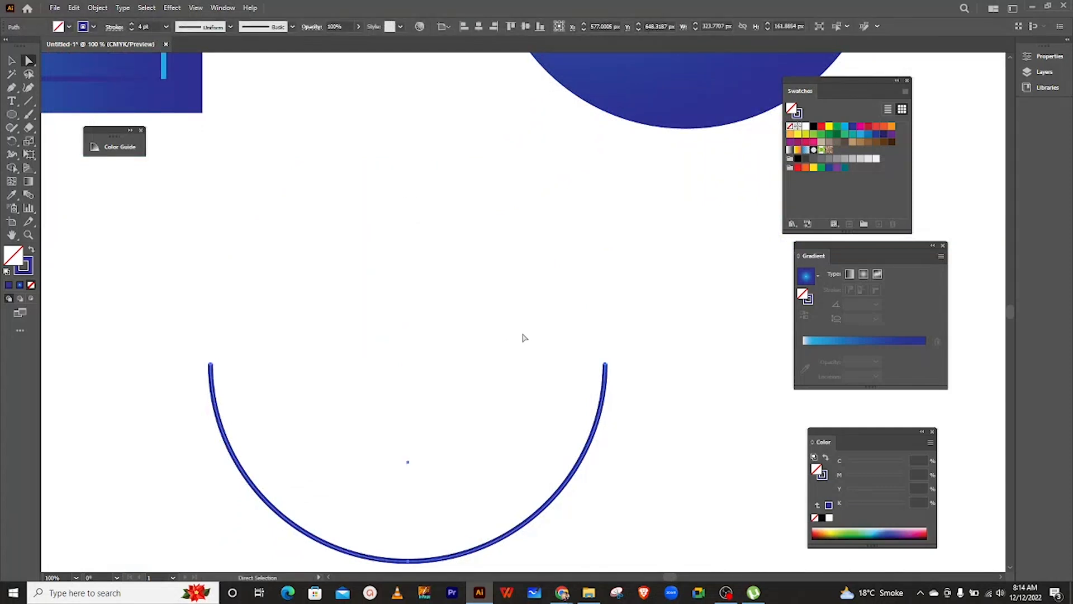
key(ctrl+z)
key(ctrl+z)
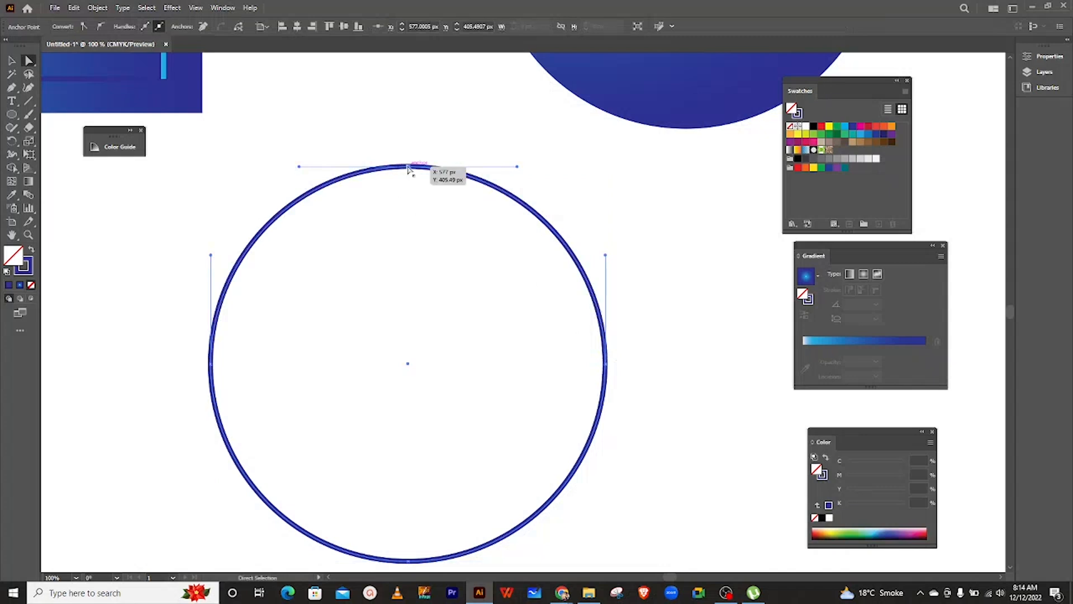
key(Delete)
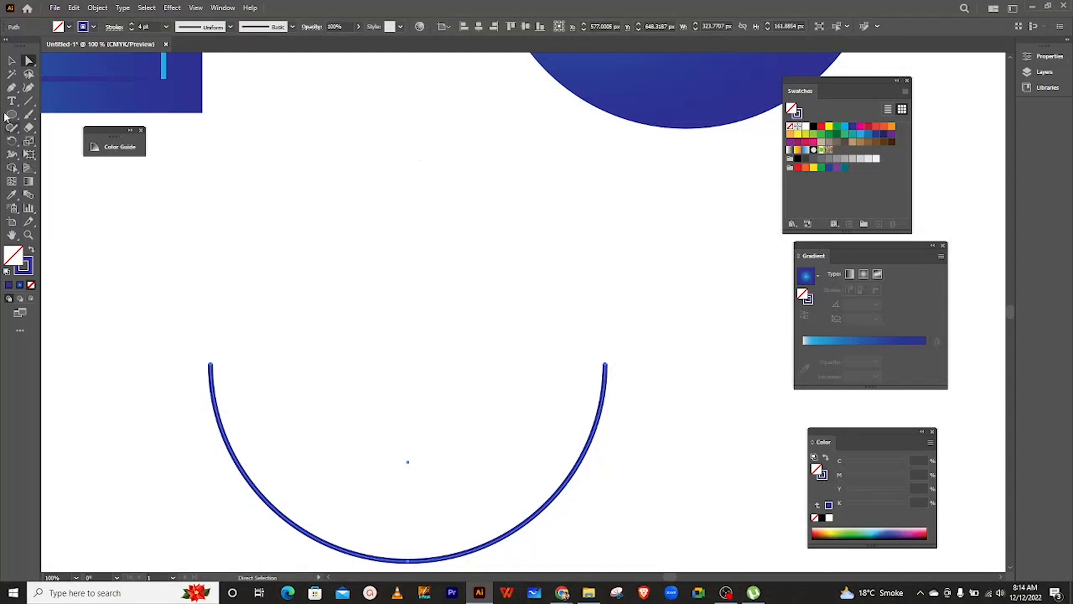
Step: Paste a copy of the half-circle arc, rotate it 180°, and fit it above the original to close the circle
click(12, 63)
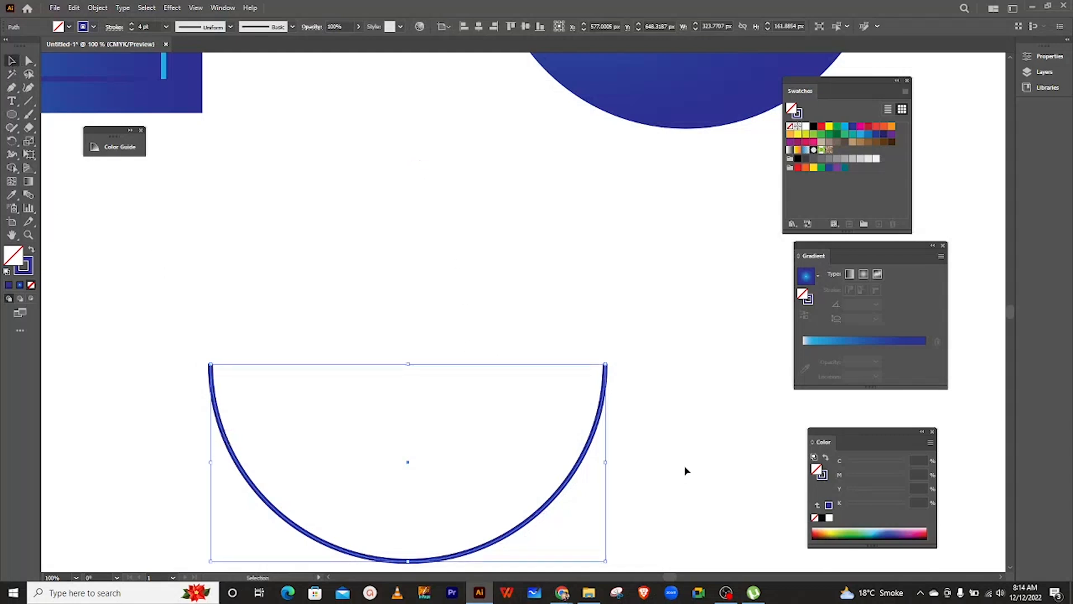
key(ctrl+v)
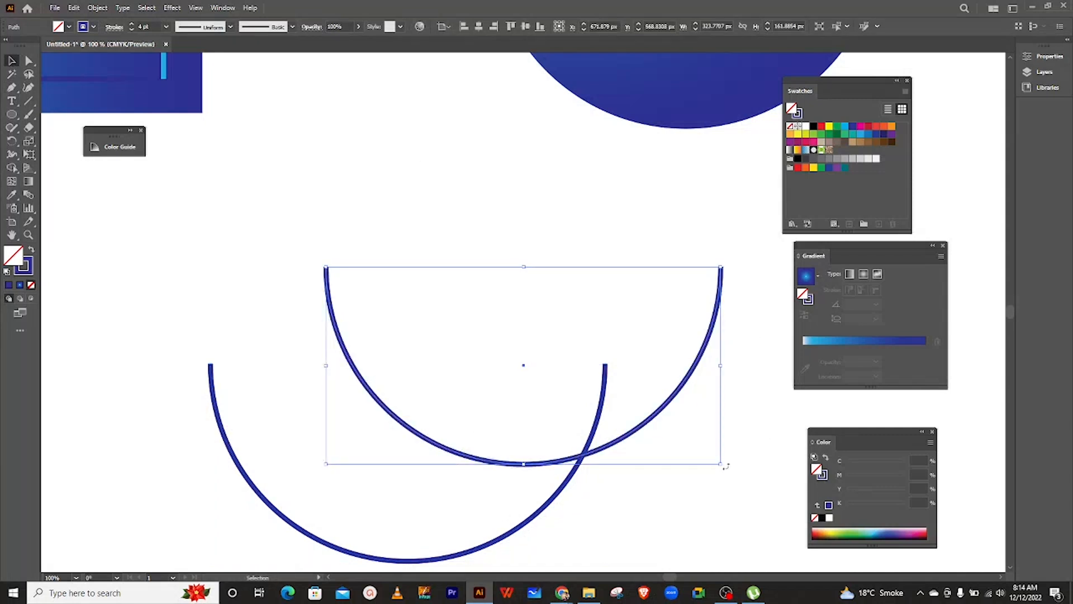
mouse_move(726, 465)
mouse_down()
mouse_move(723, 447)
mouse_move(720, 507)
mouse_move(723, 455)
mouse_move(724, 472)
mouse_move(731, 462)
mouse_up()
drag(723, 466, 439, 329)
drag(526, 371, 408, 275)
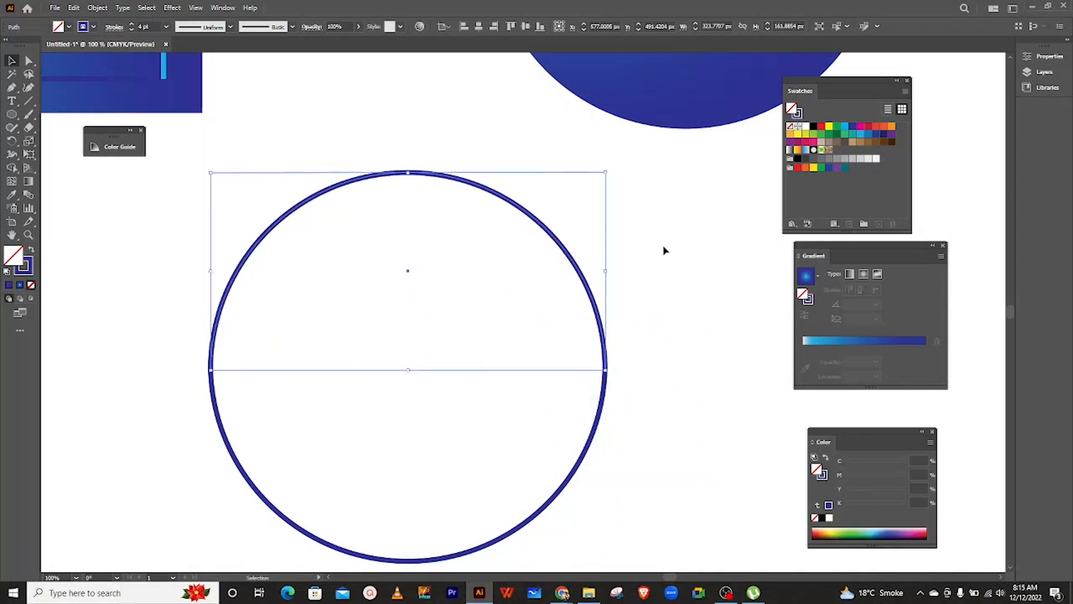
Step: Recolor the upper arc's stroke light blue and group it with the dark-blue lower arc
click(93, 26)
click(65, 53)
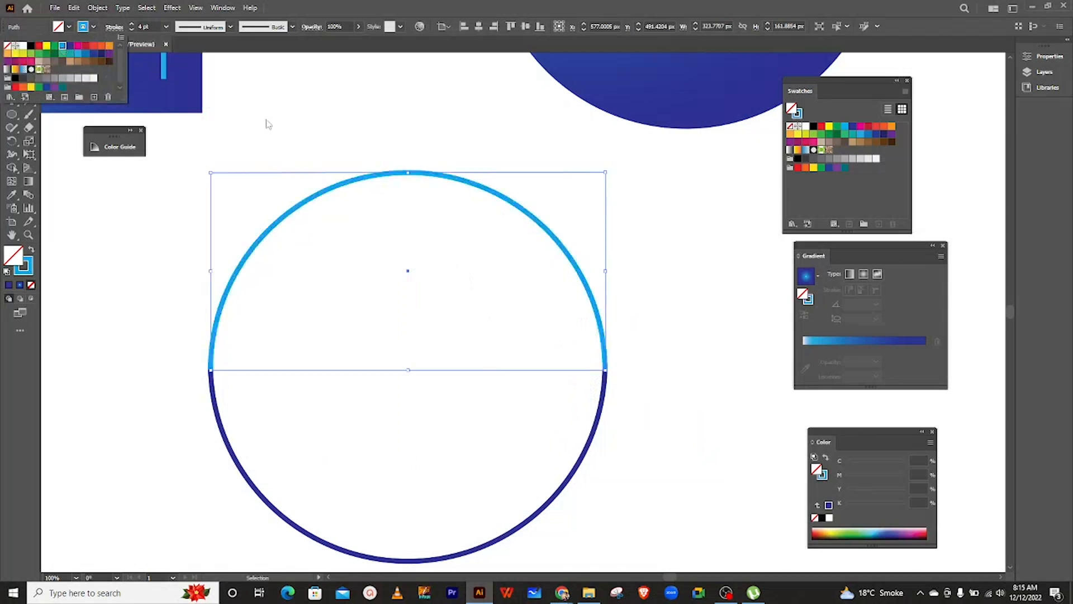
drag(172, 150, 649, 471)
key(a)
key(v)
drag(213, 188, 623, 531)
key(a)
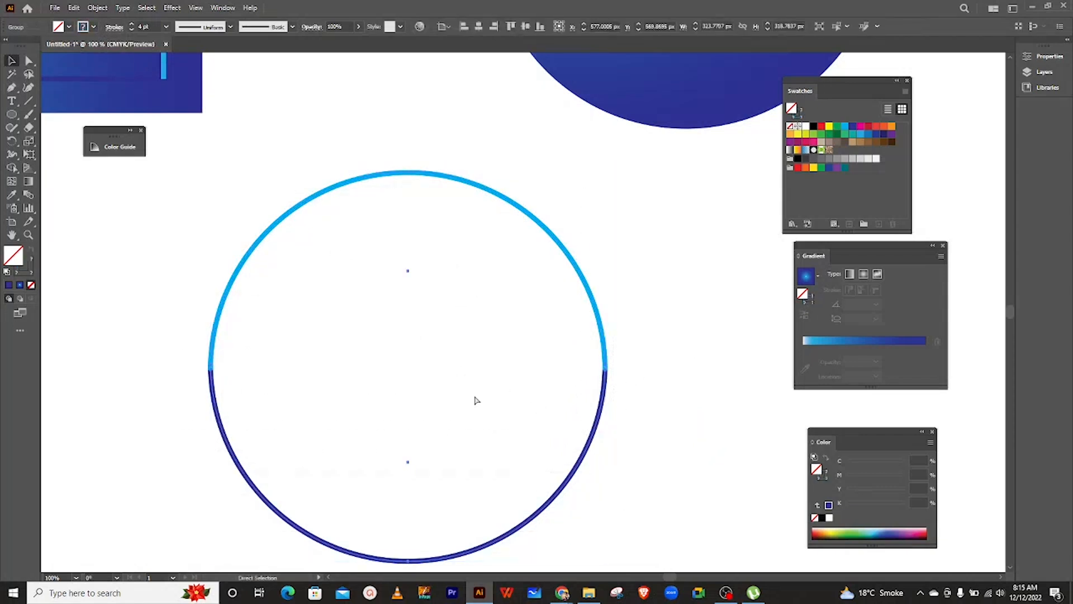
key(v)
Step: Scale the grouped two-tone ring down around its center to about 244 px wide
click(500, 353)
click(605, 384)
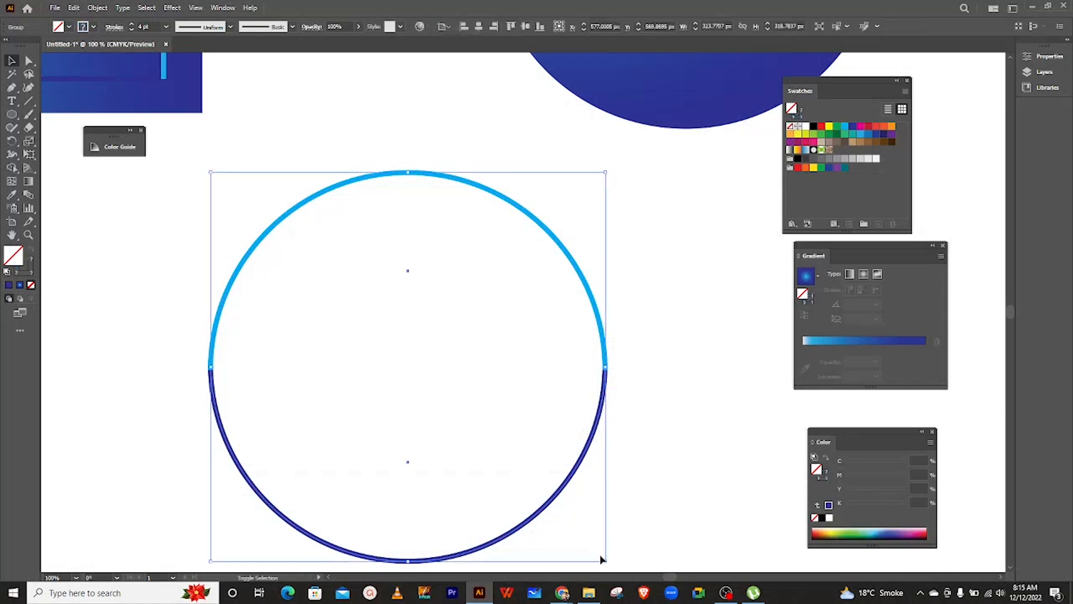
drag(607, 560, 559, 511)
click(625, 324)
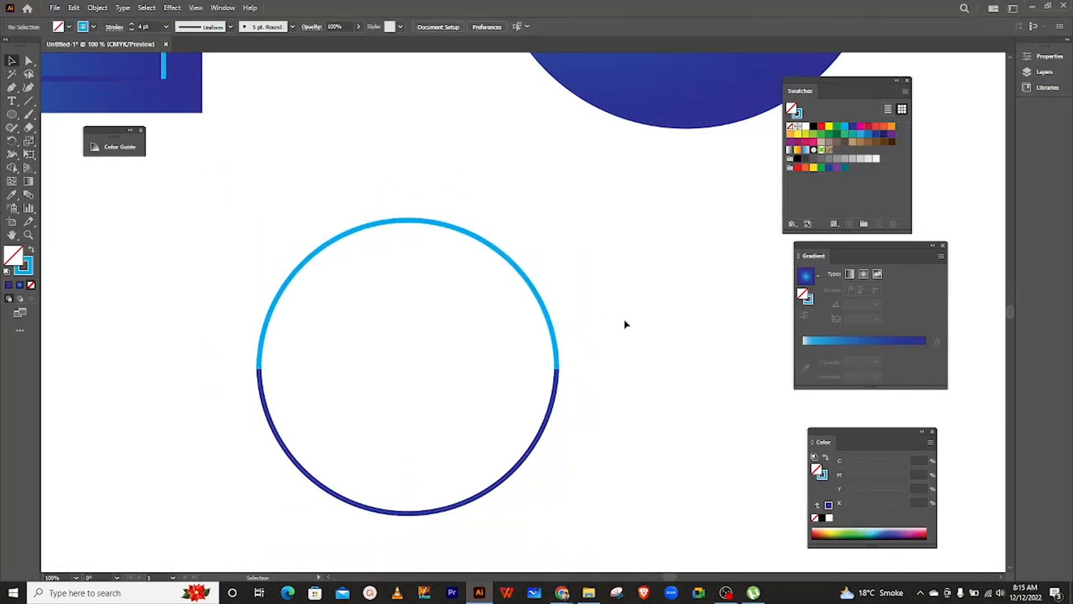
Step: Move the two-tone ring onto the center of the shaded sphere and enlarge it to about 256 px wide
alt+scroll(630, 326, down, 1)
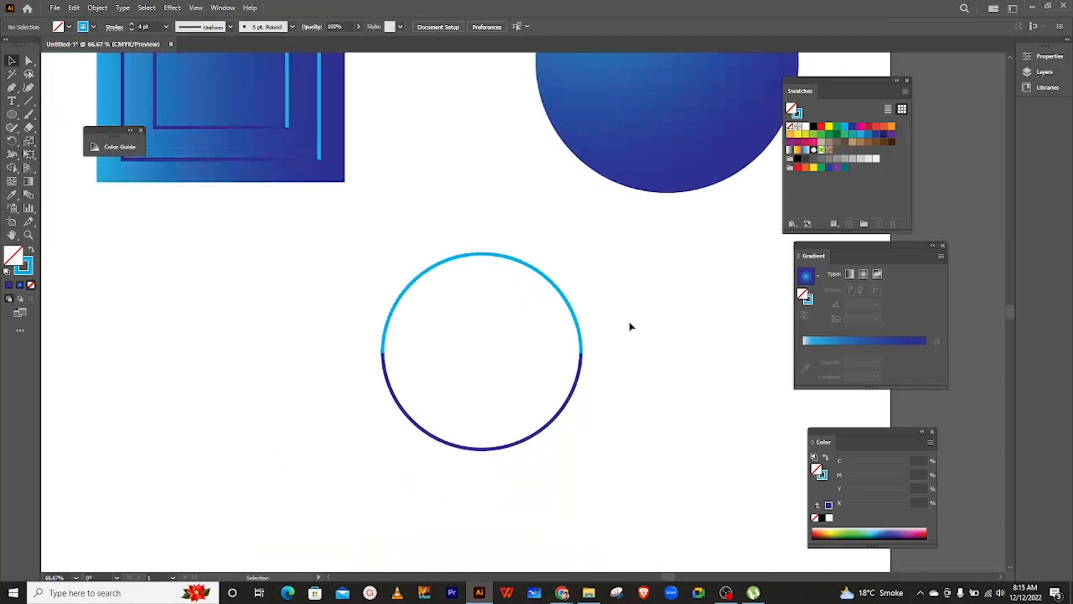
scroll(630, 326, up, 3)
scroll(630, 326, right, 5)
scroll(630, 326, left, 1)
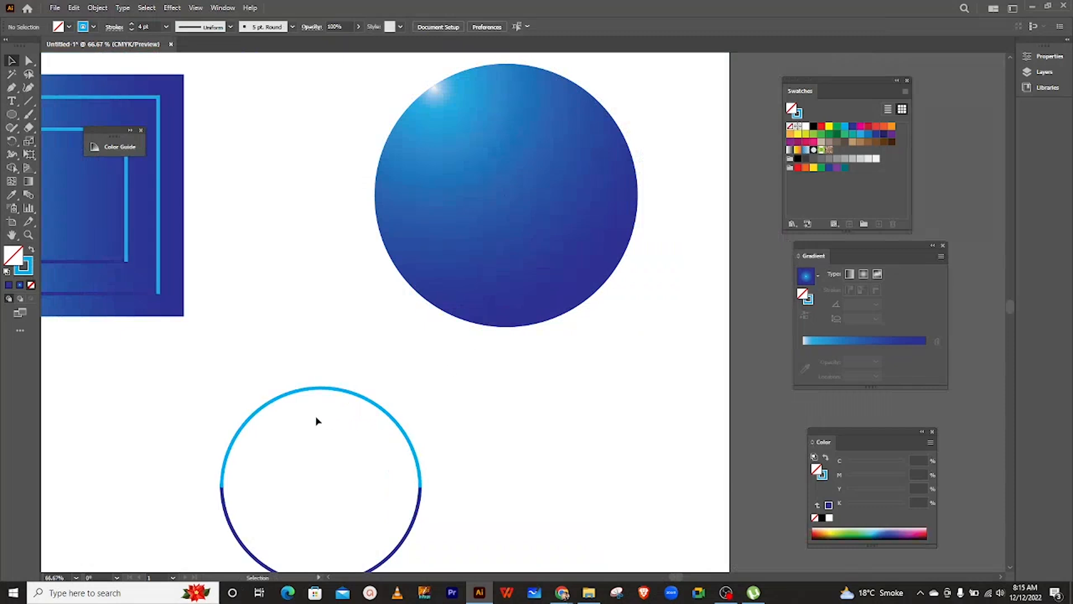
click(316, 395)
drag(319, 442, 507, 145)
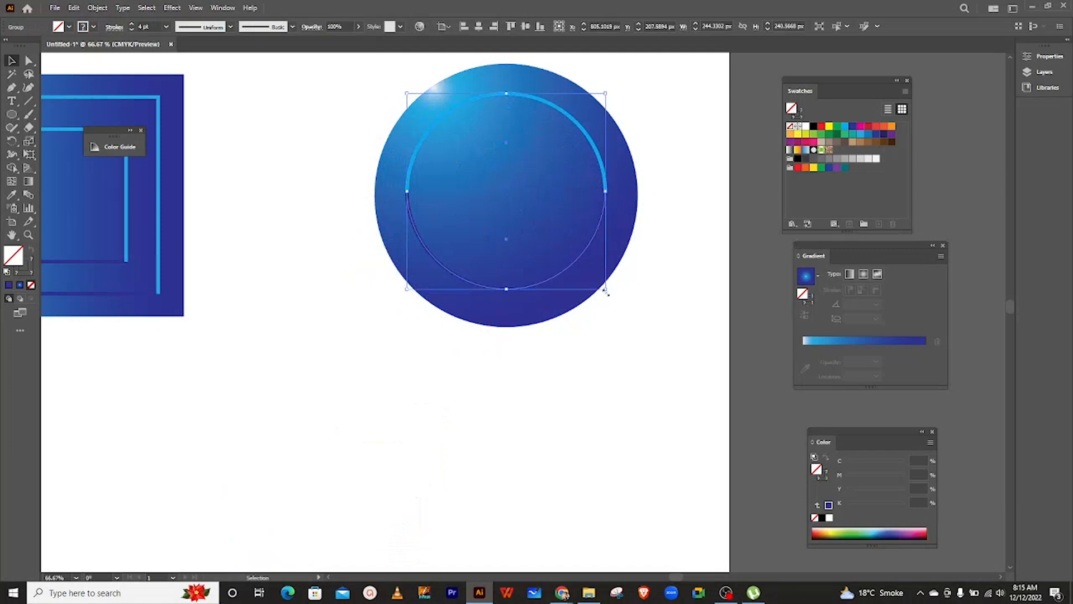
drag(606, 291, 611, 295)
drag(505, 137, 510, 151)
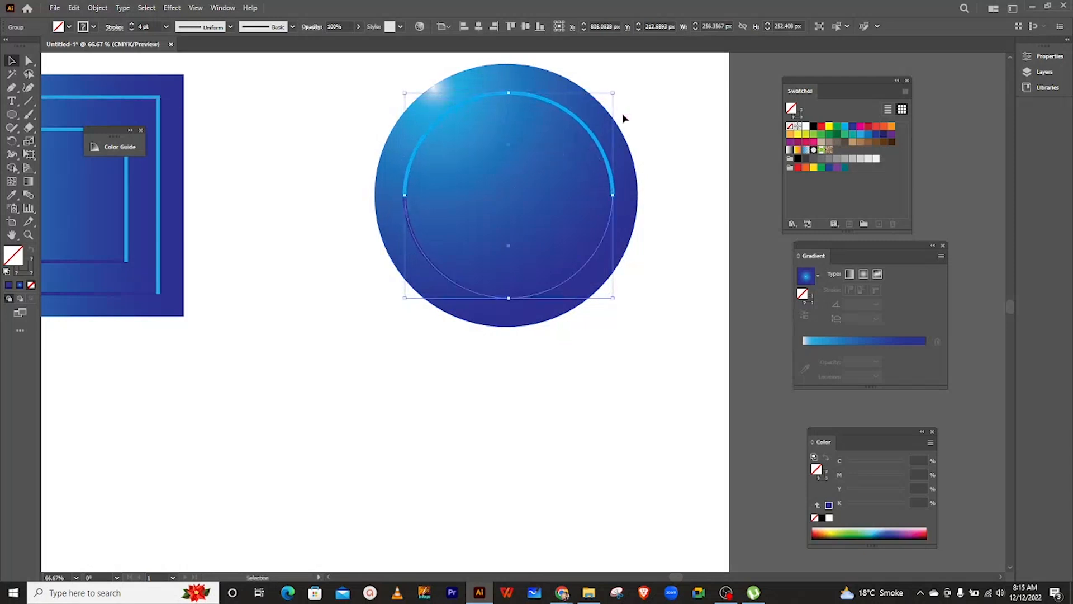
Step: Rotate the ring 90° clockwise on the sphere so its light-blue half faces right, and select the sphere
mouse_move(617, 89)
mouse_down()
mouse_move(647, 220)
mouse_move(620, 280)
mouse_up()
click(685, 135)
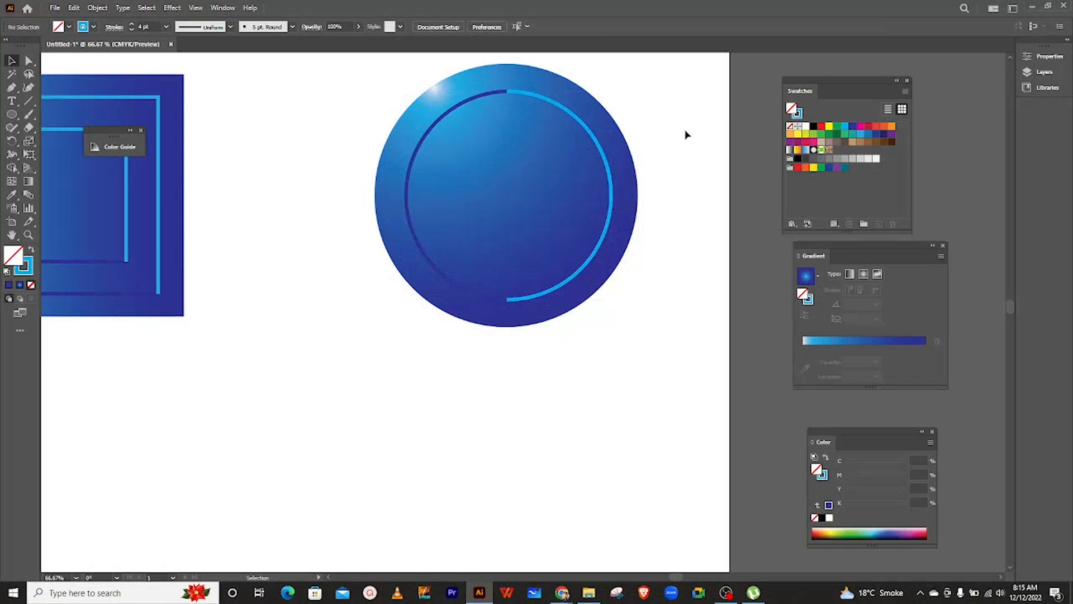
click(557, 114)
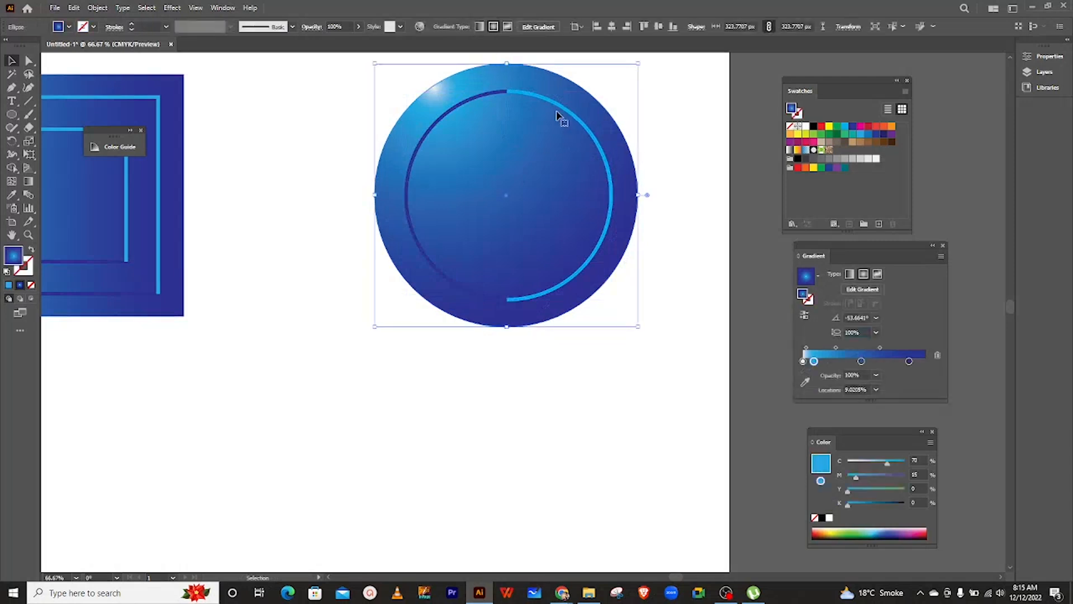
Step: Duplicate the two-tone ring and scale the copy down around its center to about 177 px wide
click(503, 95)
key(ctrl+c)
key(ctrl+v)
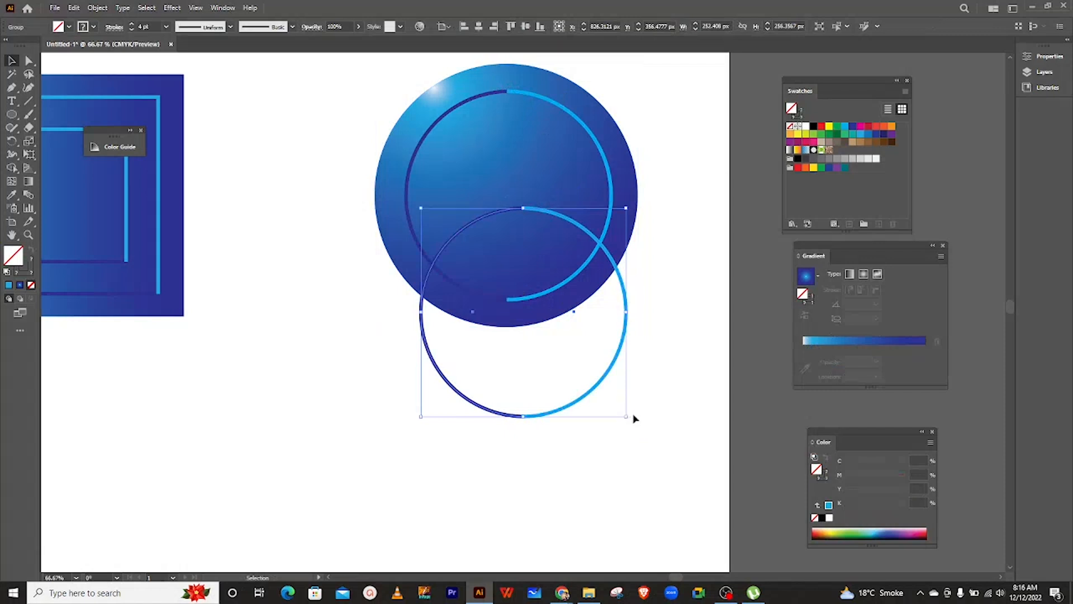
drag(627, 419, 596, 386)
key(a)
drag(560, 314, 526, 217)
key(ctrl+z)
key(v)
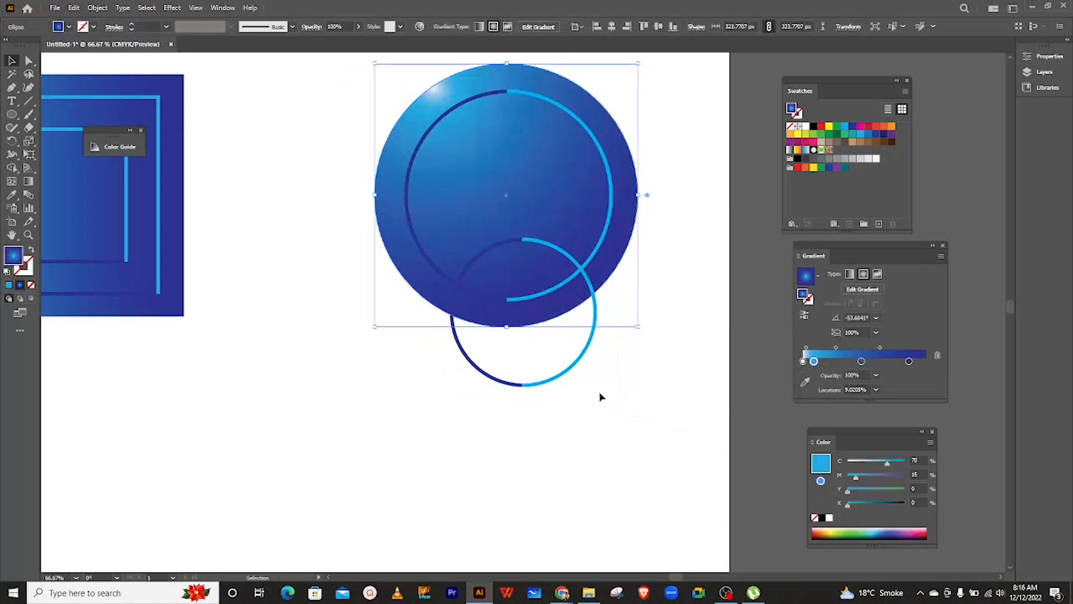
click(569, 378)
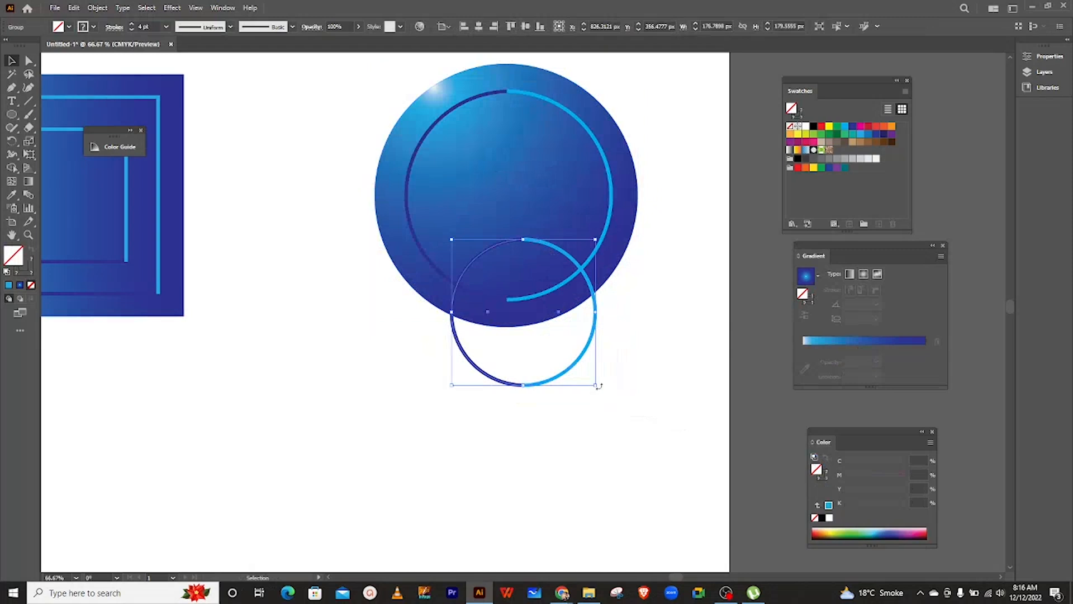
Step: Rotate the smaller ring 180° so its light-blue half faces left, and center it inside the larger ring on the sphere
drag(582, 395, 428, 266)
click(559, 315)
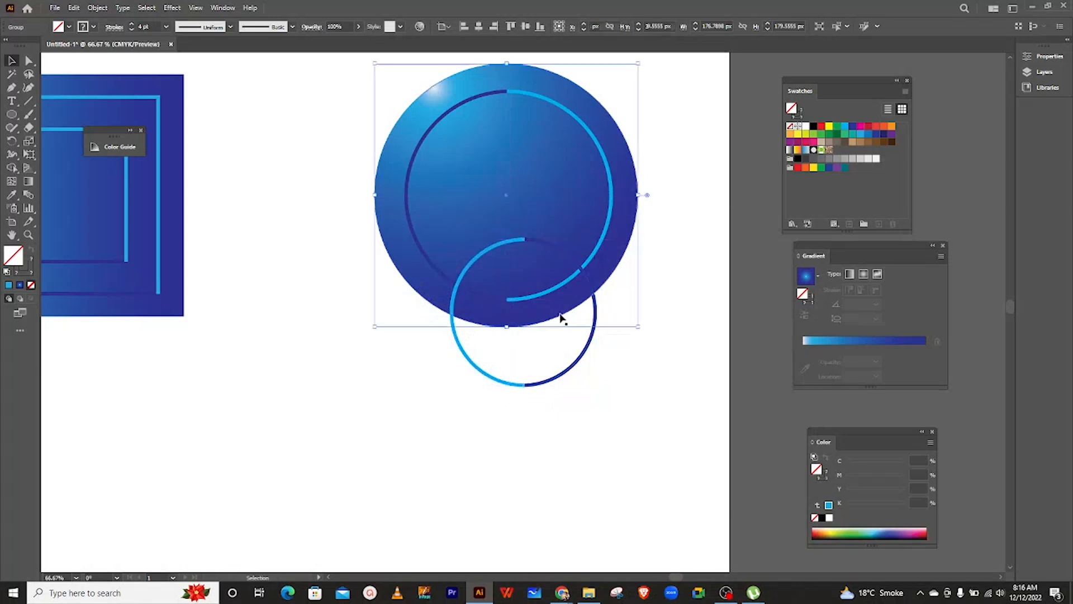
click(580, 368)
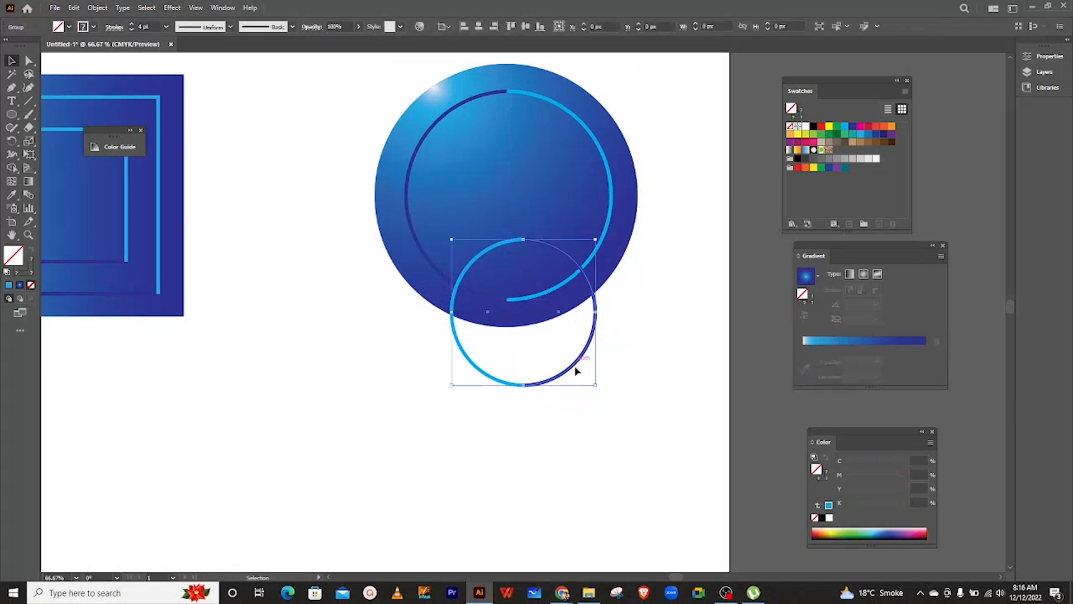
drag(487, 317, 472, 200)
click(592, 343)
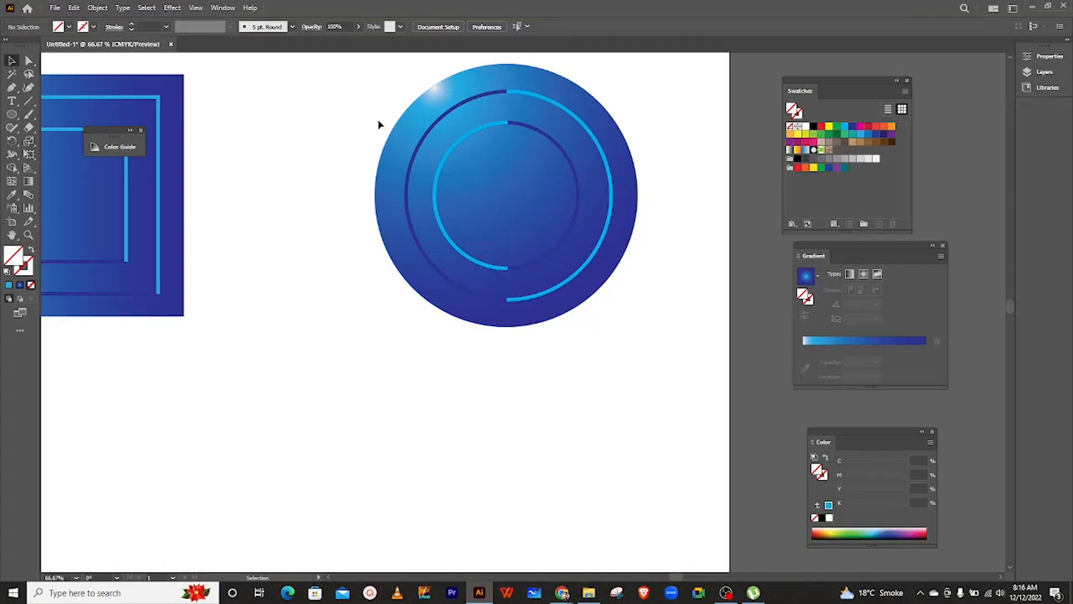
Step: Move the sphere together with both of its rings slightly to the left, and deselect it
key(ctrl+minus)
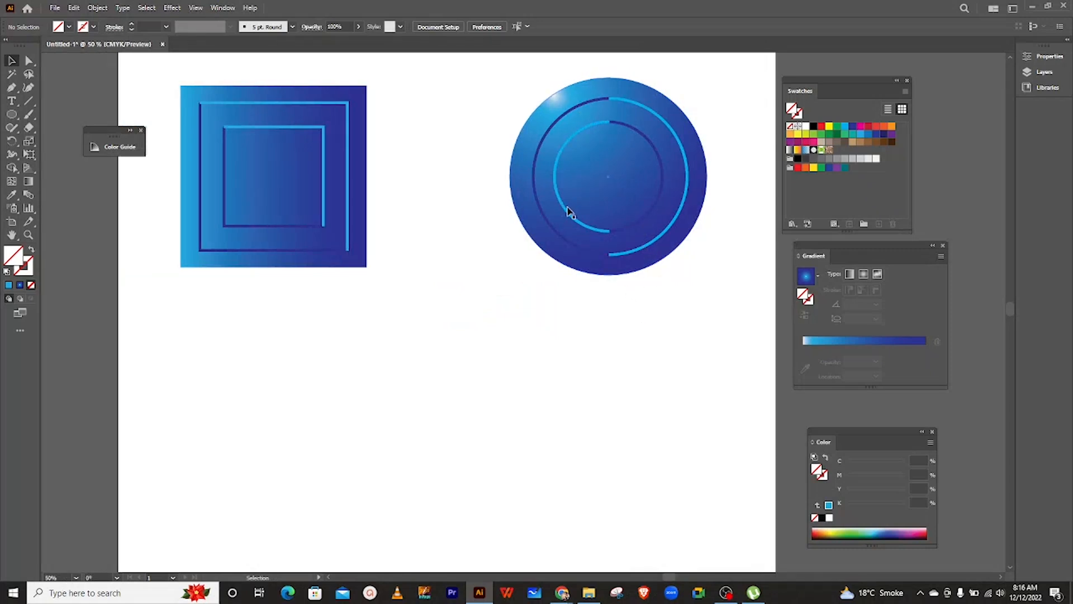
drag(467, 79, 730, 324)
click(719, 328)
mouse_move(615, 178)
mouse_down()
mouse_move(625, 176)
mouse_move(594, 177)
mouse_up()
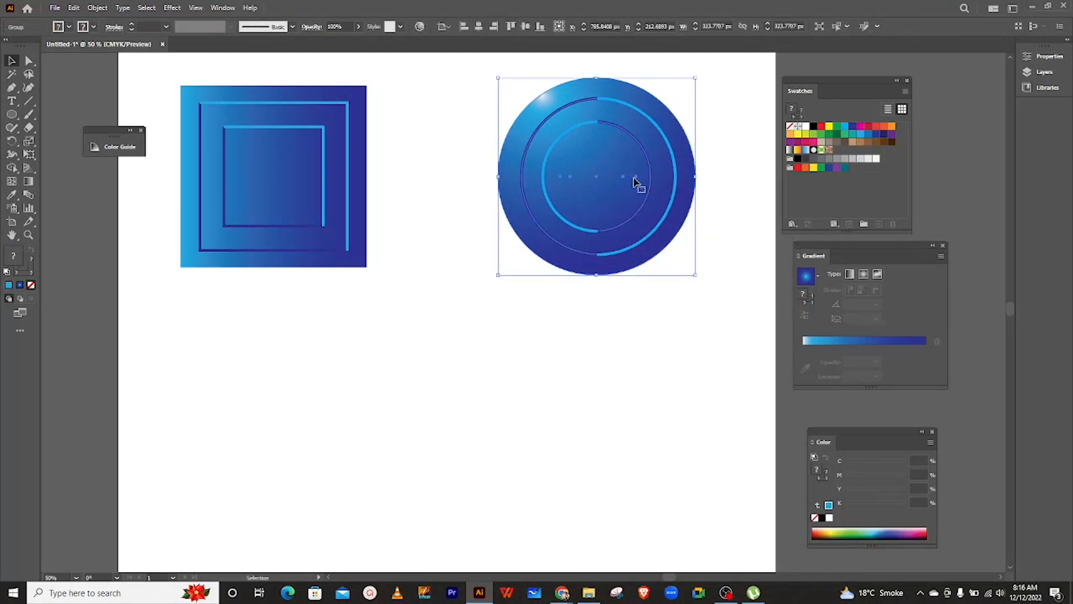
click(654, 334)
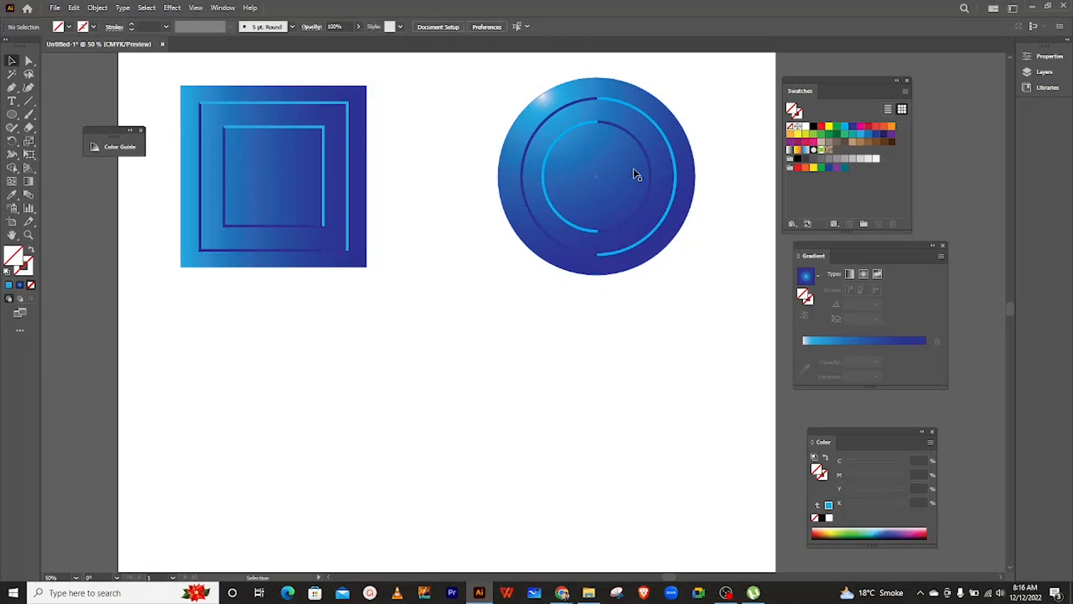
Step: Draw a hexagon about 486 px wide and 421 px tall below the square tile and the sphere using the Polygon tool
click(12, 114)
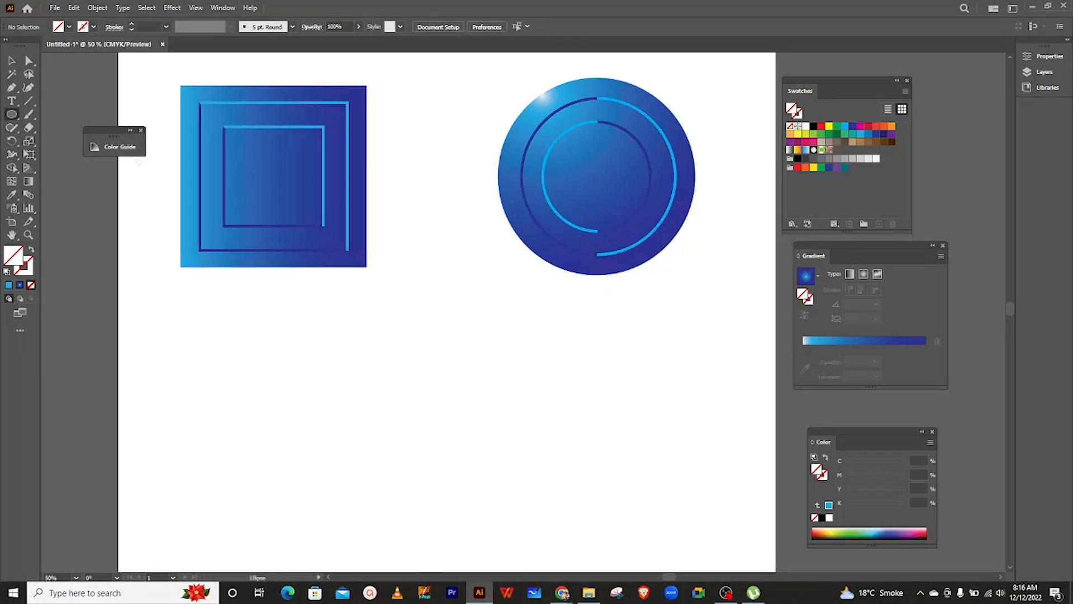
right_click(12, 115)
click(64, 155)
drag(385, 331, 476, 445)
drag(384, 335, 473, 470)
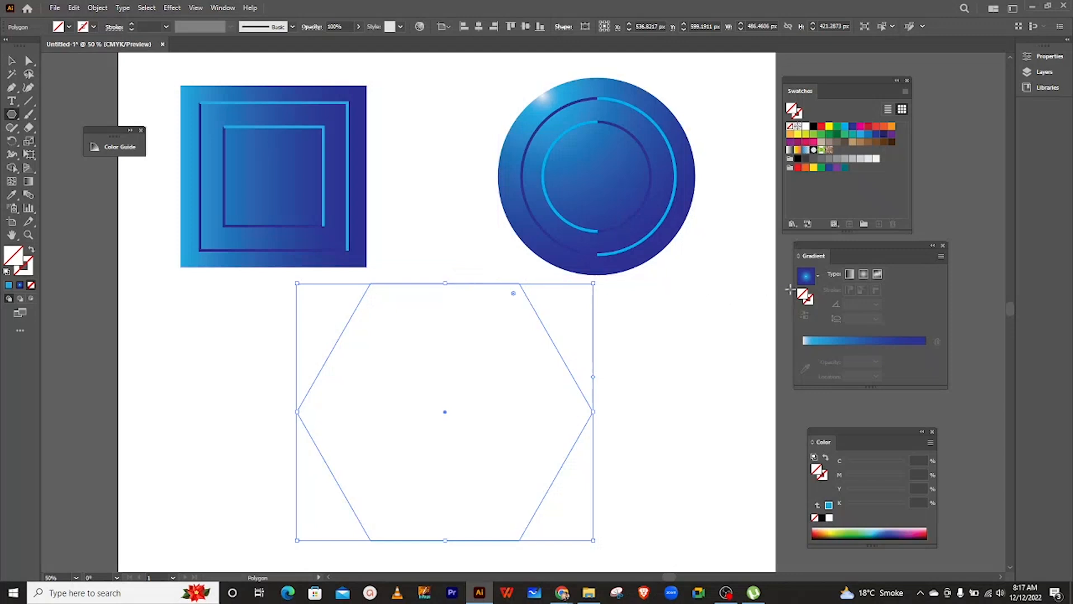
Step: Fill the hexagon with the blue gradient as a linear type, removing its white stop and moving the light-blue stop to 0%
click(807, 276)
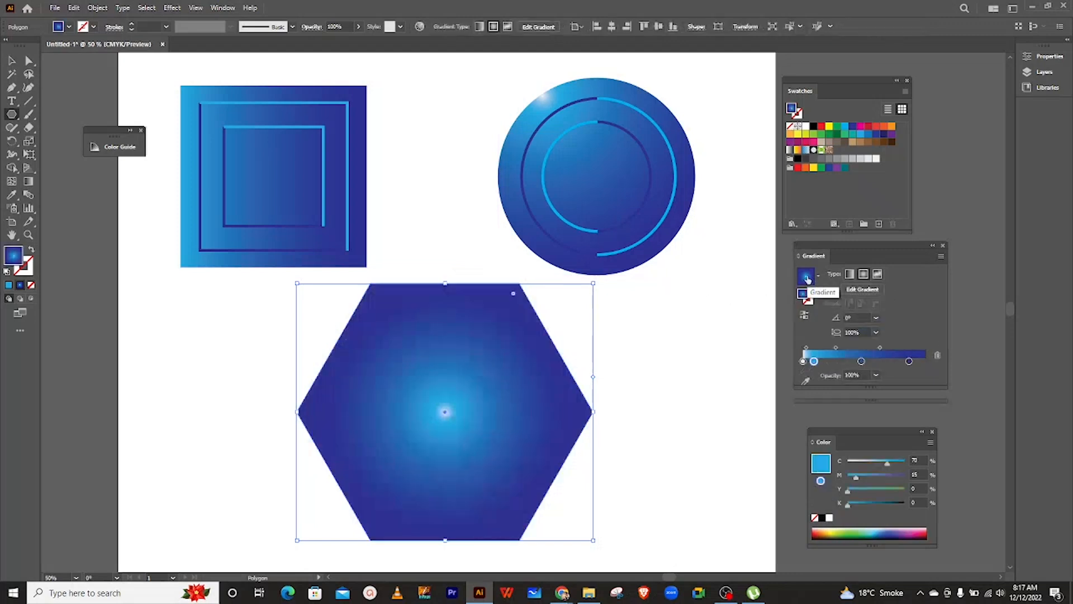
click(11, 61)
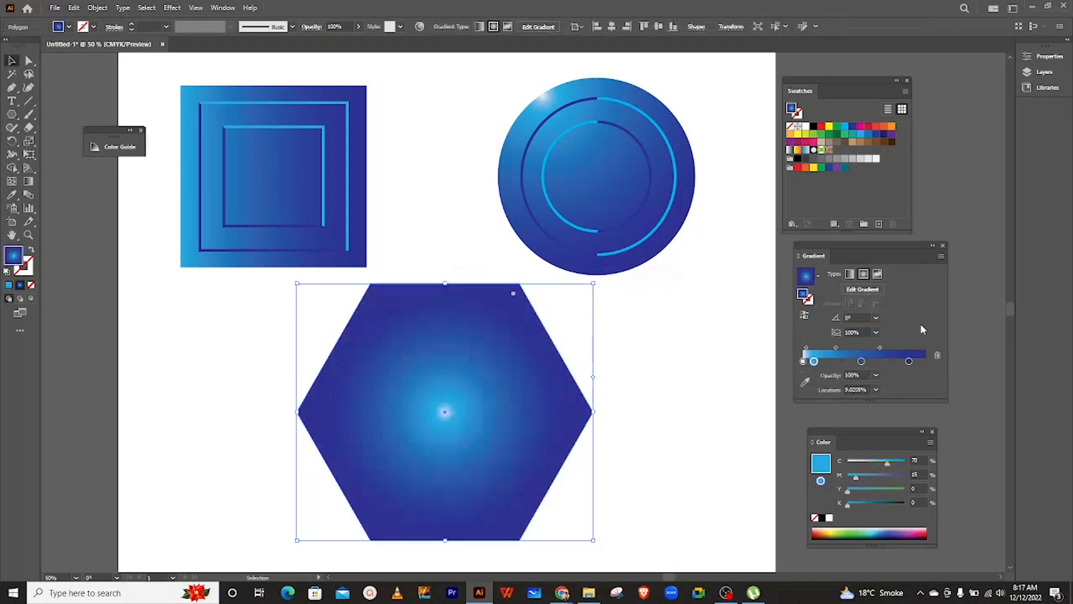
click(850, 274)
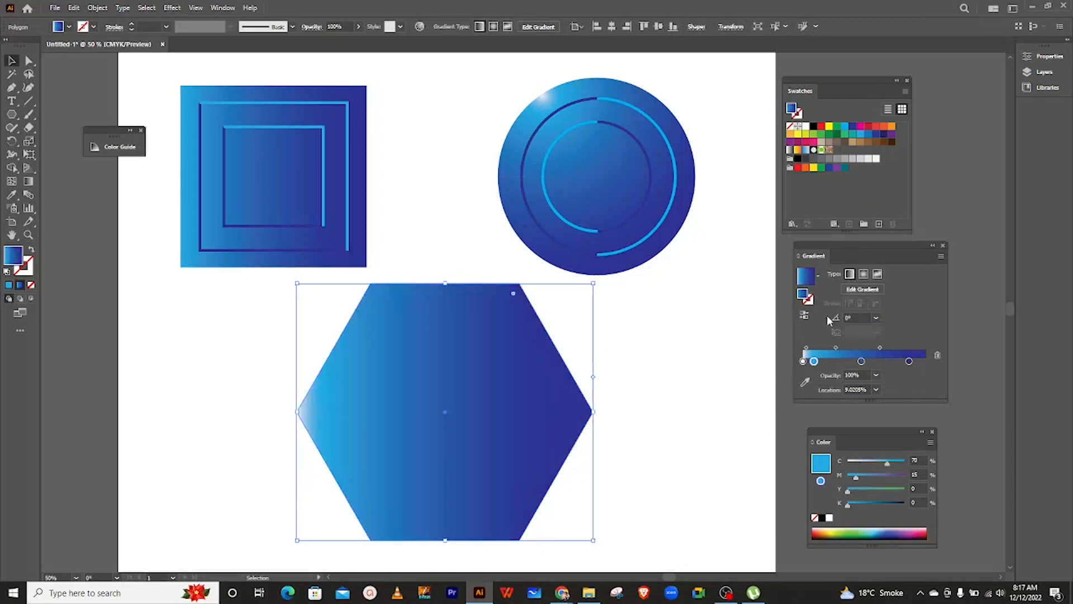
drag(803, 361, 803, 425)
drag(814, 361, 779, 364)
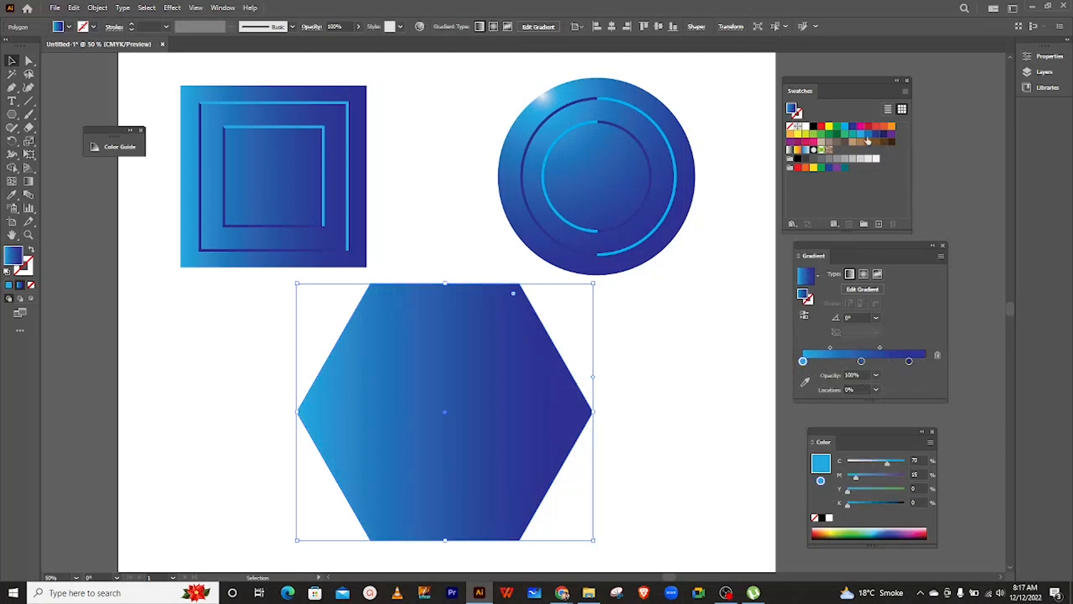
Step: Recolor the hexagon's gradient from light green to dark green without a middle stop, and set the midpoint to about 33%
drag(837, 142, 909, 362)
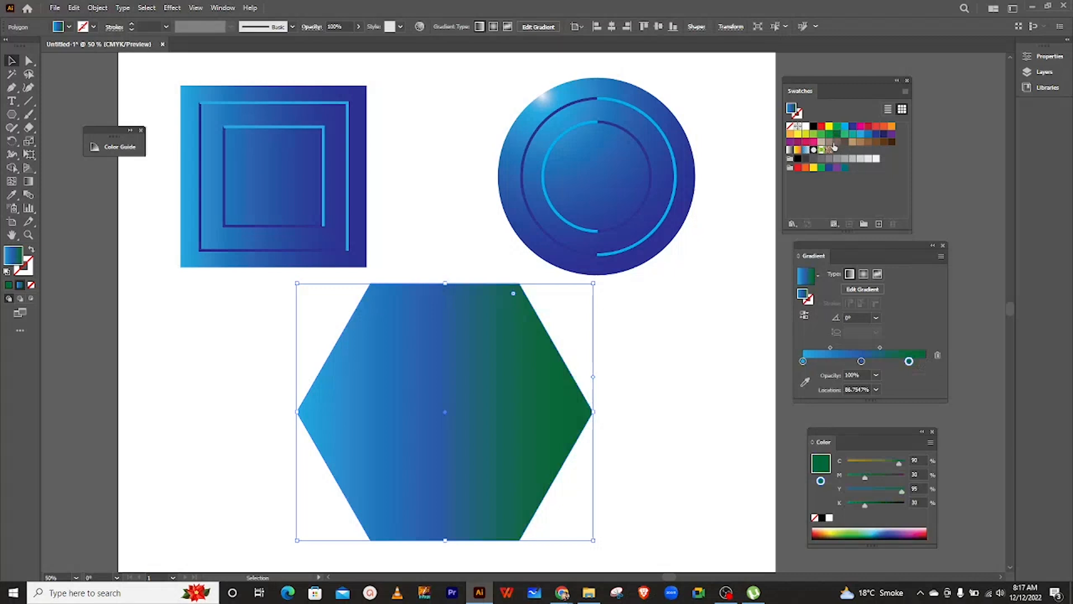
drag(822, 141, 945, 469)
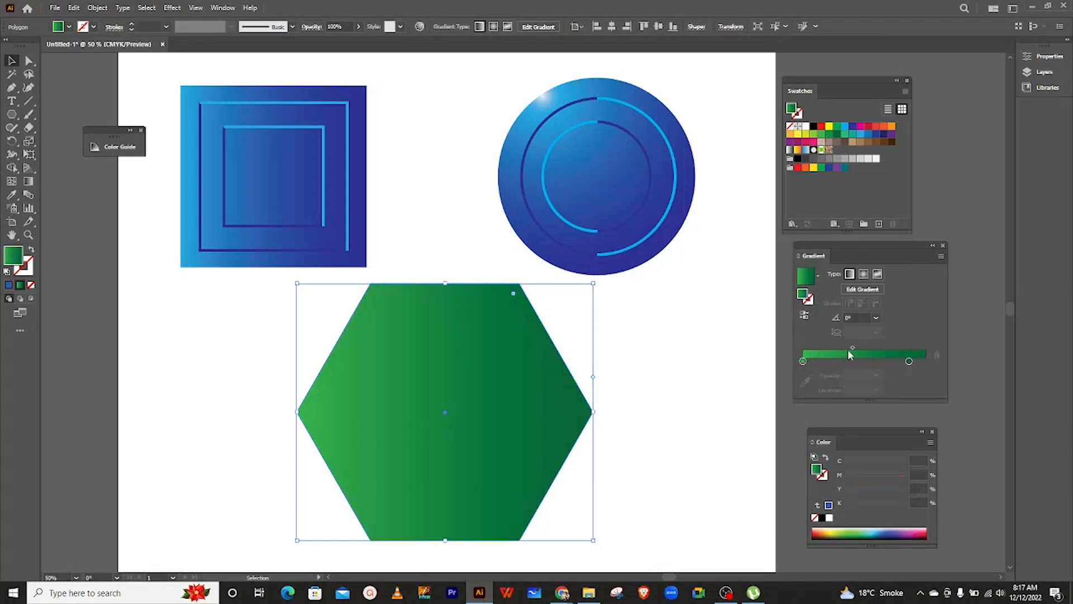
drag(852, 347, 838, 346)
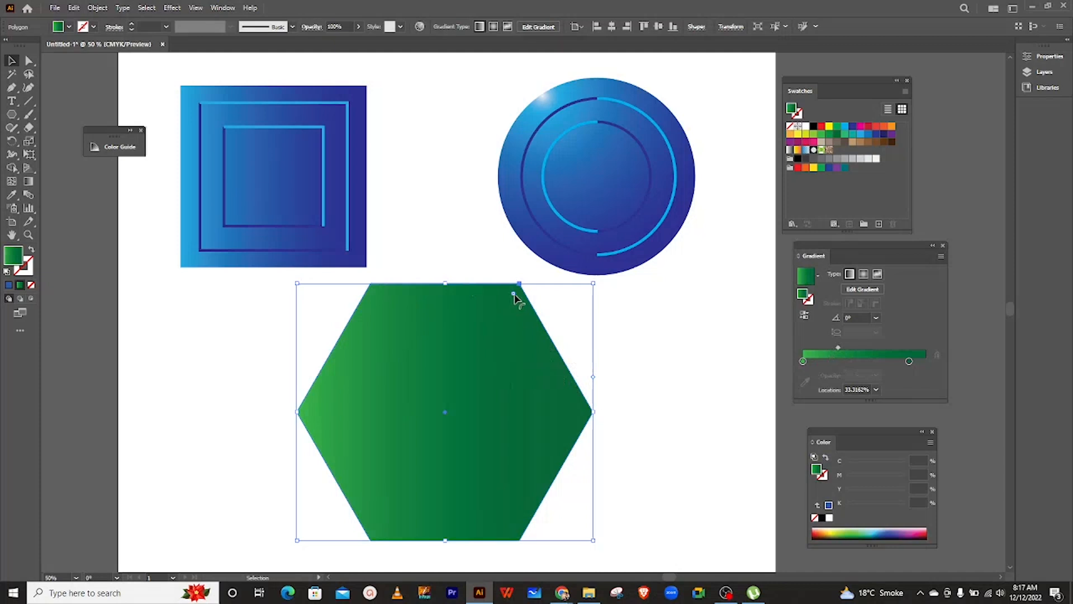
Step: Round all corners of the green hexagon evenly with its live corner widget
scroll(517, 299, up, 4)
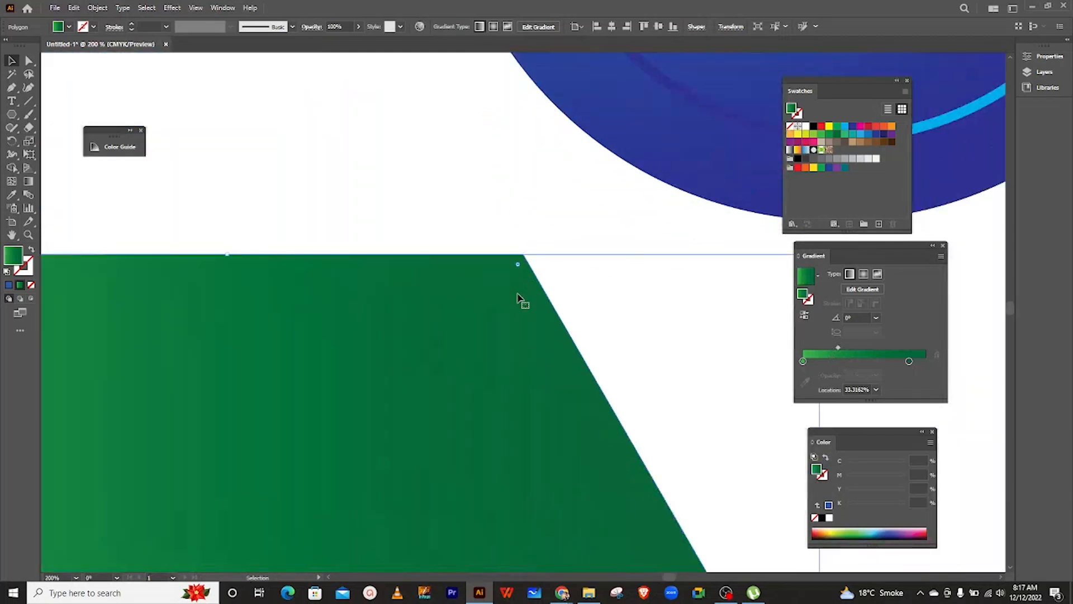
drag(519, 263, 510, 335)
mouse_move(483, 386)
mouse_down()
mouse_move(531, 350)
mouse_move(550, 259)
mouse_move(486, 373)
mouse_move(534, 323)
mouse_move(463, 408)
mouse_move(525, 345)
mouse_move(493, 377)
mouse_up()
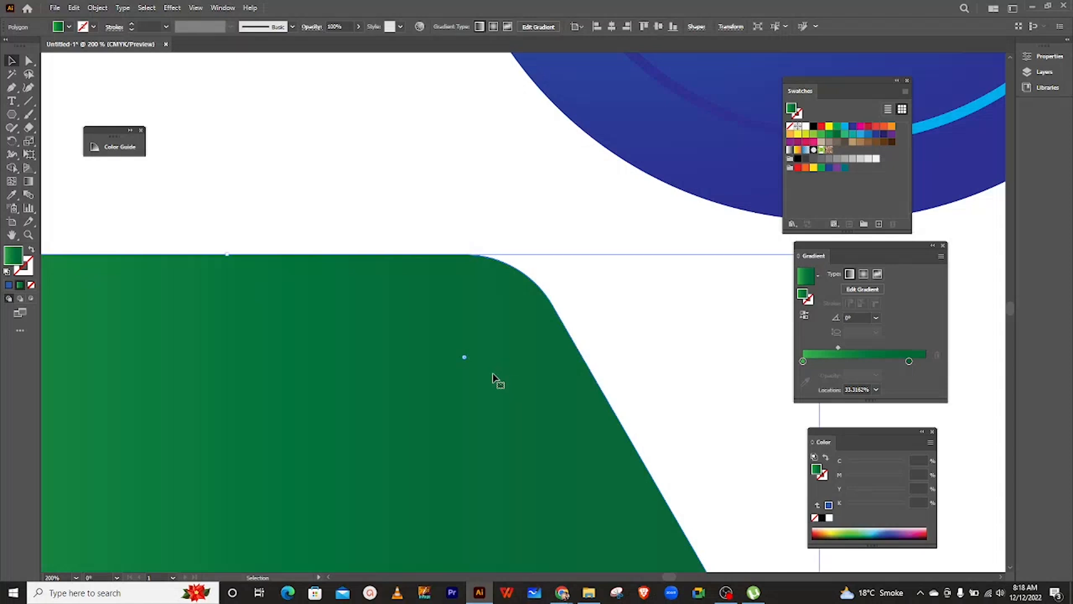
scroll(493, 377, down, 3)
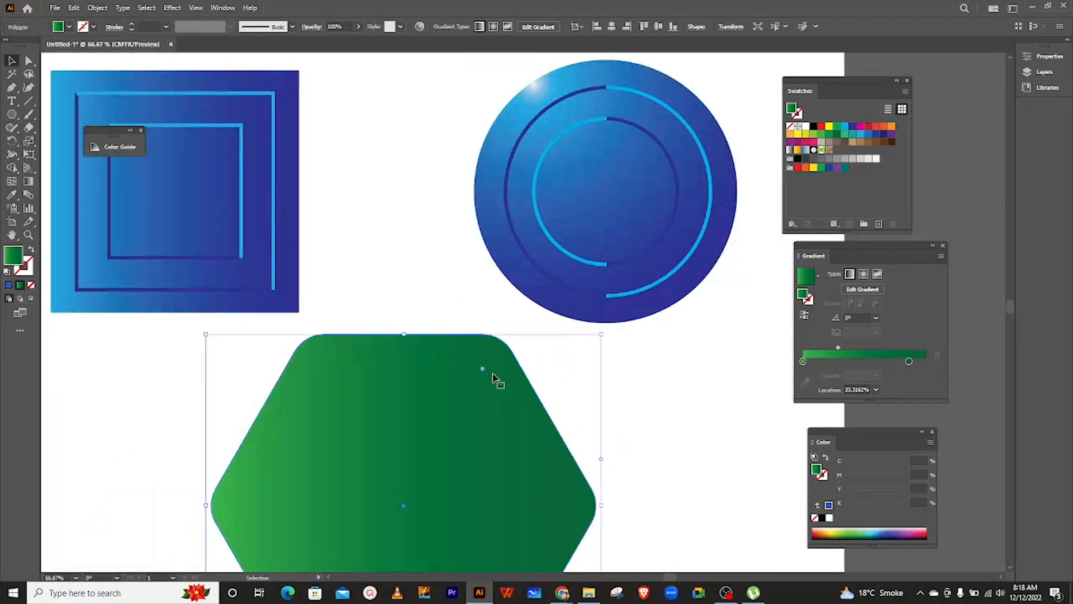
scroll(493, 377, down, 3)
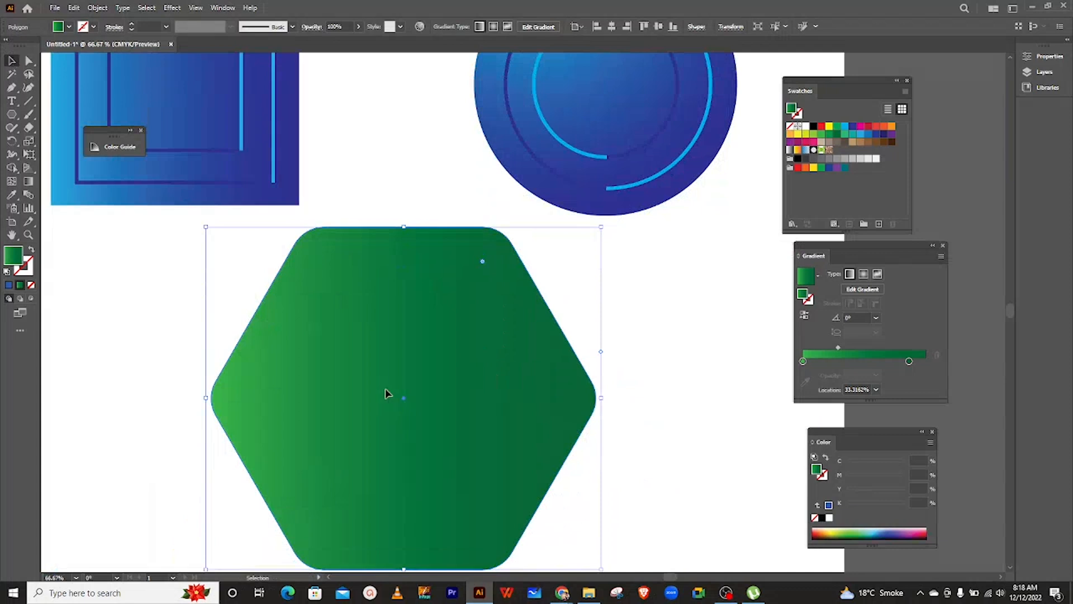
Step: Add a white stop at about 8% in the hexagon's gradient and set the midpoint toward dark green to 13%
drag(804, 363, 811, 363)
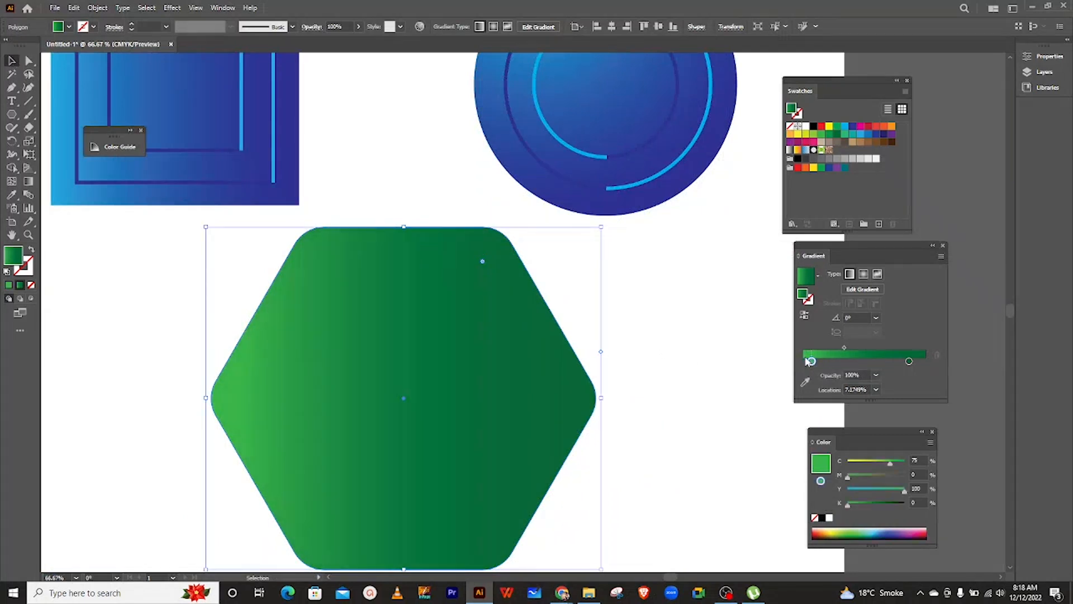
click(804, 361)
drag(811, 362, 813, 362)
drag(807, 128, 820, 361)
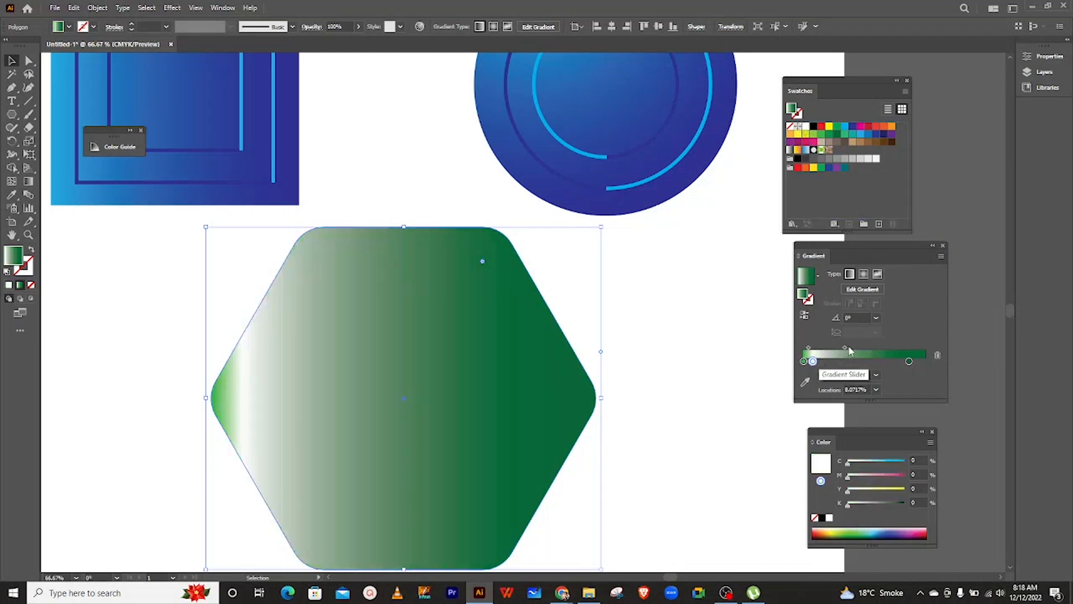
drag(845, 348, 826, 348)
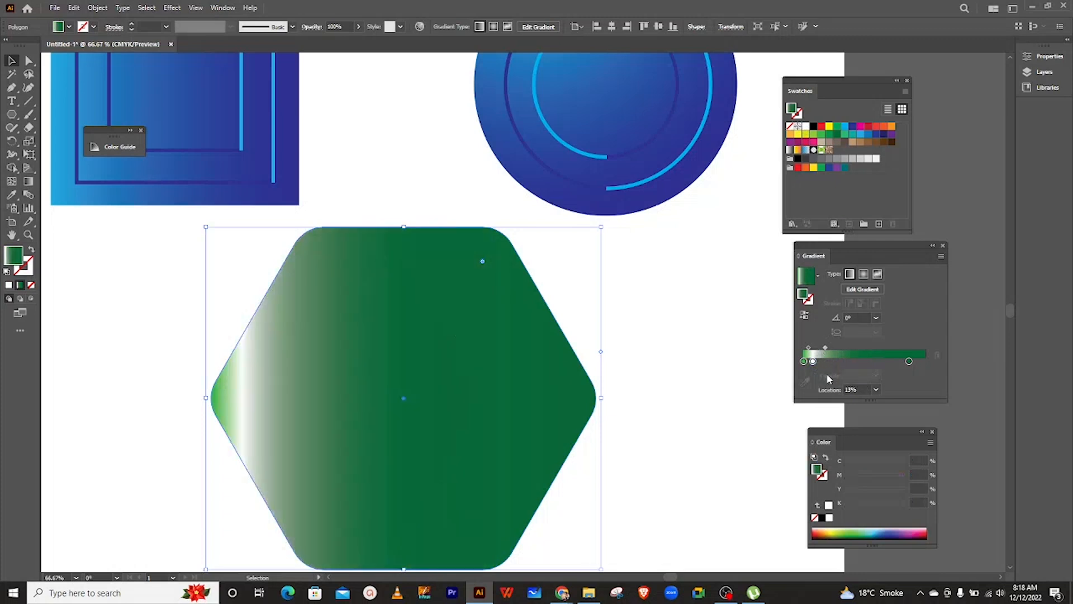
Step: Shift the white stop toward dark green and narrow it to a bright band with midpoints at 87% and 13%
click(821, 362)
mouse_move(821, 362)
mouse_down()
mouse_move(819, 392)
mouse_move(817, 368)
mouse_move(836, 361)
mouse_move(830, 350)
mouse_up()
click(827, 349)
text(87)
key(Return)
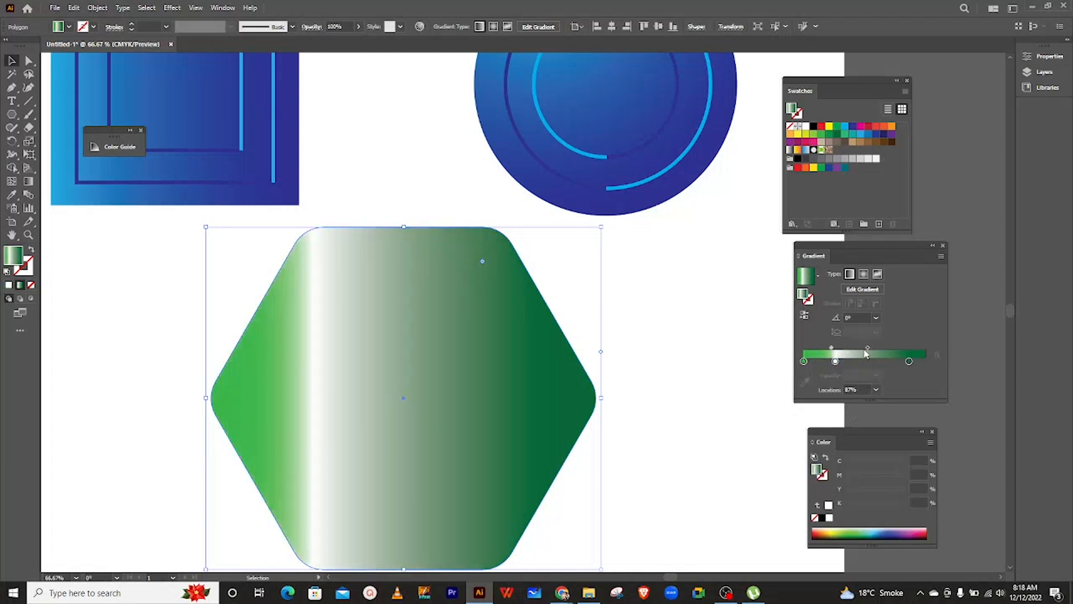
drag(868, 349, 846, 354)
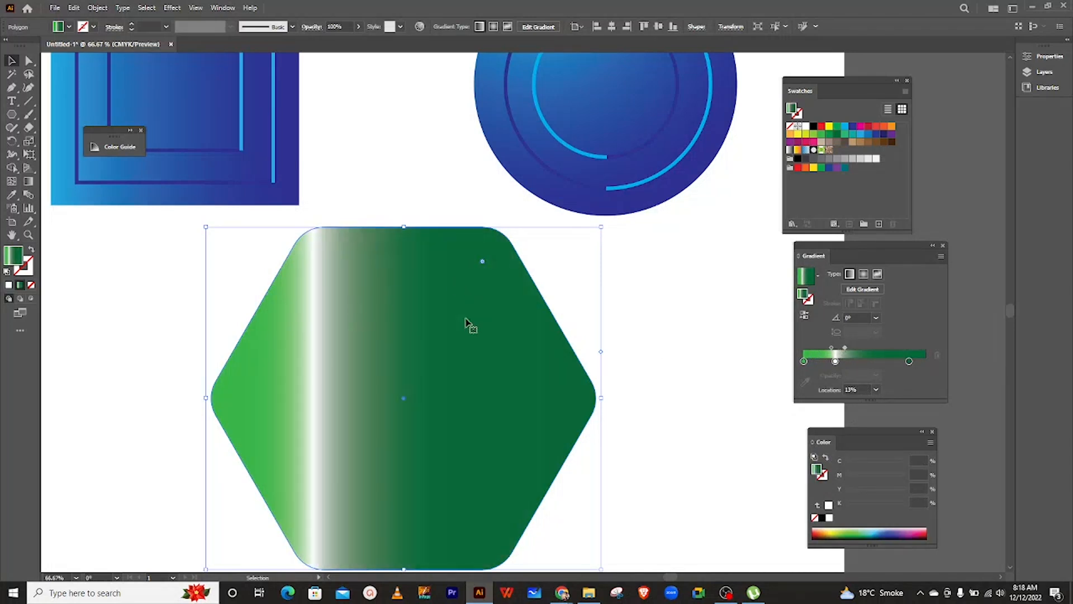
Step: Nudge the hexagon up and to the right, and move its gradient's white stop to about 11.66%
drag(415, 367, 423, 359)
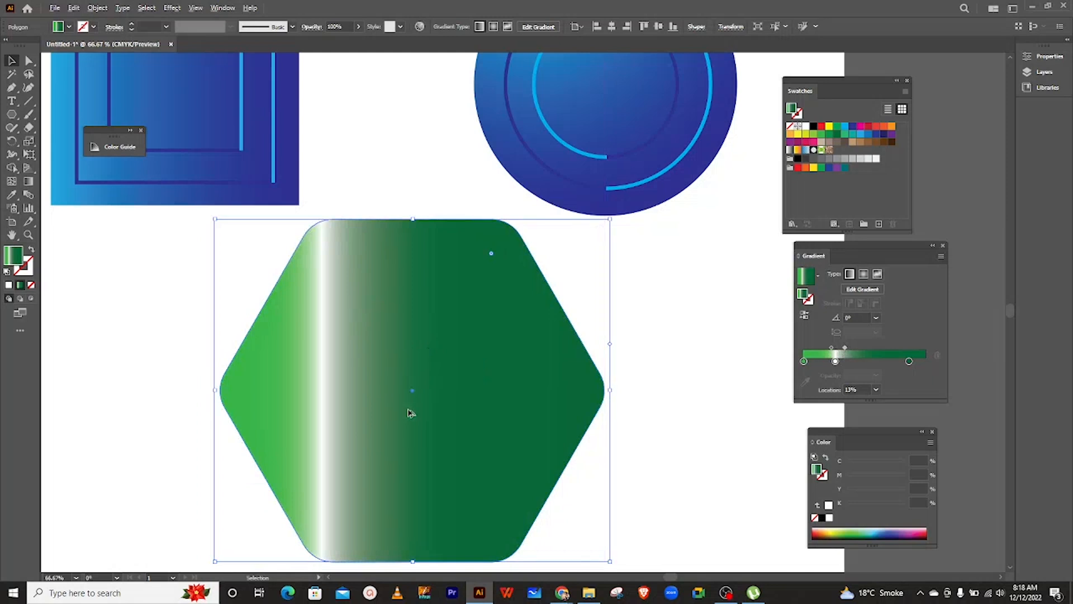
scroll(407, 413, down, 1)
drag(428, 393, 428, 398)
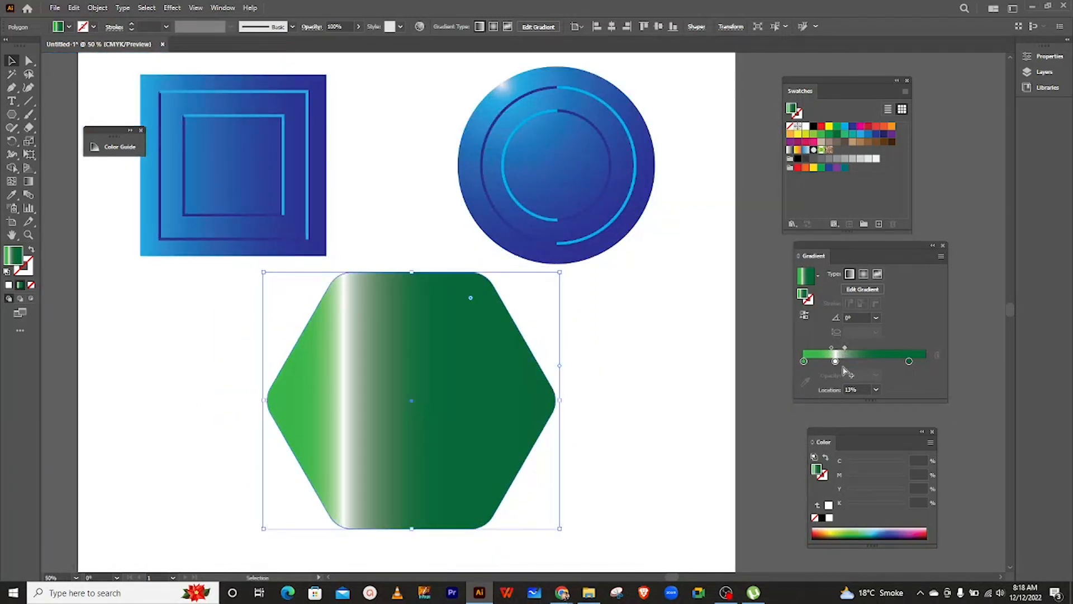
drag(835, 361, 817, 362)
click(737, 404)
click(501, 388)
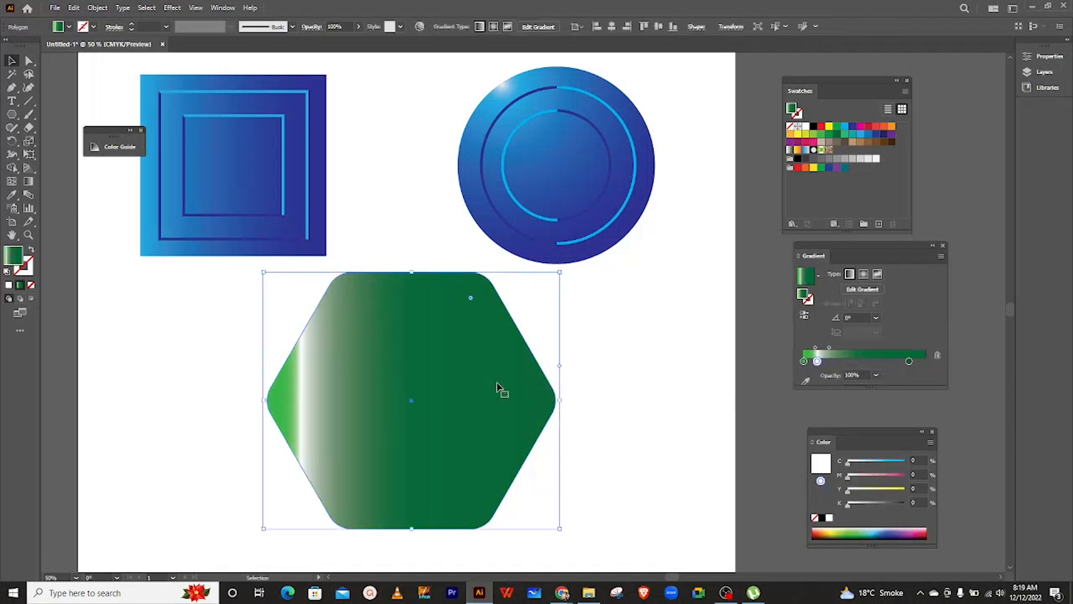
Step: Duplicate the green hexagon and place the copy to the right, partly overlapping the original
key(ctrl+c)
key(ctrl+v)
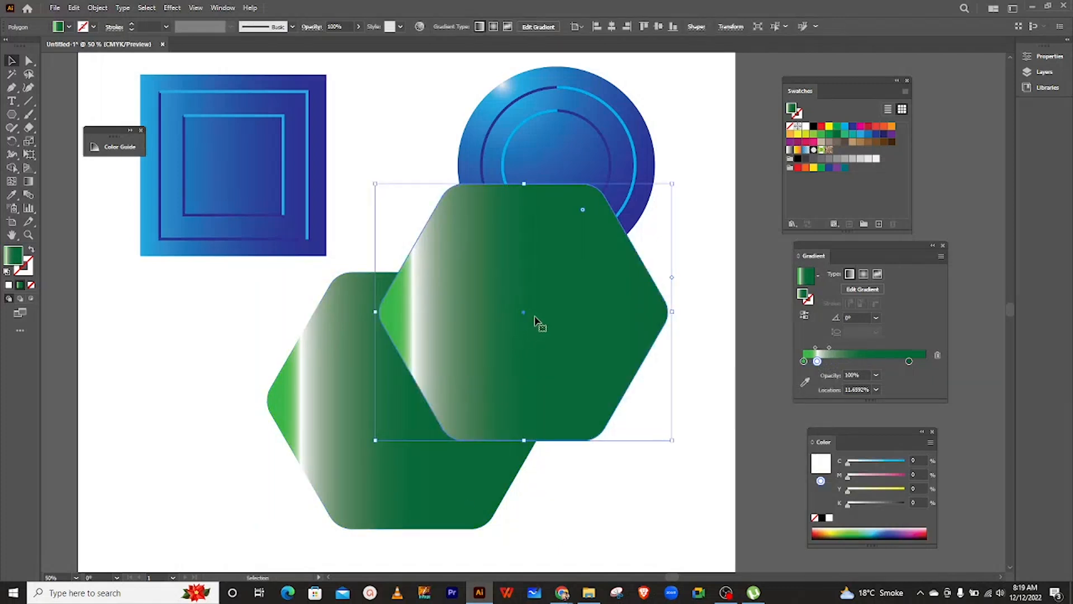
drag(528, 317, 614, 391)
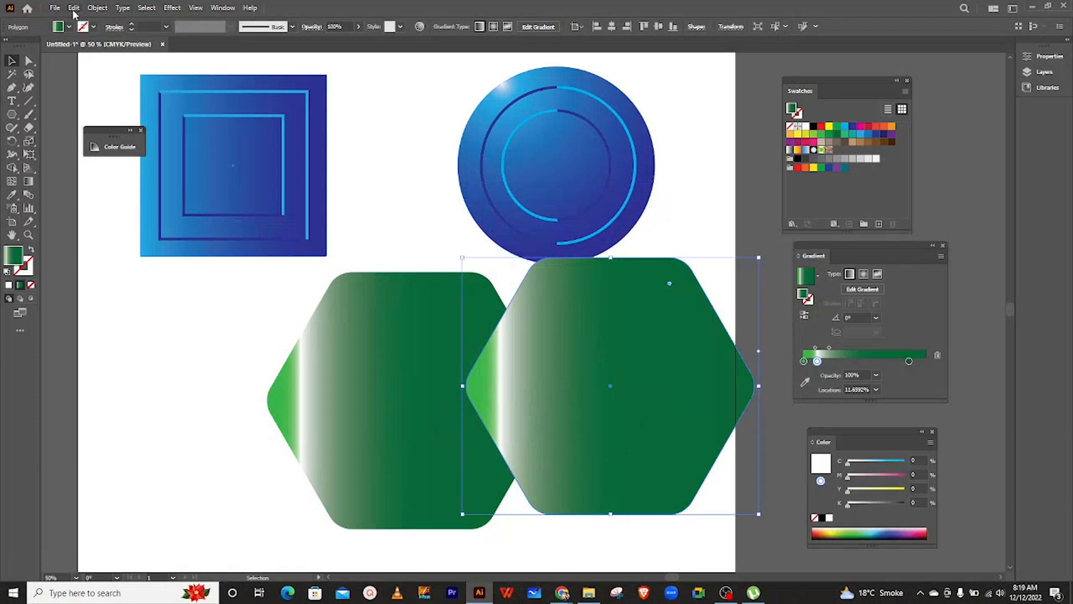
Step: Remove the hexagon copy's fill and give it a green stroke
click(69, 26)
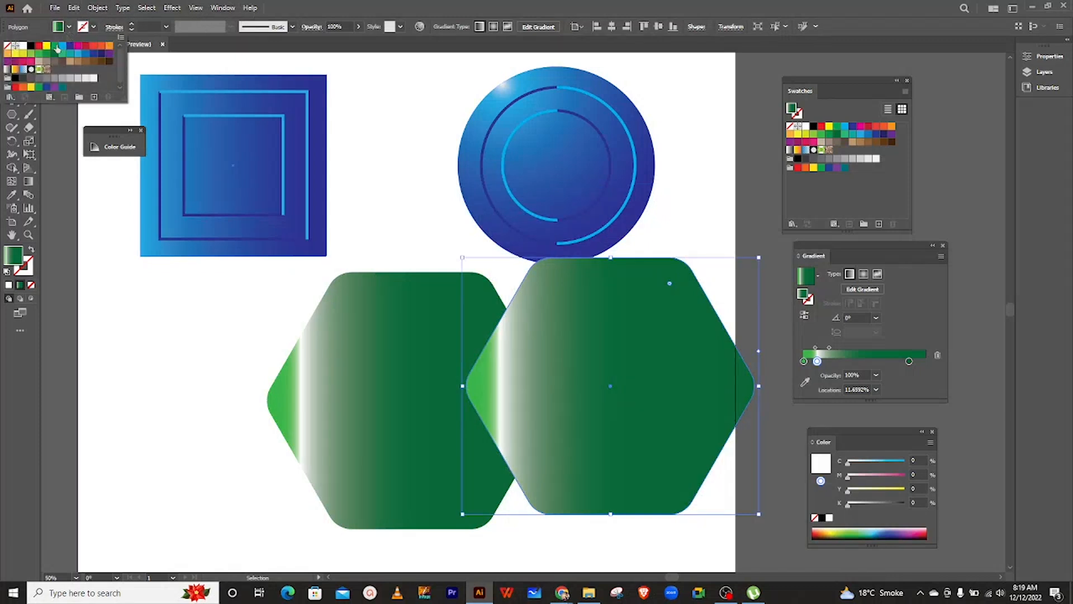
click(6, 47)
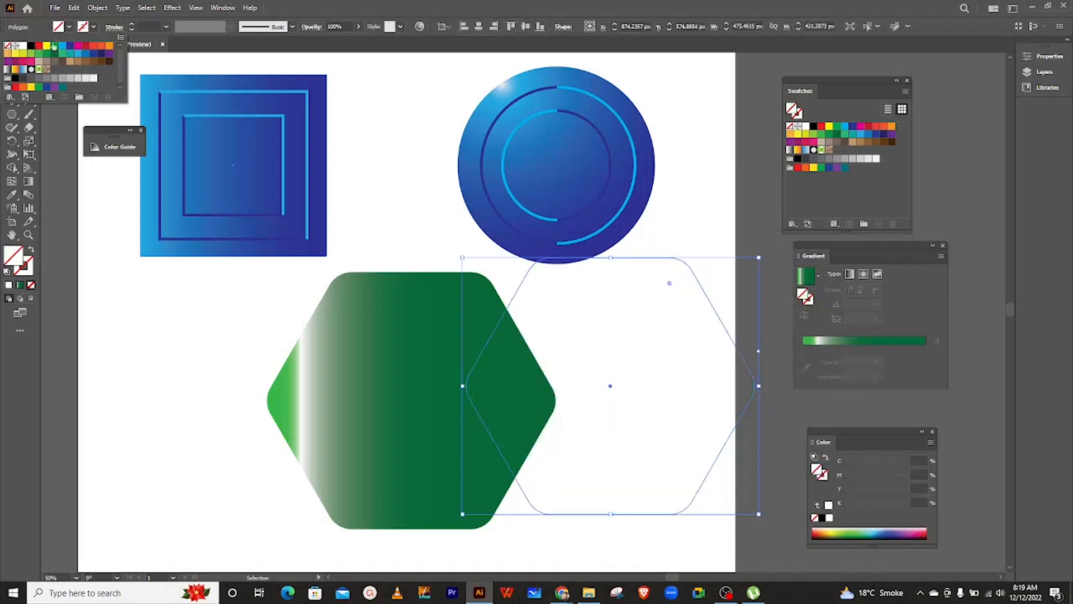
click(94, 27)
click(54, 54)
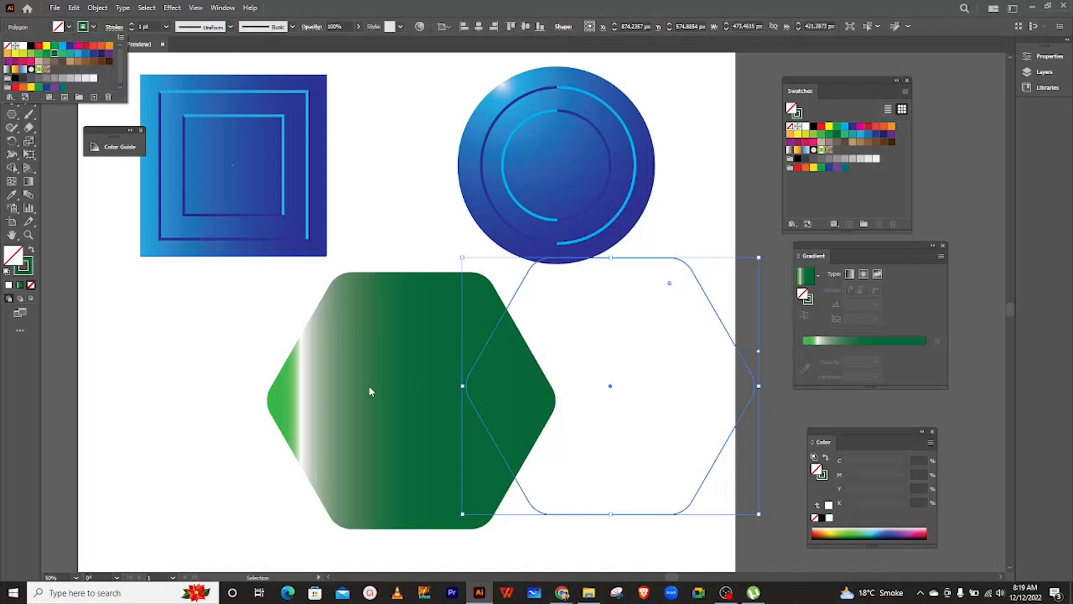
Step: Move the filled hexagon left, clear of the outlined copy, and set the outline's stroke weight to 4 pt
key(Escape)
mouse_move(353, 390)
mouse_down()
mouse_move(250, 390)
mouse_move(353, 393)
mouse_up()
click(483, 352)
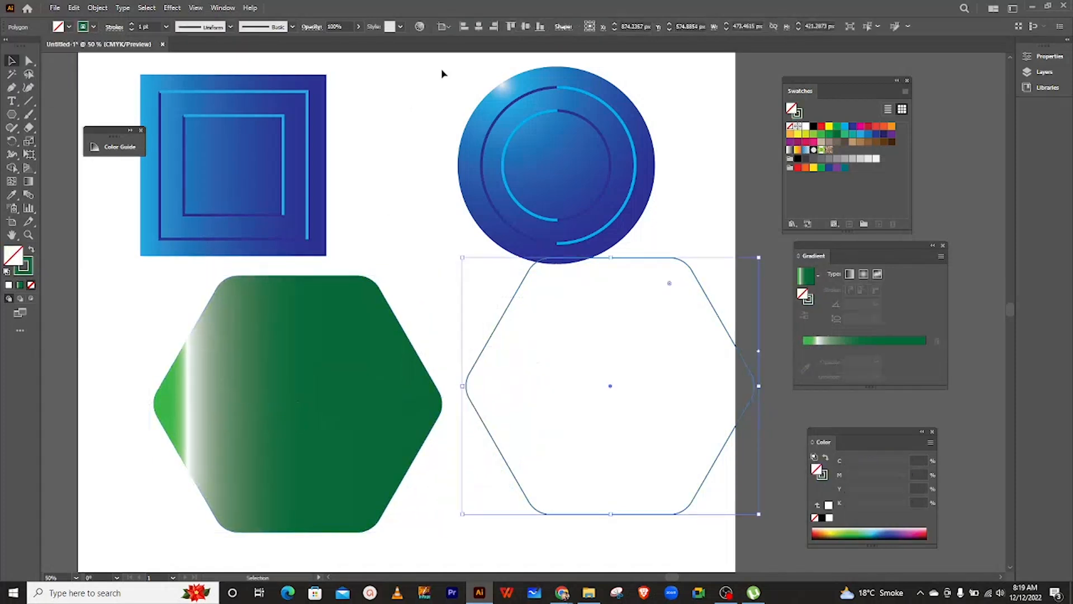
click(167, 27)
click(183, 122)
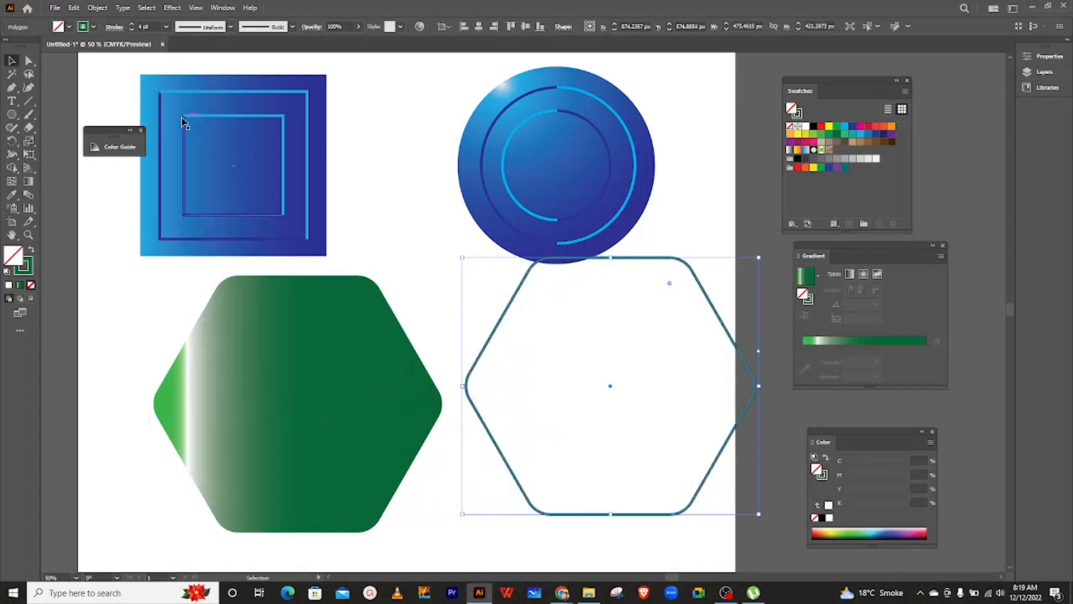
Step: Move the sphere up and to the left, and shift both hexagons left so the outlined one sits inside the artboard
mouse_move(529, 154)
mouse_down()
mouse_move(492, 143)
mouse_move(479, 127)
mouse_up()
drag(669, 193, 655, 337)
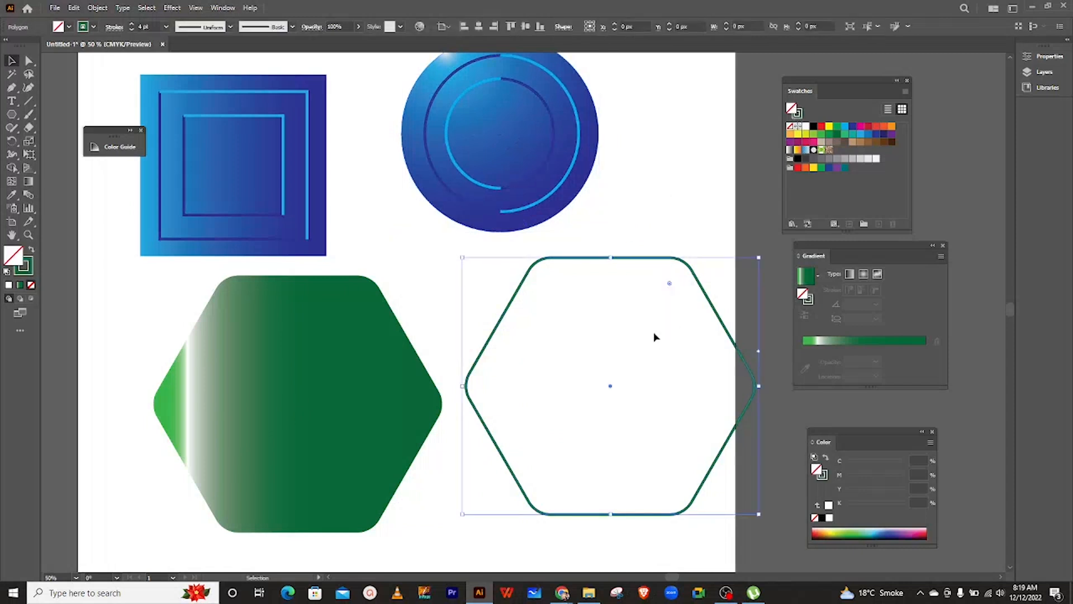
scroll(655, 336, up, 1)
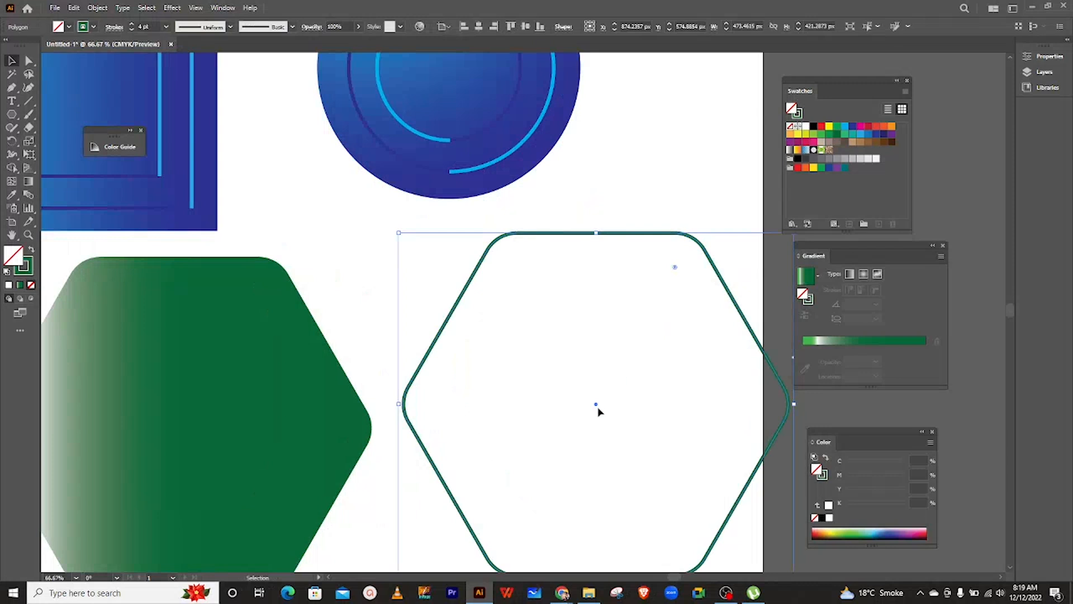
drag(598, 411, 571, 398)
drag(307, 422, 260, 406)
drag(420, 249, 487, 333)
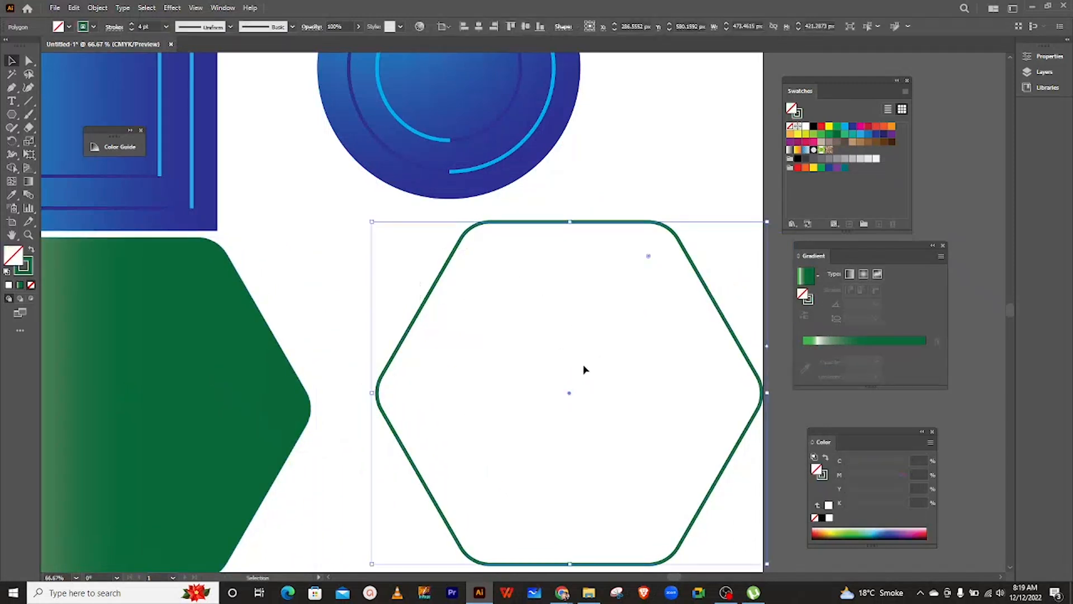
drag(568, 396, 537, 393)
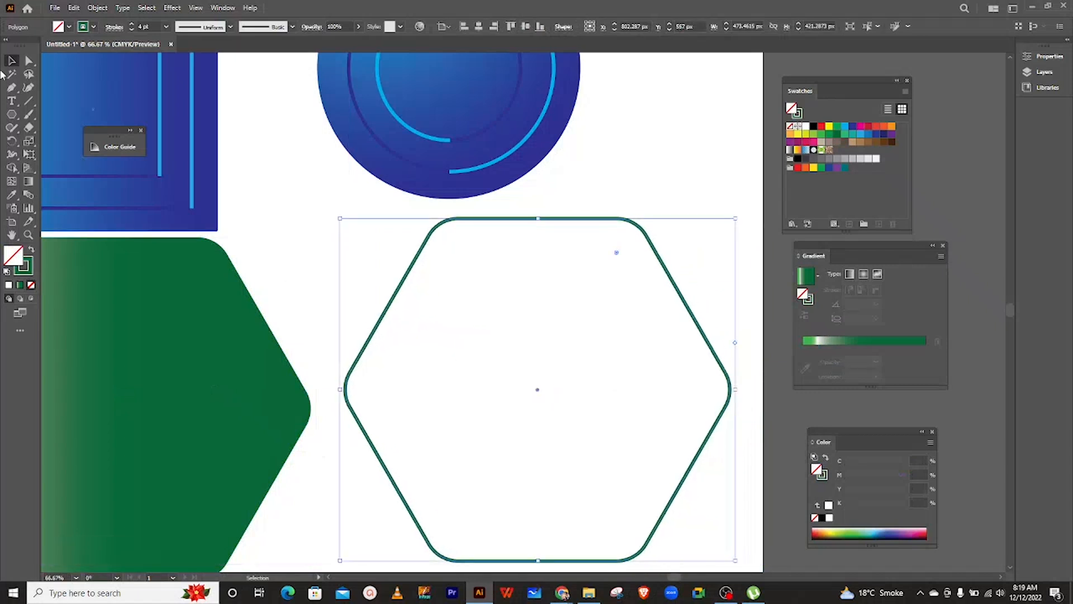
click(29, 61)
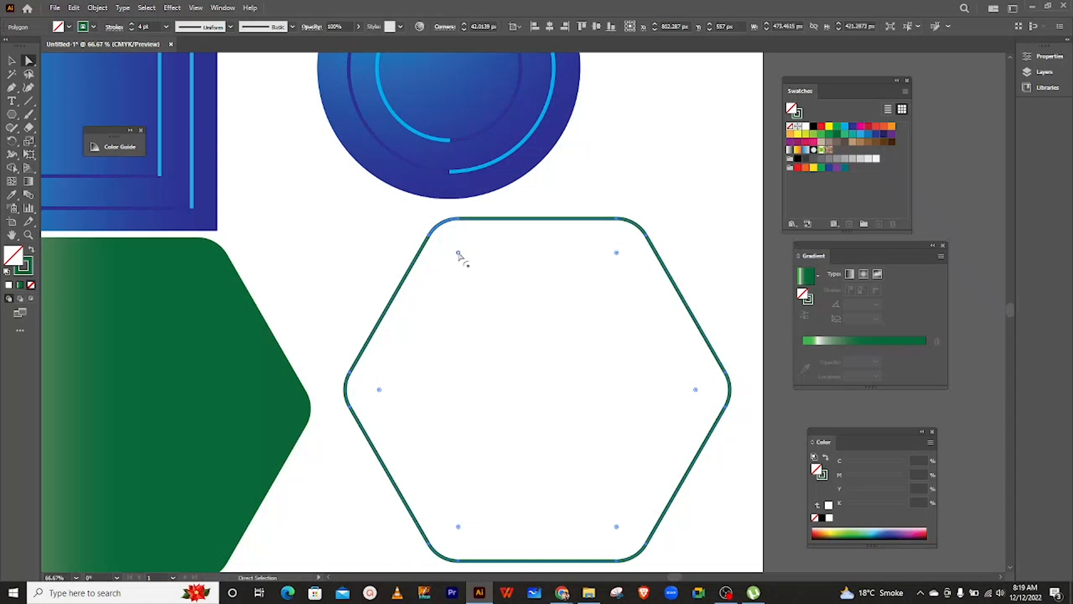
key(Delete)
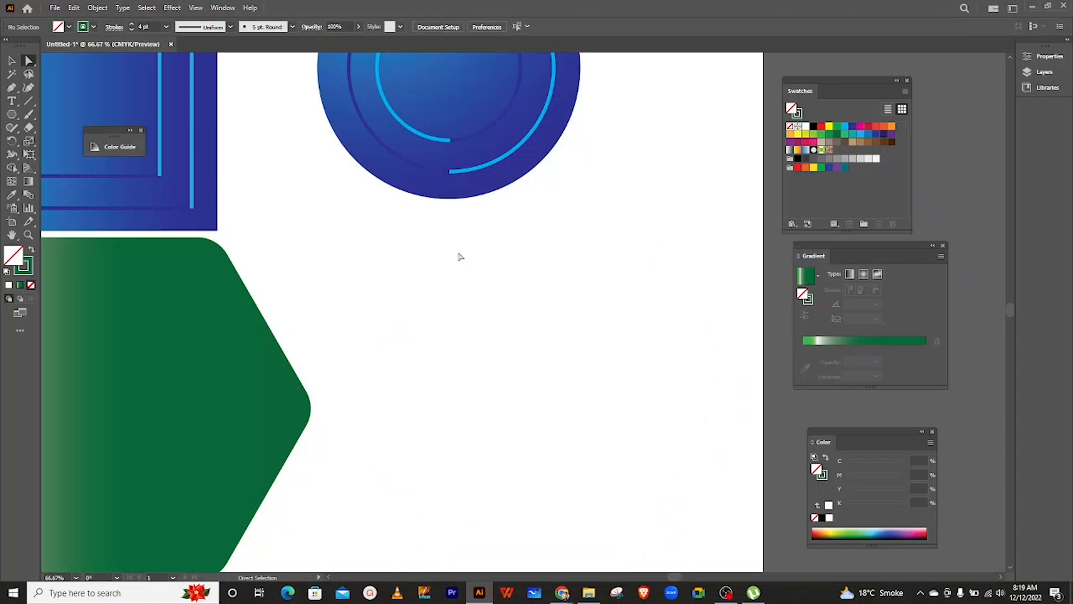
key(ctrl+z)
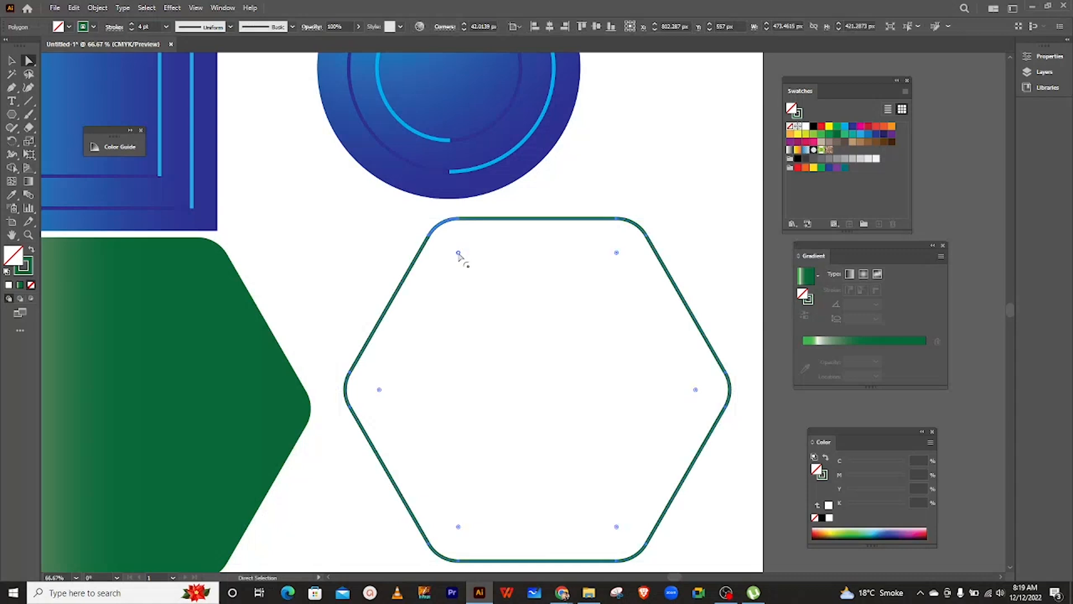
key(Delete)
key(ctrl+z)
key(a)
drag(603, 194, 744, 522)
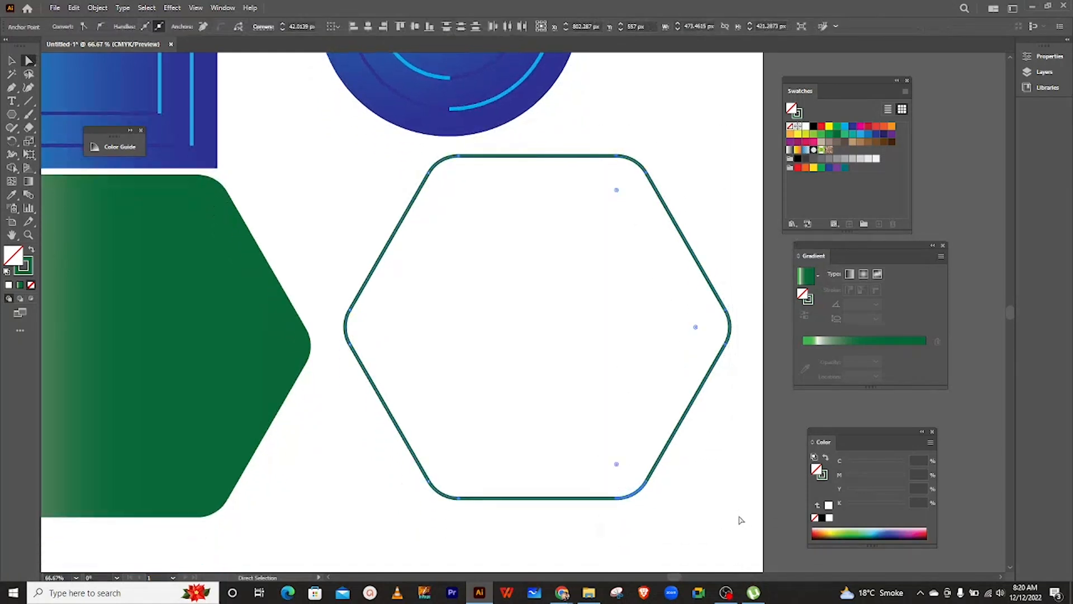
key(Delete)
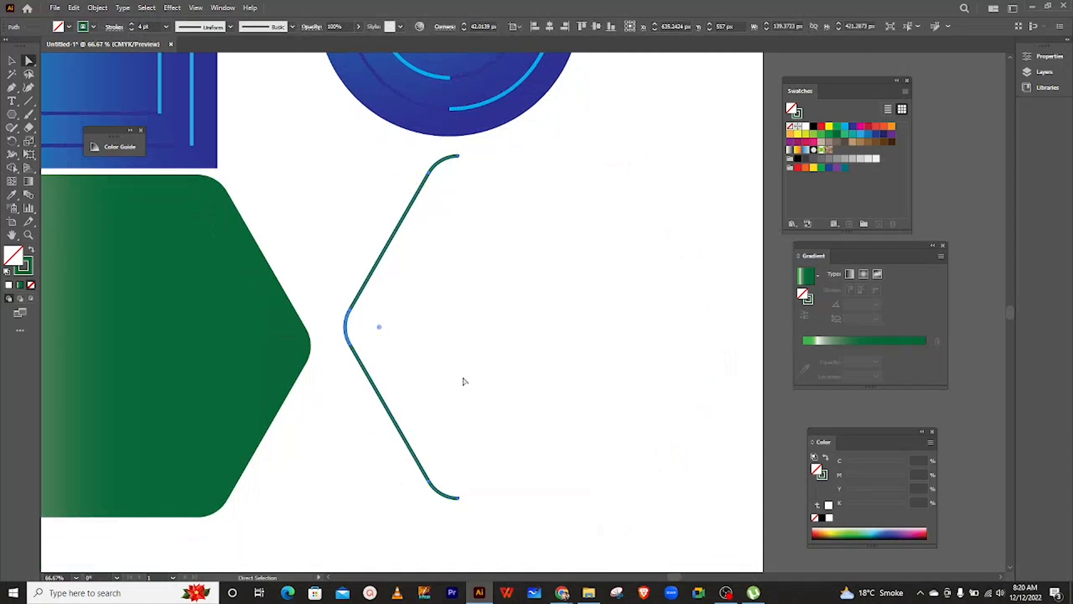
key(ctrl+z)
key(ctrl+z)
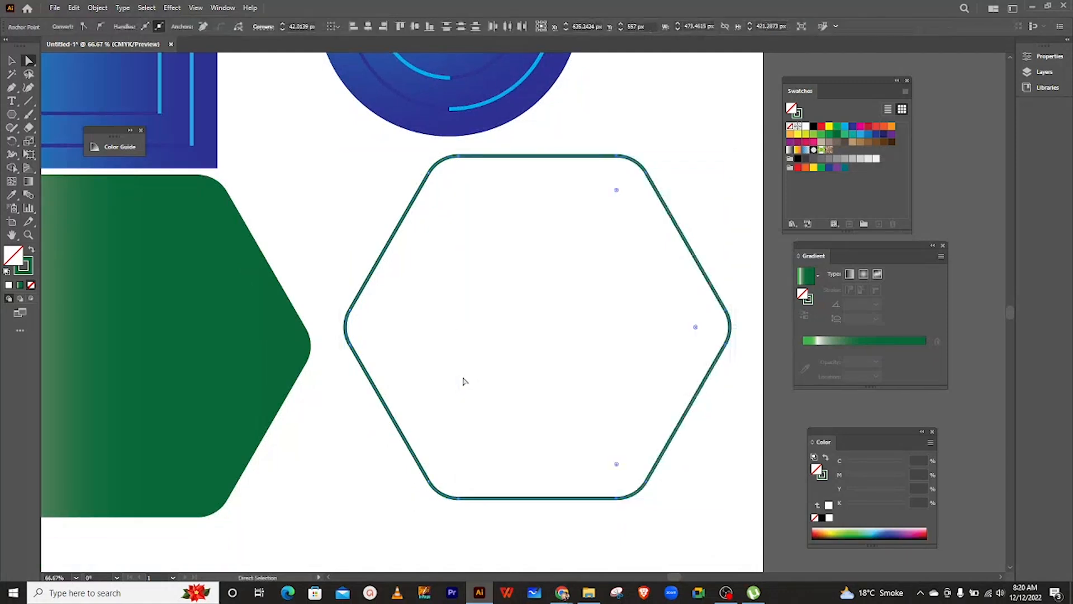
Step: Delete the outline's upper-right and right corners plus the leftover curved end at its lower right, leaving an open path
click(591, 127)
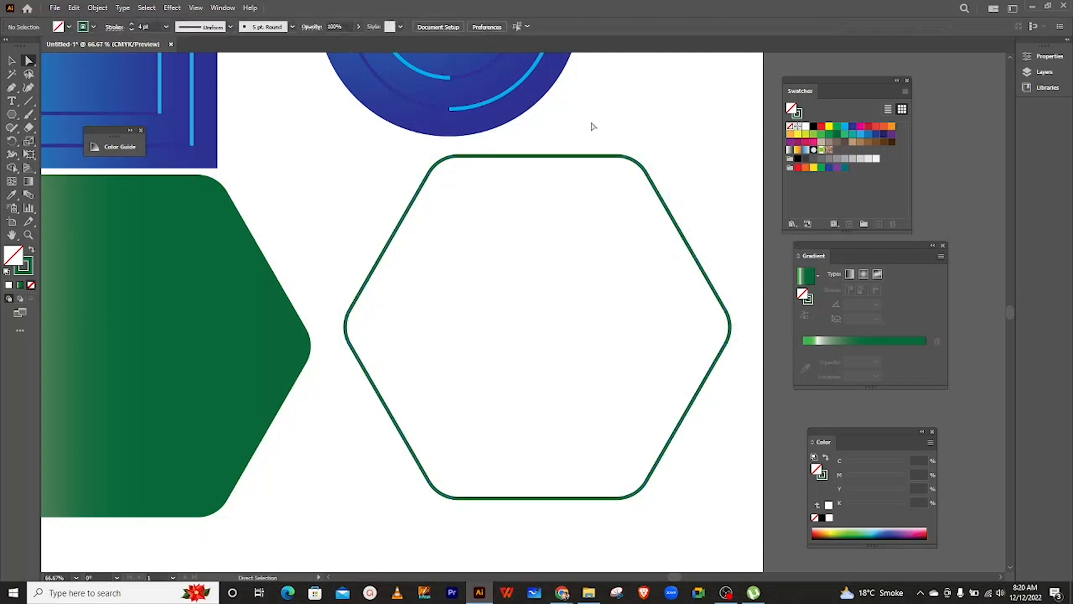
drag(588, 134, 749, 360)
key(Delete)
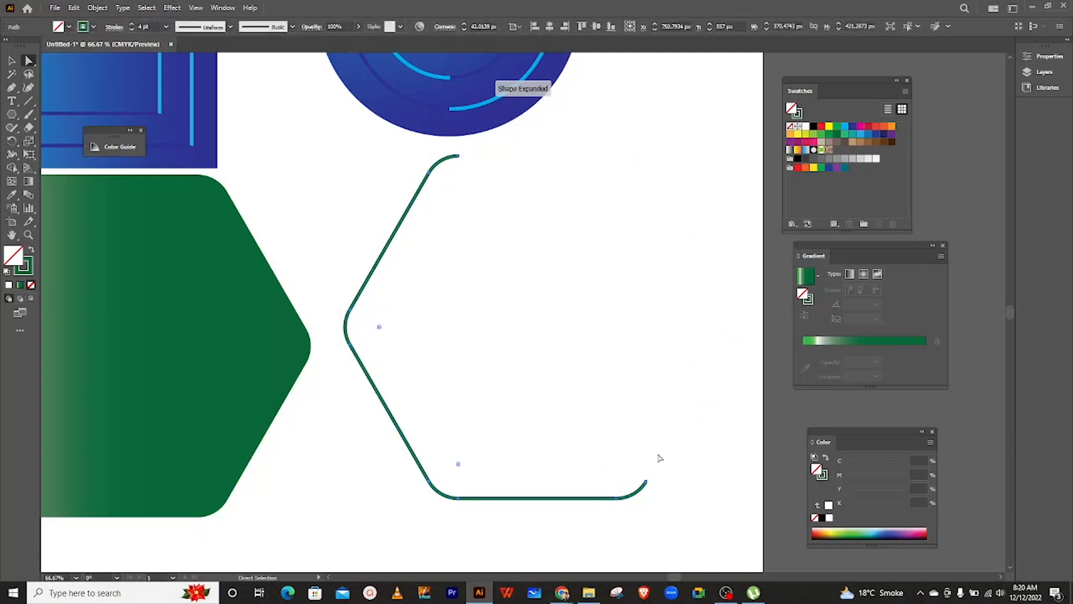
click(647, 483)
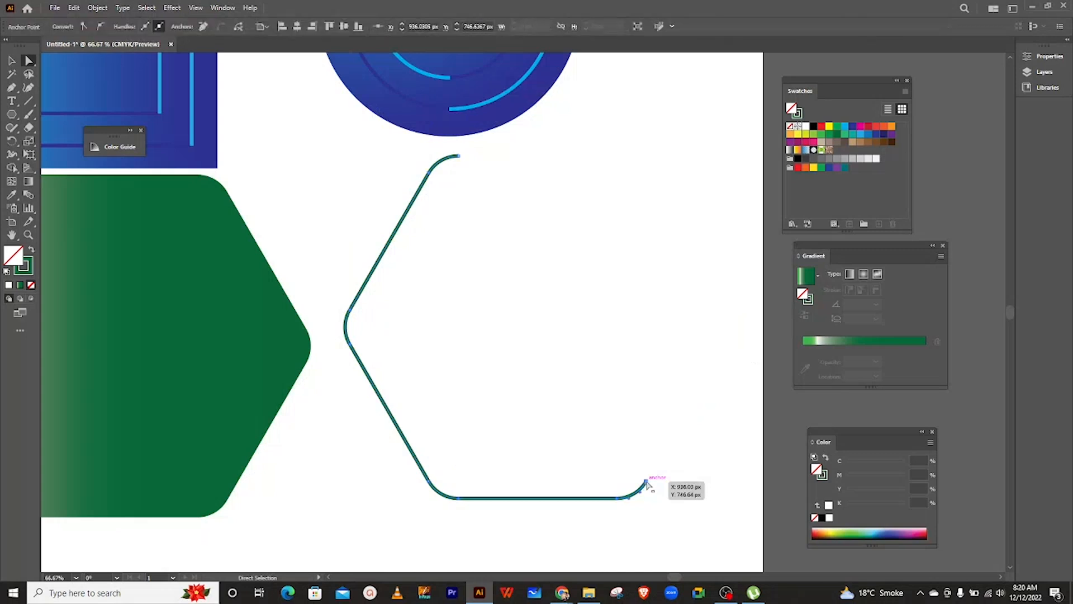
key(Delete)
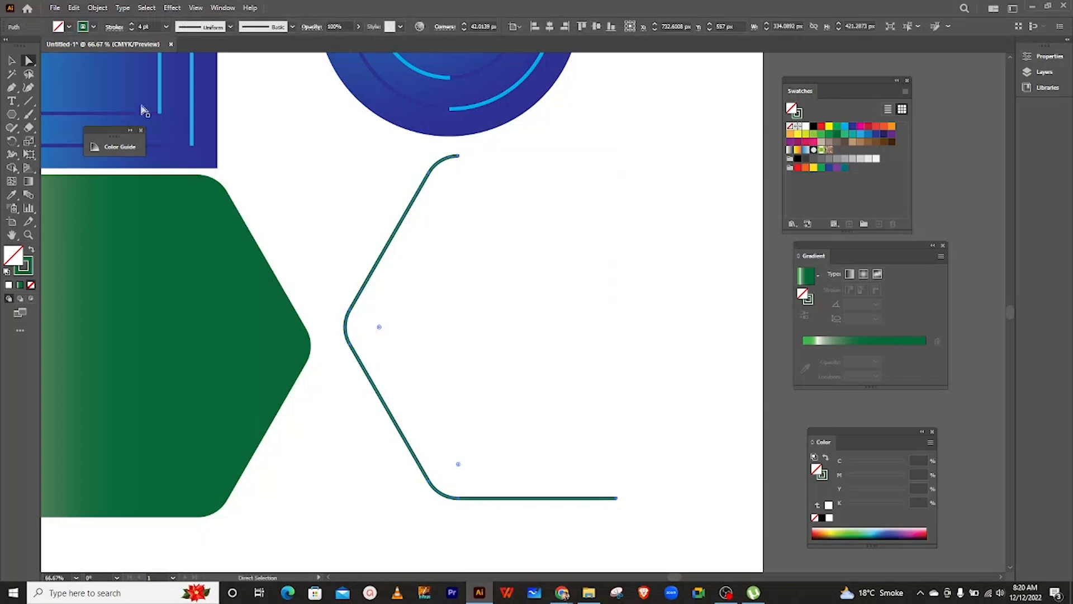
Step: Duplicate the open path, rotated 180°, and fit the copy against the original to complete the hexagon outline
click(12, 60)
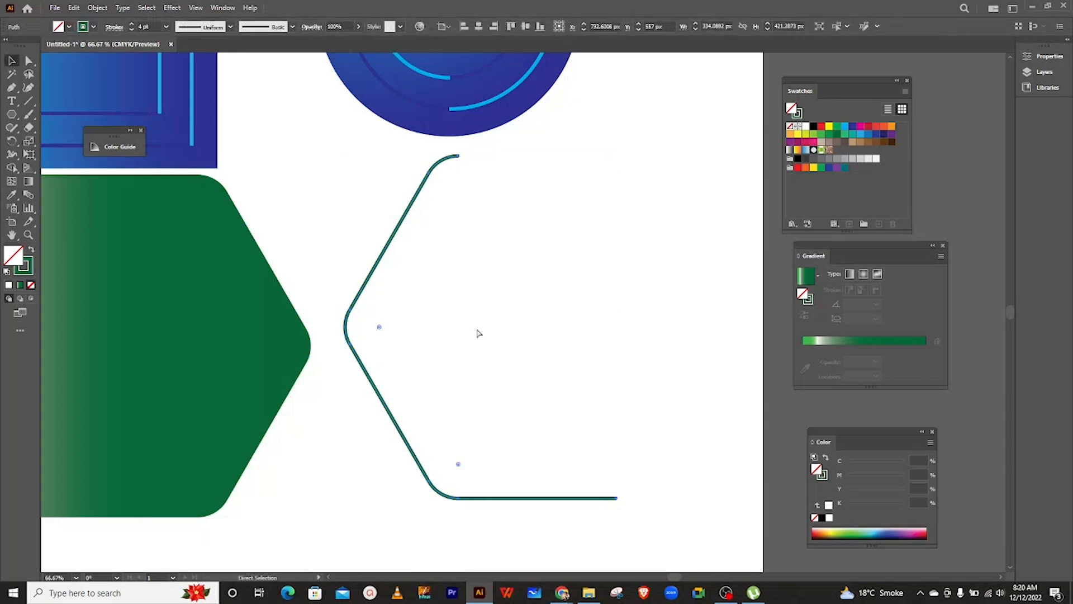
drag(392, 256, 429, 241)
drag(659, 138, 439, 463)
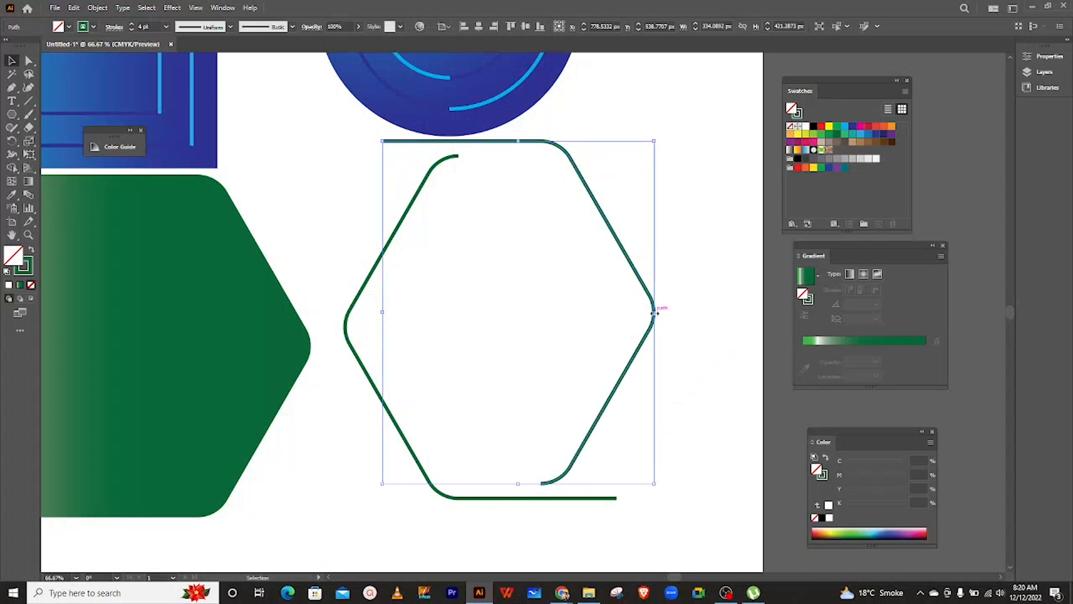
drag(426, 145, 499, 161)
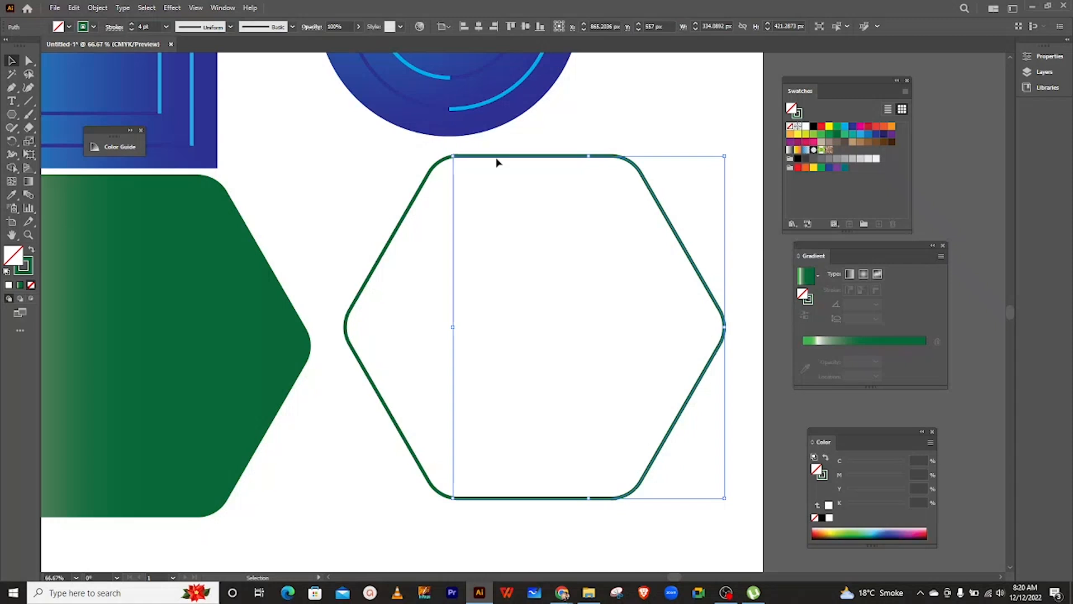
mouse_move(500, 161)
mouse_down()
mouse_move(511, 161)
mouse_move(499, 160)
mouse_up()
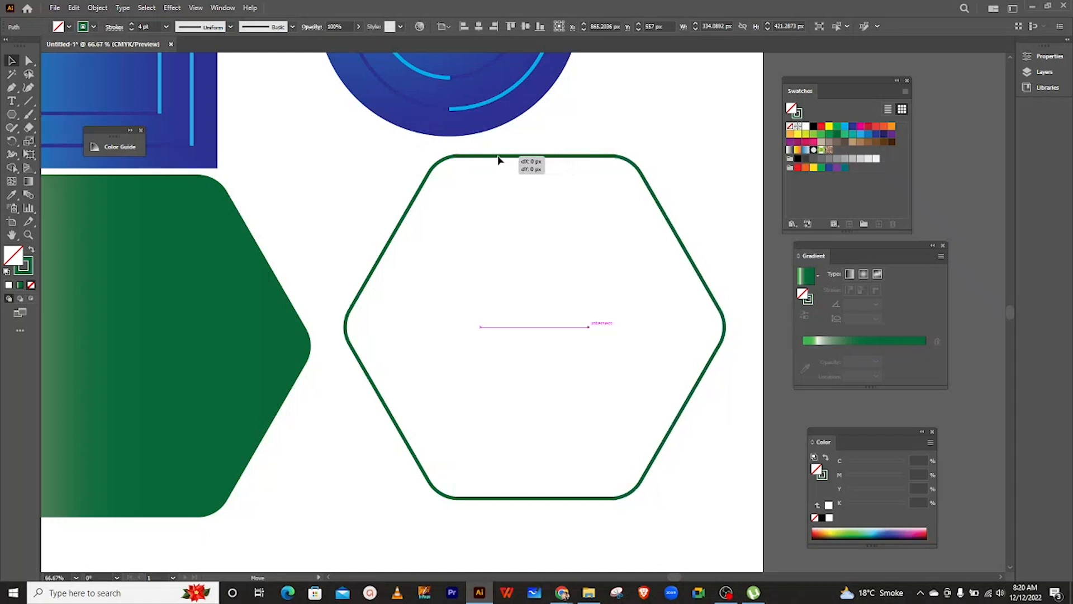
drag(496, 161, 494, 161)
click(404, 144)
click(535, 162)
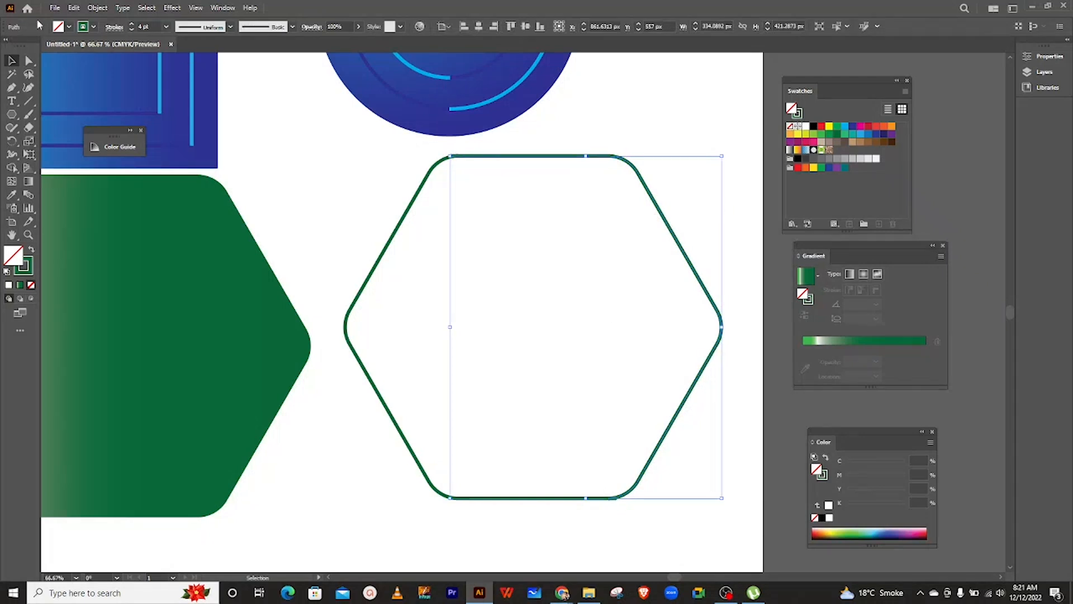
Step: Give the rotated half a lighter green stroke and nudge it slightly left, moving the sphere a little higher
click(93, 26)
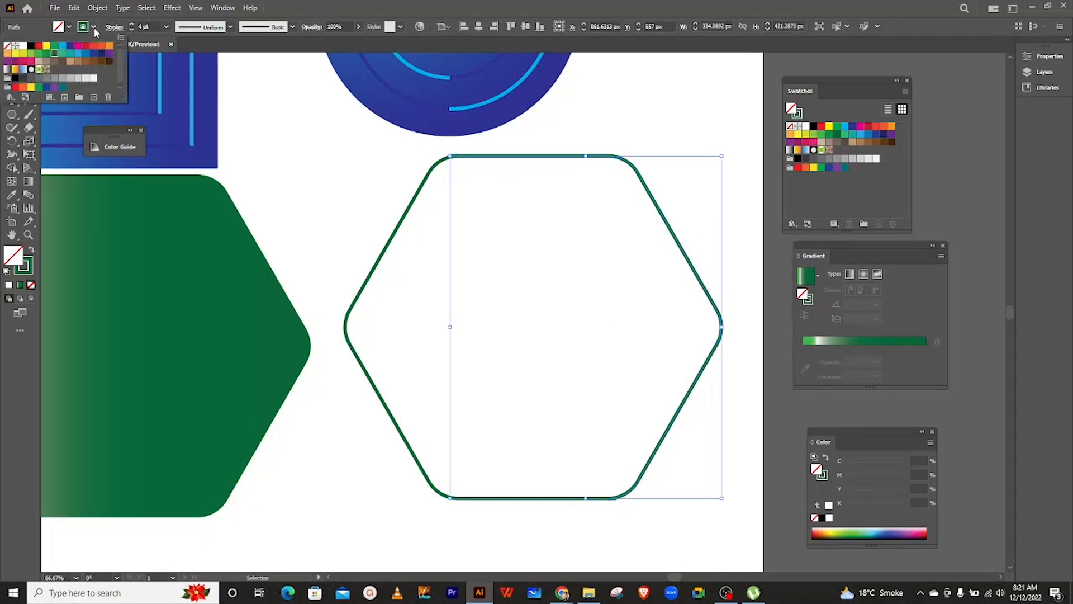
click(41, 58)
drag(431, 120, 431, 95)
click(386, 165)
click(487, 159)
key(Left)
key(Up)
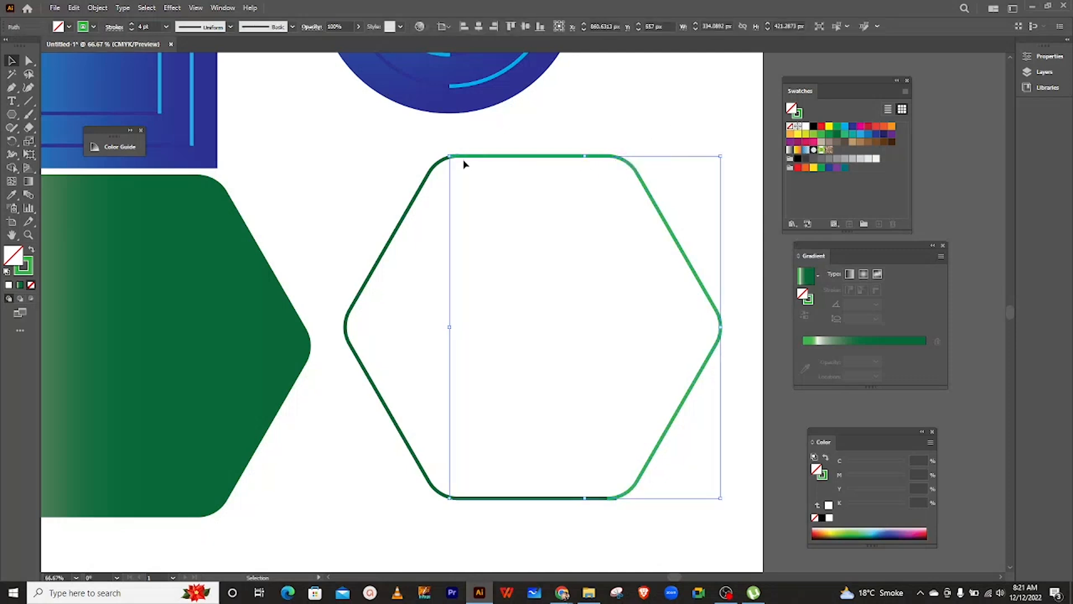
Step: Shift the light green half about 11 px to the right so its end lines up with the dark green curve
scroll(464, 164, up, 4)
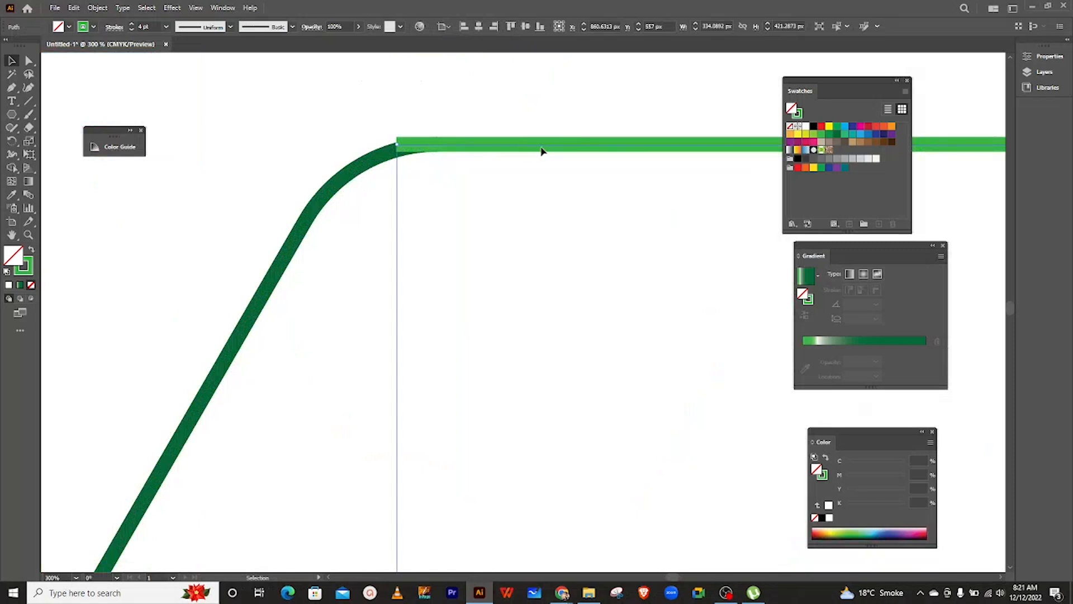
click(572, 158)
double_click(566, 150)
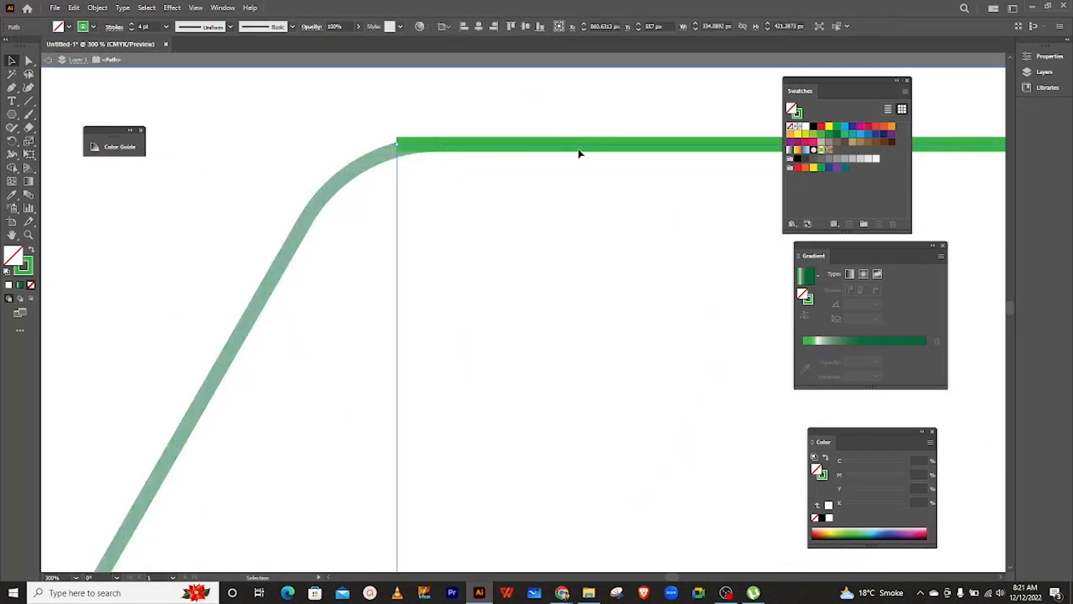
click(307, 115)
click(563, 144)
double_click(578, 113)
click(572, 146)
drag(571, 147, 612, 150)
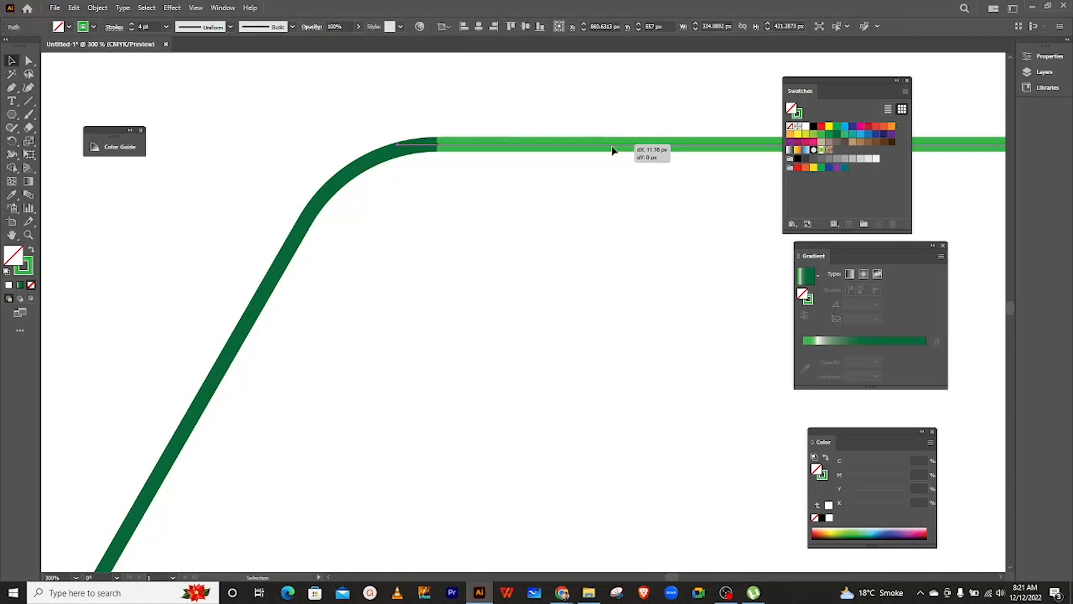
drag(613, 149, 611, 150)
click(435, 99)
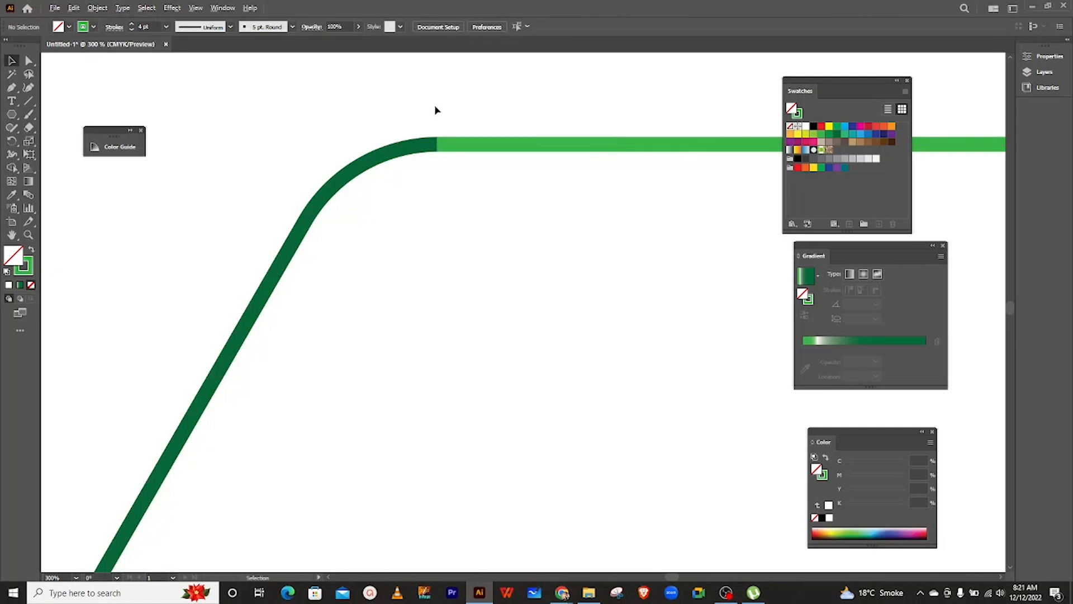
Step: Group the two outline halves and scale the group down around its center to about 264 × 234 px
scroll(436, 109, down, 4)
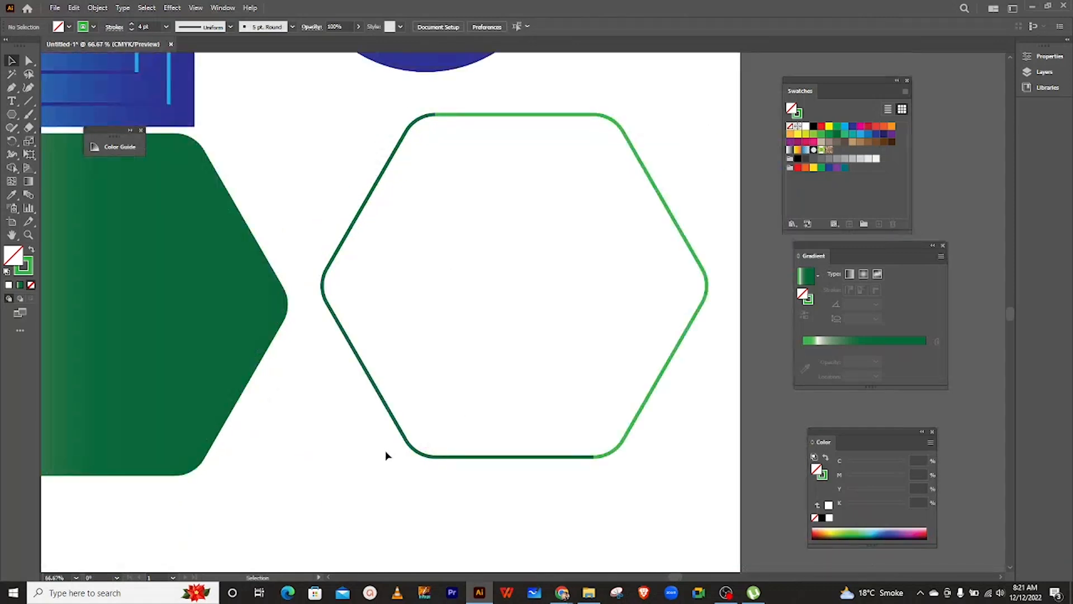
drag(390, 476, 677, 420)
key(a)
key(v)
key(shift)
drag(707, 456, 622, 400)
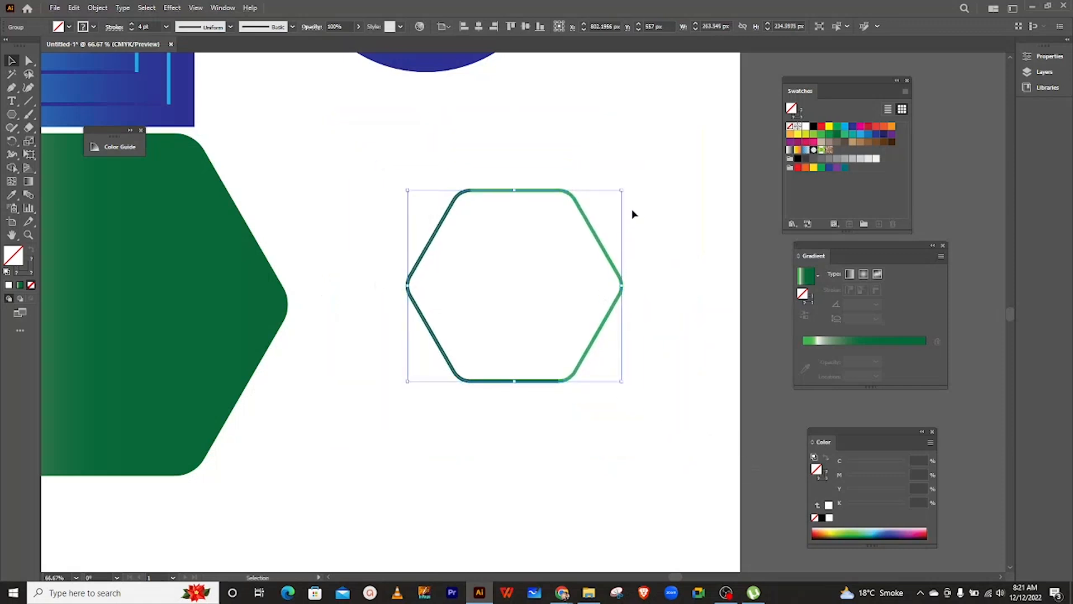
Step: Rotate the outline group 90° clockwise and move the filled green hexagon behind it
drag(627, 186, 662, 371)
drag(184, 273, 599, 262)
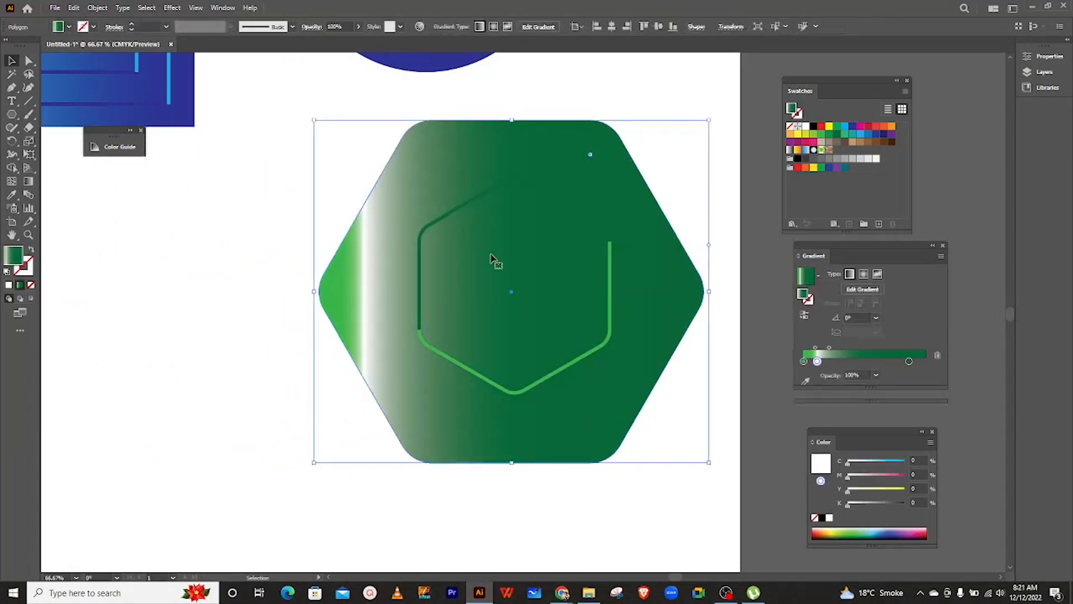
Step: Remove the white stop from the filled hexagon's gradient and set the midpoint between the two greens to about 39.6%
drag(817, 361, 770, 425)
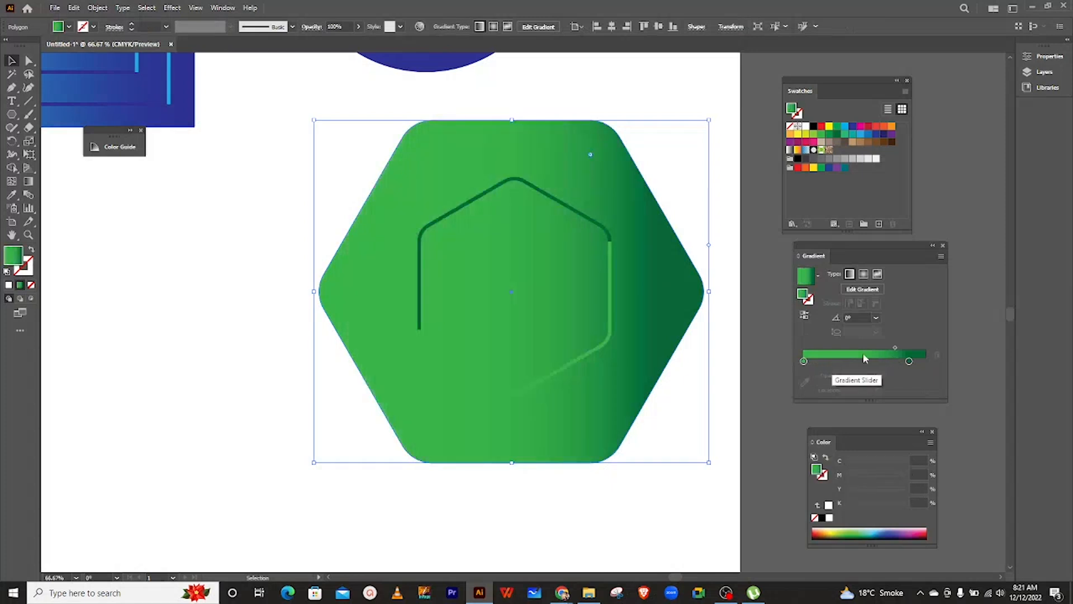
drag(896, 348, 846, 349)
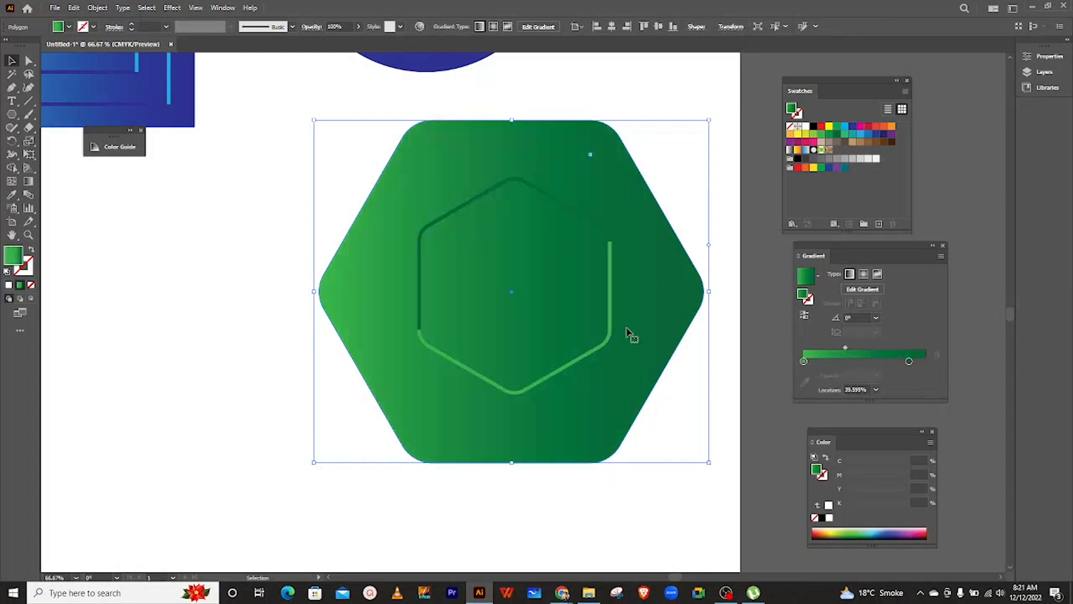
click(349, 221)
Step: Enlarge the outline group to about 322 × 362 px and center it on the filled hexagon
click(615, 338)
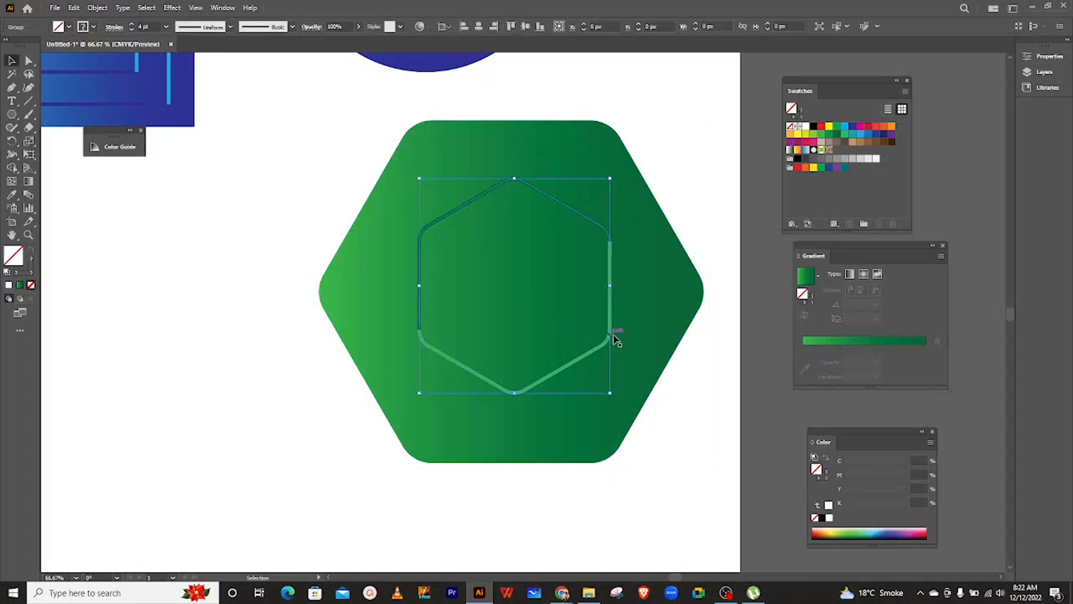
drag(612, 395, 647, 432)
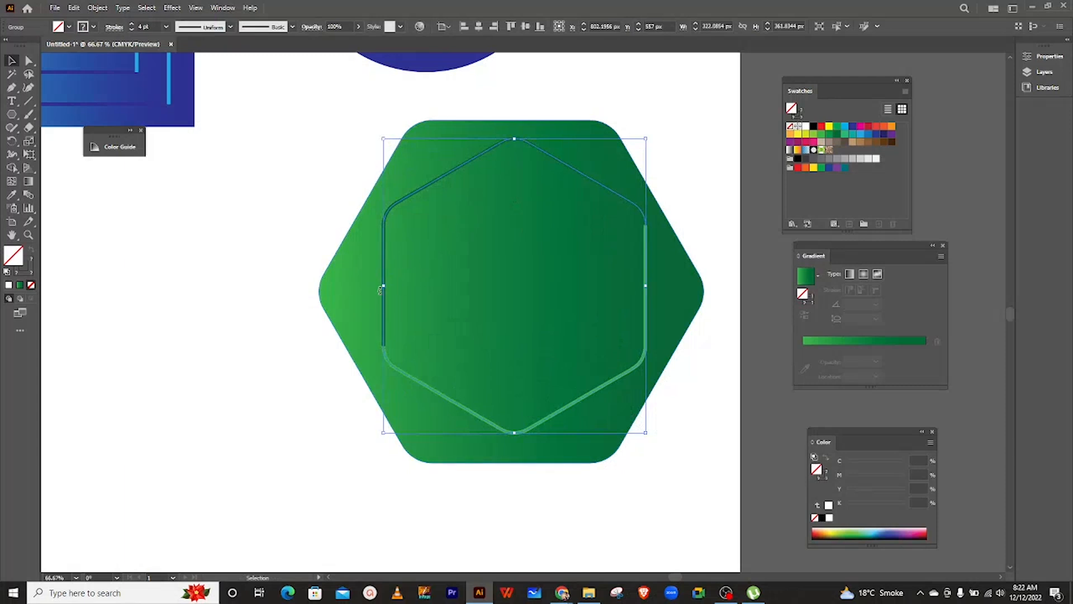
drag(384, 278, 378, 286)
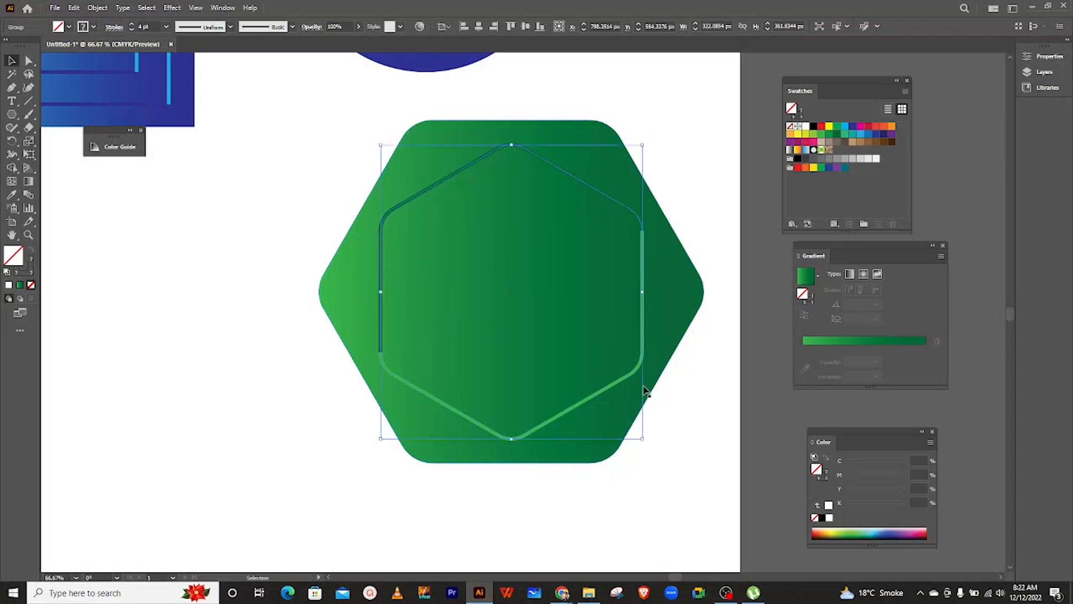
Step: Rotate the two-tone outline group 180° so its light green half runs along the upper part of the hexagon
drag(626, 463, 548, 464)
click(321, 336)
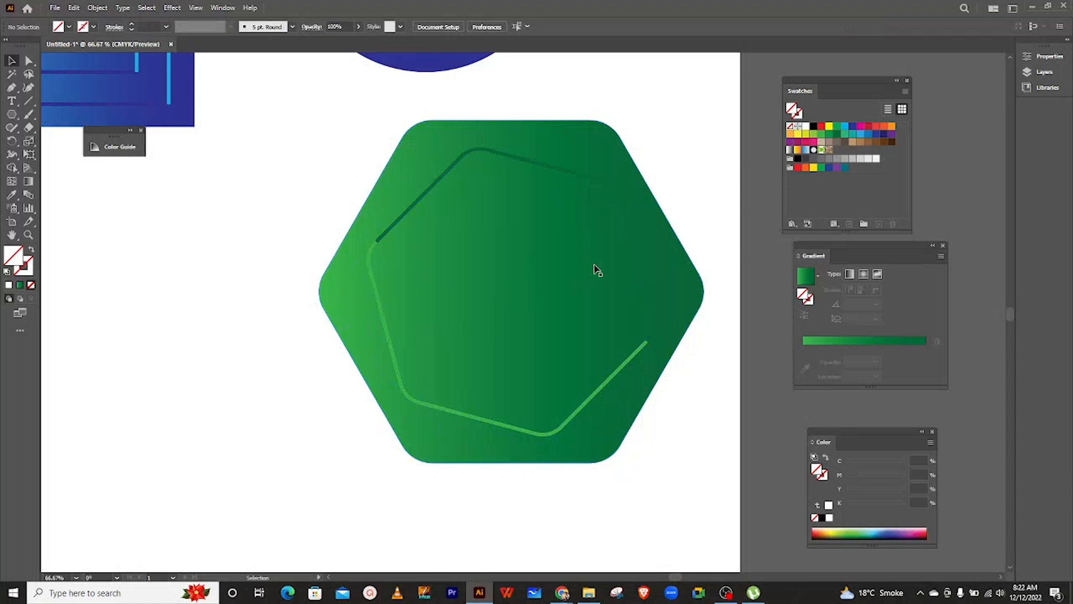
click(647, 347)
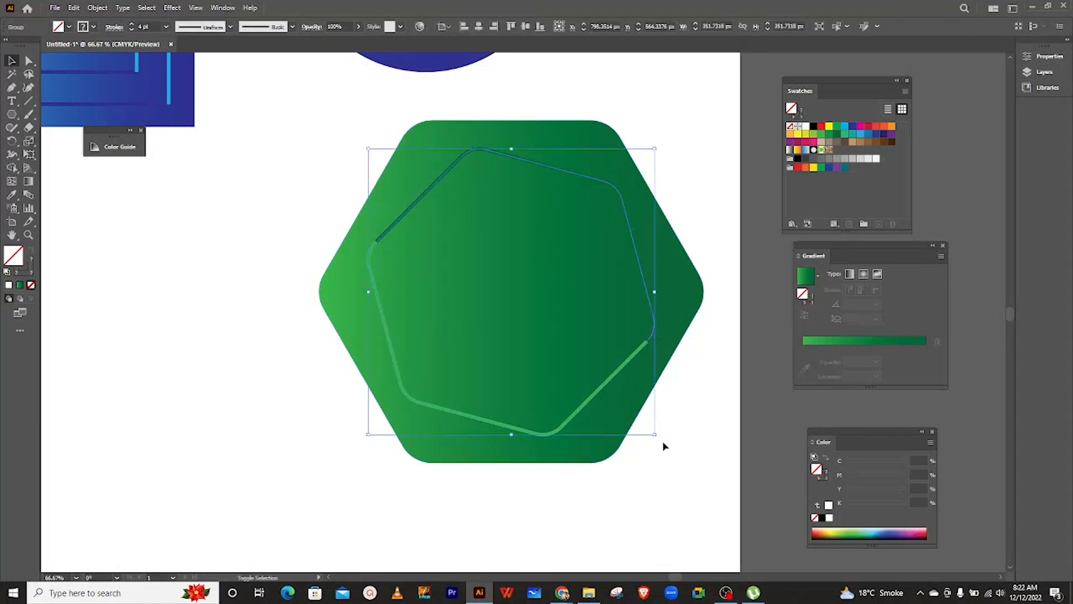
drag(659, 438, 442, 433)
click(400, 287)
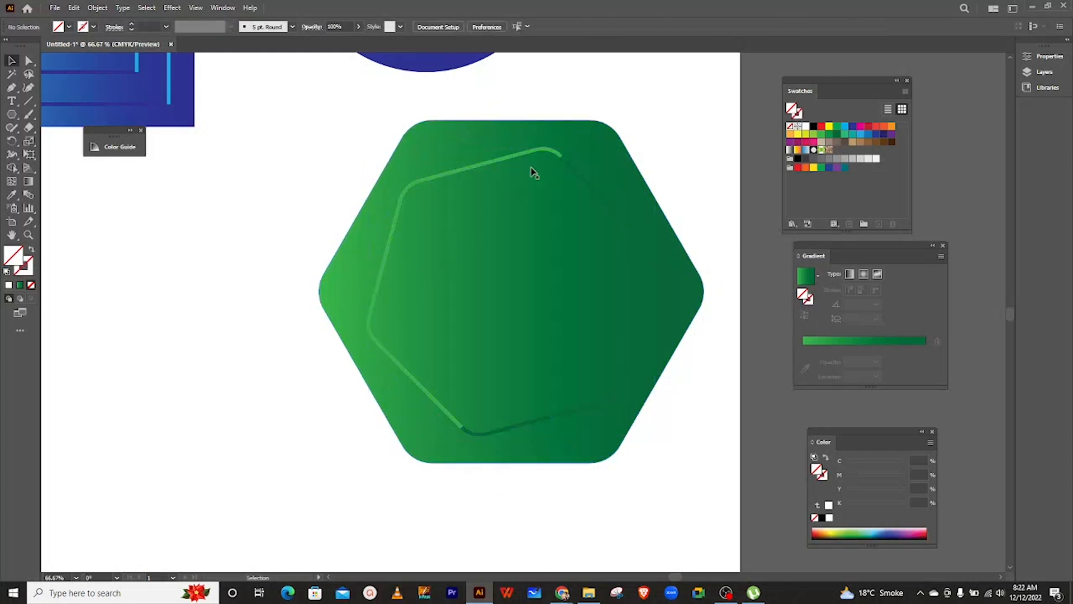
click(539, 155)
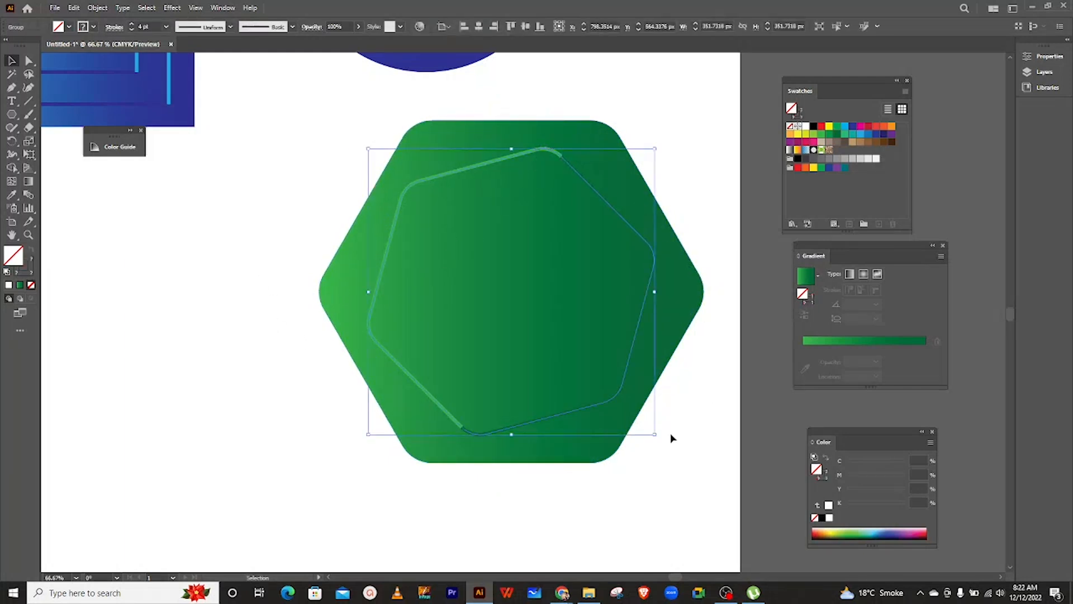
drag(655, 438, 476, 449)
click(259, 328)
click(542, 166)
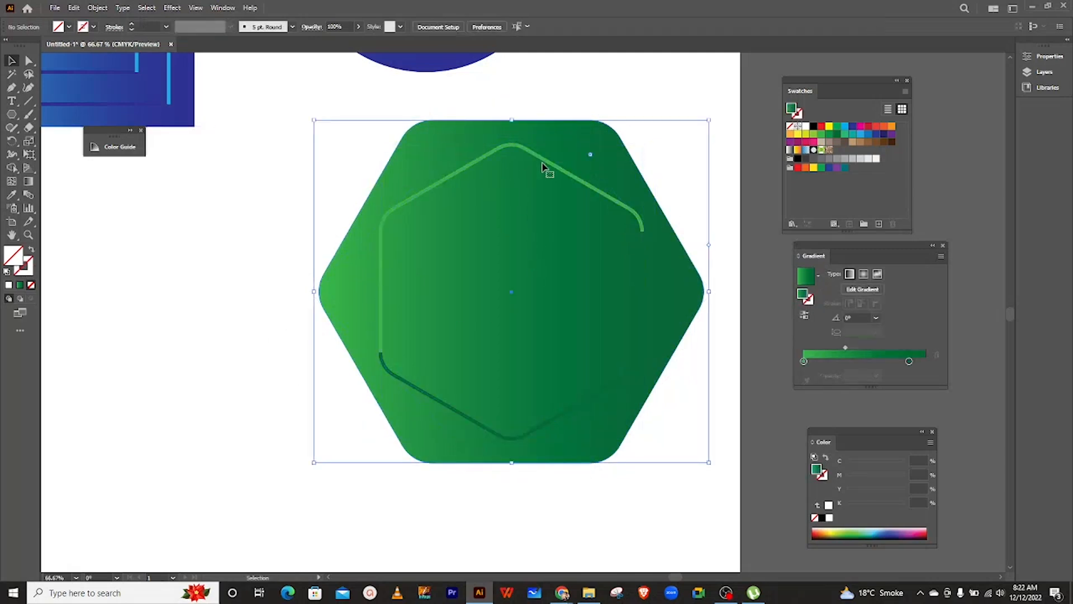
Step: Duplicate the outline group, scale the copy to about 263 × 294 px, rotate it 90° clockwise and move it near the hexagon's center
click(526, 155)
key(ctrl+c)
key(ctrl+v)
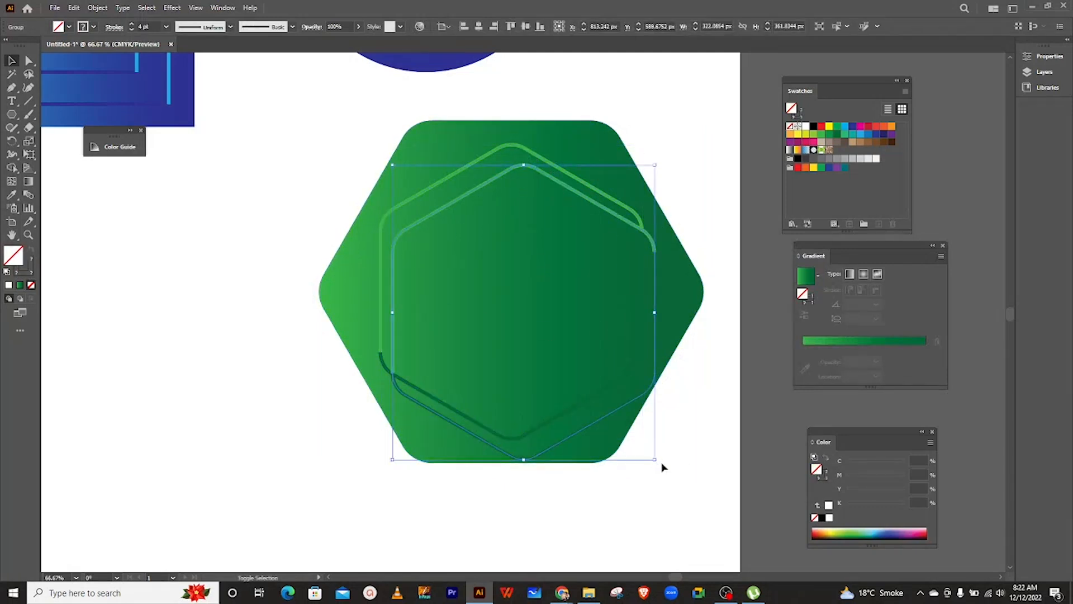
drag(659, 463, 633, 436)
drag(632, 185, 652, 372)
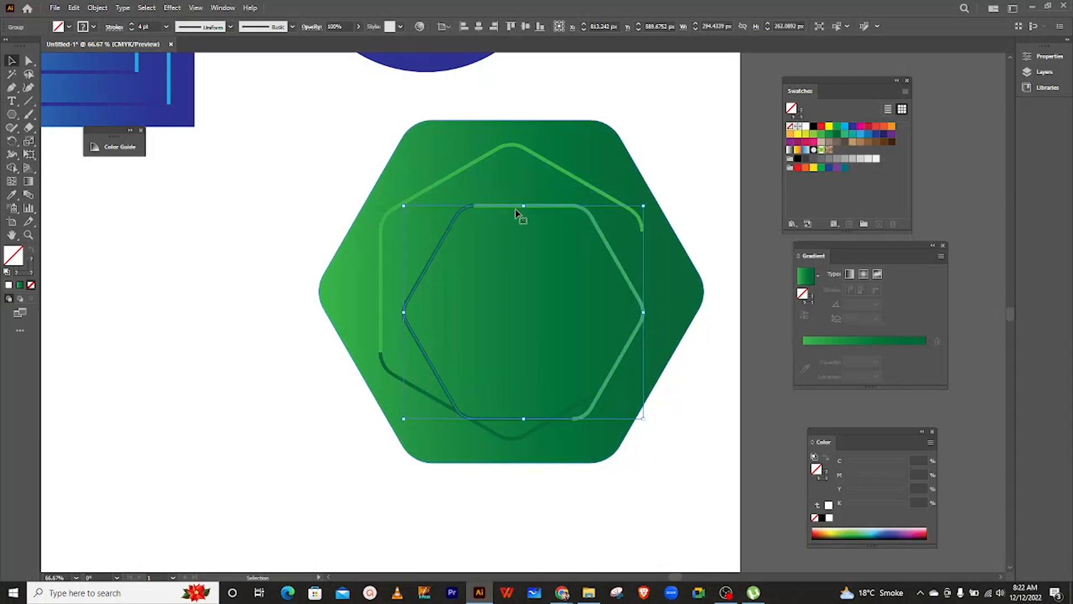
mouse_move(408, 307)
mouse_down()
mouse_move(386, 281)
mouse_move(396, 292)
mouse_up()
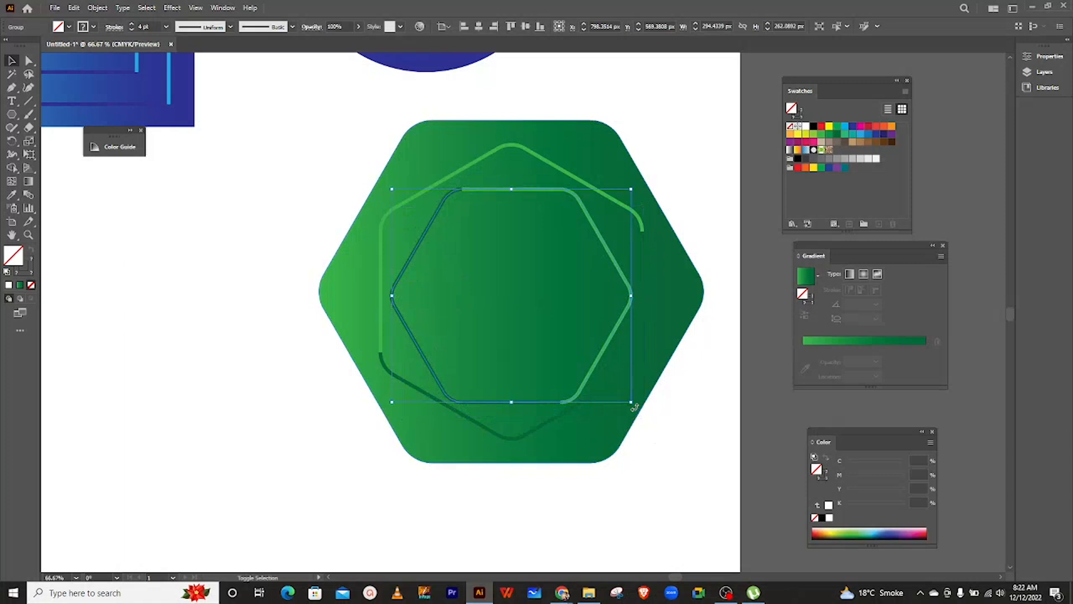
Step: Scale the inner outline copy down around its center to about 235 × 209 px
drag(630, 402, 610, 389)
key(ctrl+z)
drag(632, 402, 608, 381)
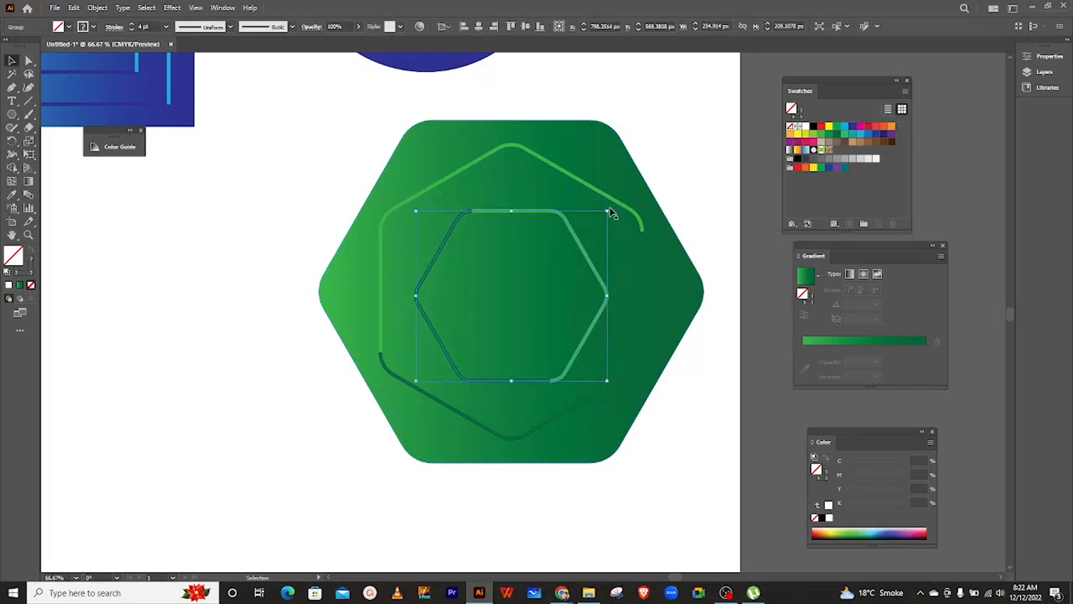
click(609, 162)
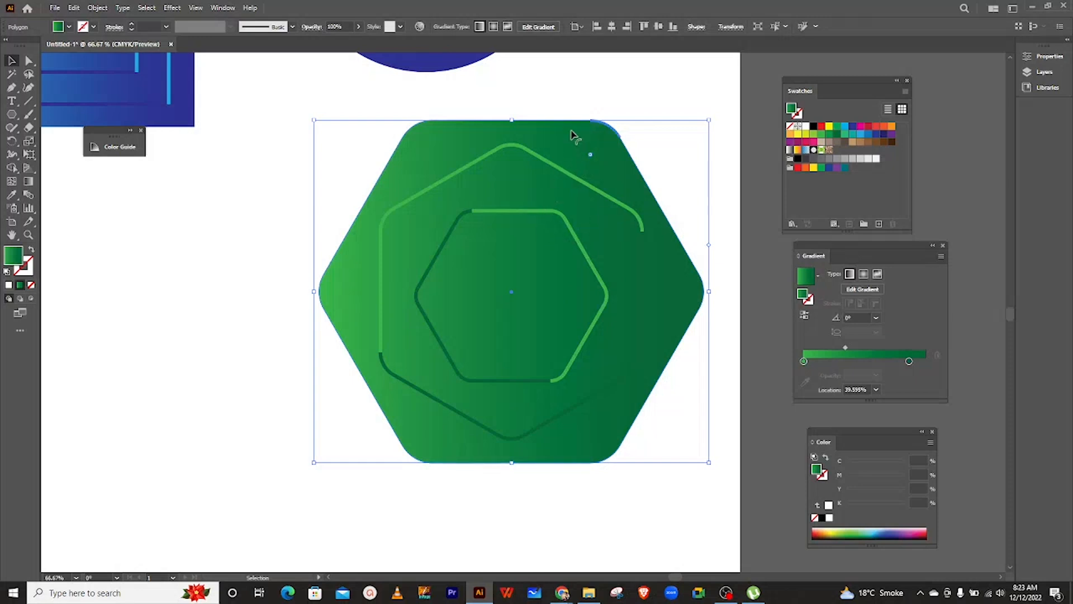
click(582, 104)
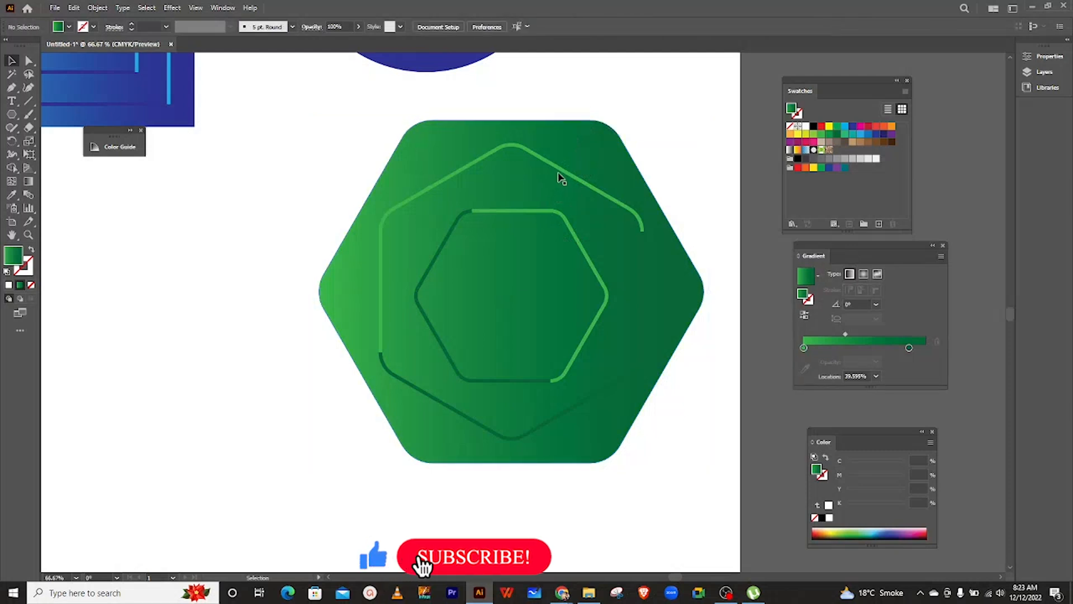
Step: Rotate the inner outline 90° clockwise, enlarge it to about 233 × 263 px and center it inside the outer outline
click(611, 300)
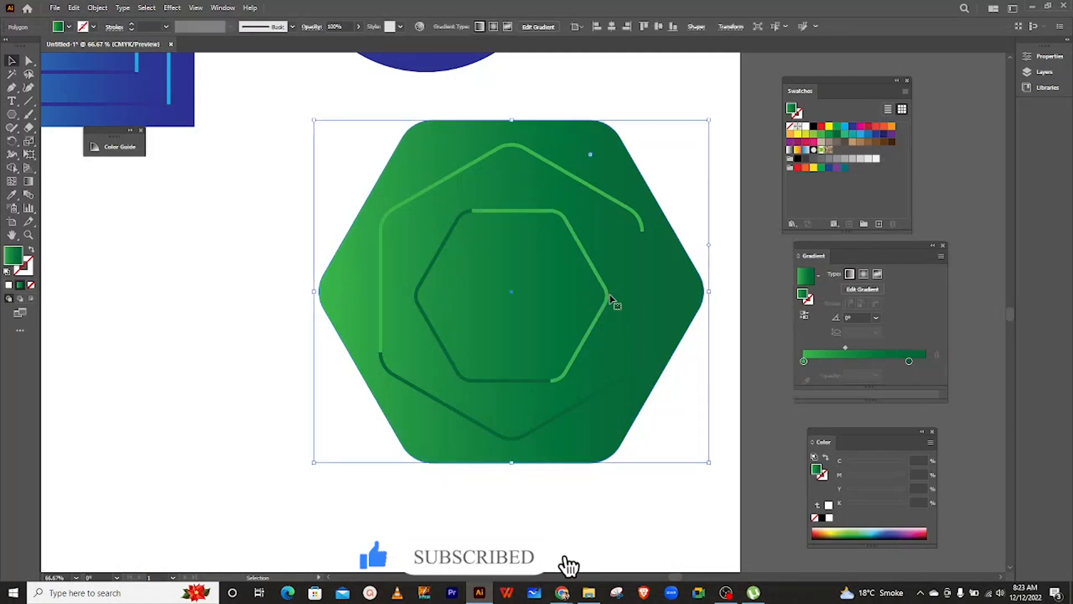
click(609, 299)
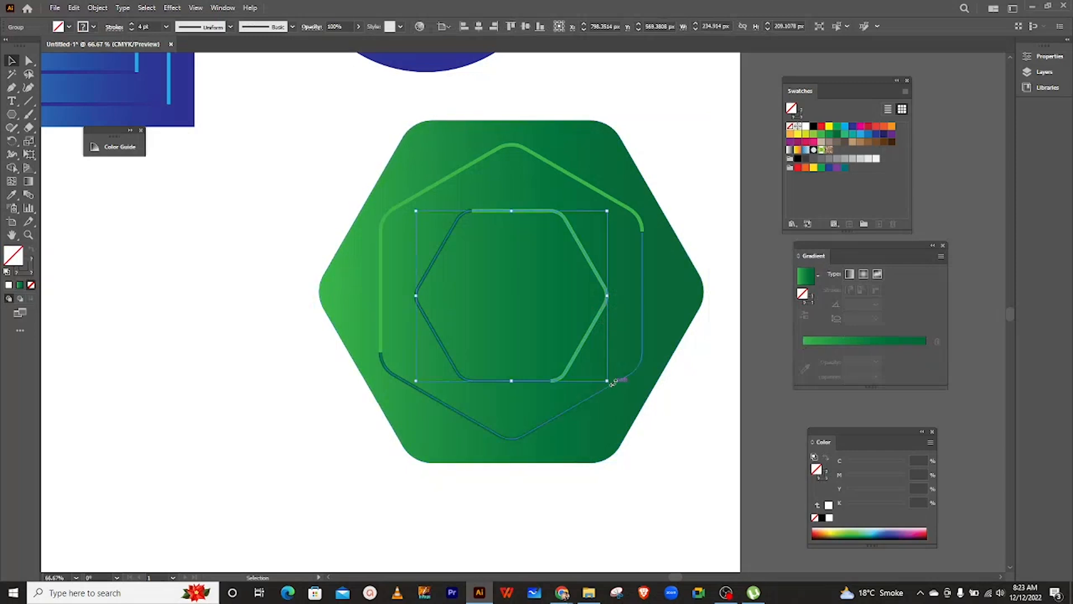
drag(613, 383, 473, 373)
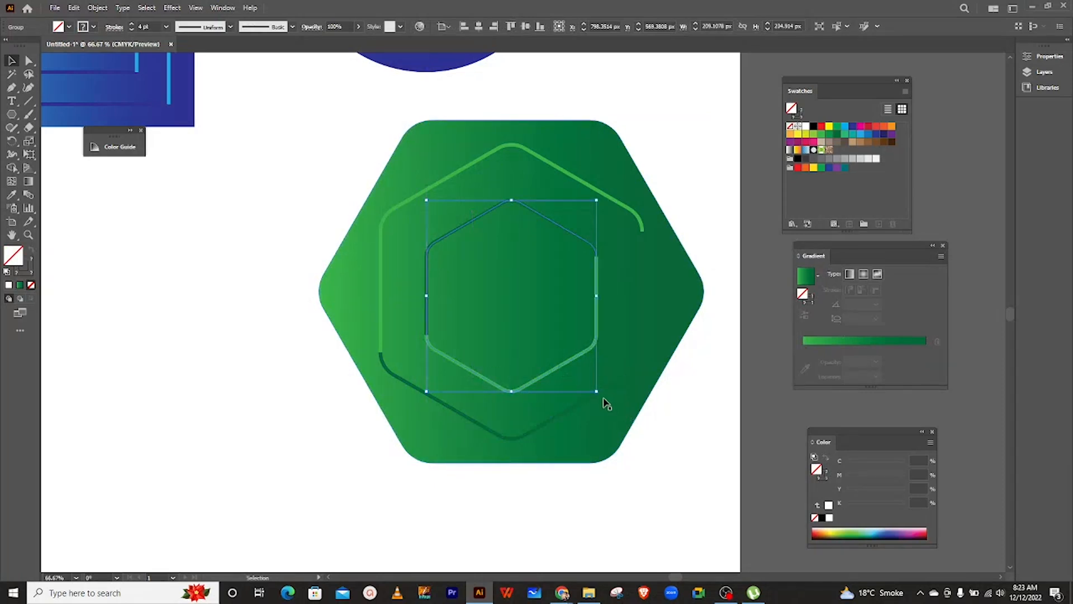
drag(600, 396, 615, 413)
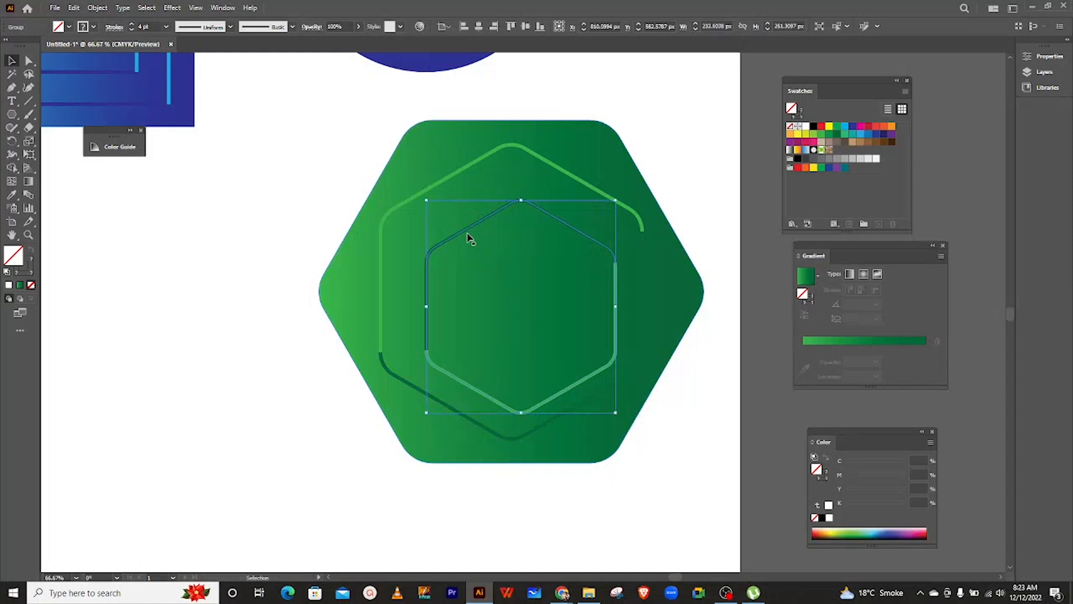
drag(460, 233, 453, 224)
Step: Select the filled hexagon with both outlines and group them
click(242, 218)
drag(347, 145, 719, 491)
key(a)
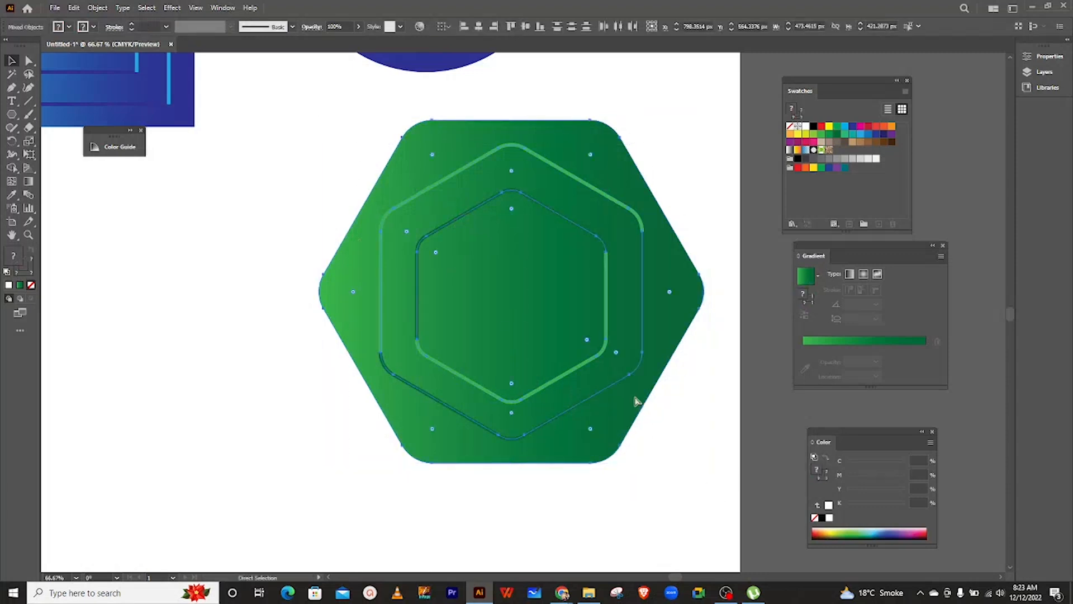
key(v)
Step: Place the hexagon group centrally beneath the tile and sphere, and move the sphere down and right fully onto the artboard
drag(599, 396, 392, 404)
click(699, 358)
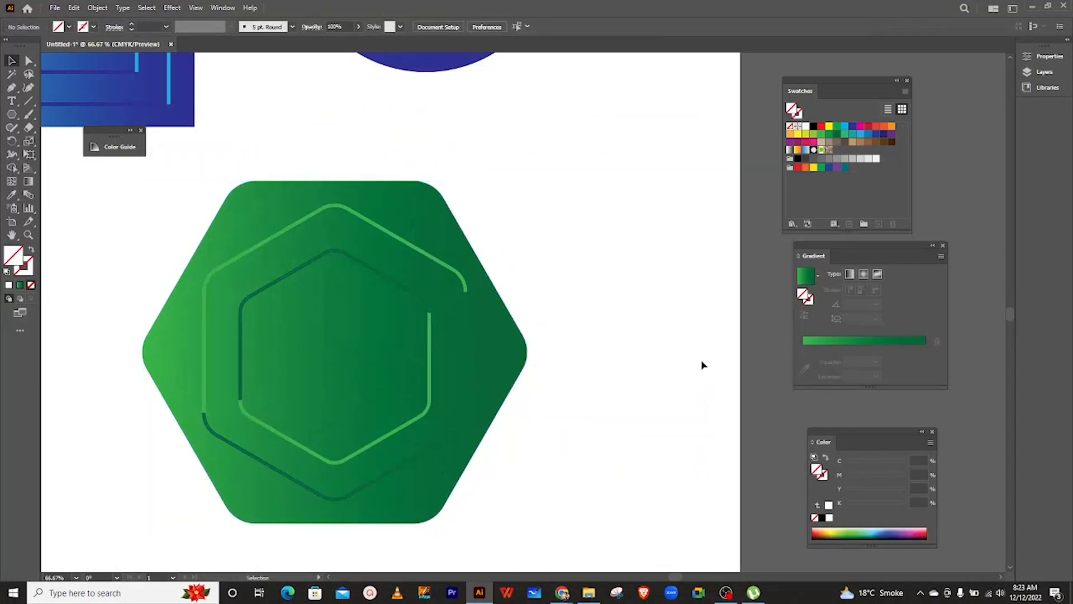
alt+scroll(703, 364, down, 2)
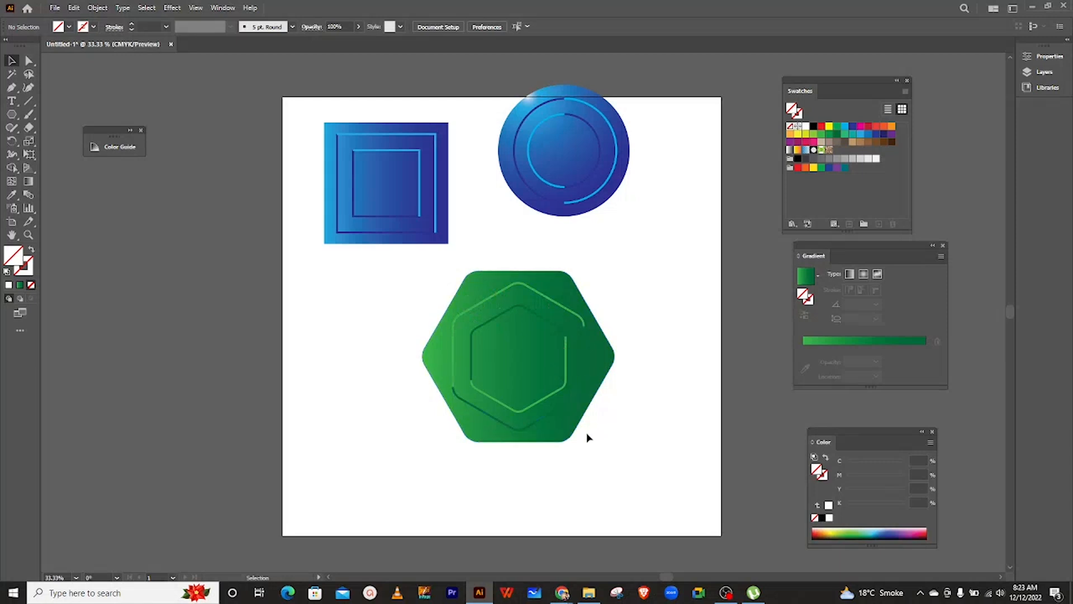
drag(560, 410, 561, 387)
drag(564, 198, 585, 221)
Step: Examine the three finished shapes and how the hexagon's two-tone outlines blend into its green gradient
click(413, 182)
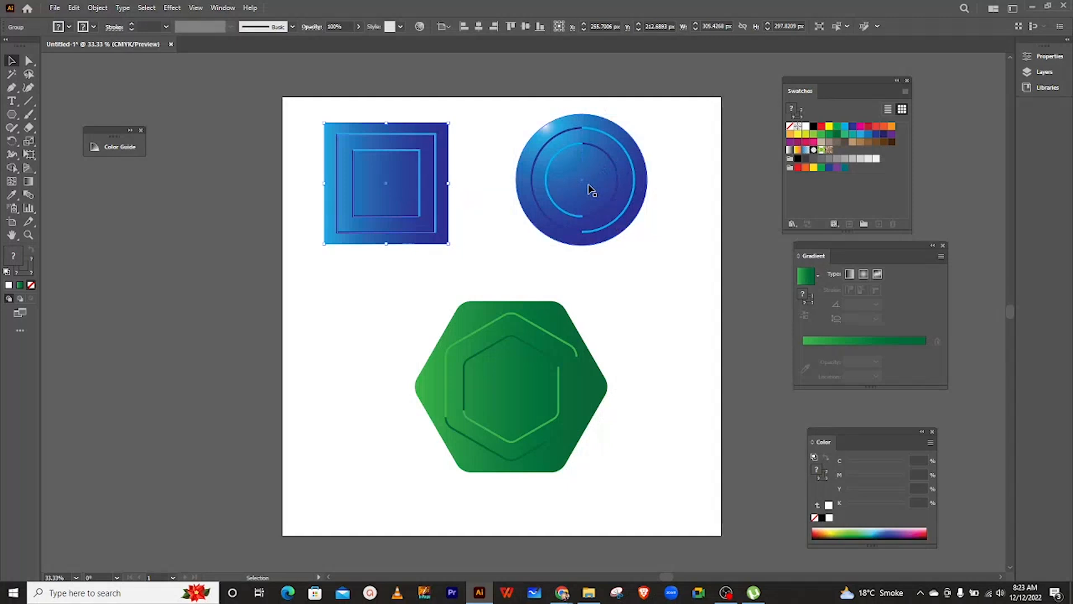
click(515, 338)
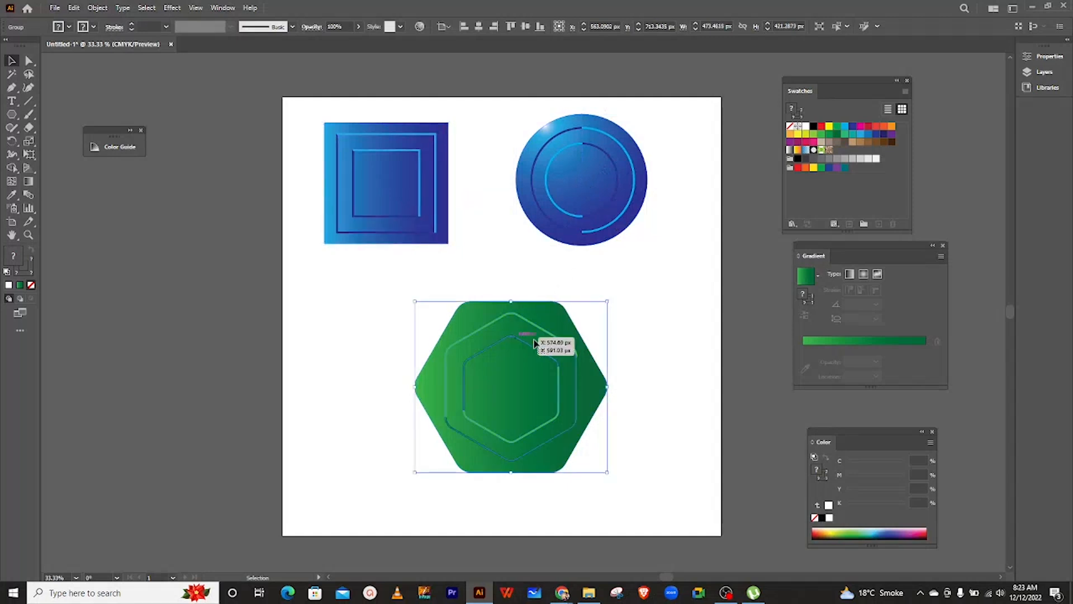
click(599, 341)
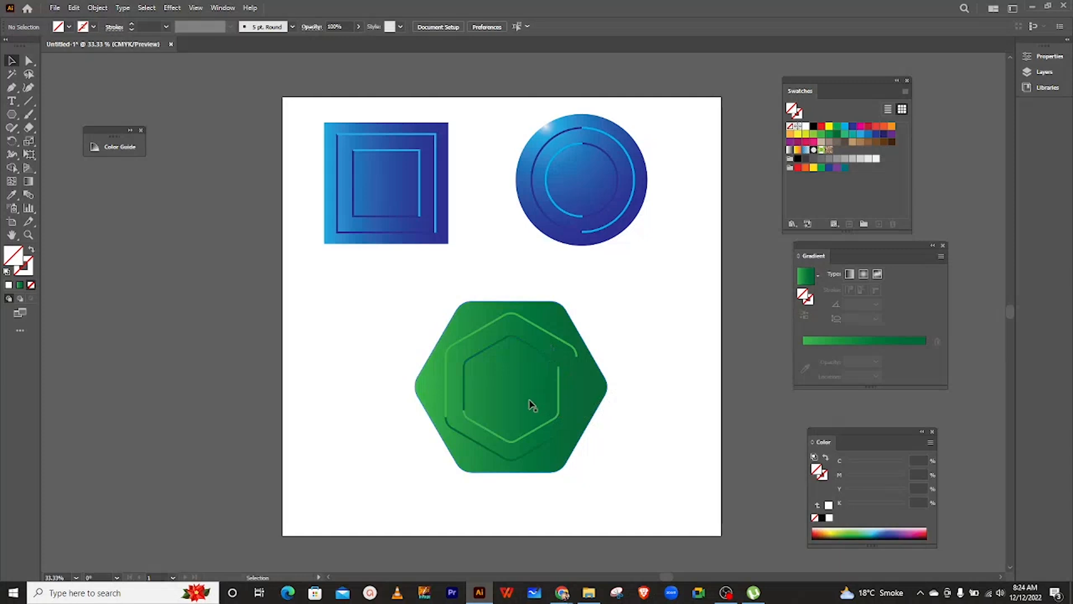
scroll(531, 405, up, 4)
scroll(531, 406, down, 2)
scroll(531, 405, up, 2)
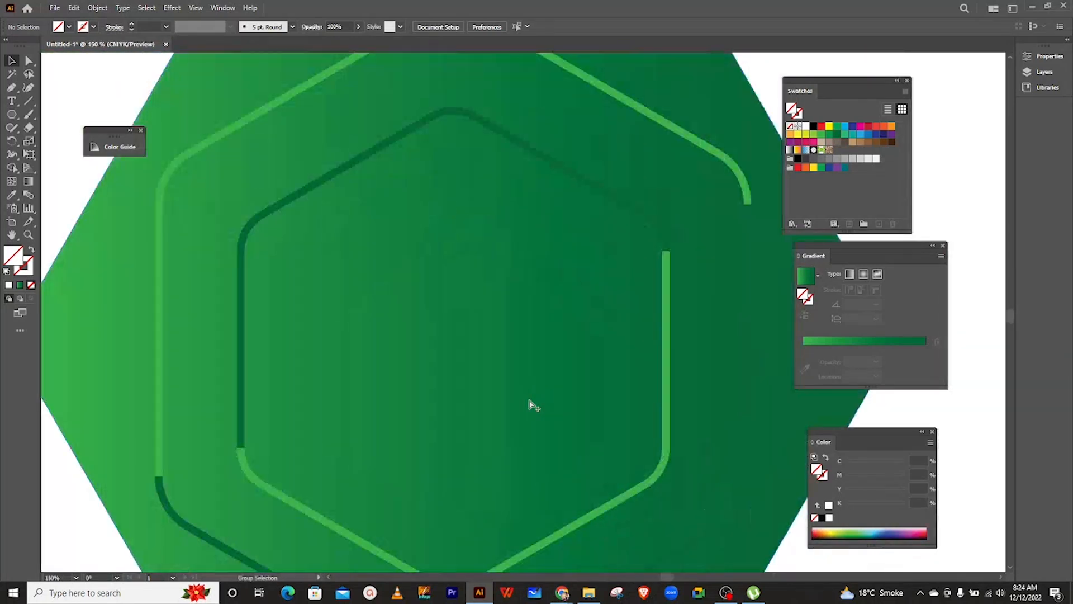
scroll(531, 405, up, 1)
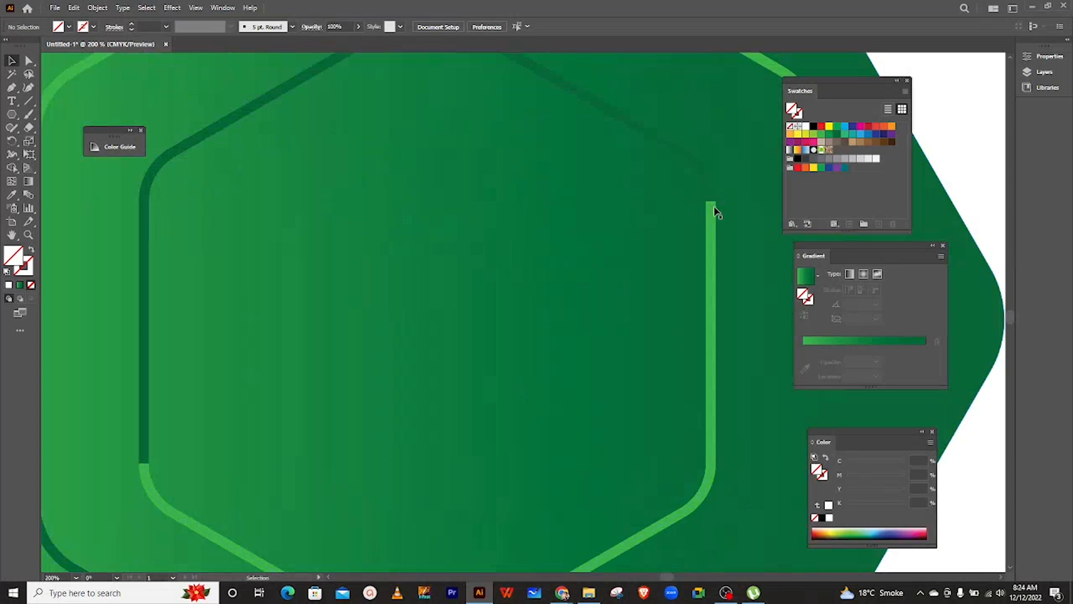
scroll(582, 212, down, 3)
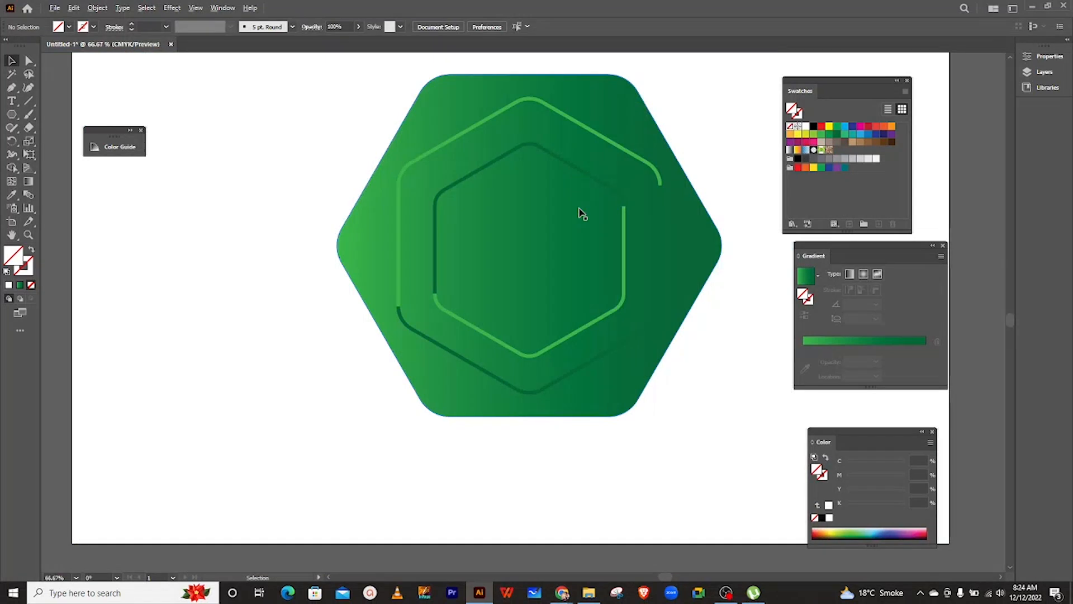
scroll(582, 212, down, 1)
scroll(581, 212, up, 3)
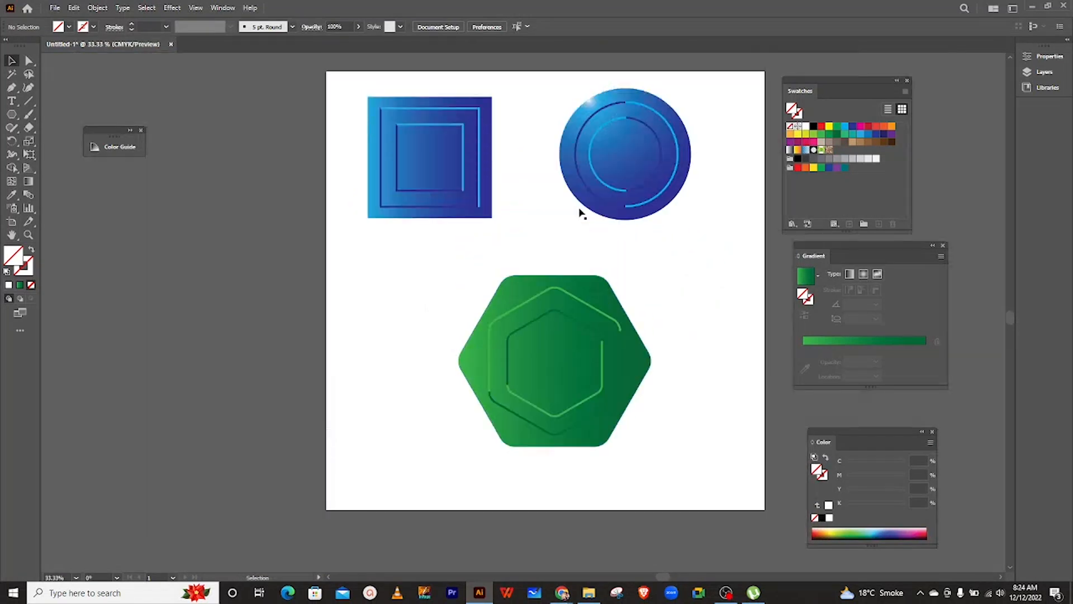